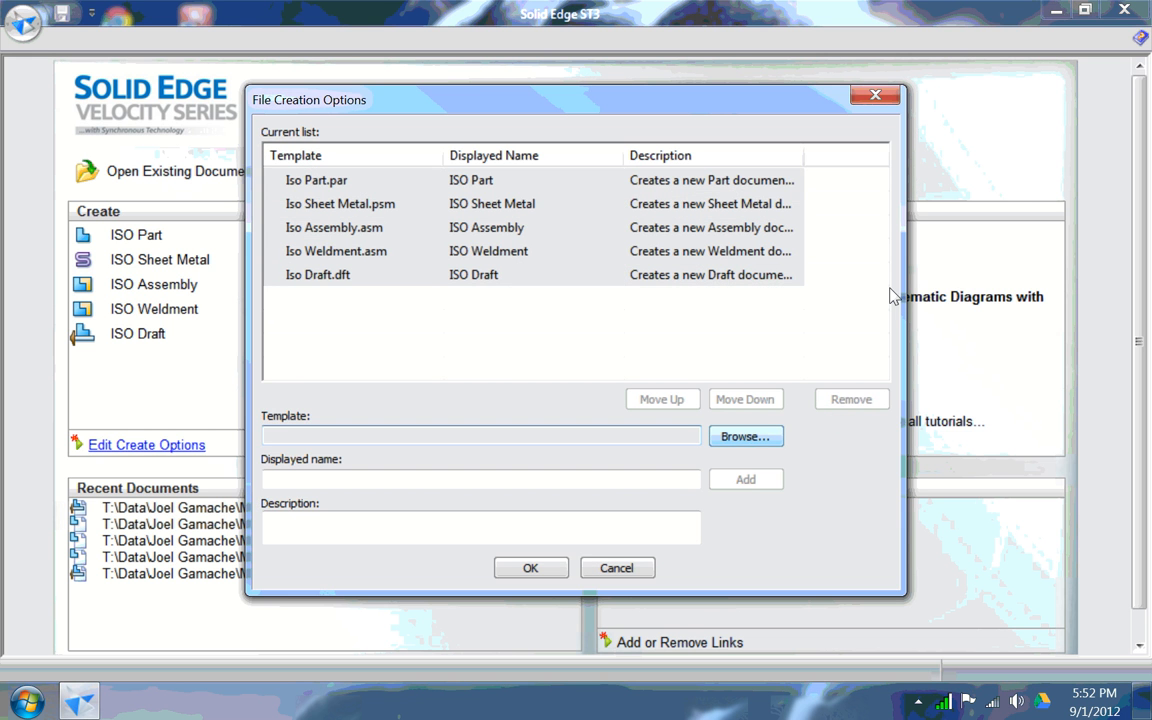
Add the ansi draft.dft template to the creation list with the displayed name "ansi draft" and open a new draft document
left_click(746, 436)
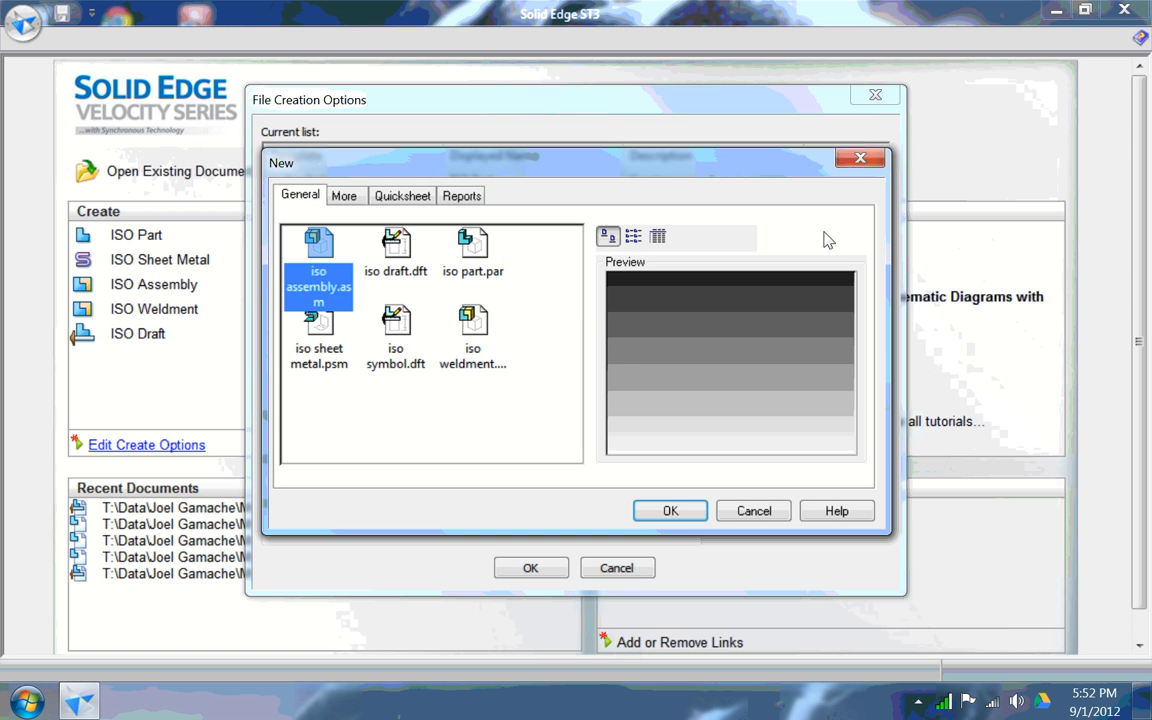
left_click(344, 195)
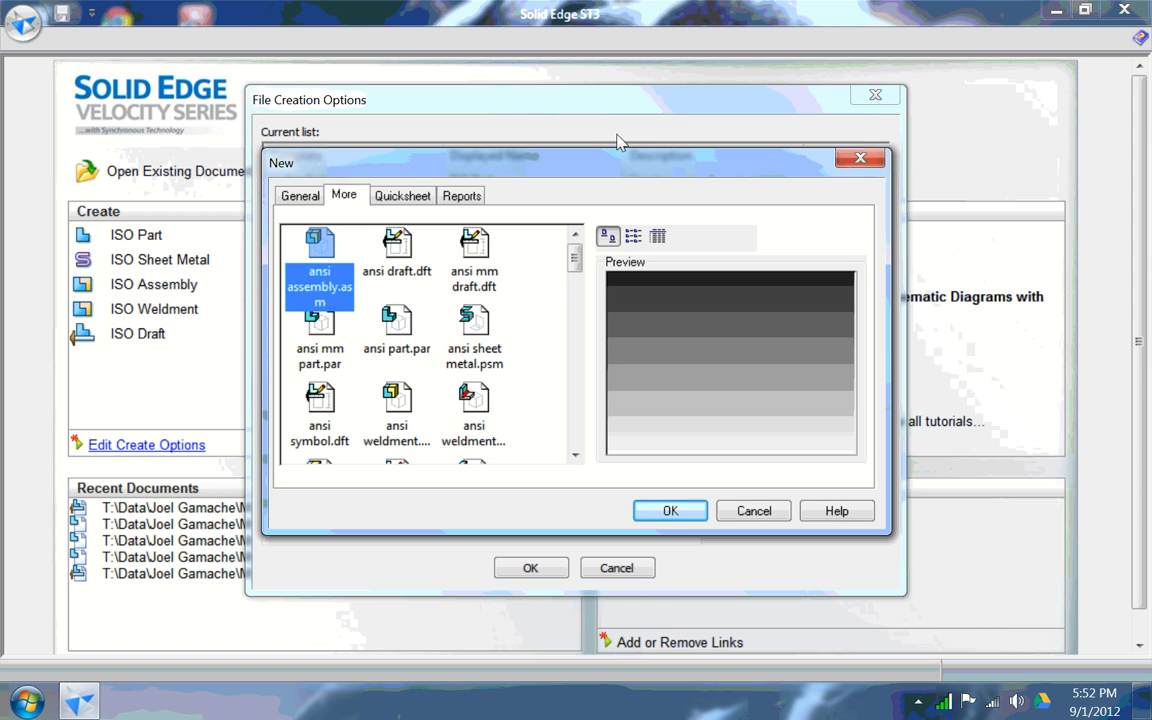
left_click(397, 252)
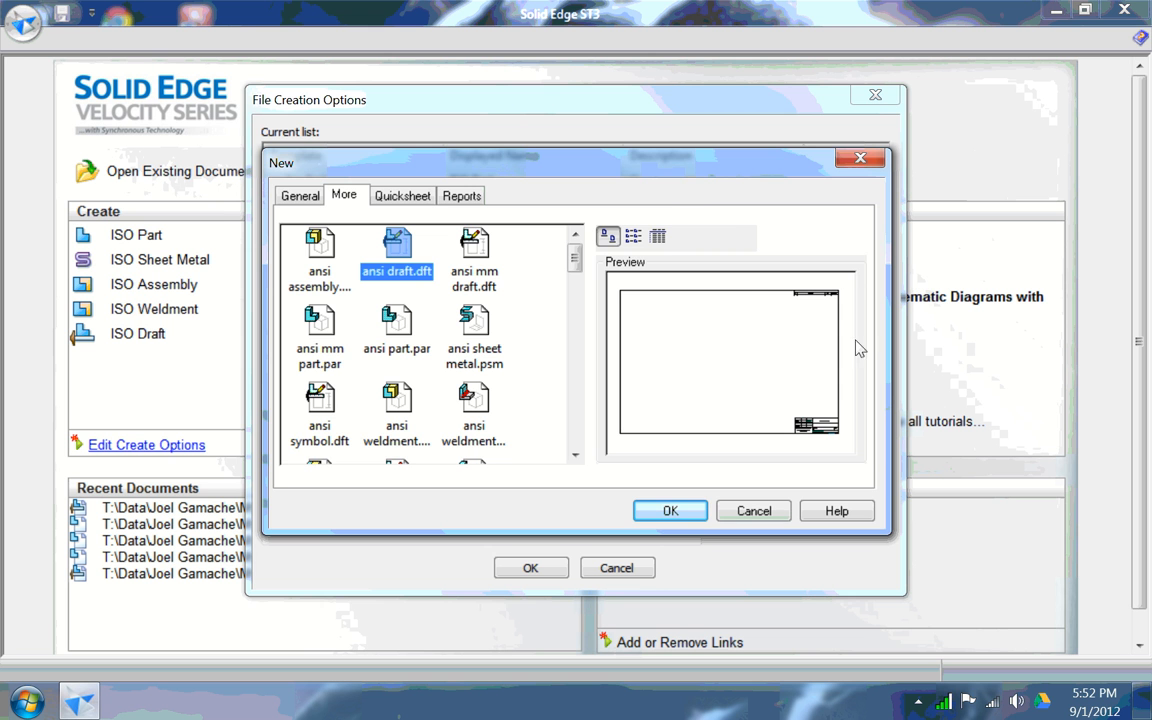
left_click(670, 511)
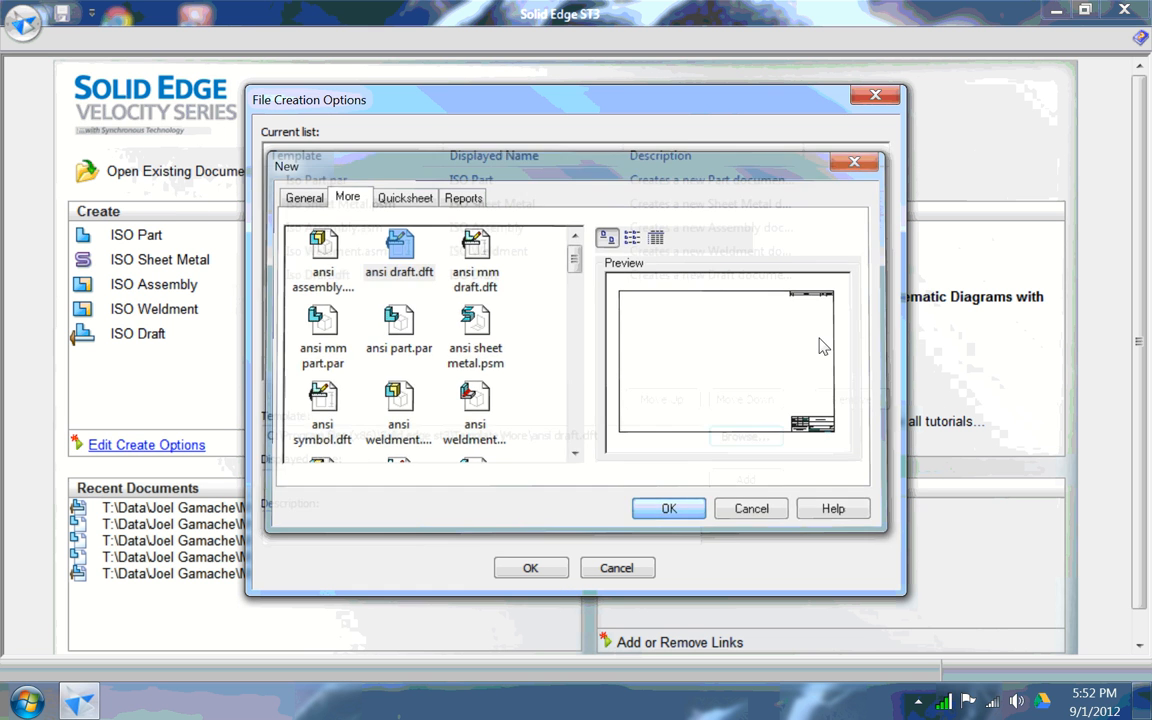
left_click(596, 479)
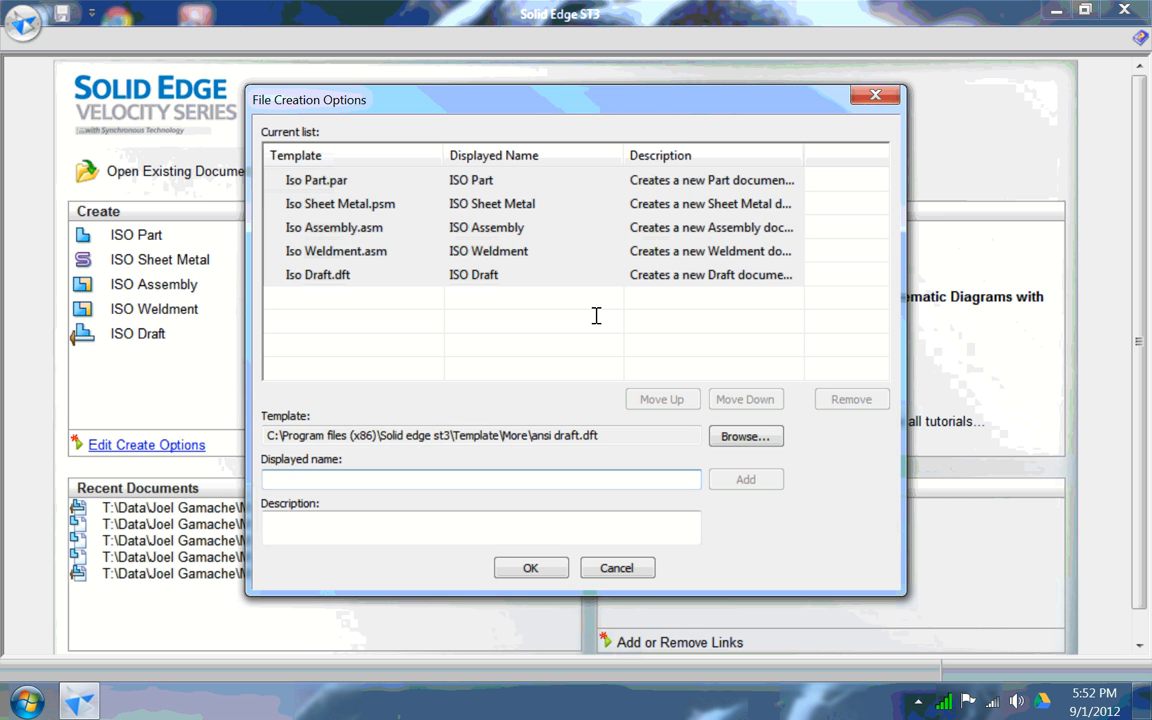
type("ansi draft")
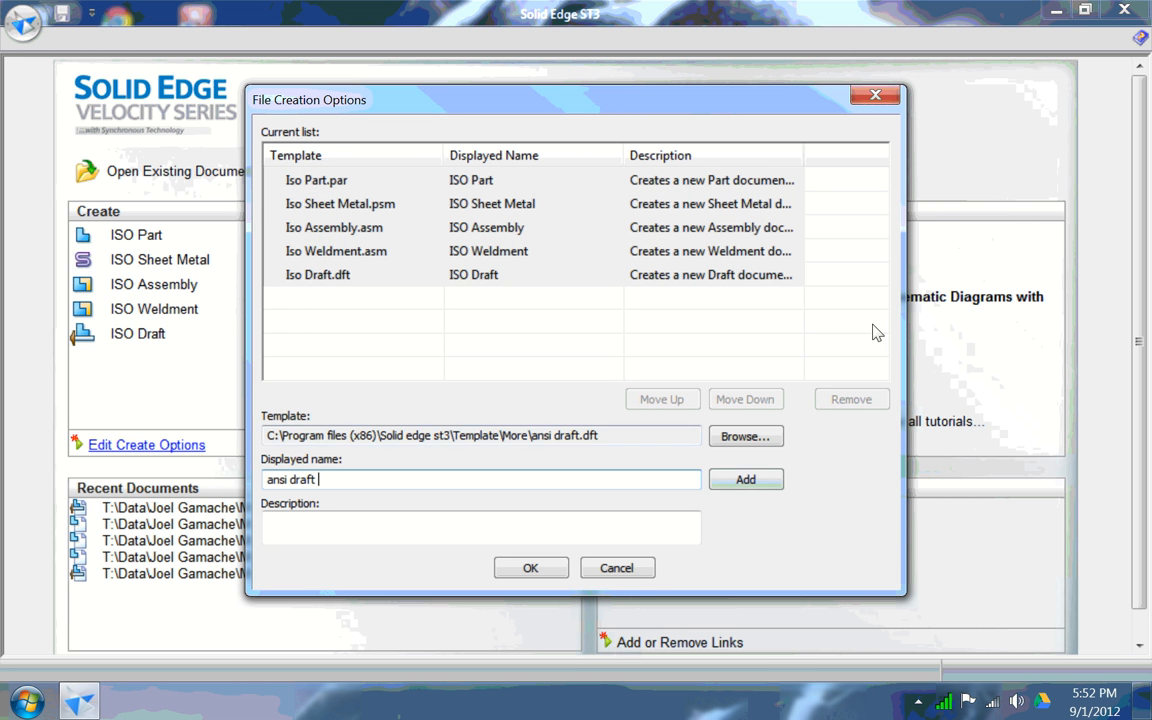
left_click(746, 480)
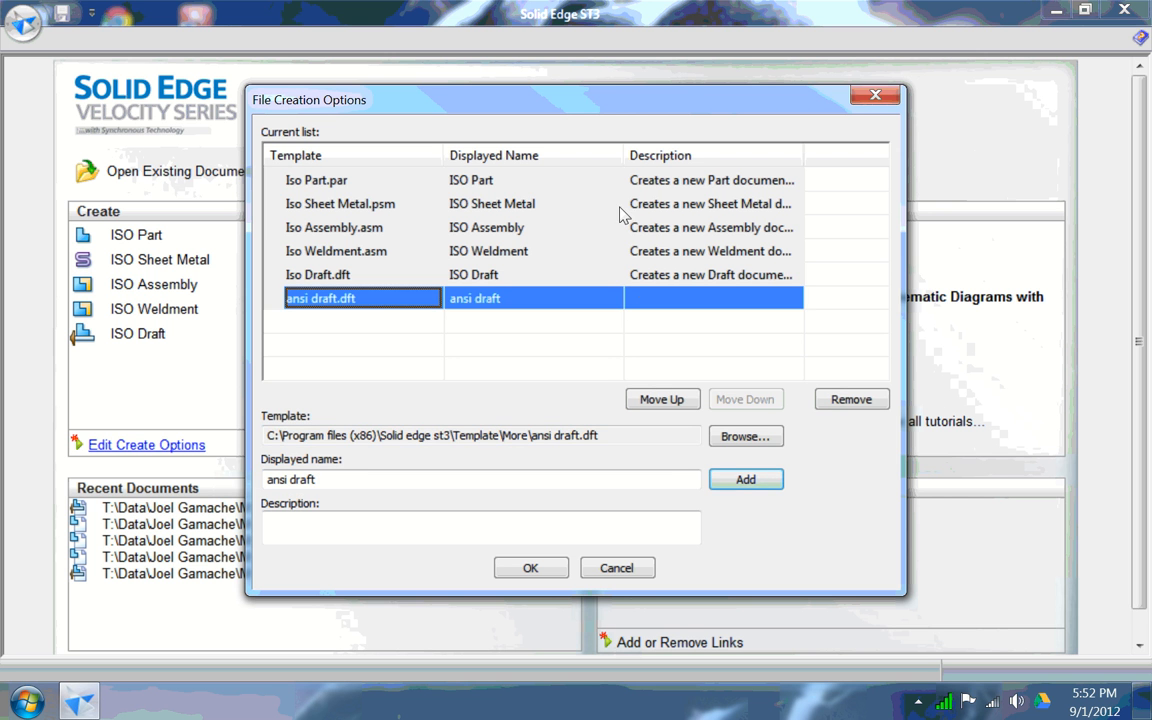
key("Return")
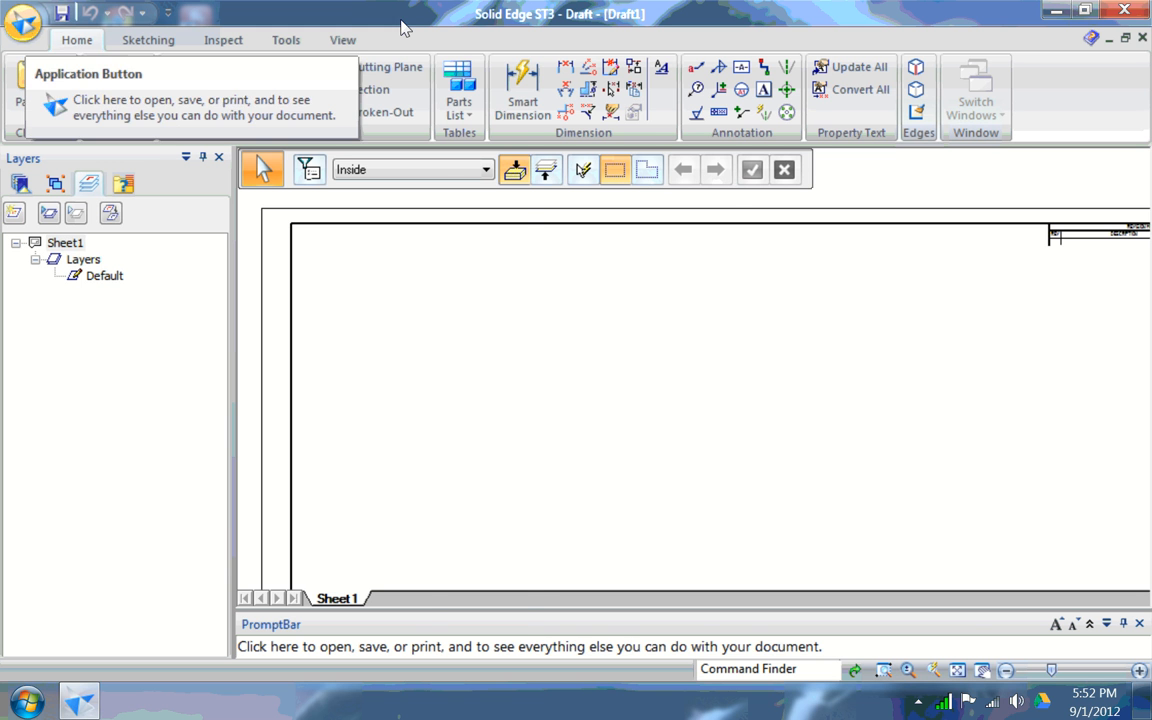
Open the sheet setup and review the available background sheets
left_click(24, 24)
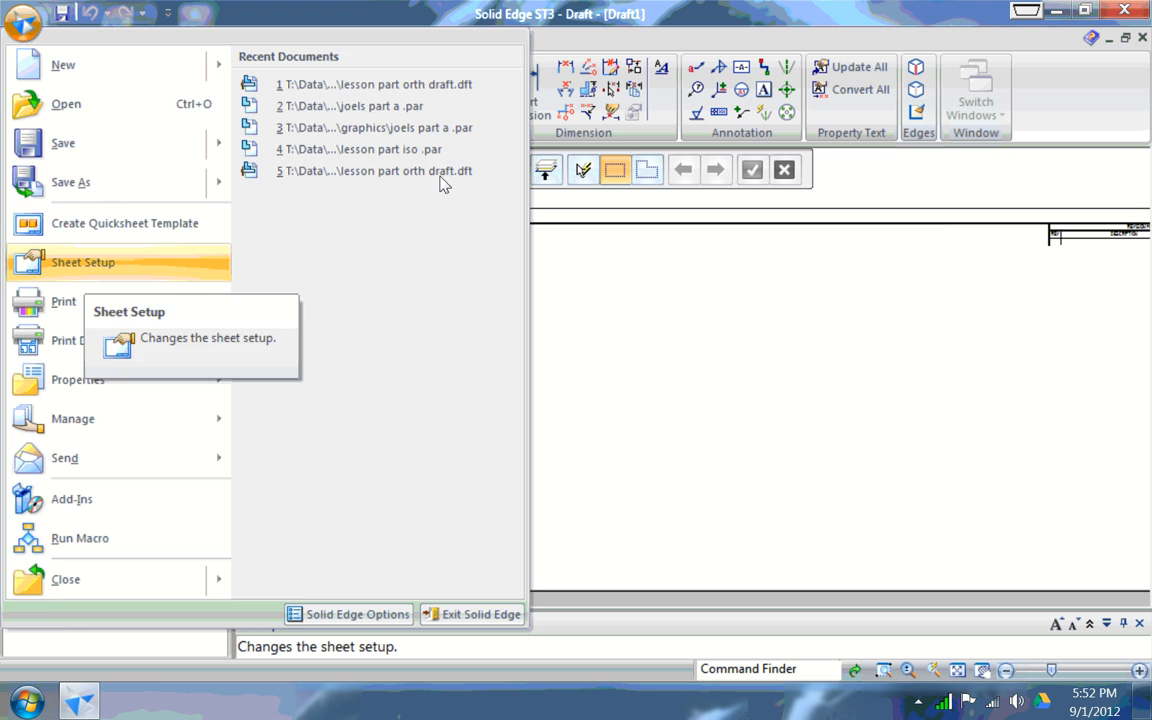
left_click(83, 263)
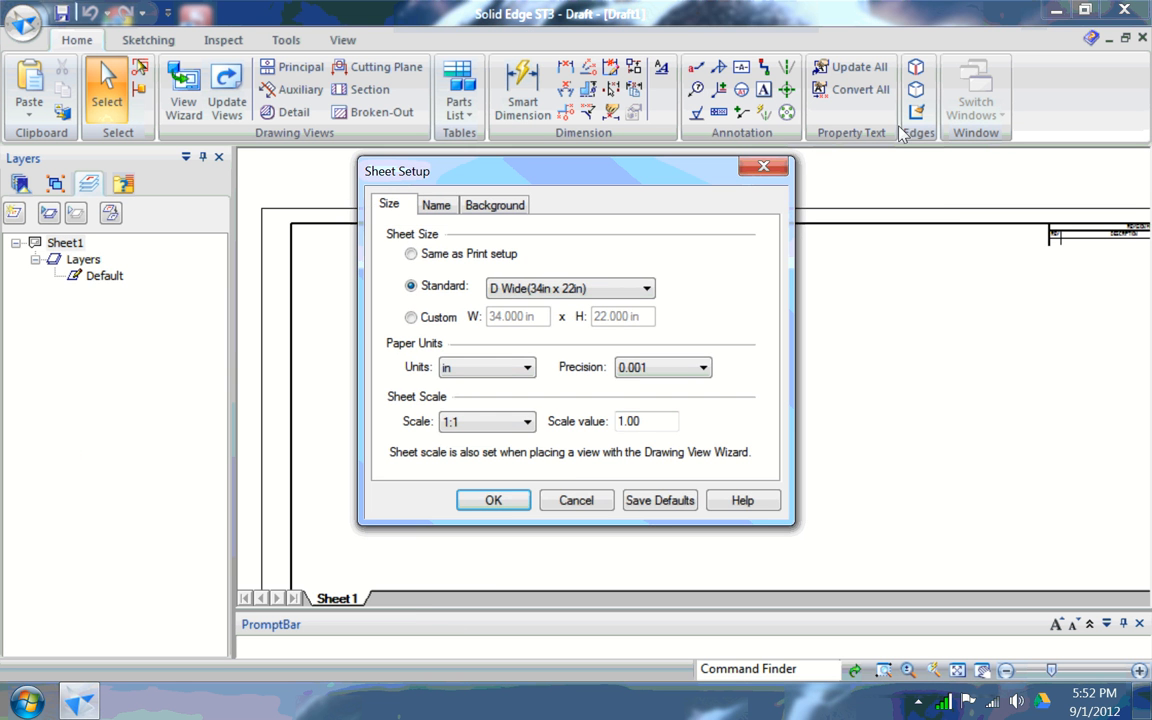
left_click(760, 170)
right_click(600, 397)
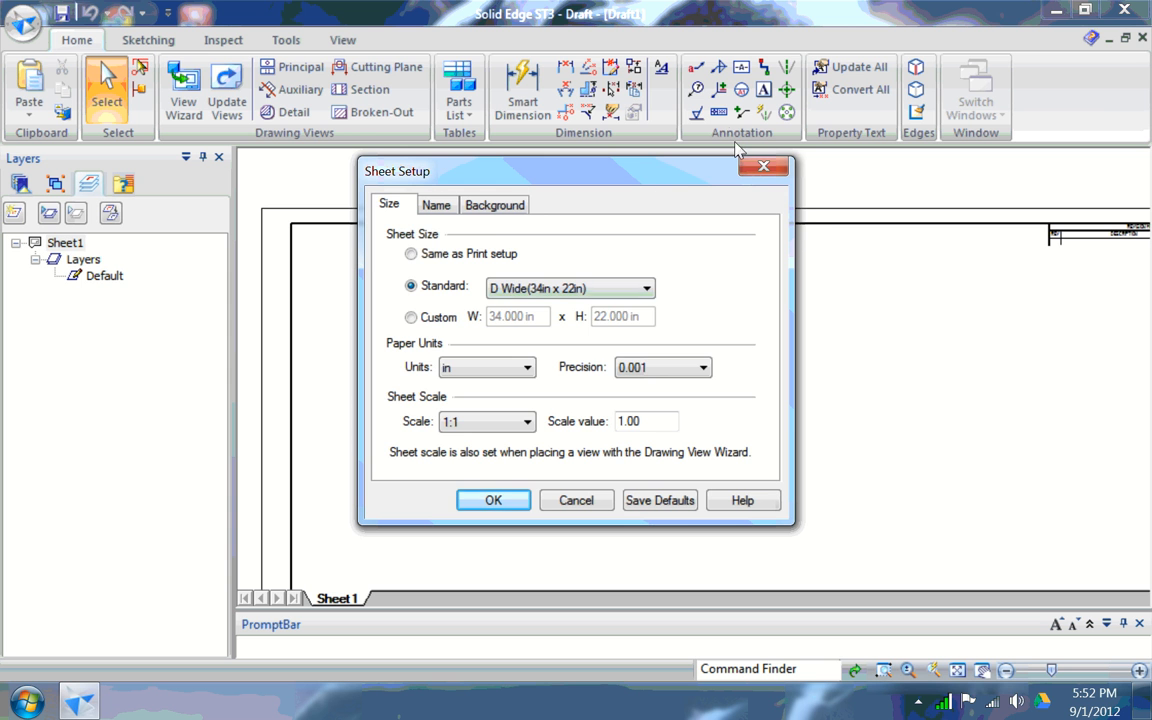
key("ctrl+shift+Tab")
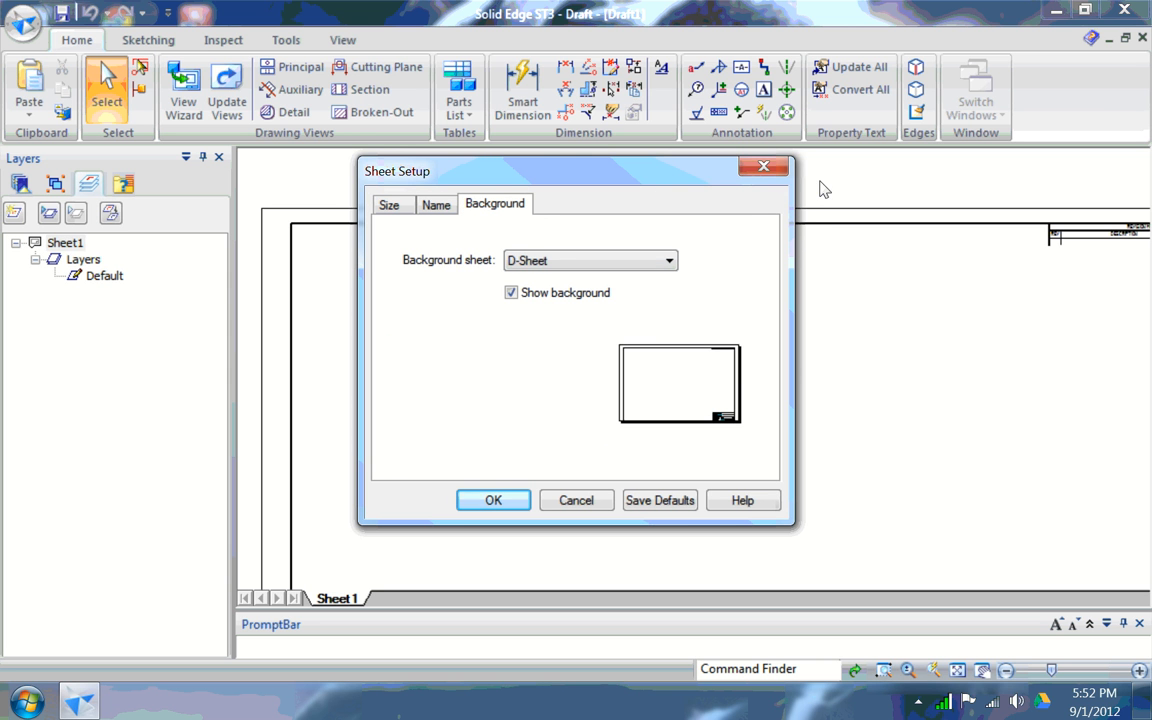
left_click(669, 261)
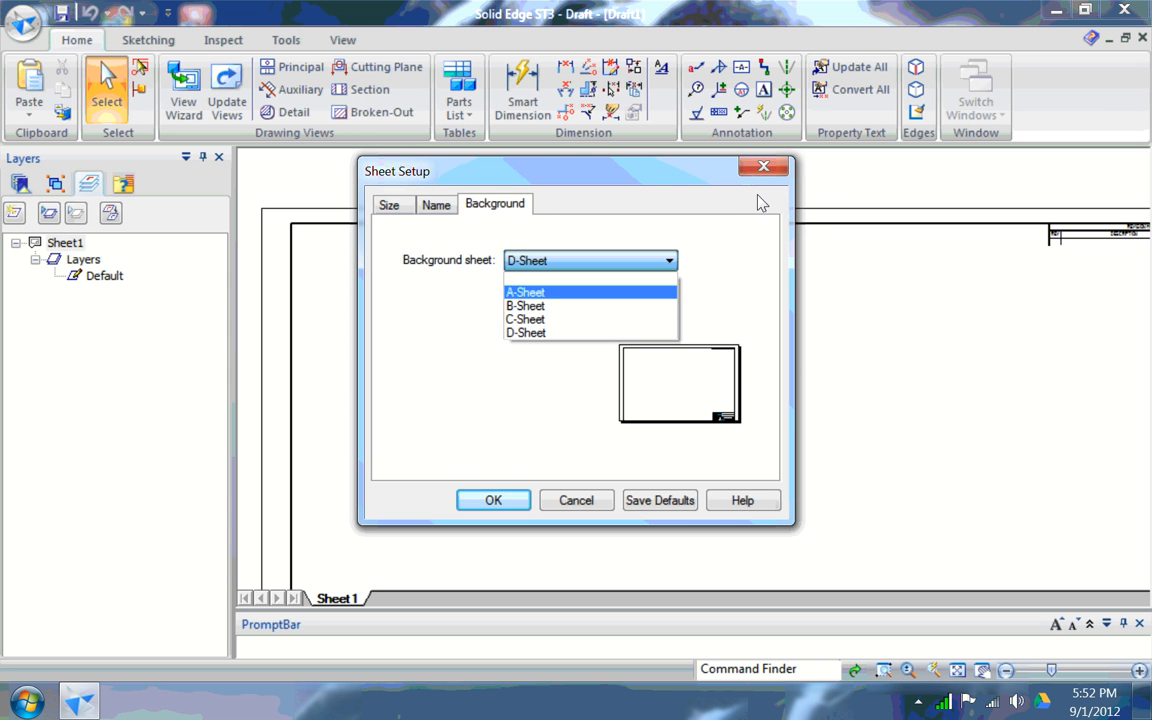
left_click(390, 205)
left_click(390, 205)
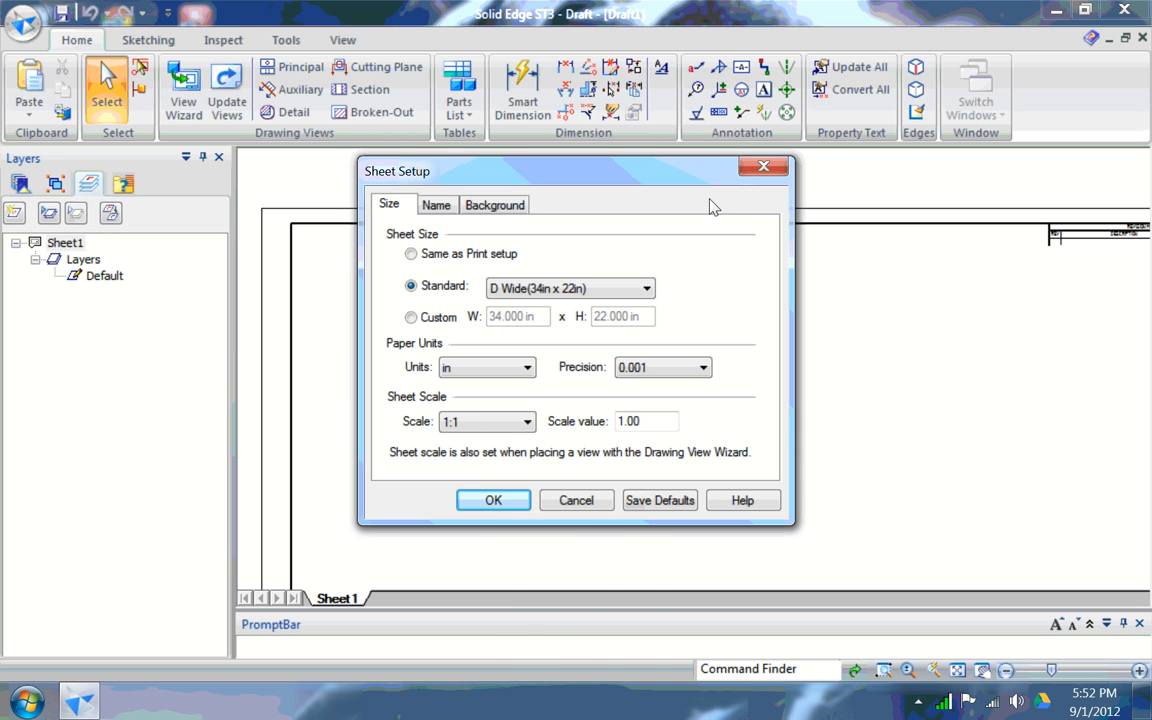
Set the standard sheet size to A Wide (11in x 8.5in)
left_click(570, 288)
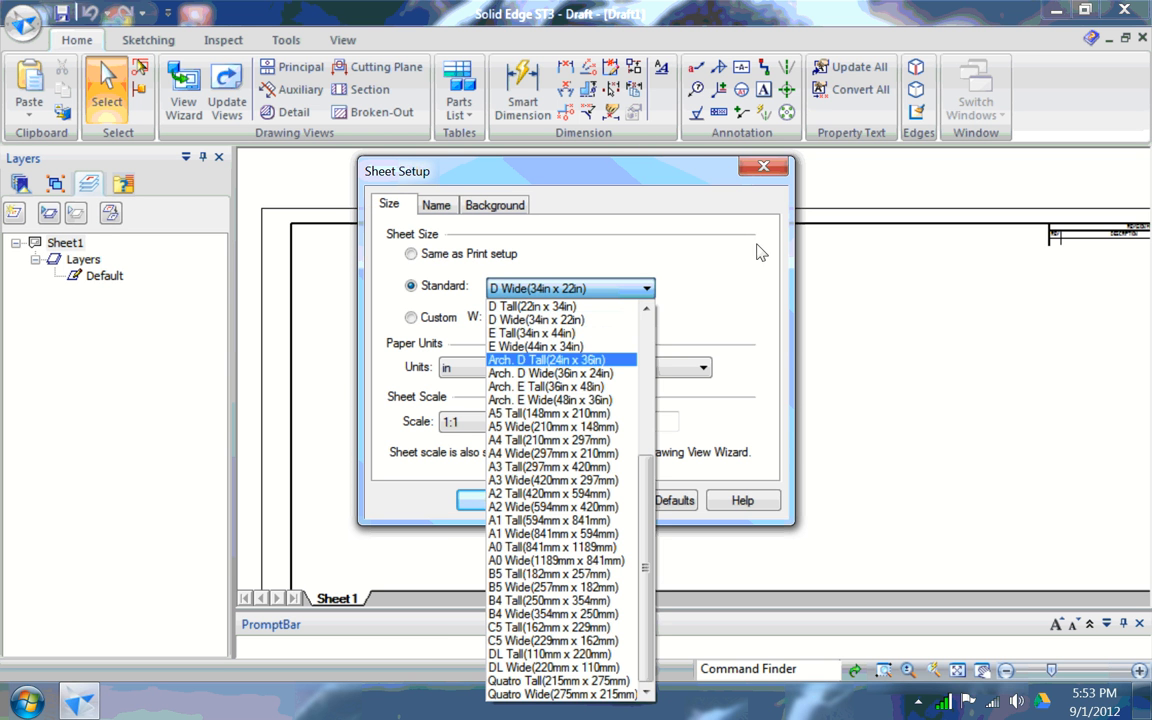
scroll(560, 600, "up", 4)
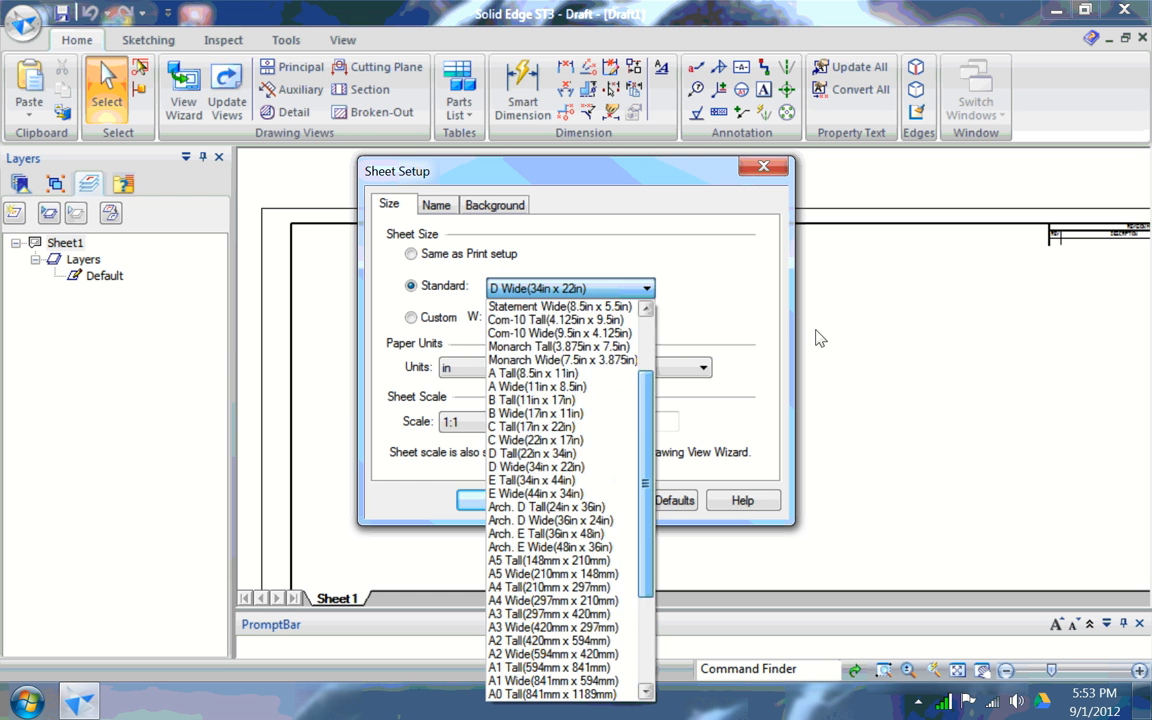
scroll(560, 500, "up", 3)
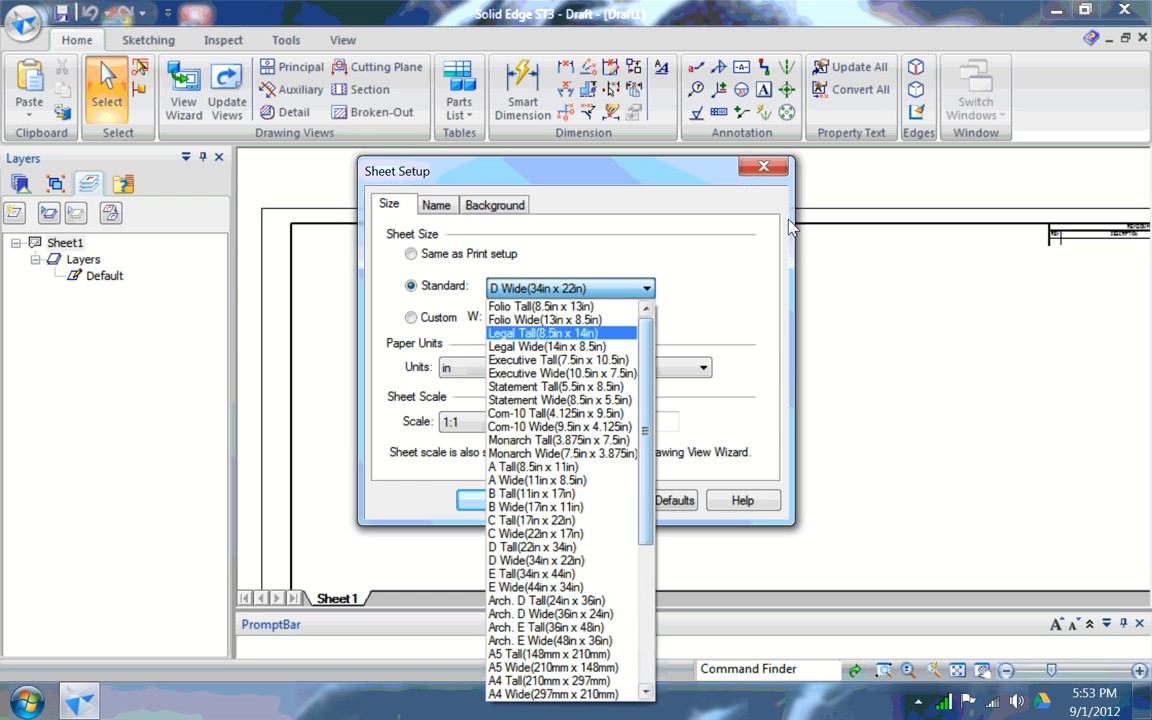
scroll(592, 531, "down", 6)
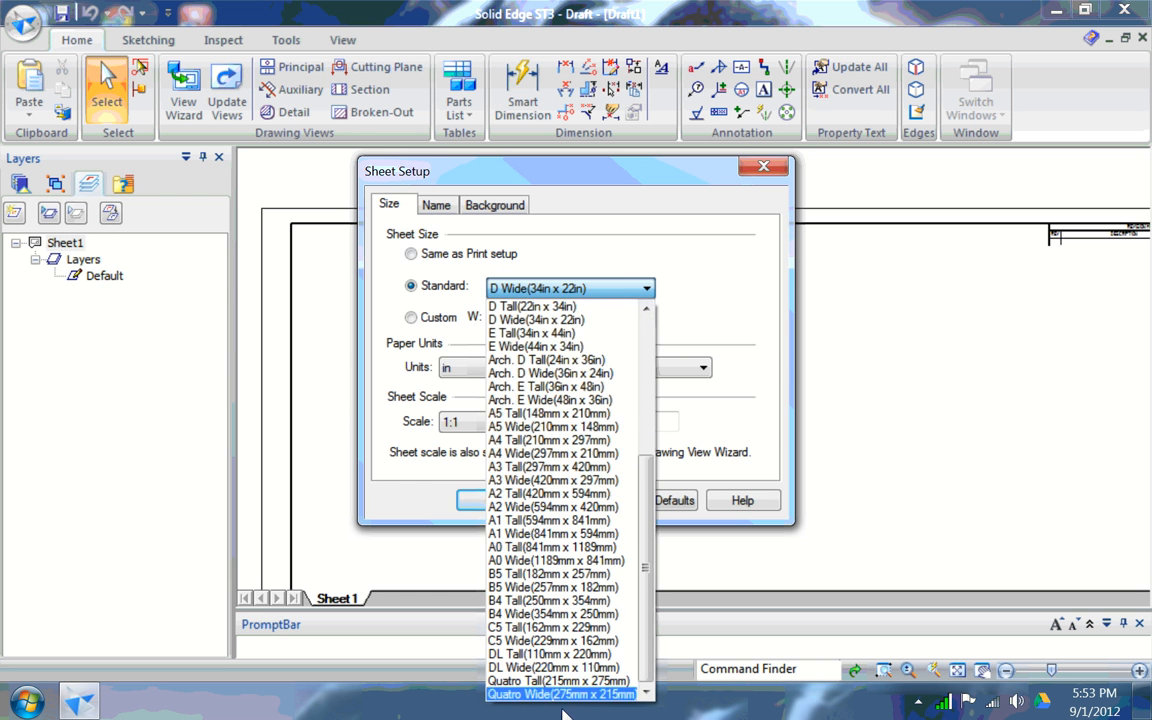
scroll(560, 530, "up", 6)
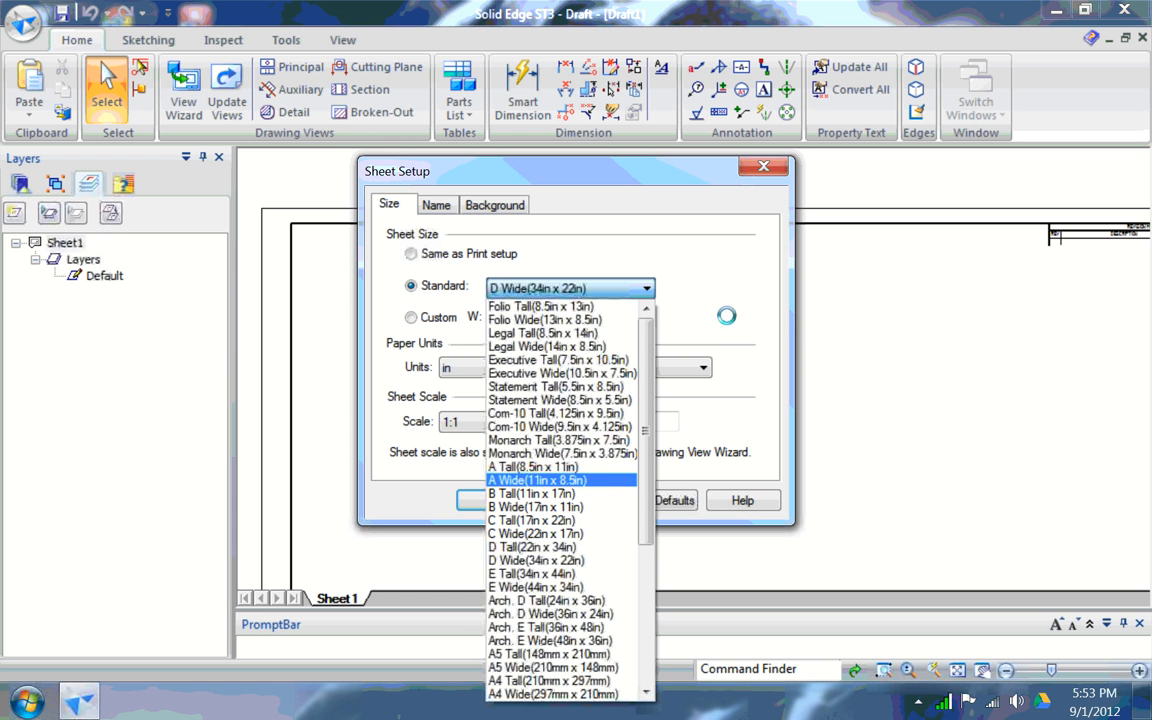
key("Up")
key("Return")
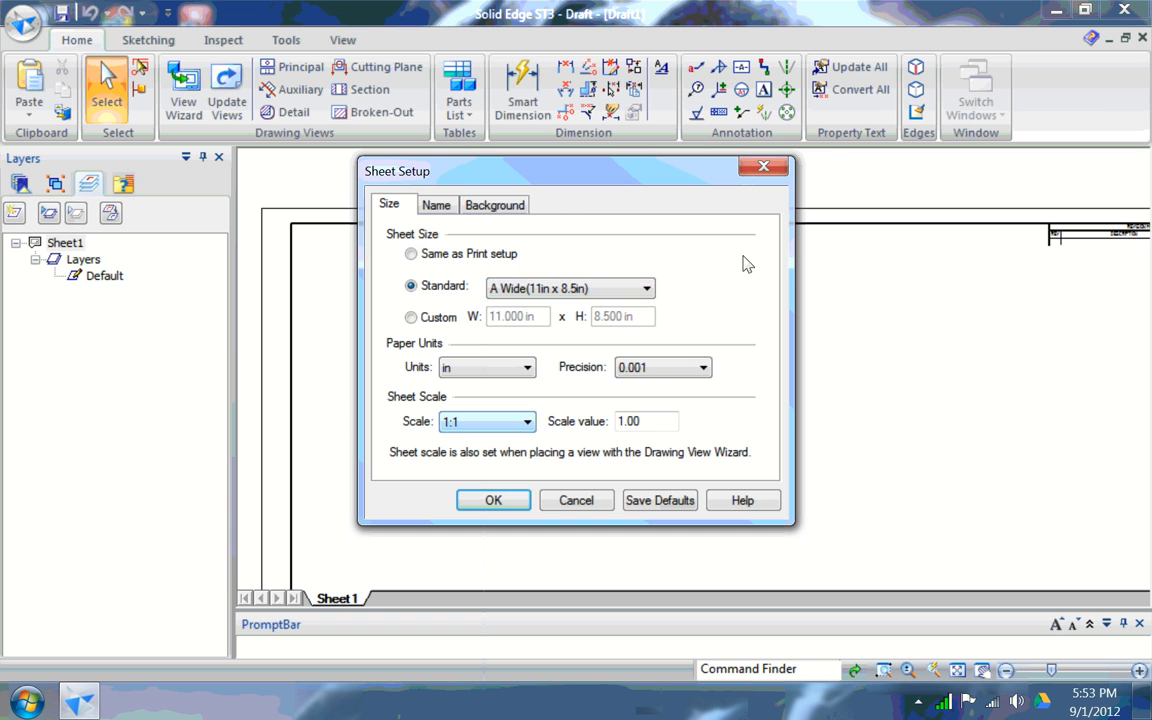
Set the background sheet to B-Sheet, check the sheet scale options, and apply the setup
left_click(495, 205)
left_click(637, 261)
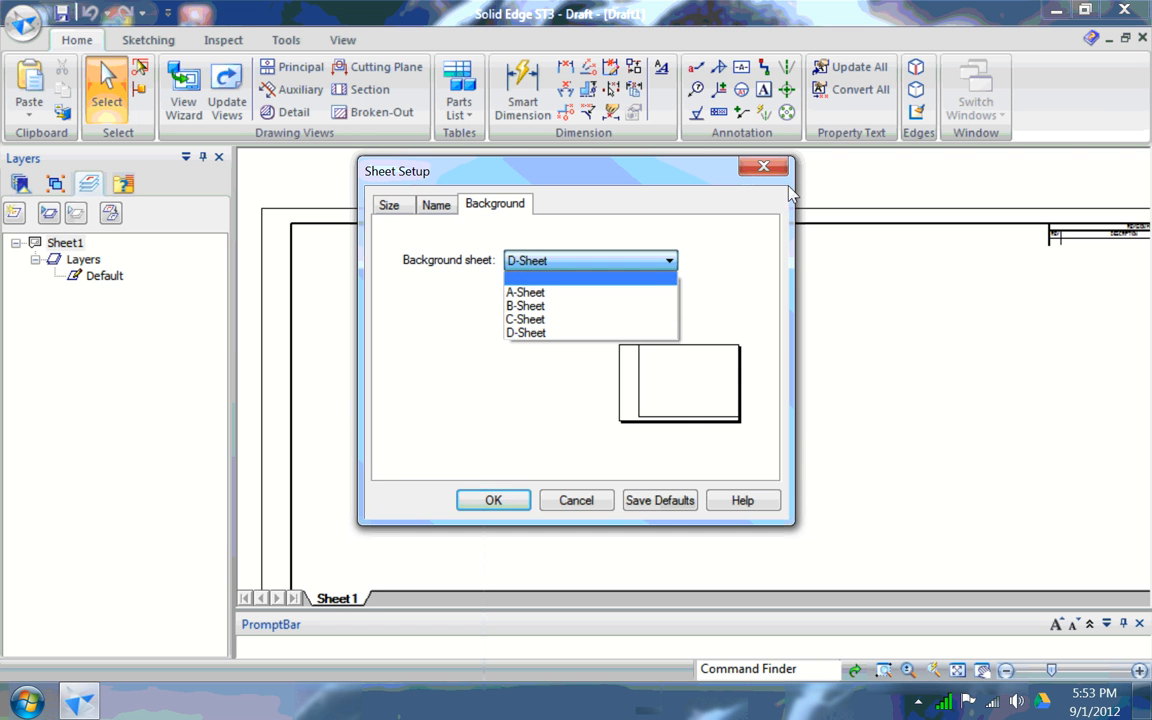
left_click(537, 306)
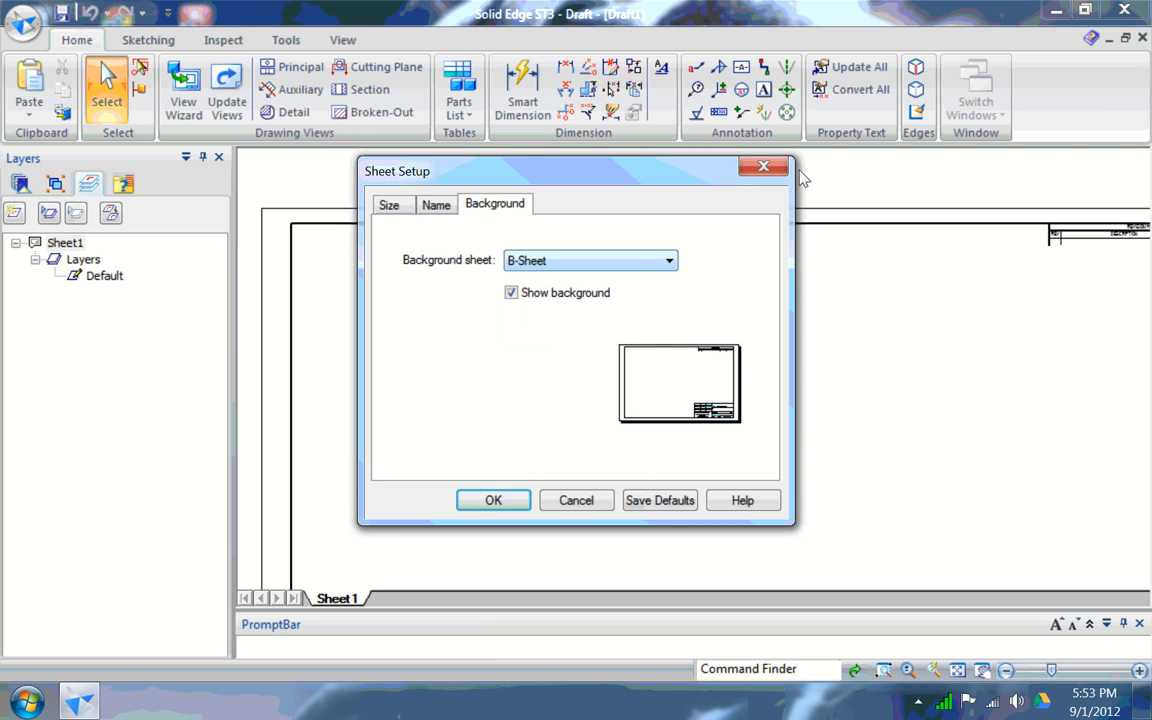
left_click(390, 205)
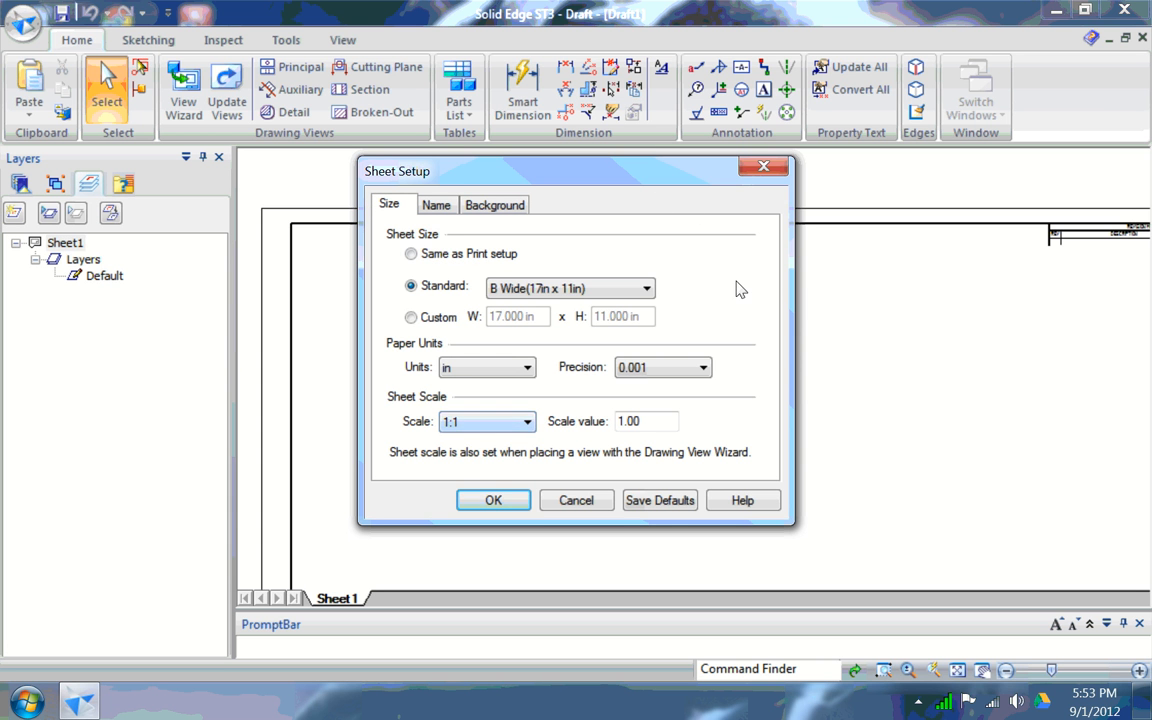
left_click(487, 421)
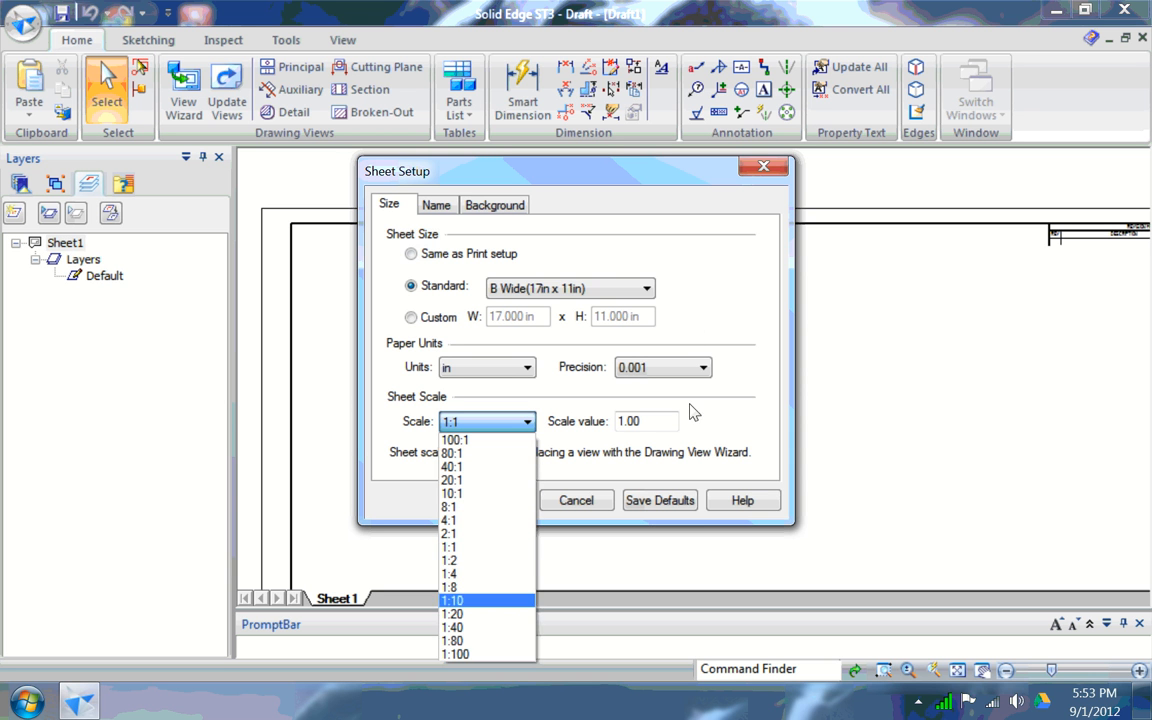
left_click(688, 367)
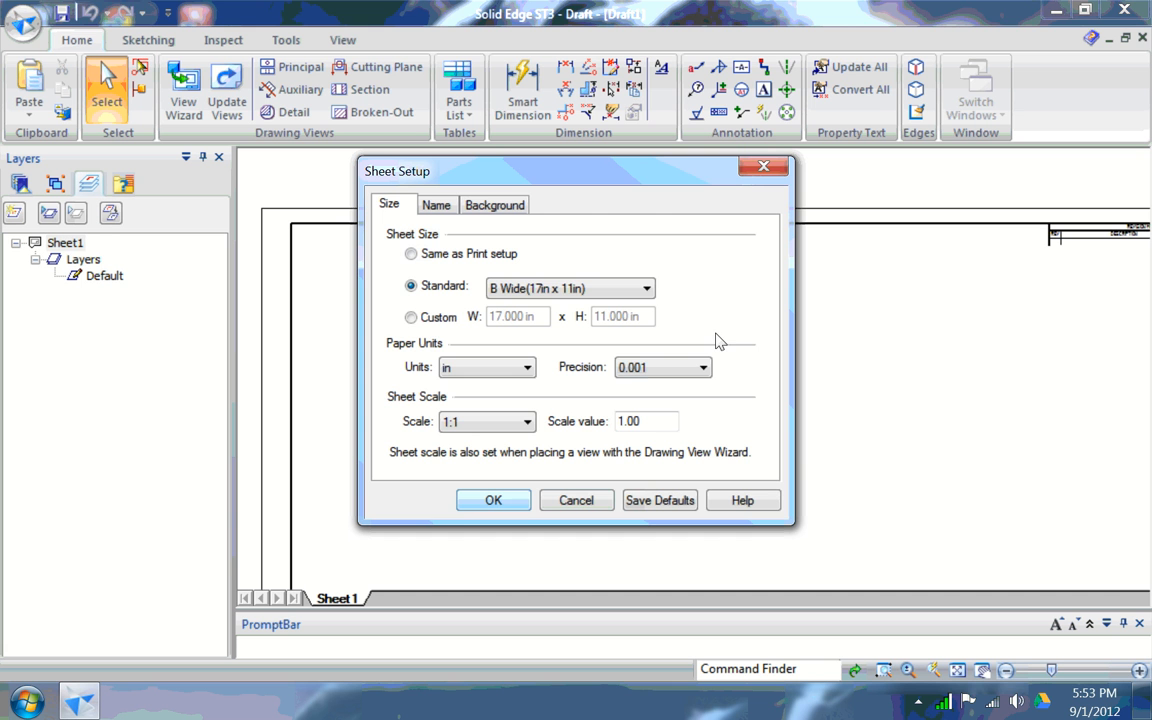
key("Return")
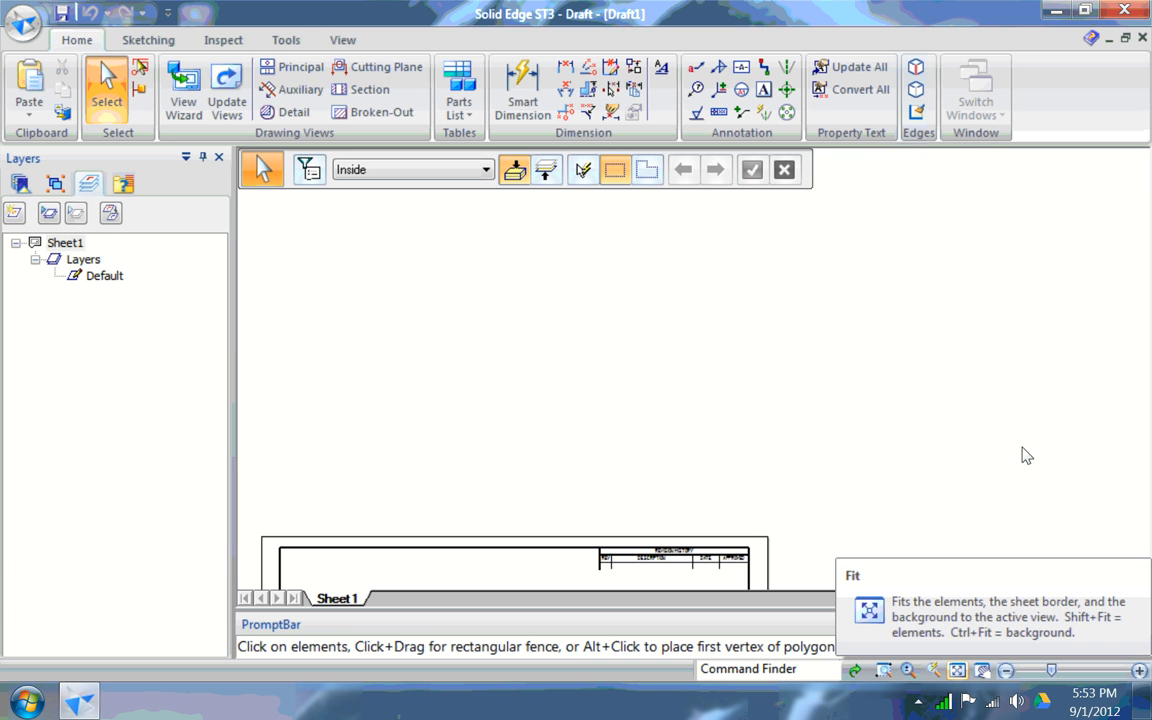
key("ctrl+shift+f")
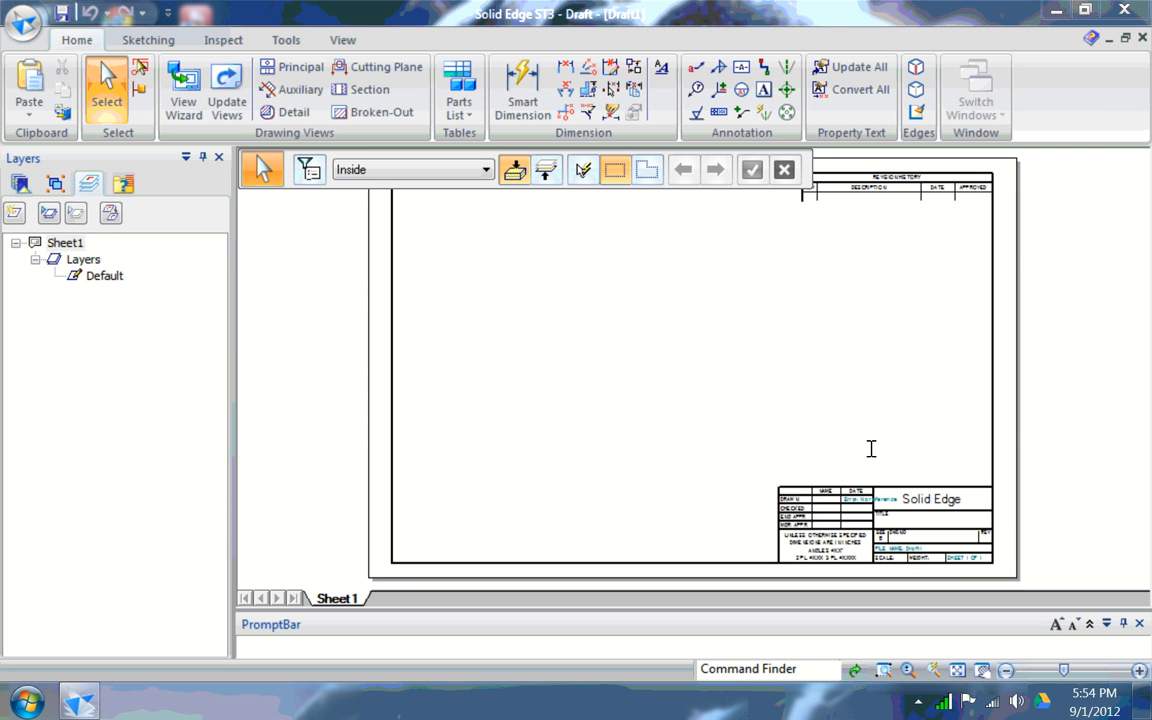
Search the available commands for "text" and close the list of matches
left_click(921, 450)
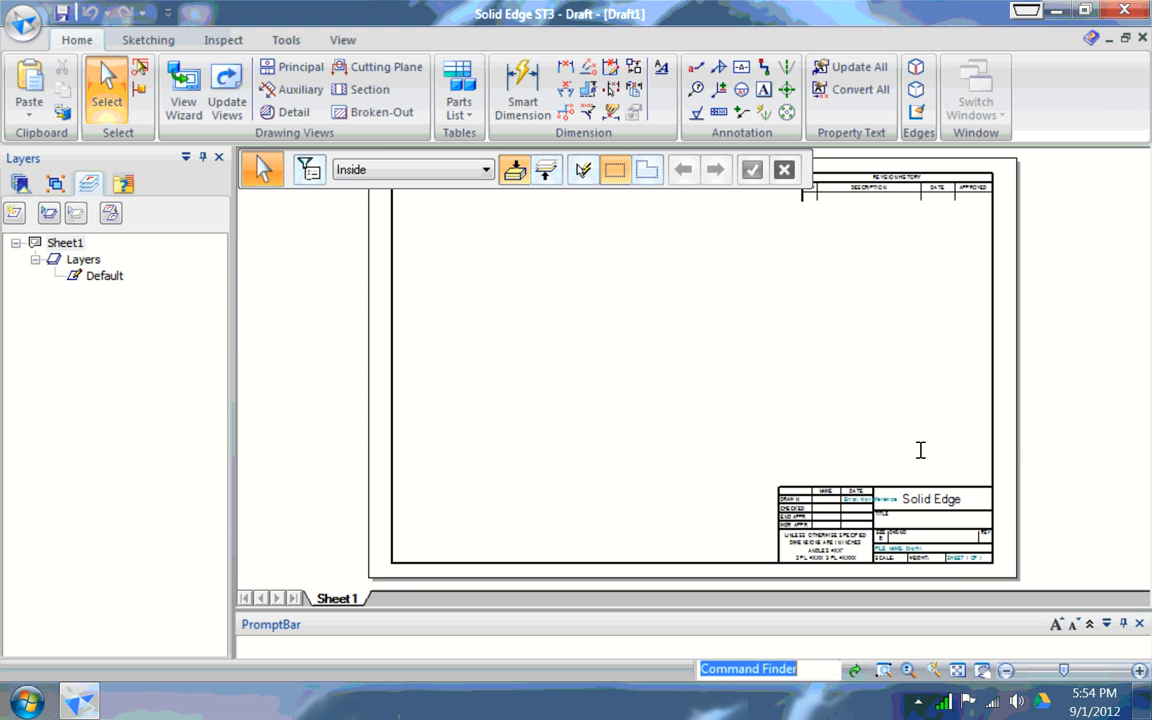
key("BackSpace")
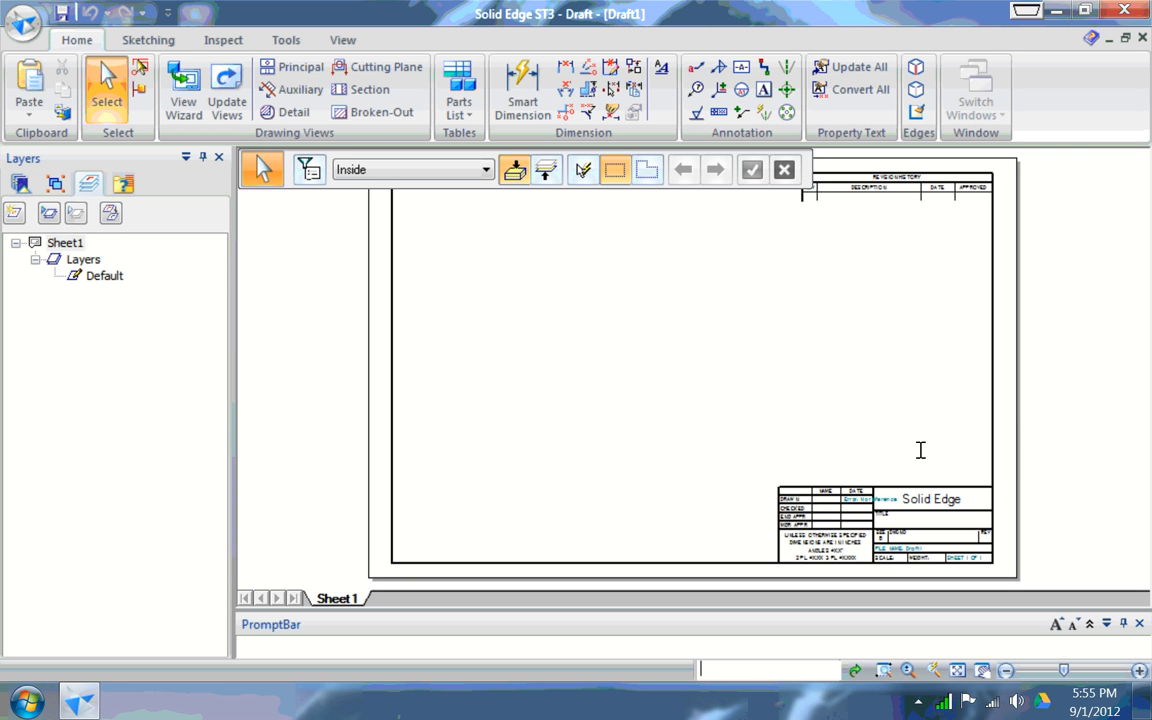
type("tew")
type("text")
key("Return")
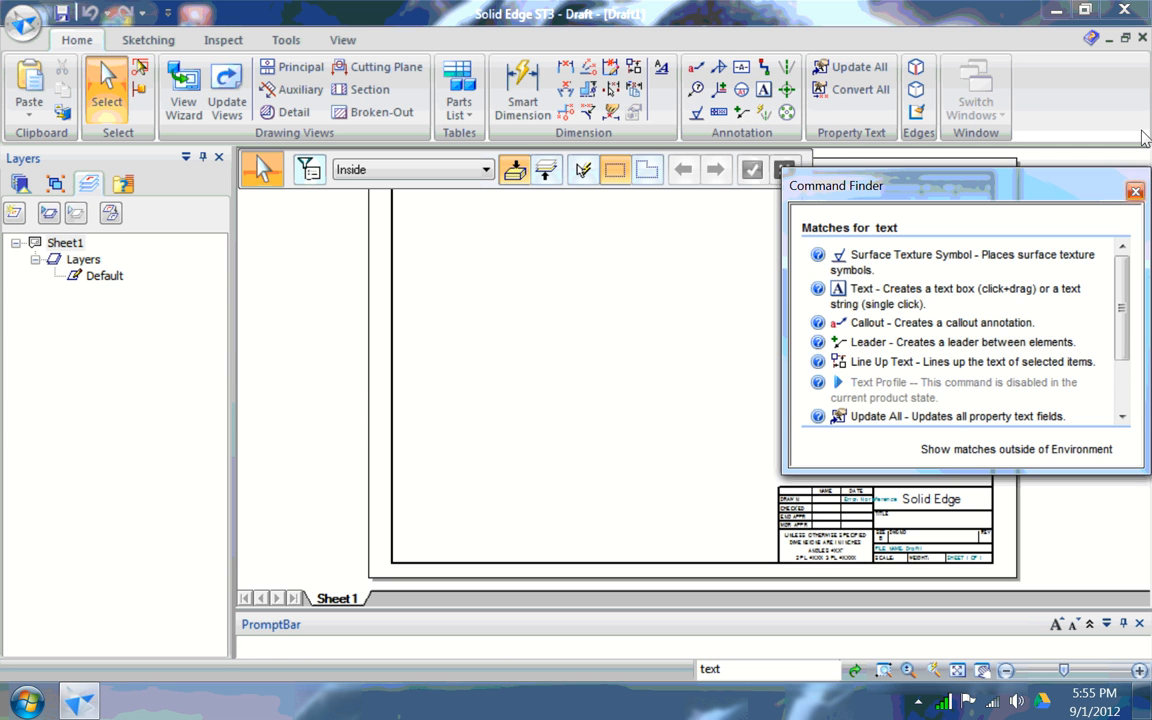
left_click(1135, 191)
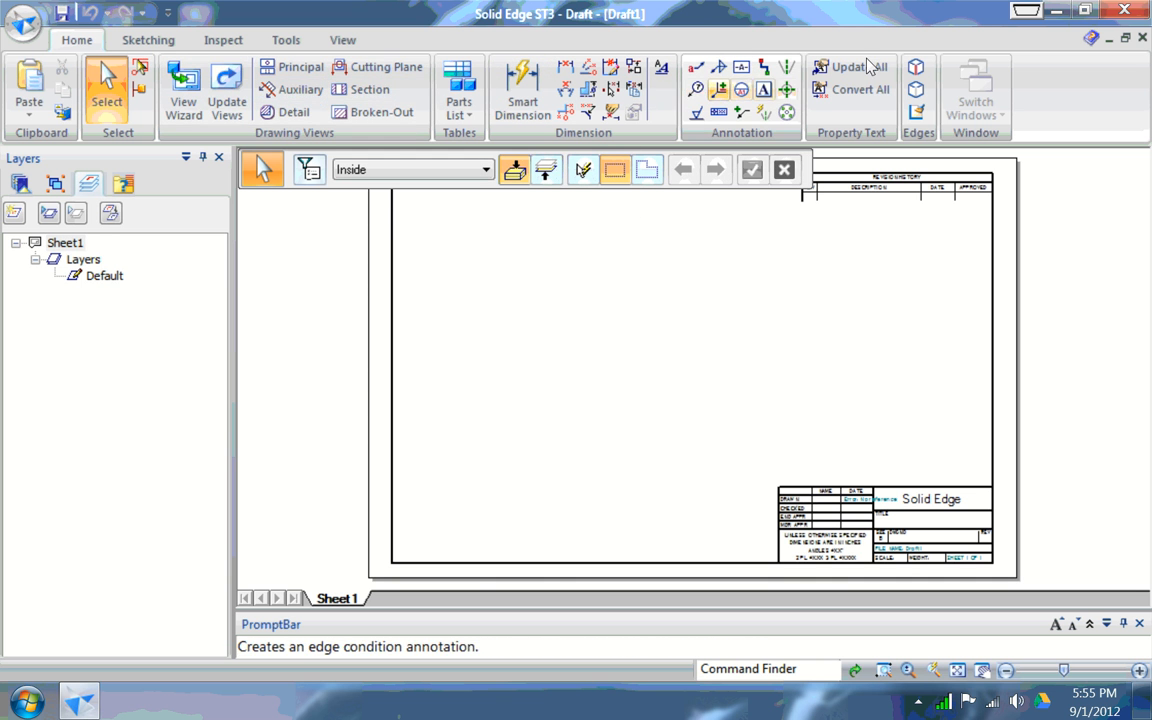
Add the text "lesson part 1a" in the TITLE cell of the title block, and show the whole sheet again
left_click(763, 89)
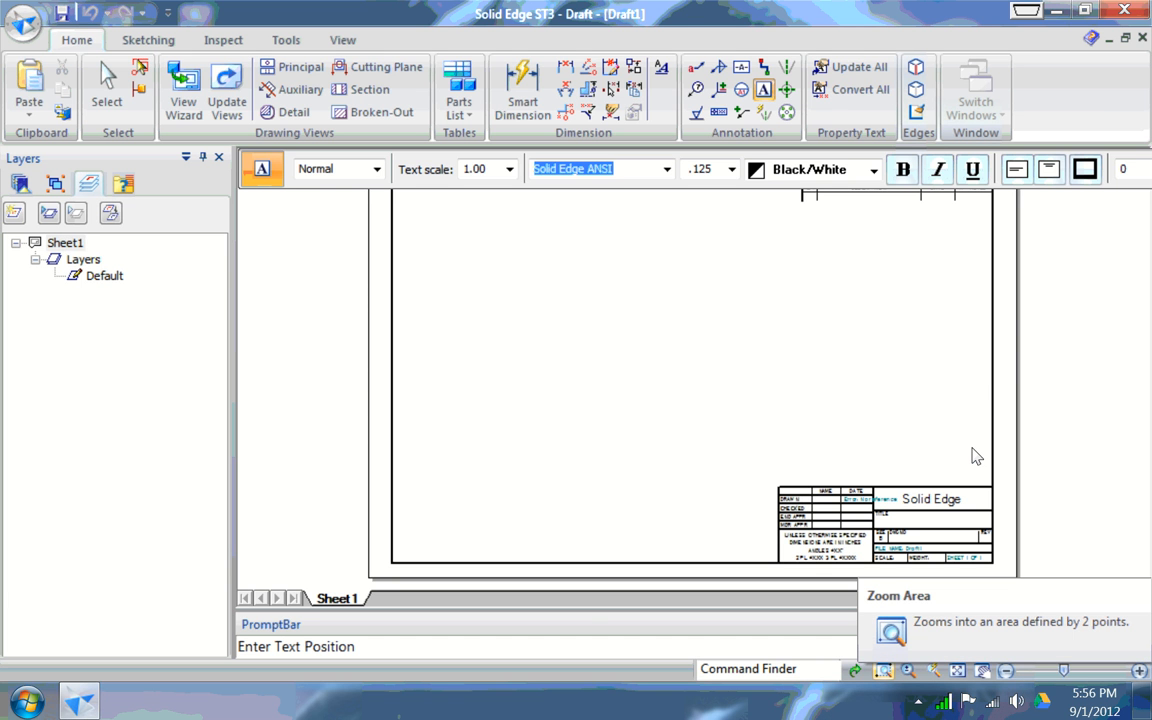
left_click(884, 671)
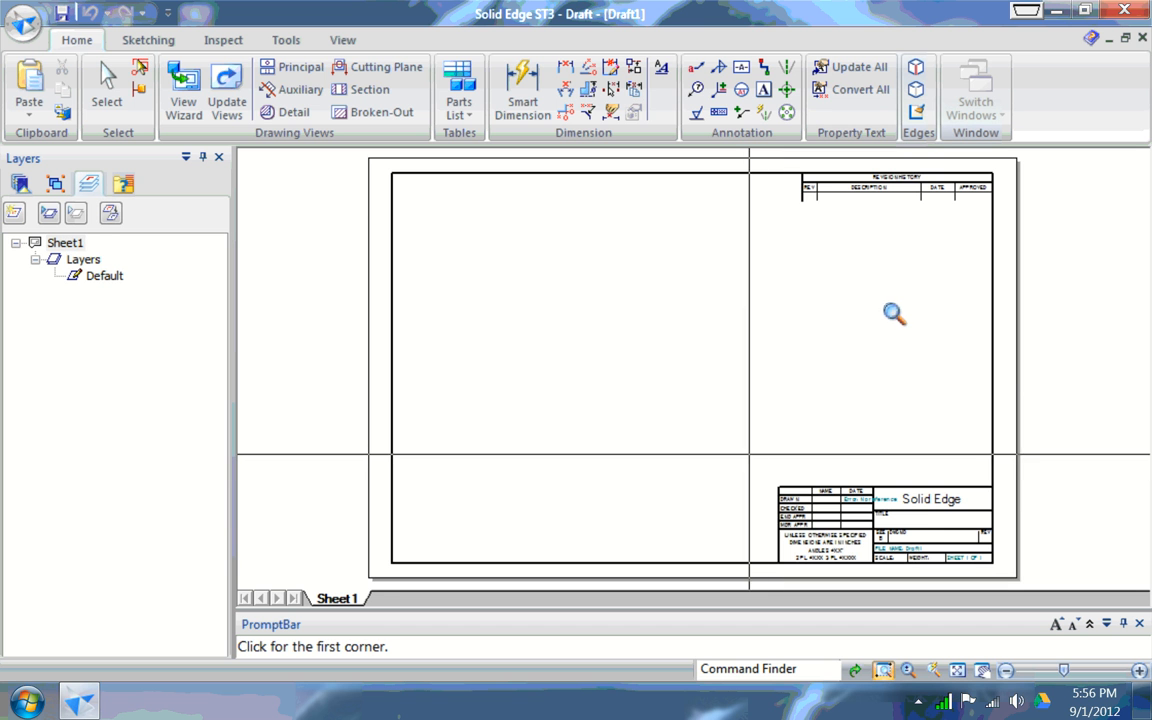
left_click_drag(748, 453, 821, 463)
left_click_drag(940, 319, 1077, 396)
right_click(771, 316)
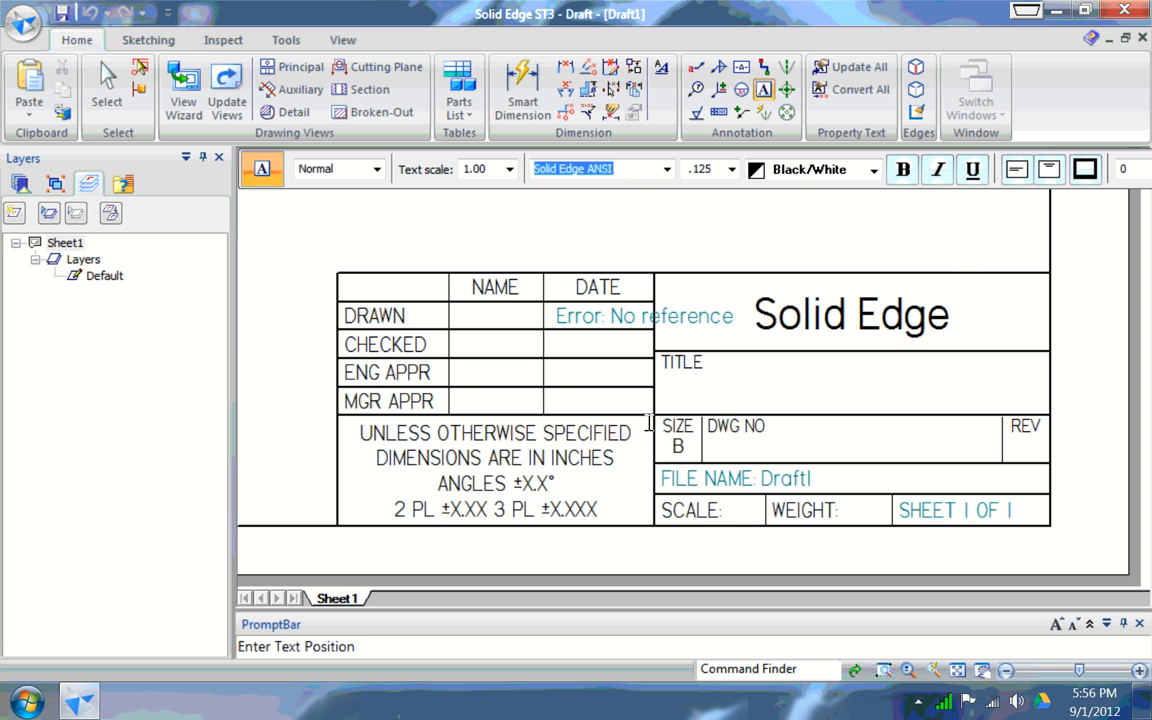
left_click(862, 252)
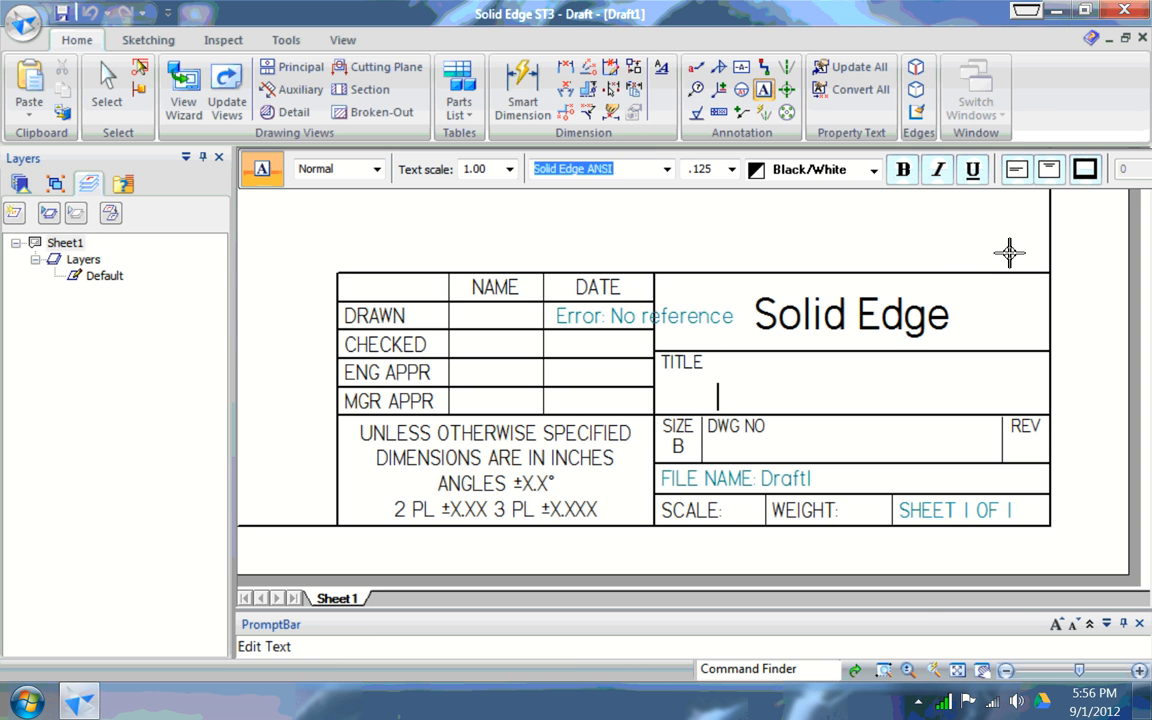
type("lesson part 1a")
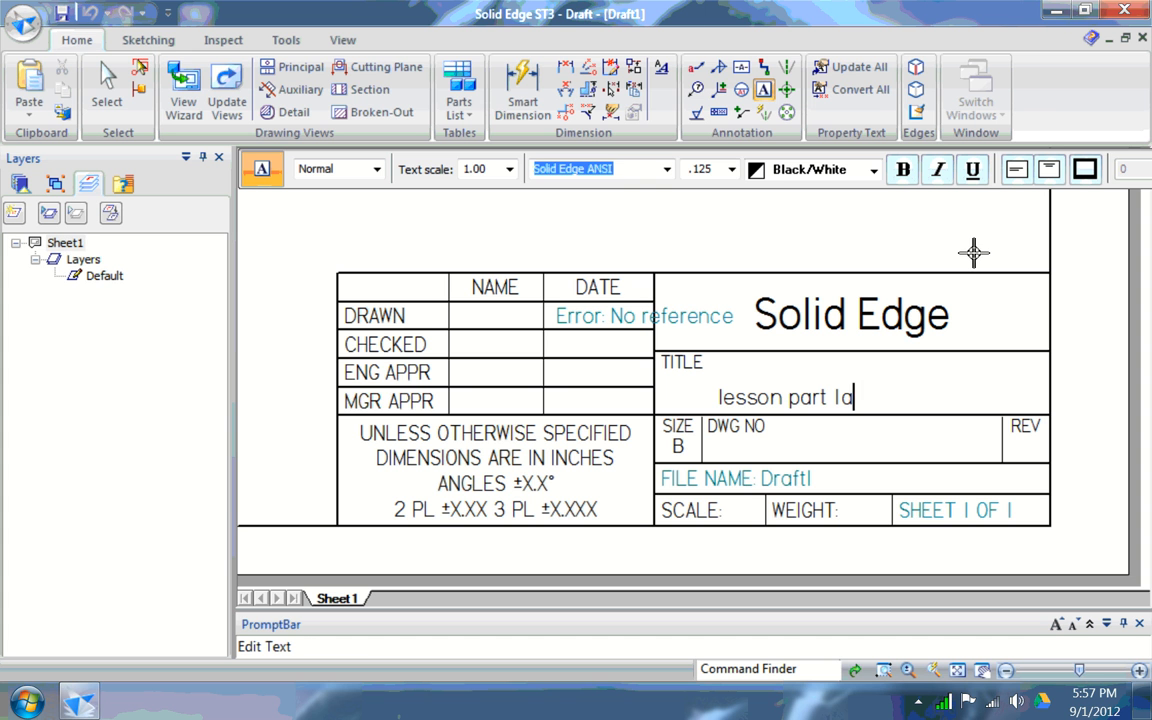
key("Escape")
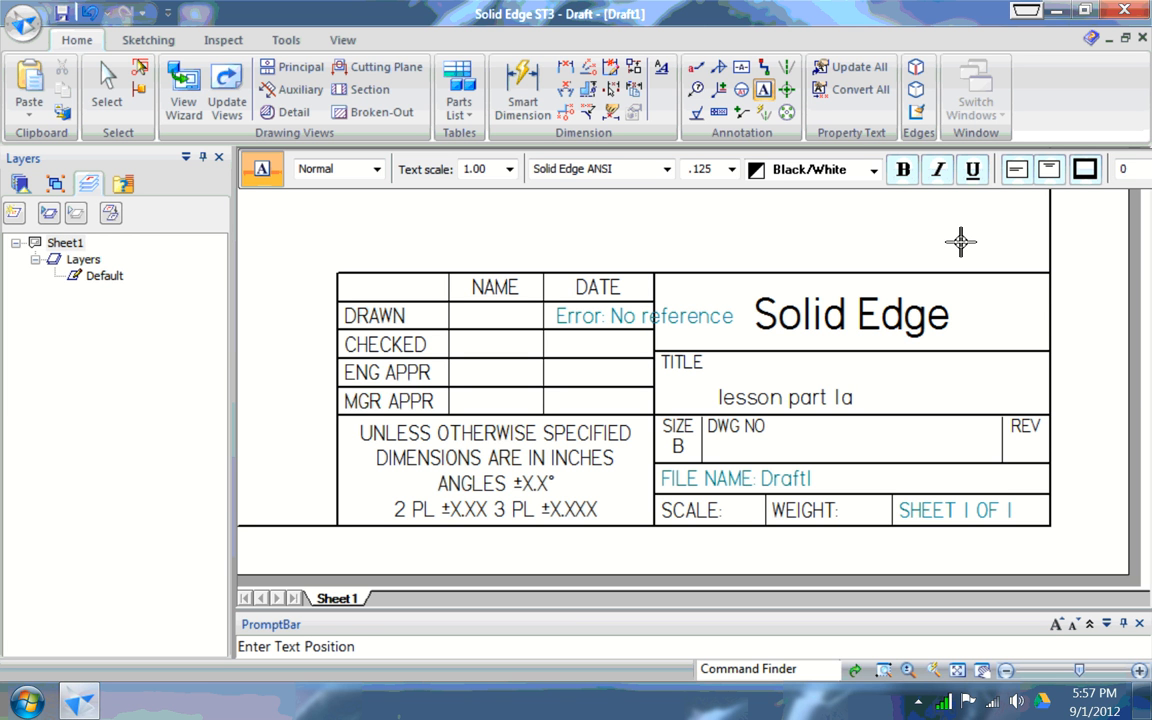
key("Escape")
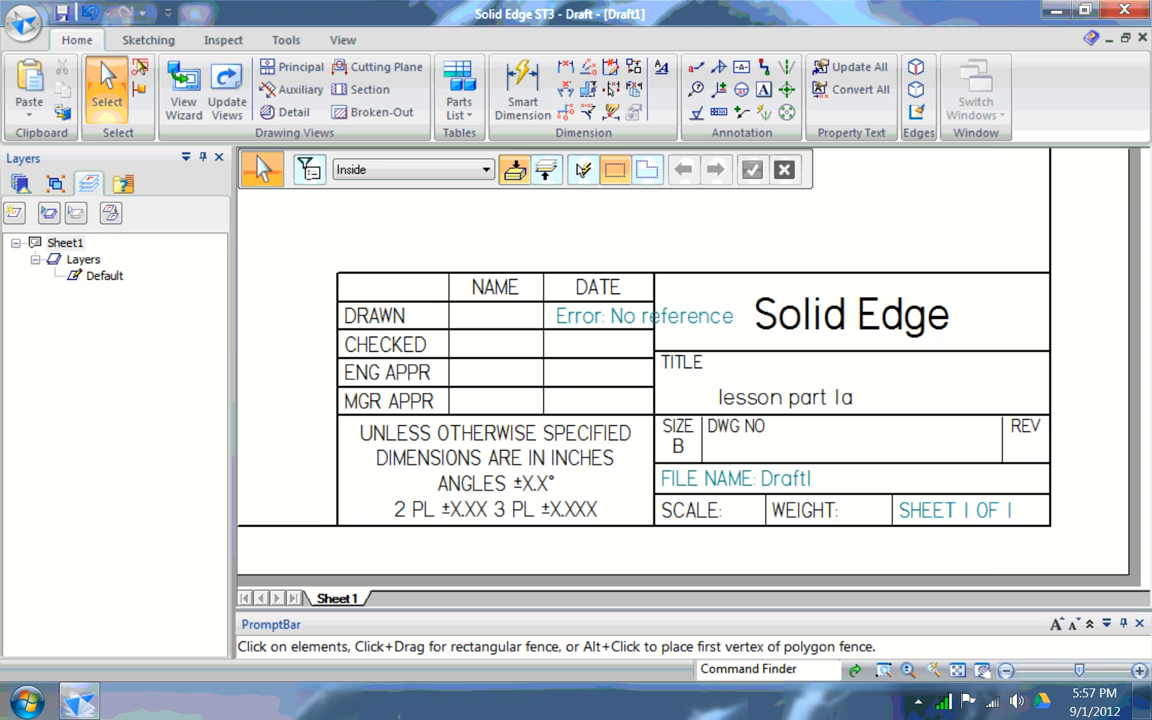
middle_click(1021, 453)
middle_click(1021, 453)
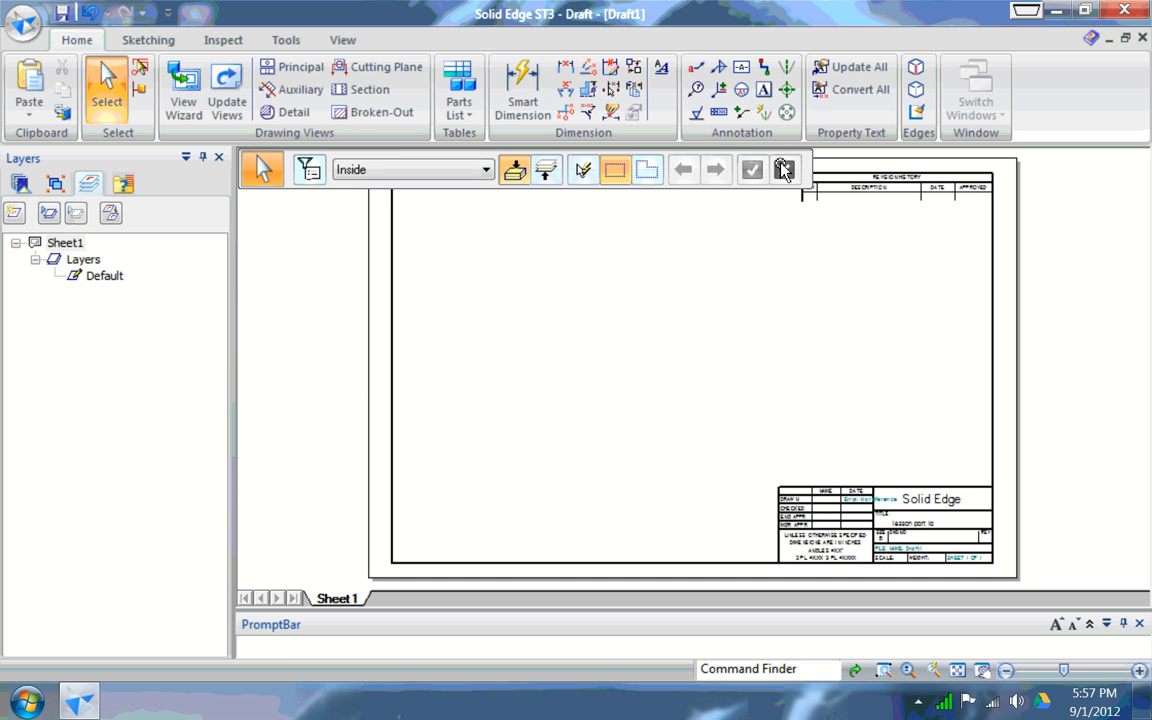
Open the program options, review the Drawing Standards settings, and close the options
left_click(24, 22)
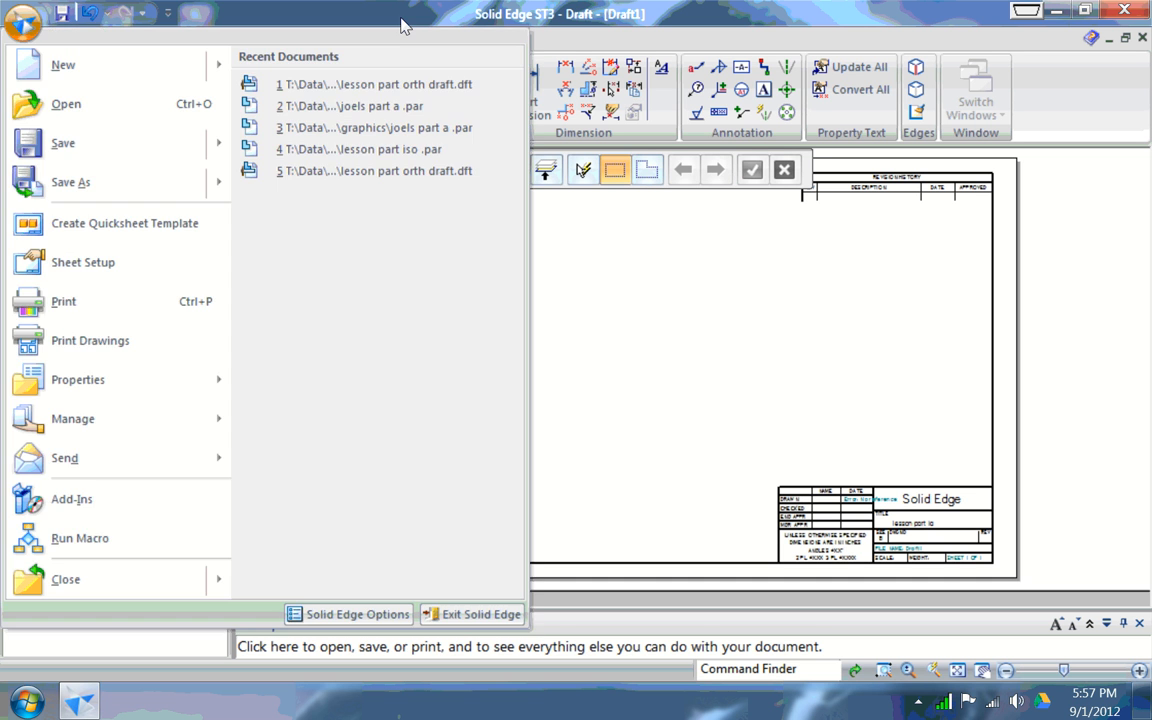
left_click(600, 405)
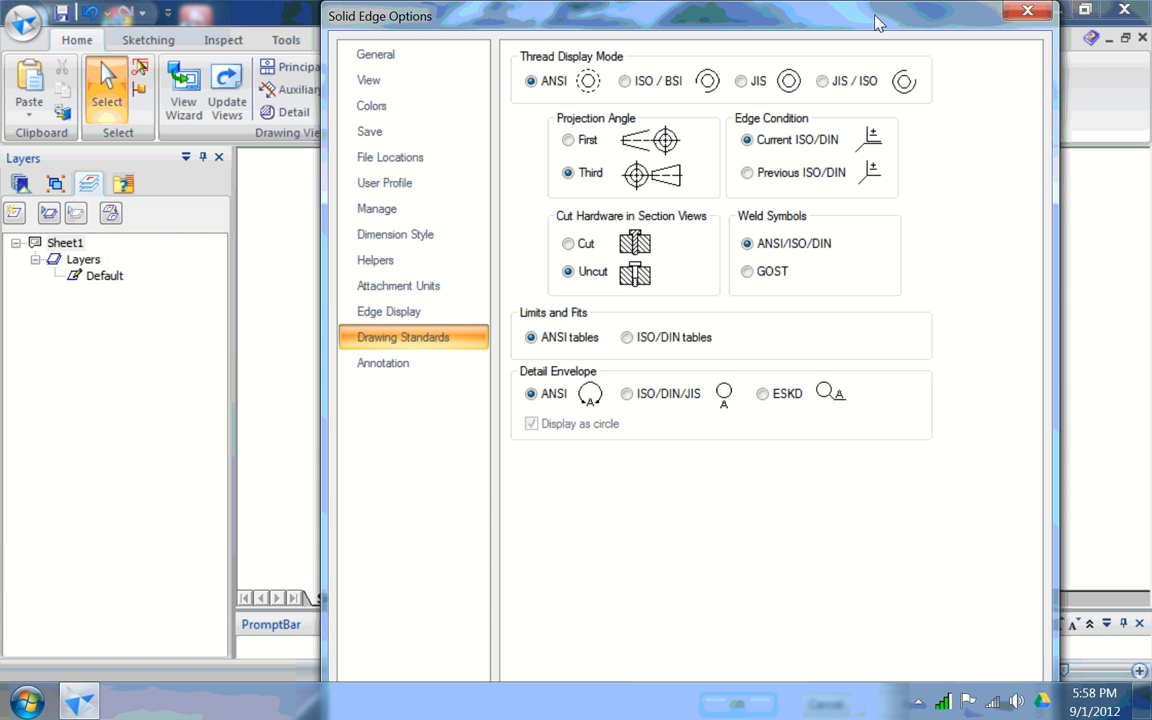
key("Return")
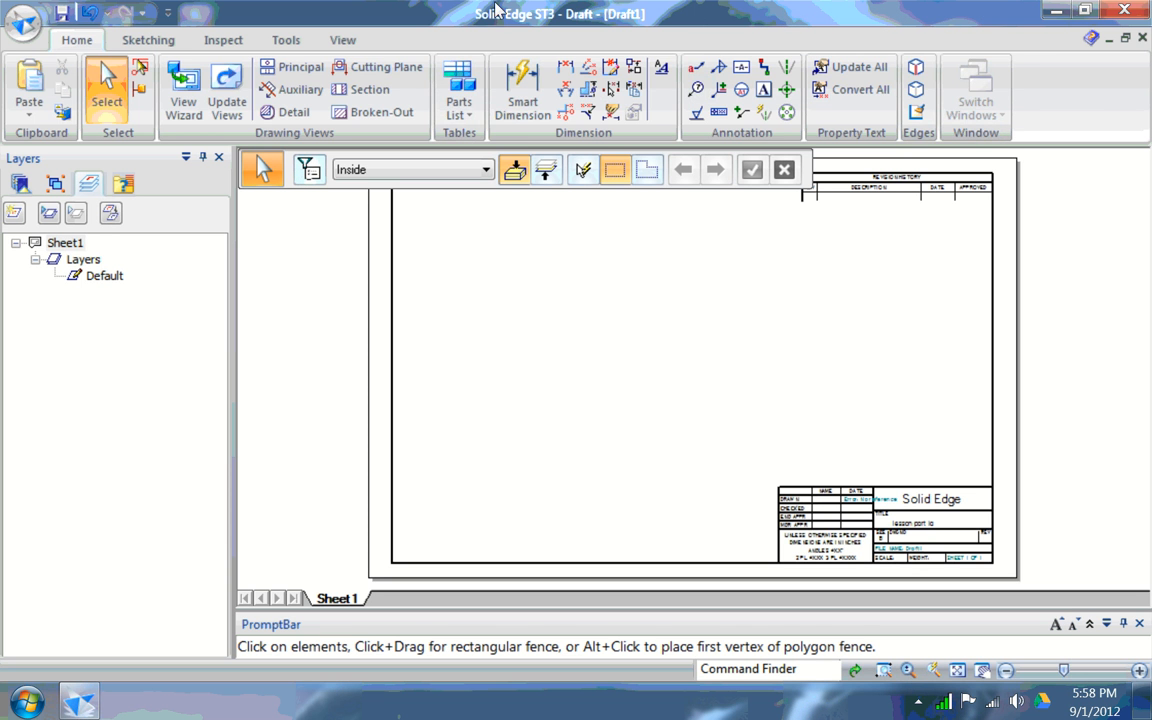
Draw a two-point rectangle about 2.27 in wide and 1.51 in high in the sheet's lower-left area, and turn Maintain Relationships on
scroll(471, 28, "down", 1)
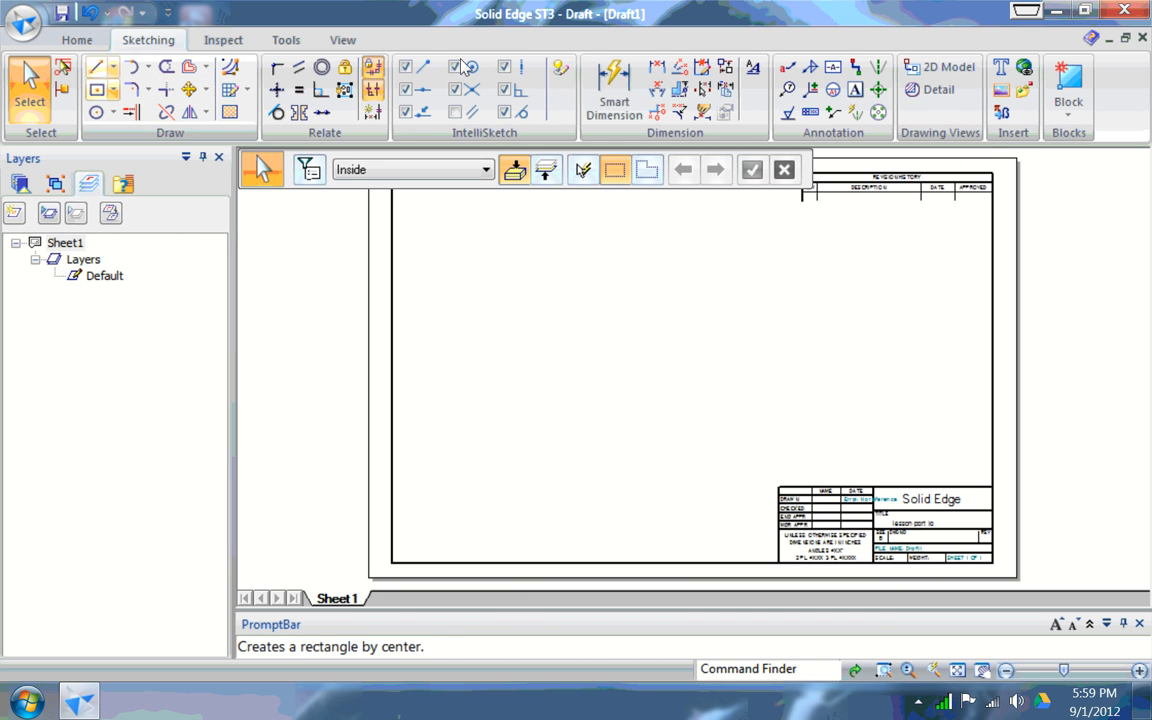
left_click(113, 90)
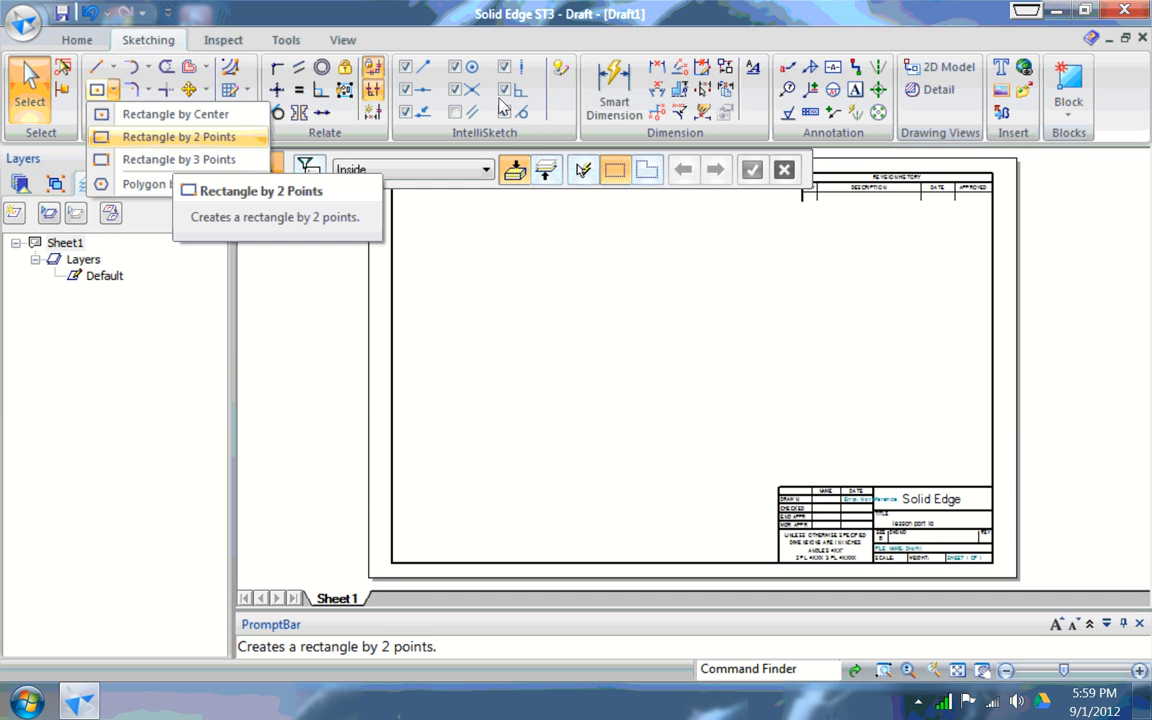
key("Return")
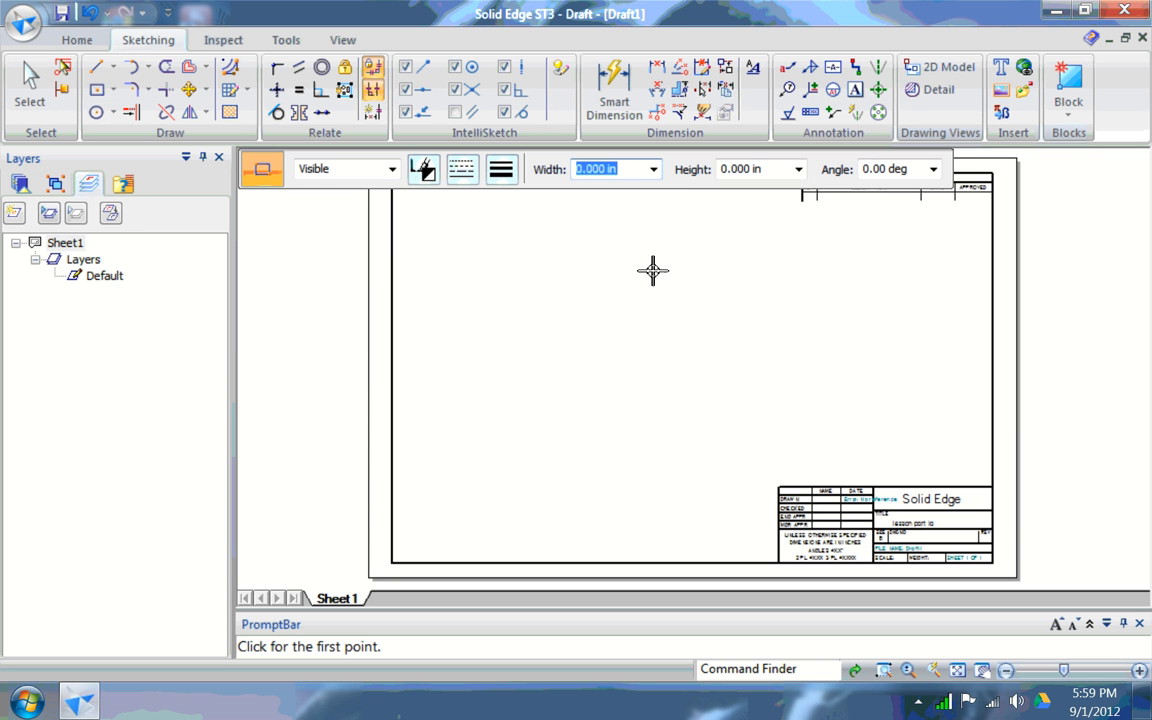
left_click_drag(671, 329, 673, 323)
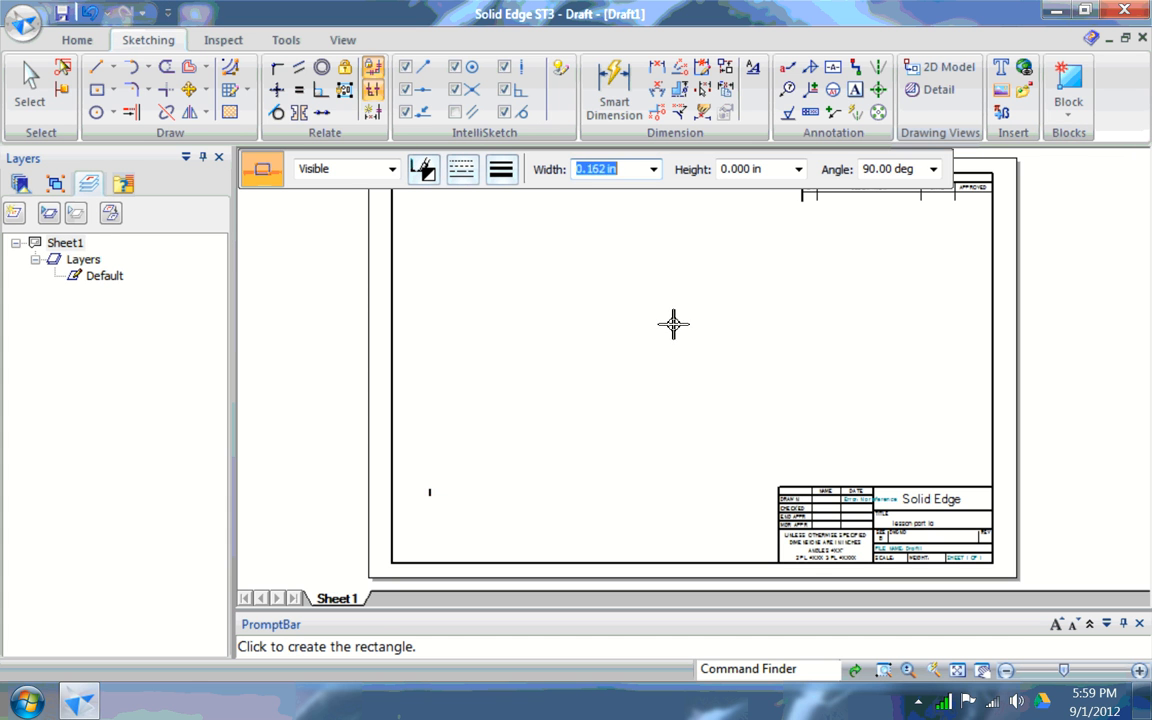
left_click(728, 291)
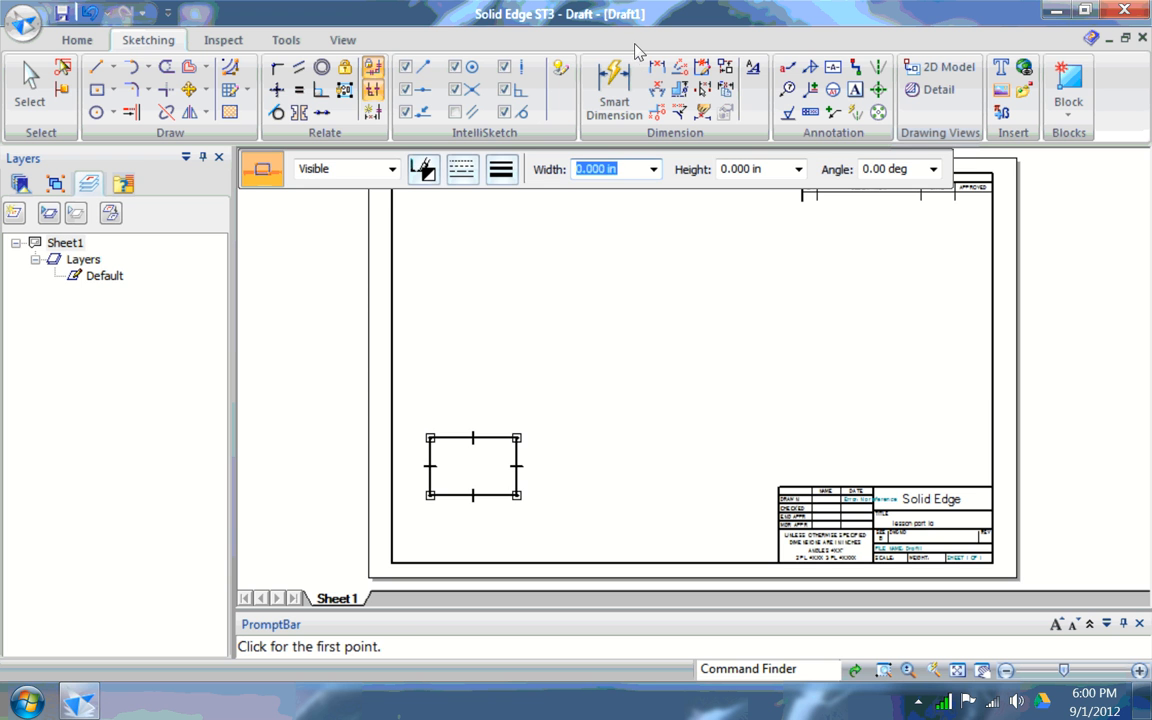
key("Escape")
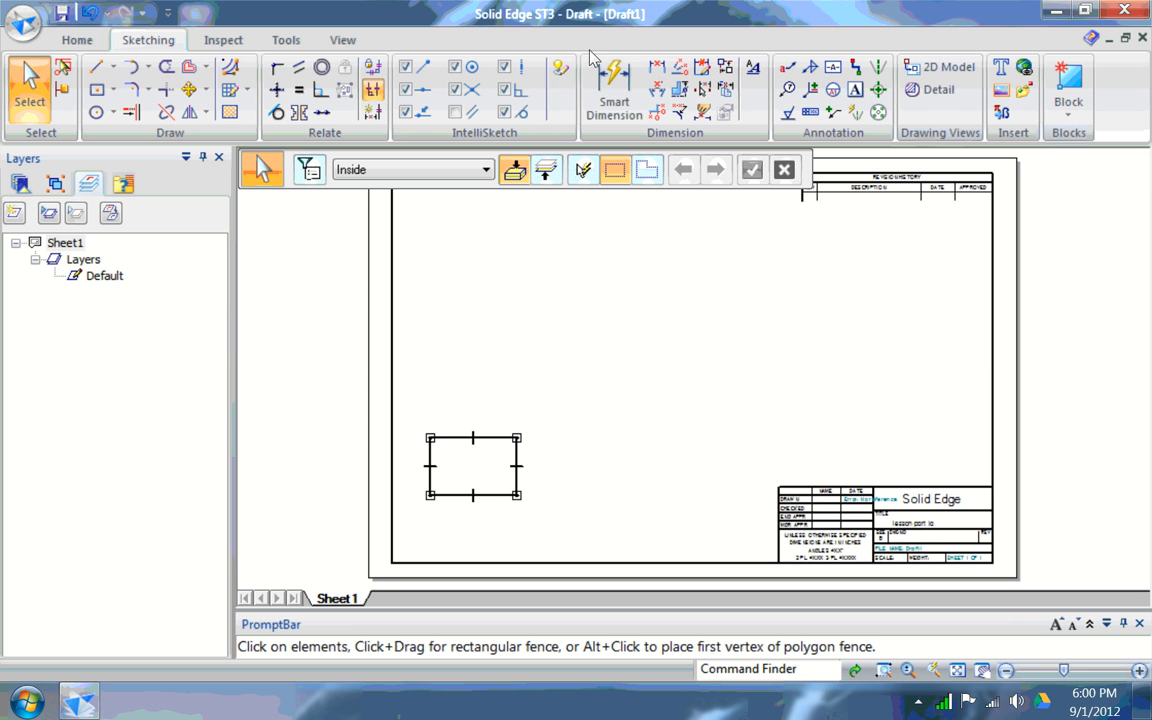
left_click(373, 67)
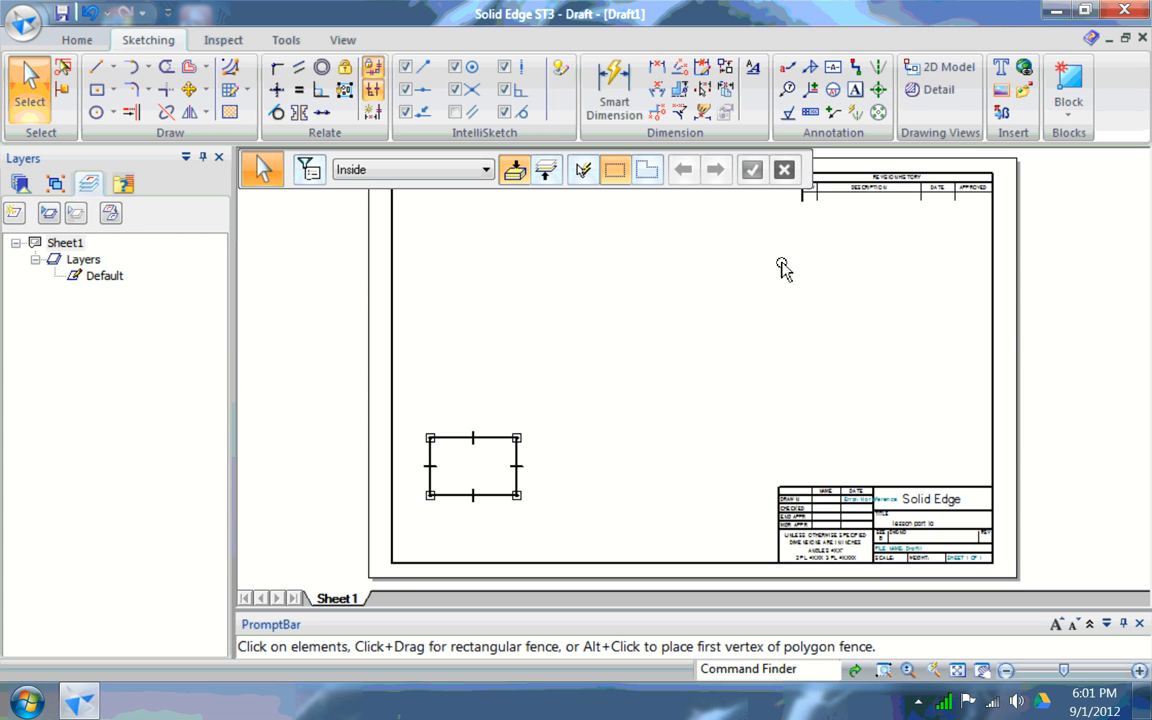
left_click(97, 66)
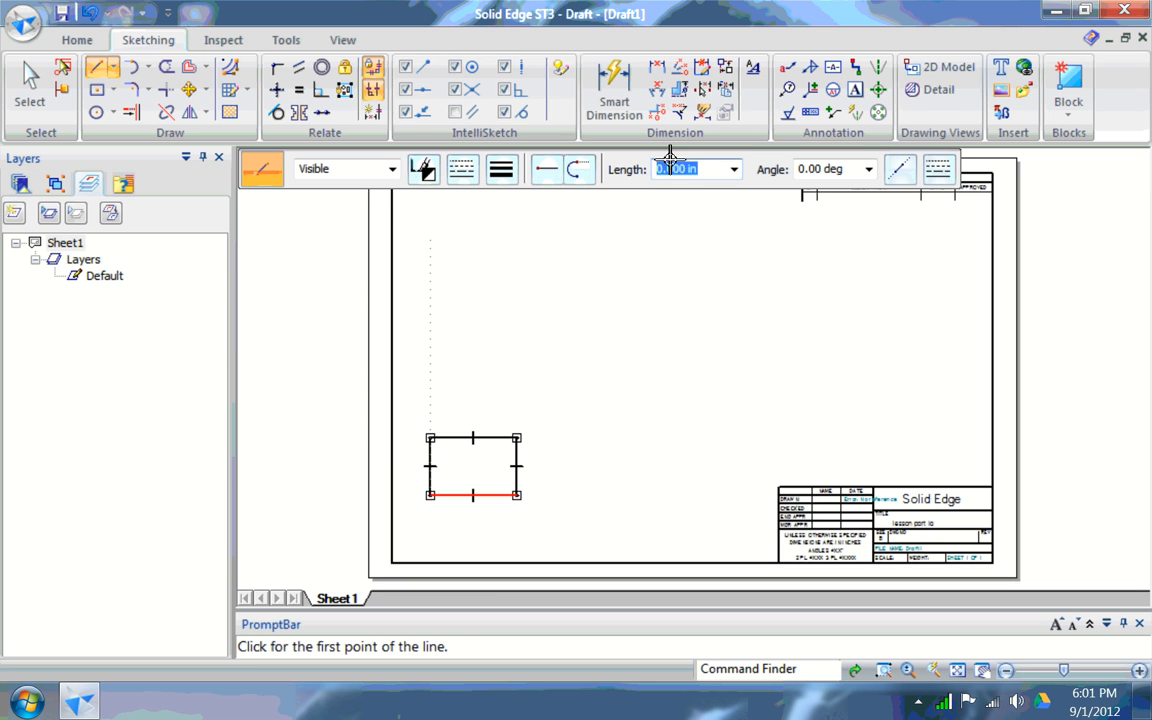
left_click(789, 291)
right_click(767, 285)
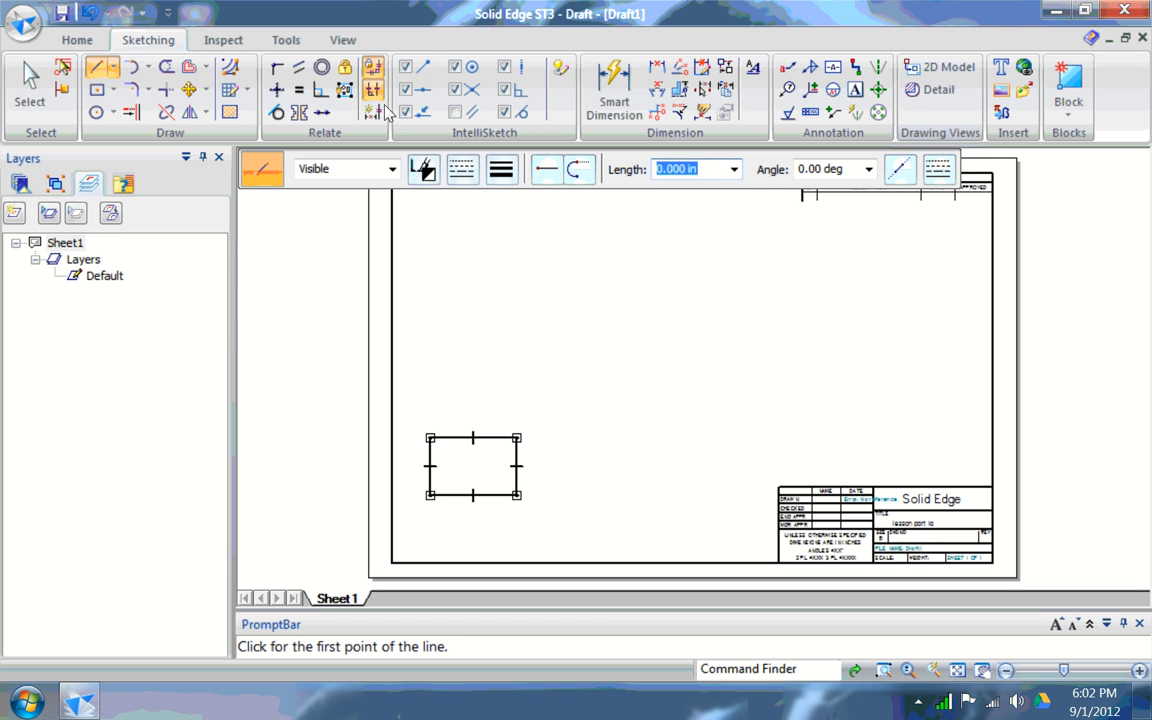
key("Escape")
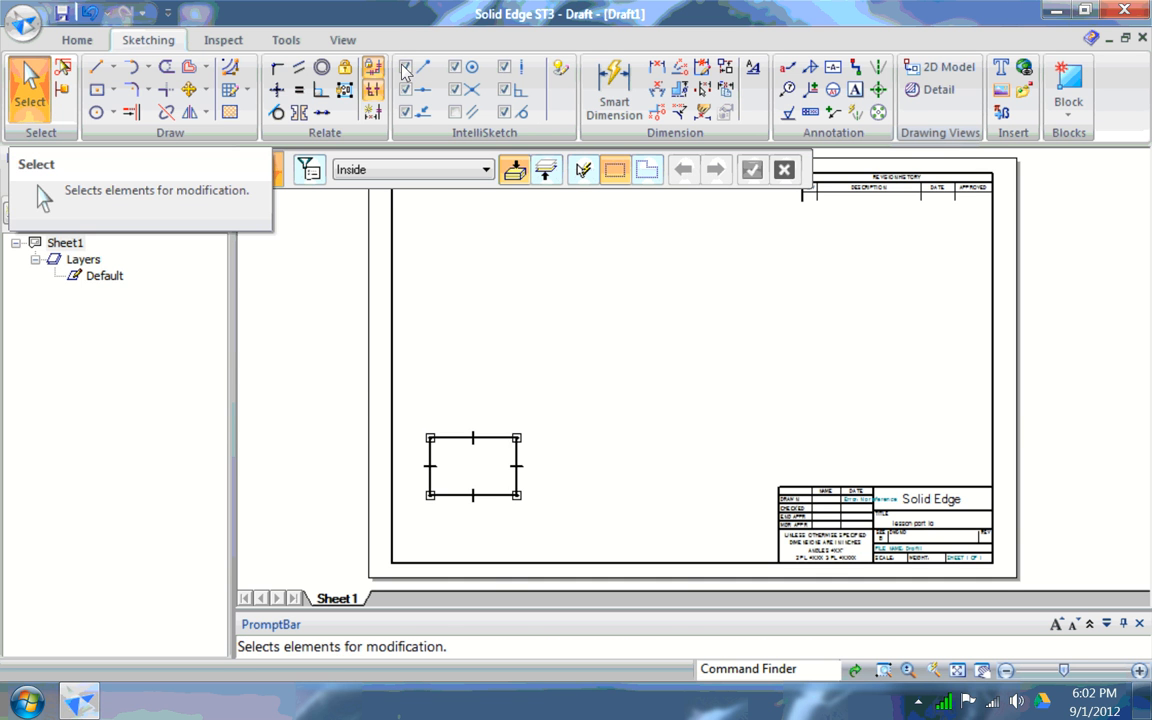
Delete the rectangle's bottom edge and redraw it as a line between the lower ends of the two vertical edges
left_click(450, 495)
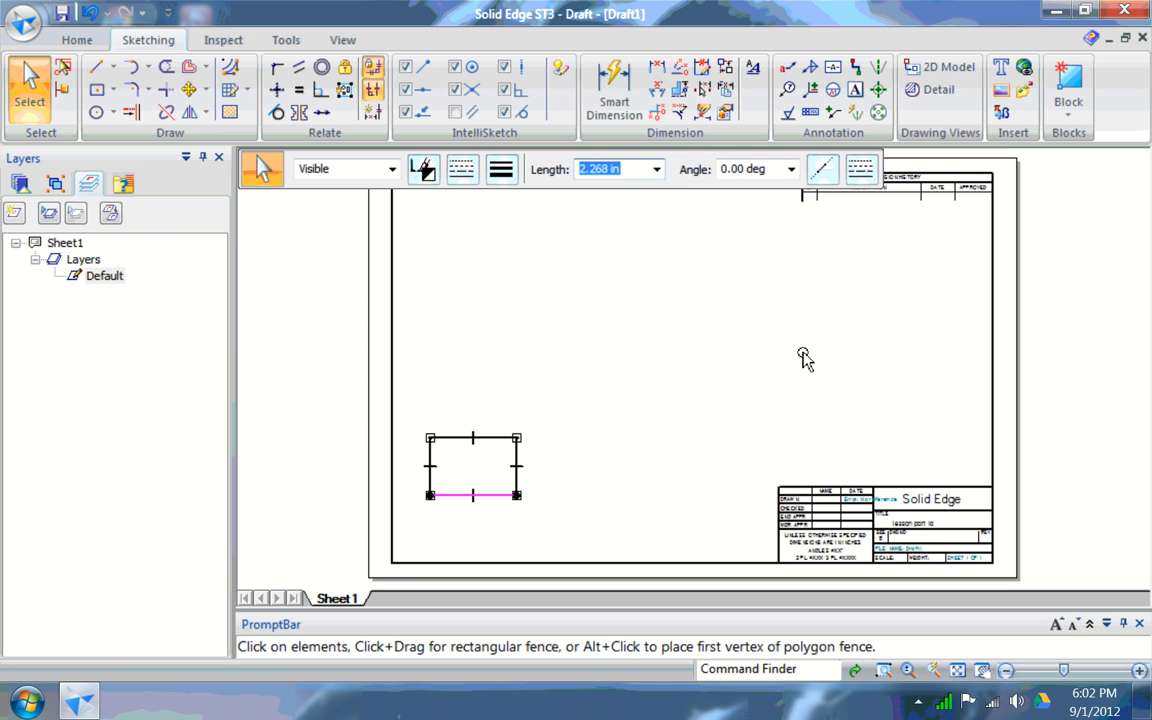
key("Delete")
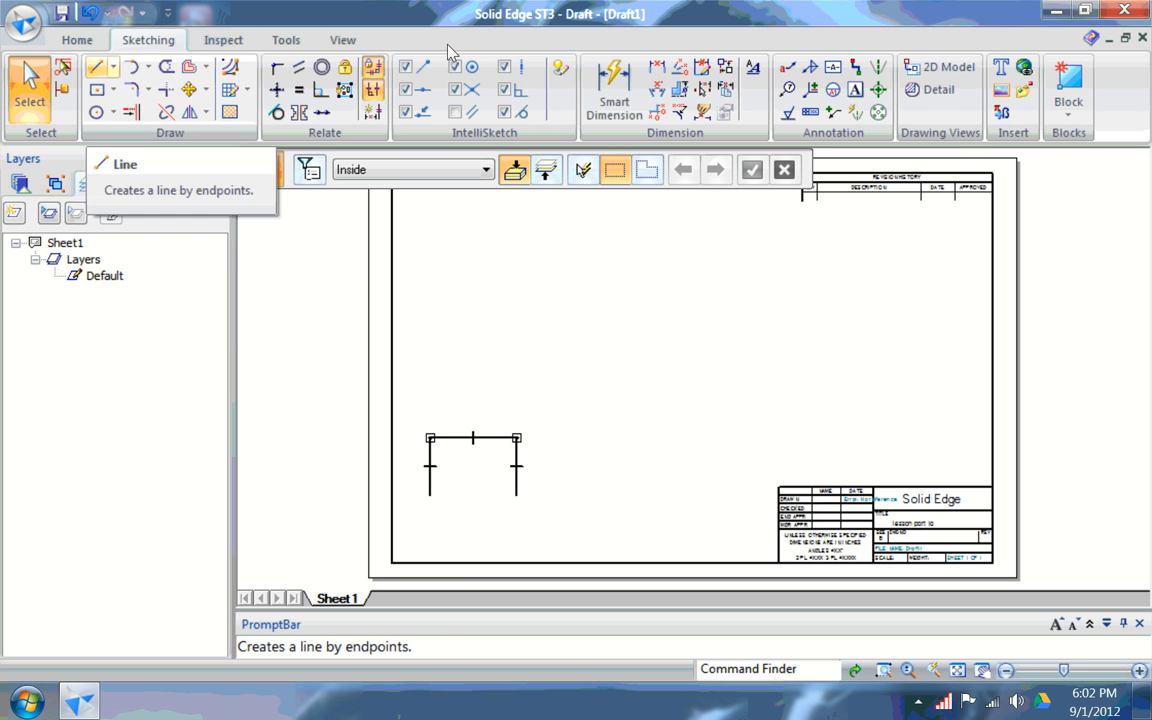
left_click(96, 66)
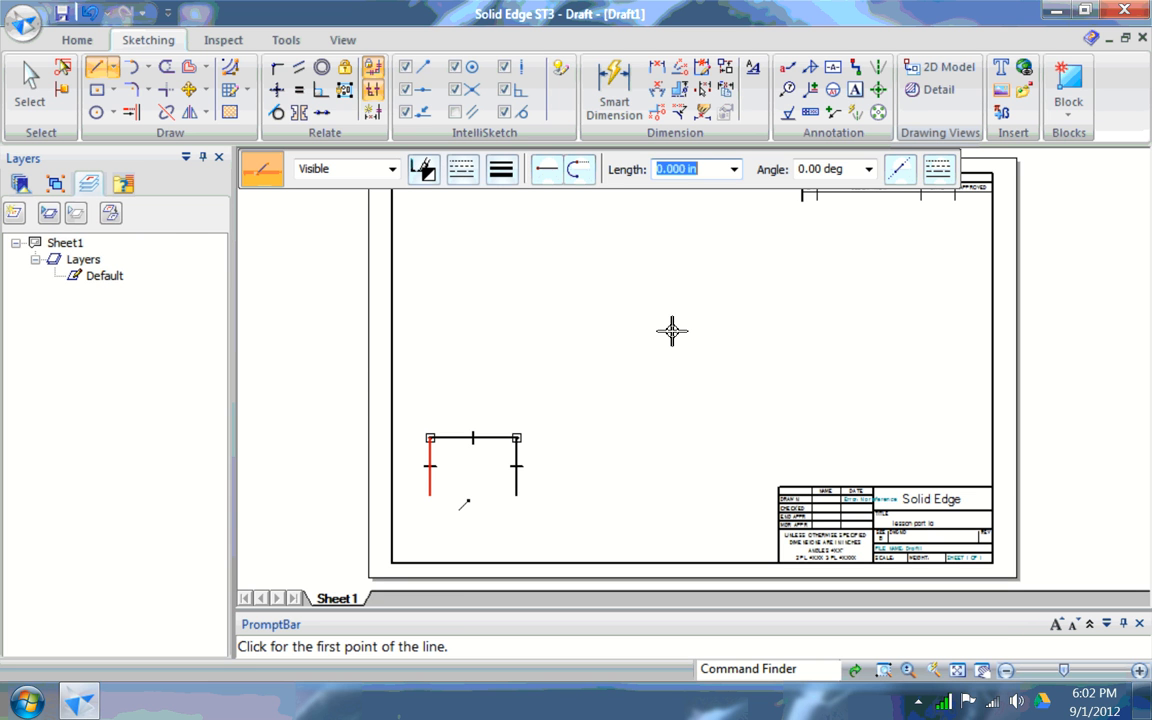
left_click(430, 494)
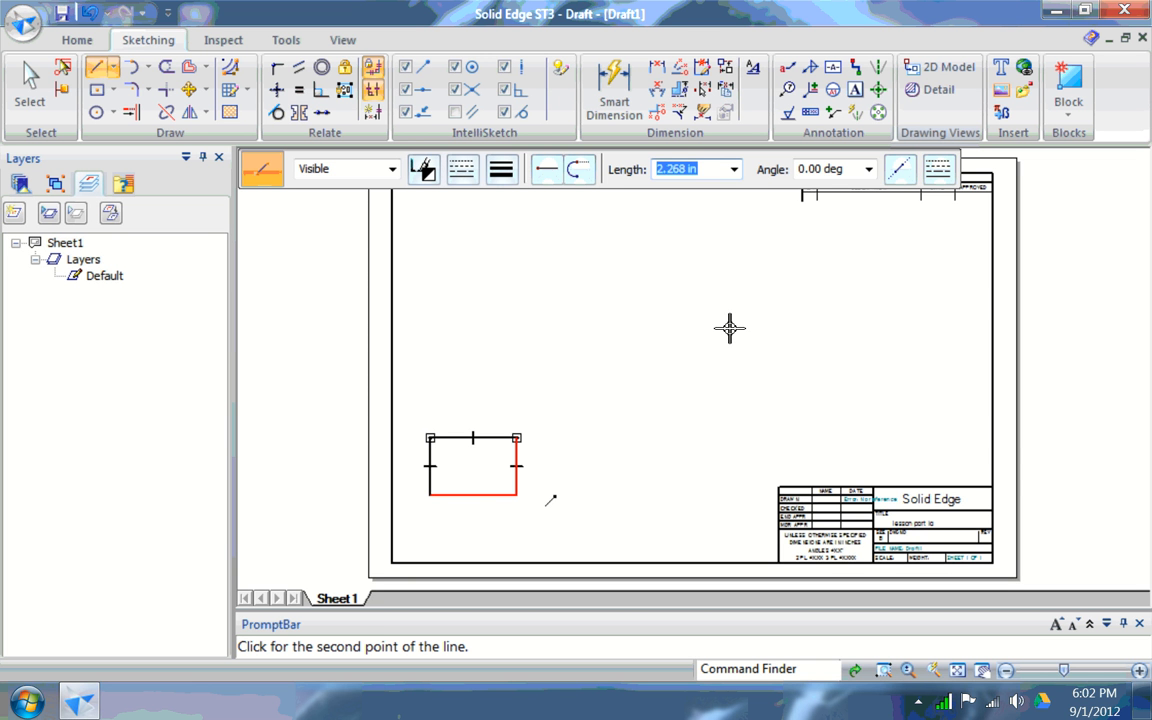
left_click(516, 494)
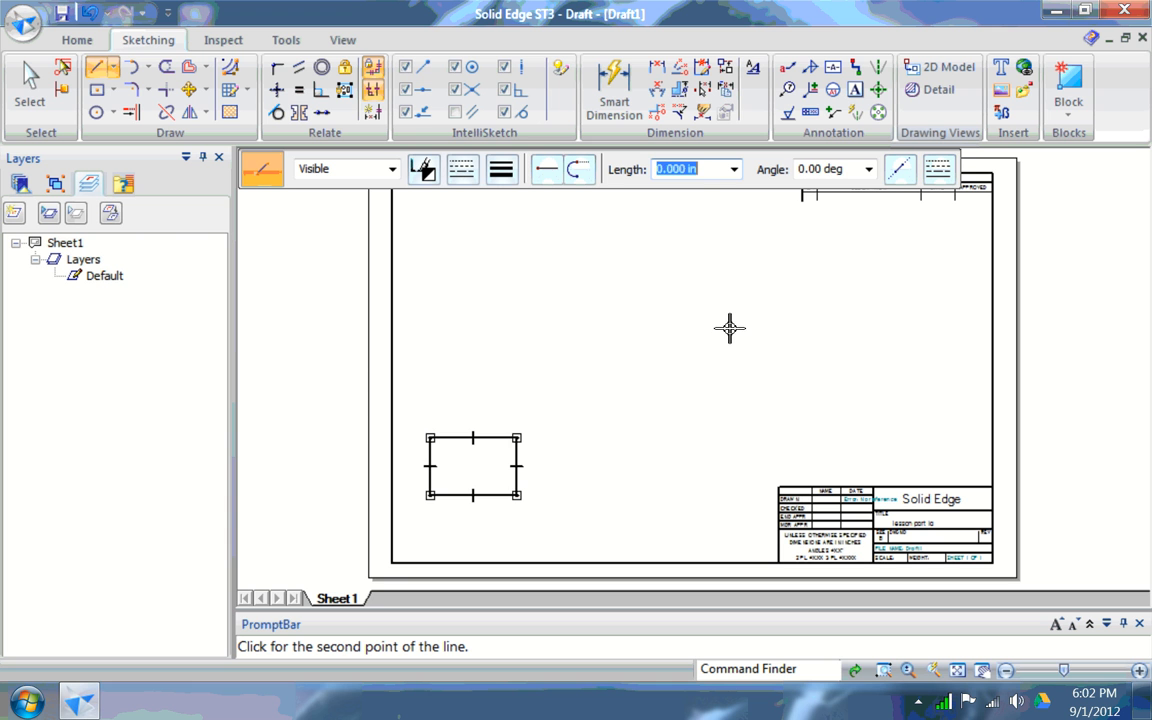
right_click(813, 267)
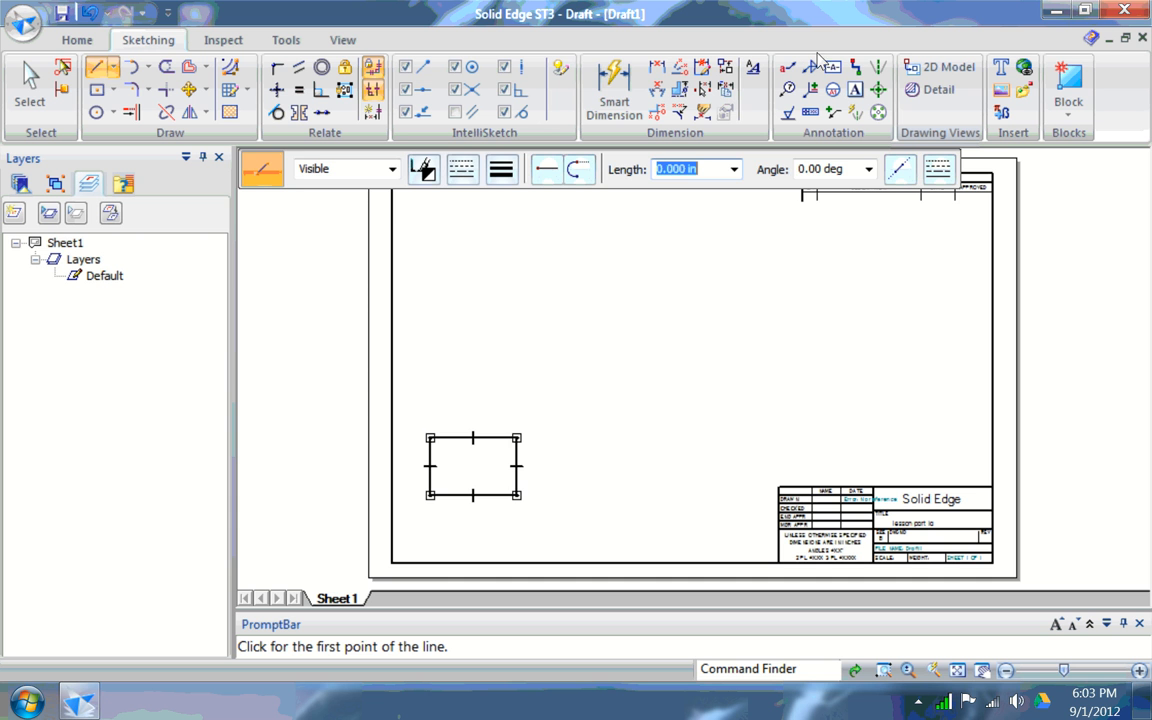
Add a Smart Dimension for the rectangle's width and place it above the top edge
left_click(656, 66)
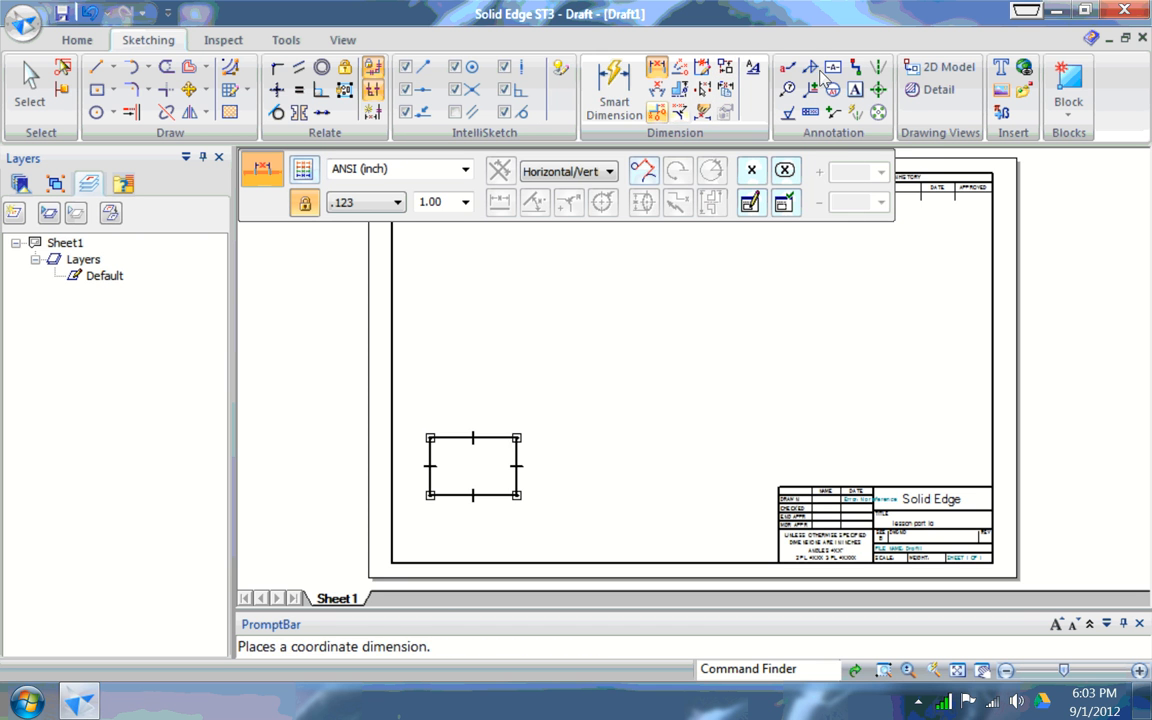
left_click(612, 84)
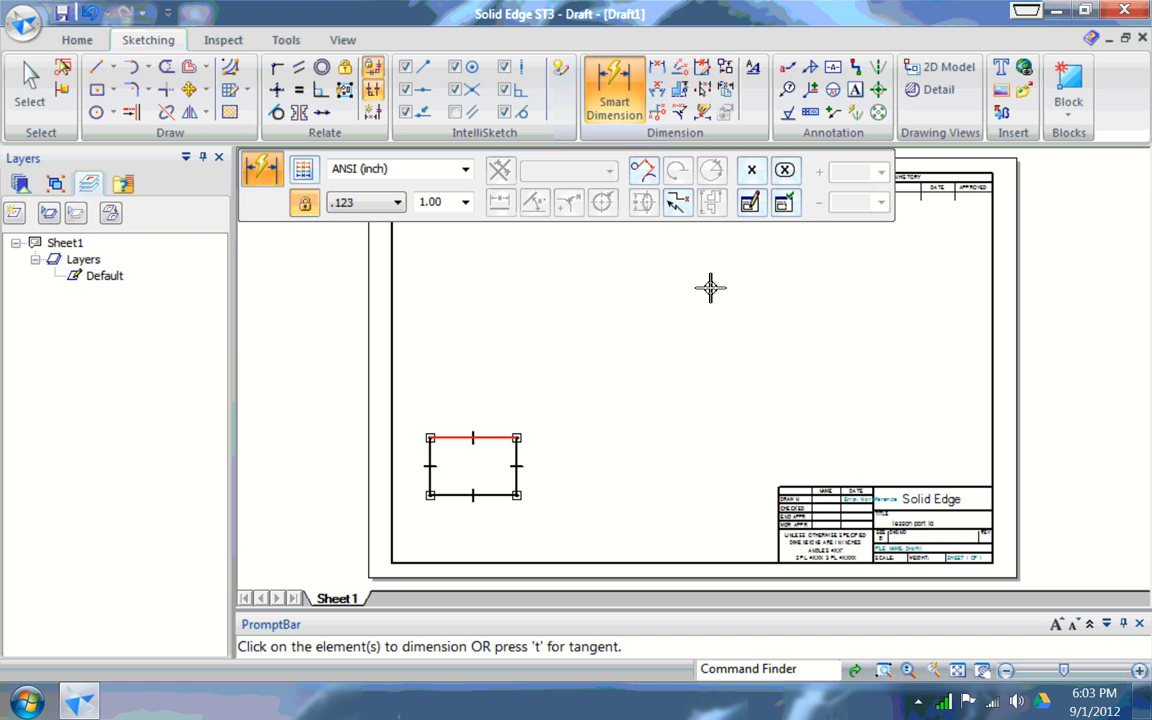
left_click(713, 243)
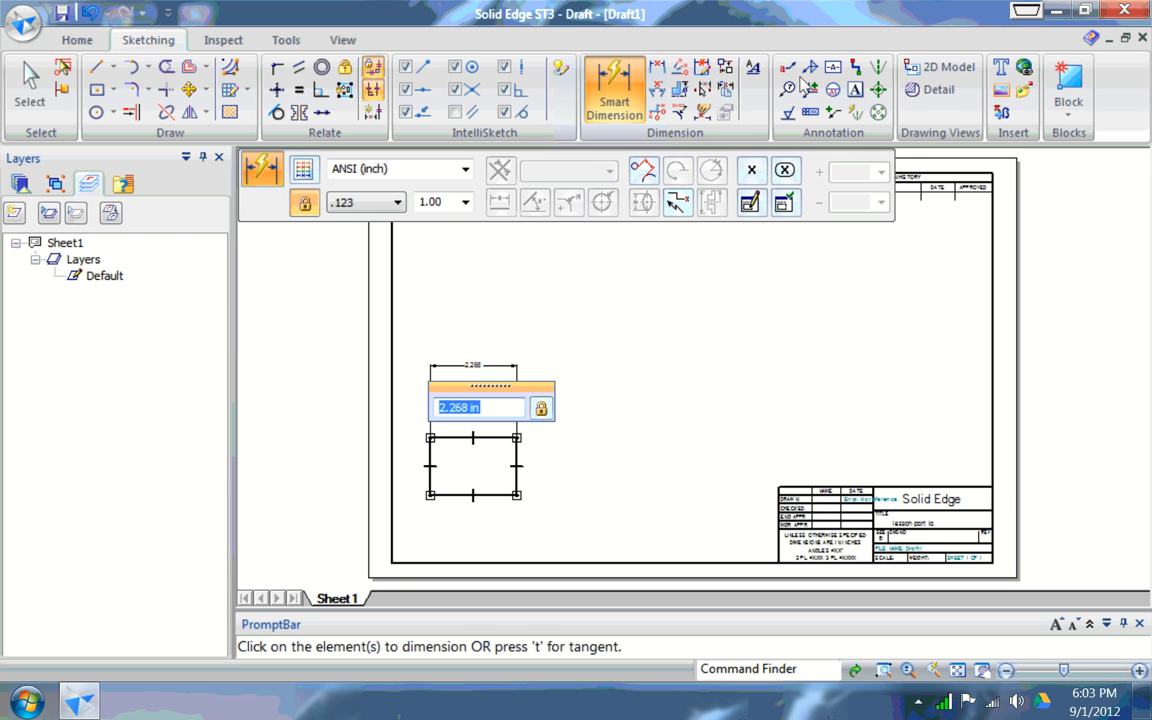
Dimension the rectangle's height with a horizontal/vertical distance between its top and bottom edges, placed to its right
left_click(656, 67)
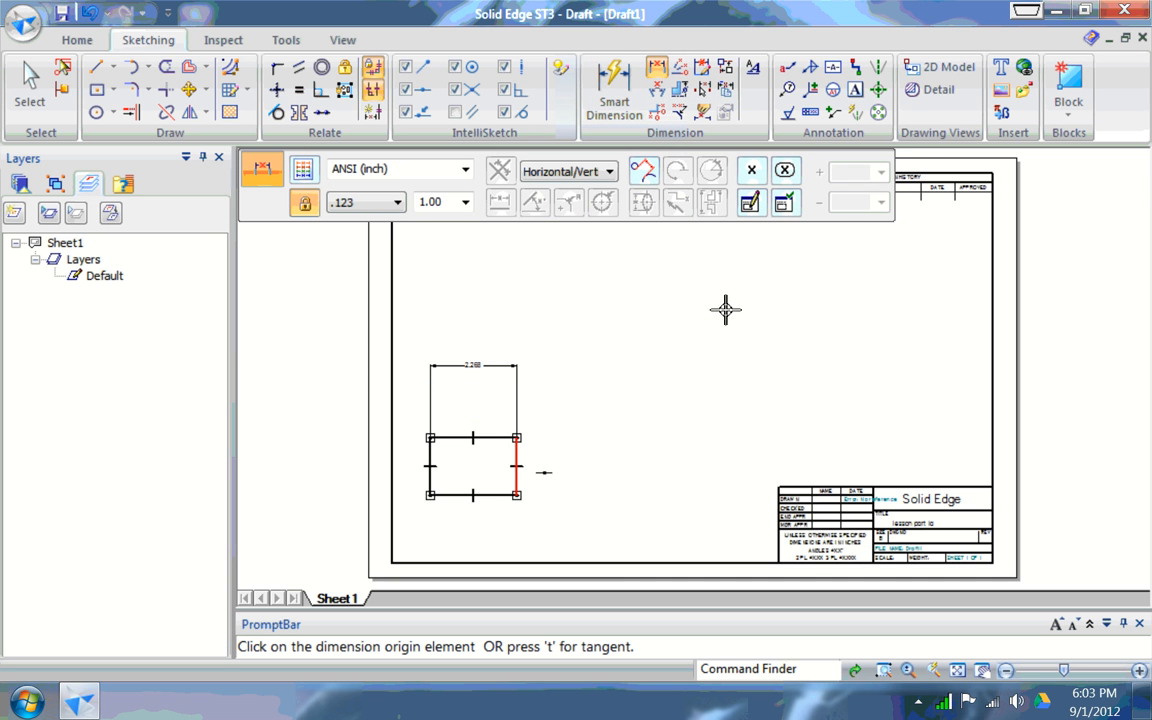
left_click(720, 293)
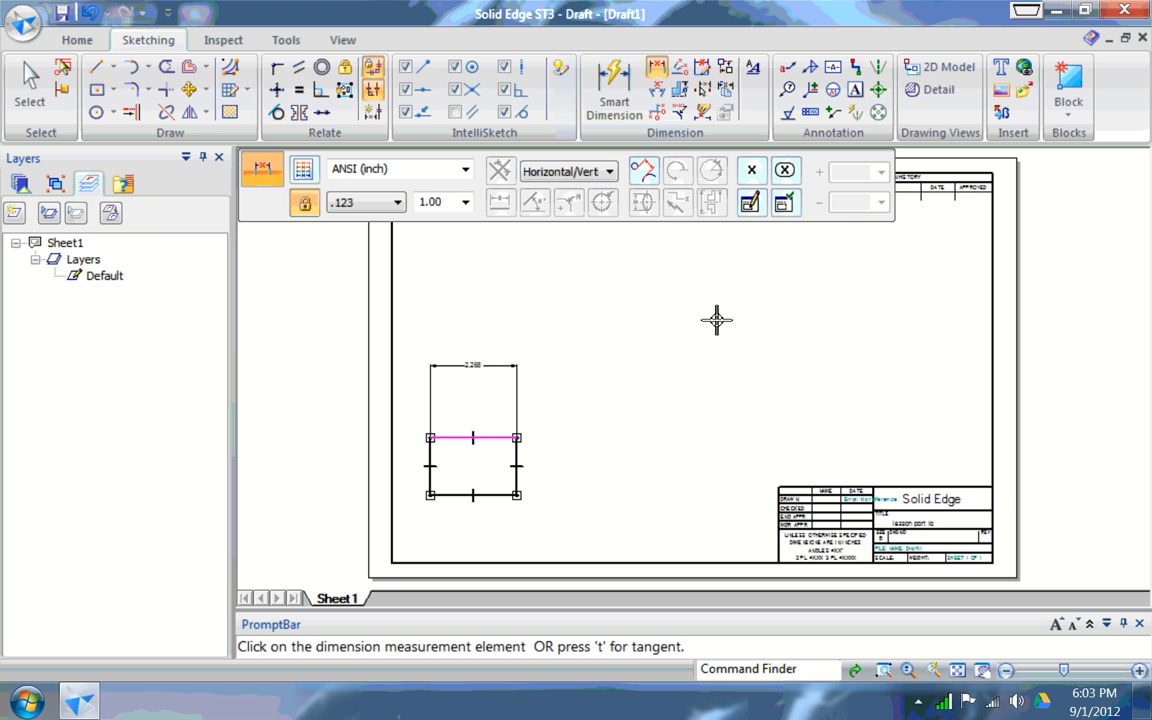
left_click(714, 328)
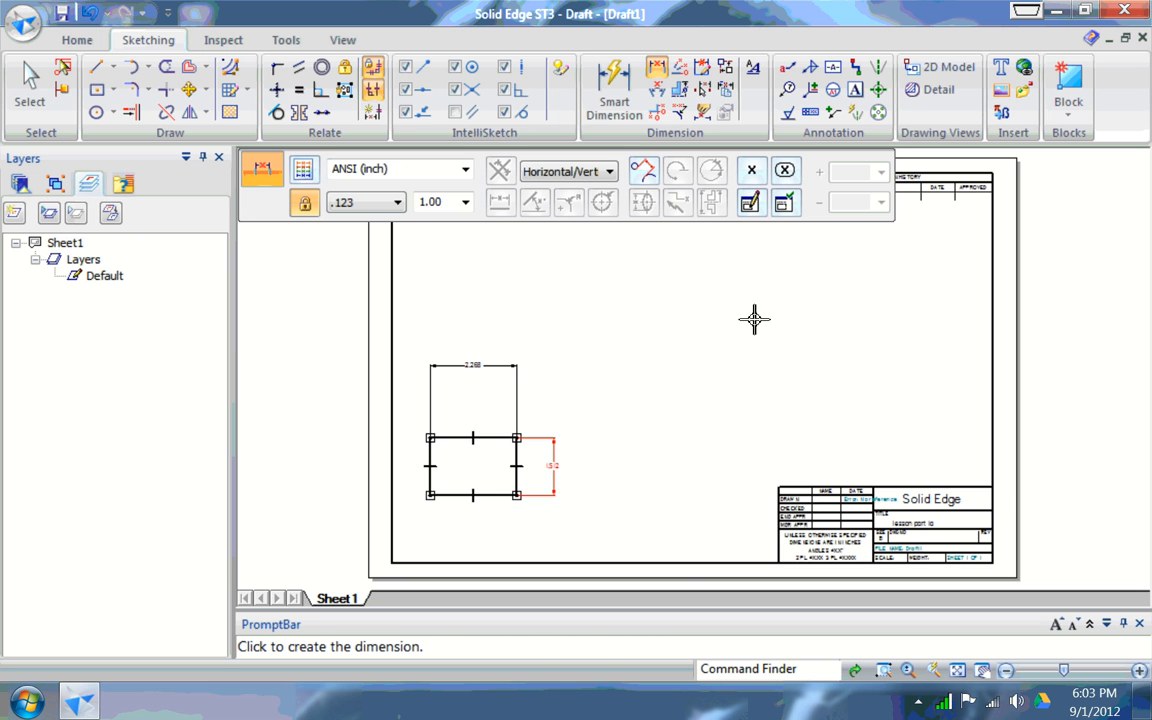
left_click(805, 318)
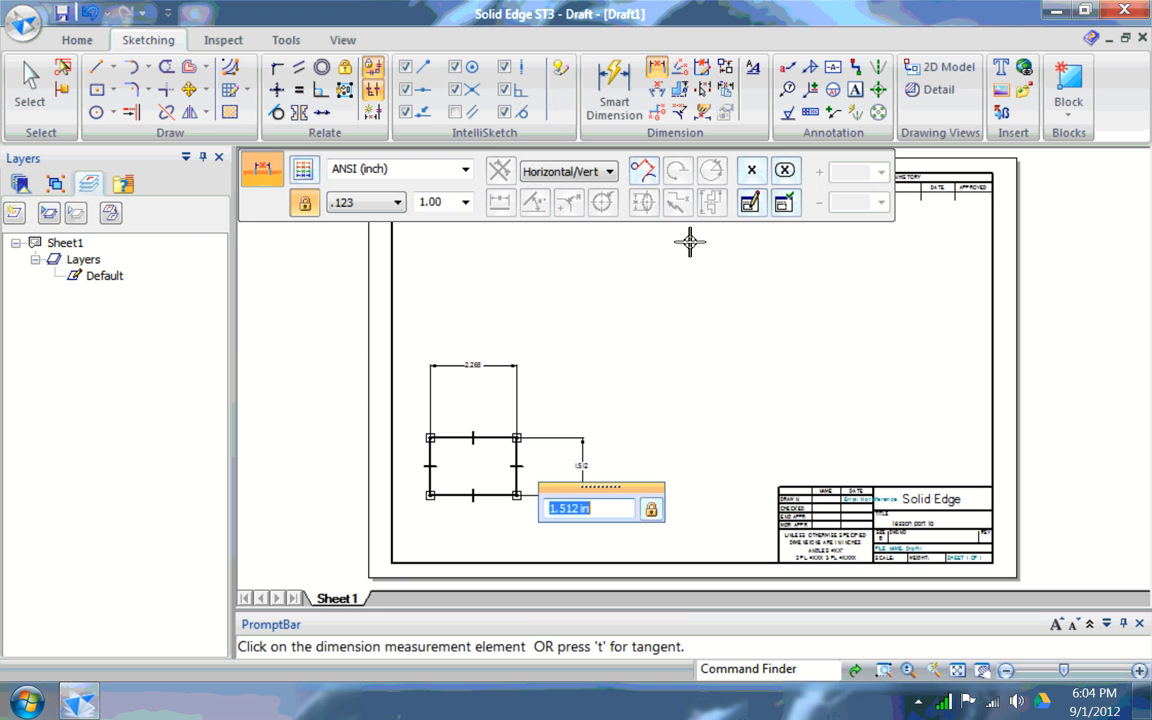
key("Return")
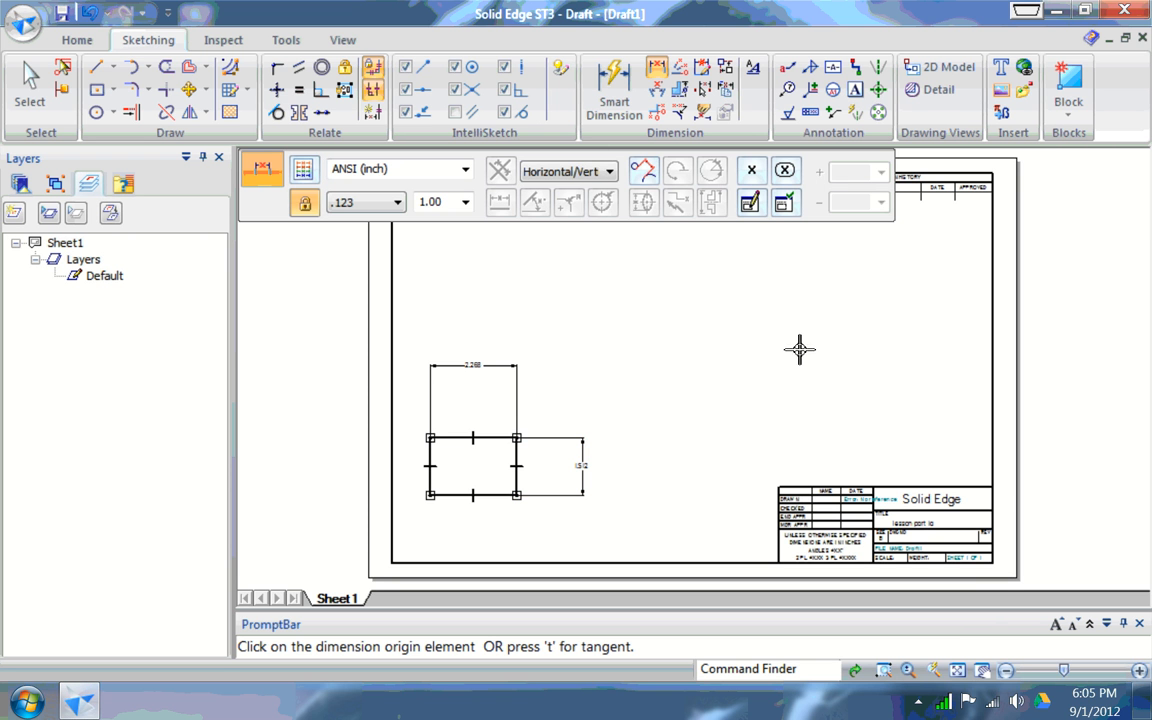
Try to set the length of the rectangle's left edge to 1 in while the dimensions are in place
left_click(30, 85)
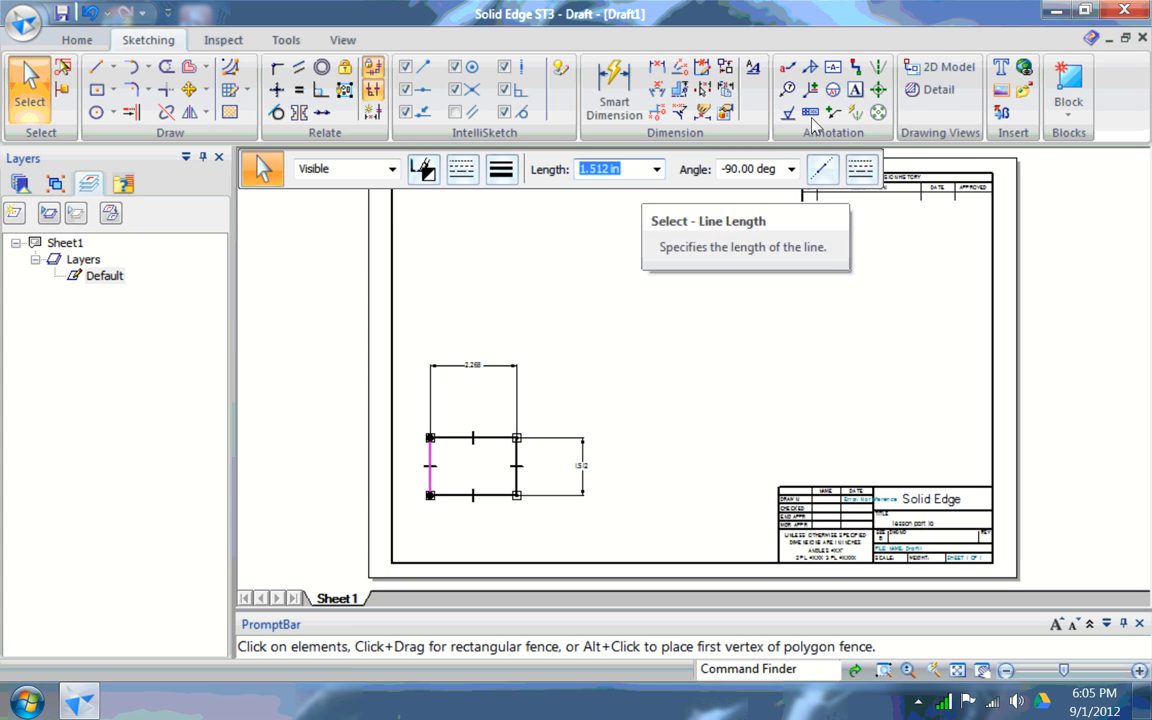
key("Down")
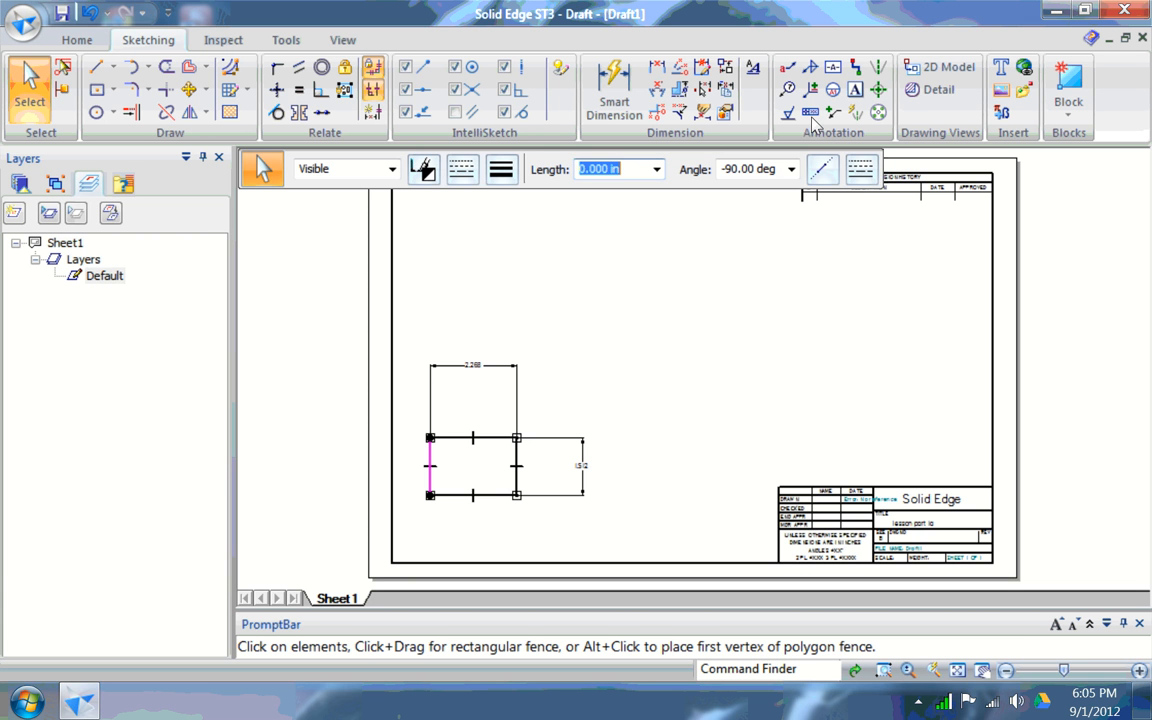
type("1")
key("Return")
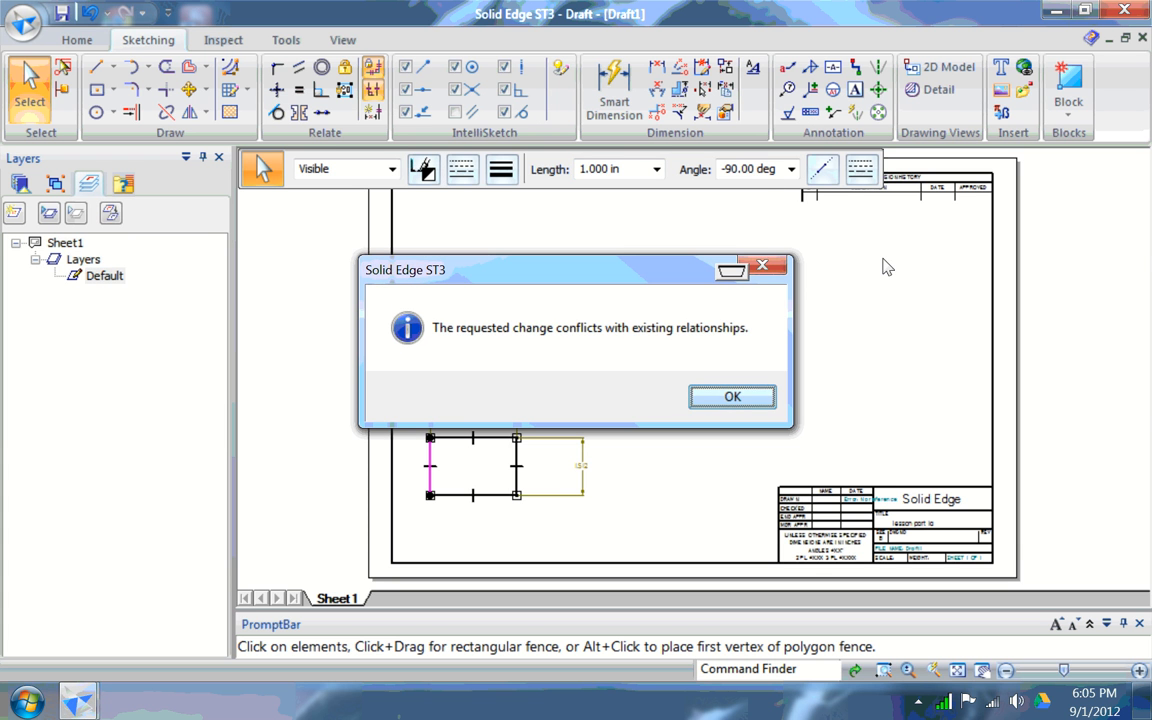
key("Return")
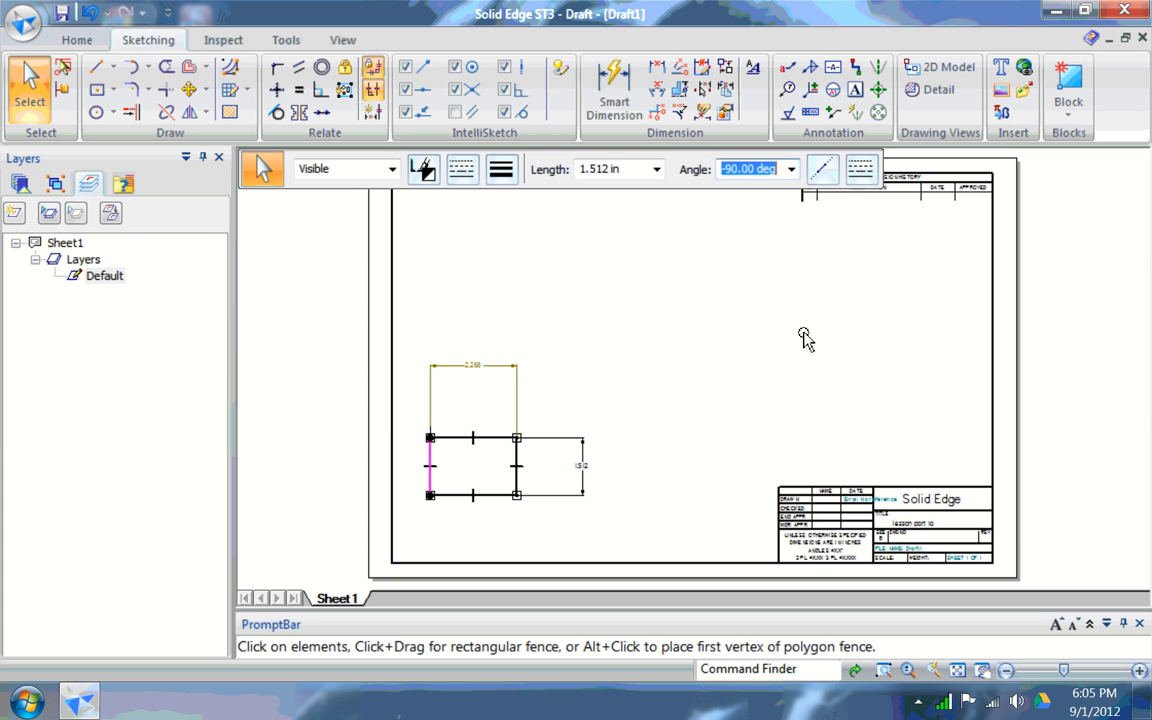
key("Escape")
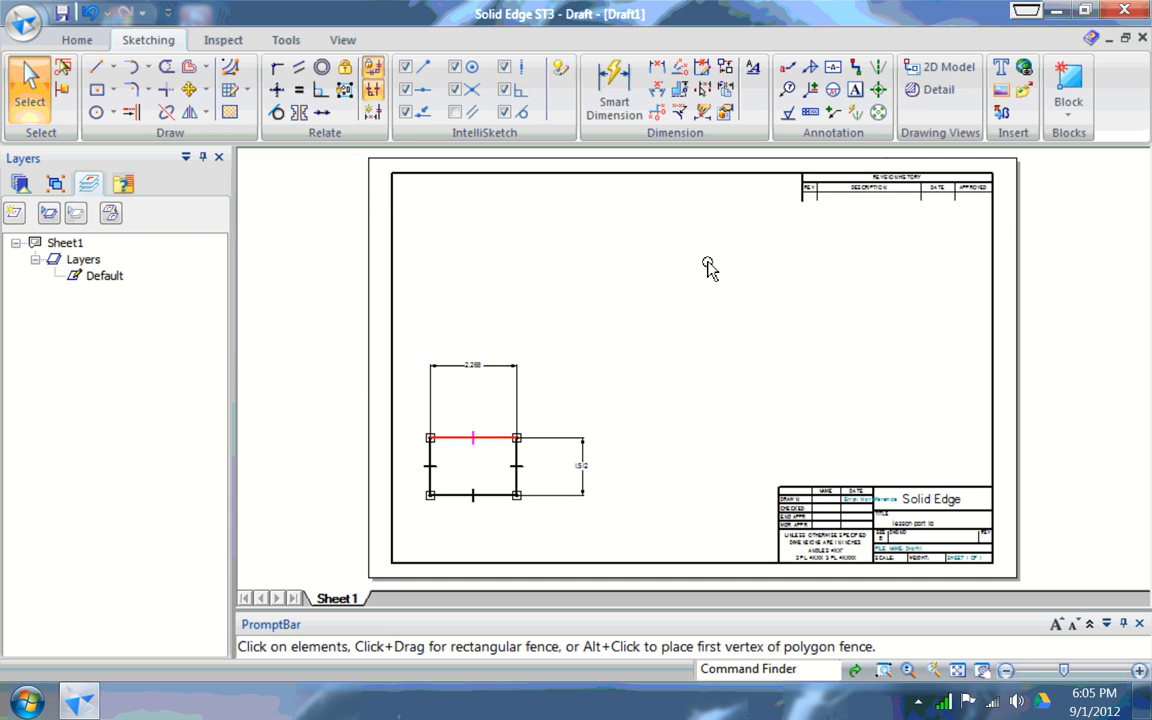
Delete the rectangle's height and width dimensions
key("BackSpace")
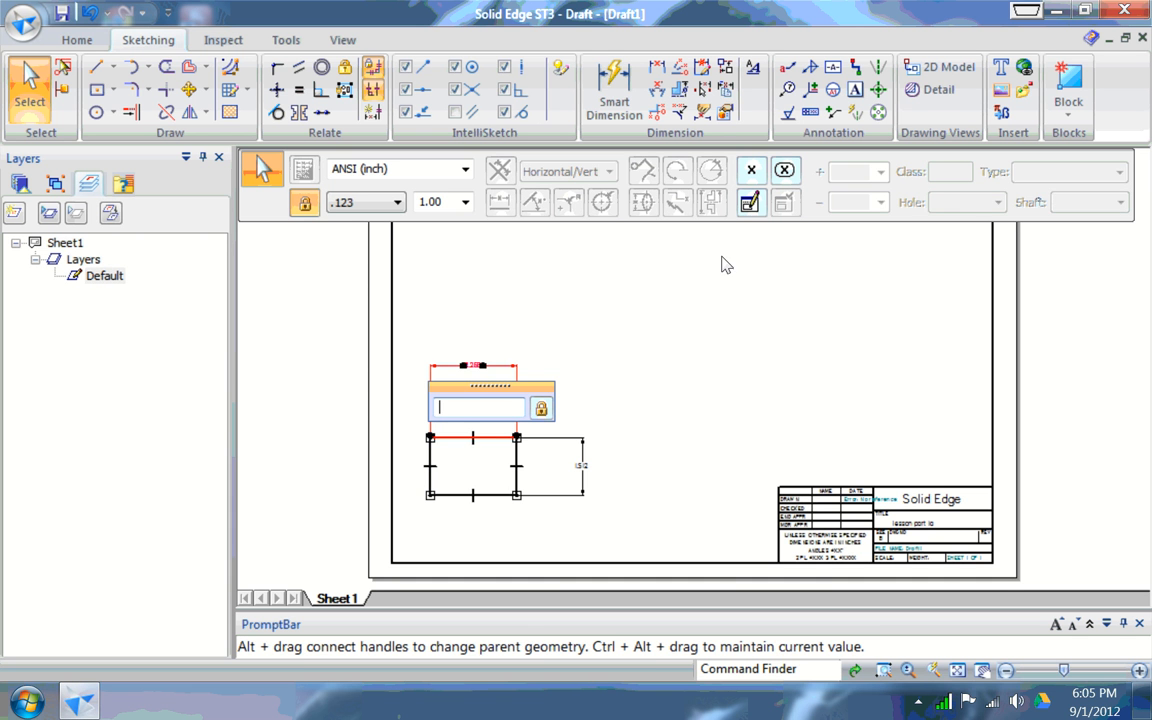
left_click(800, 266)
left_click(766, 294)
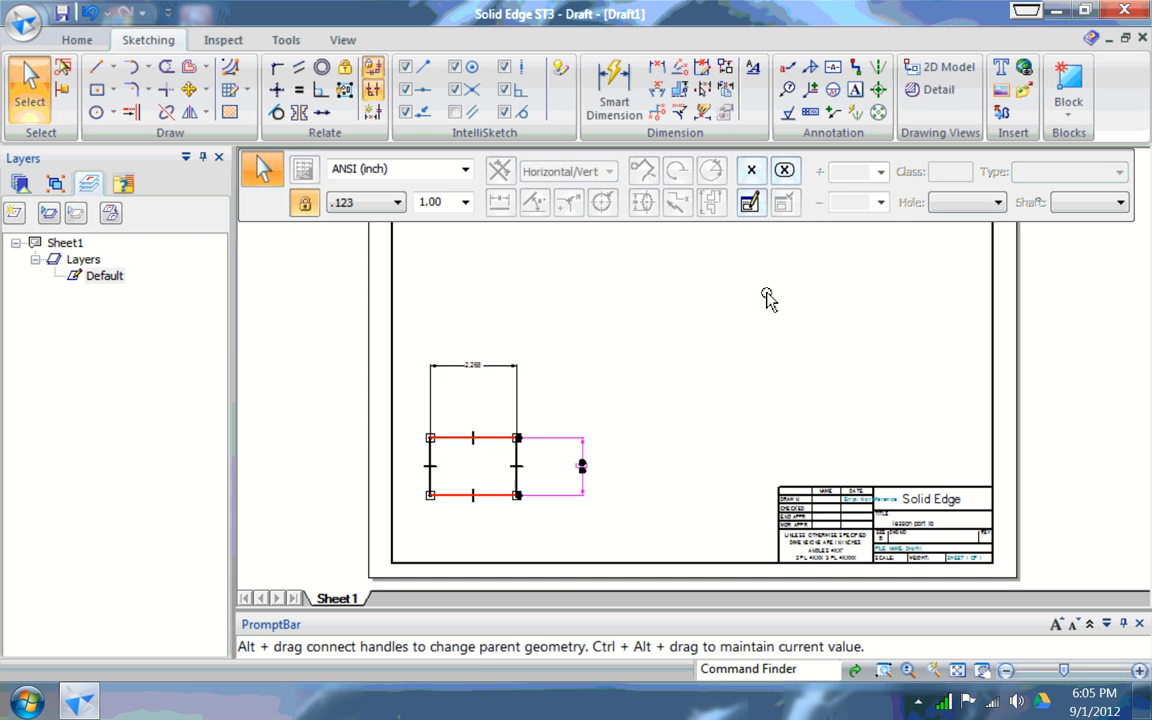
key("Delete")
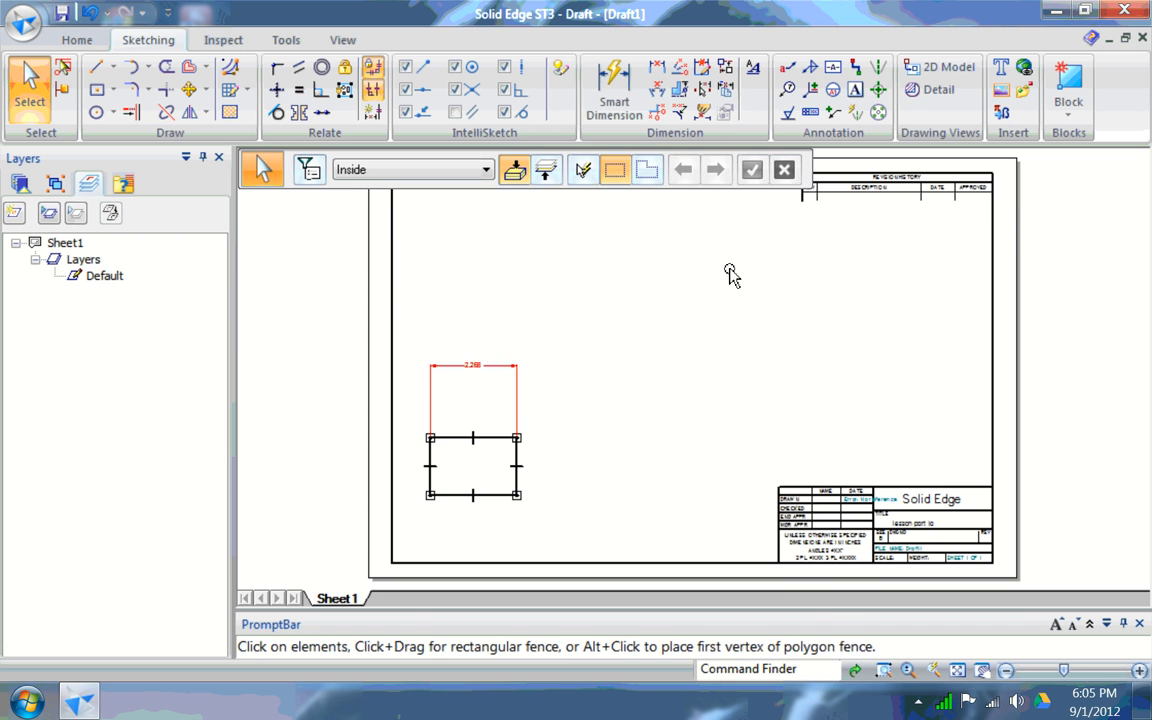
left_click(729, 270)
key("Delete")
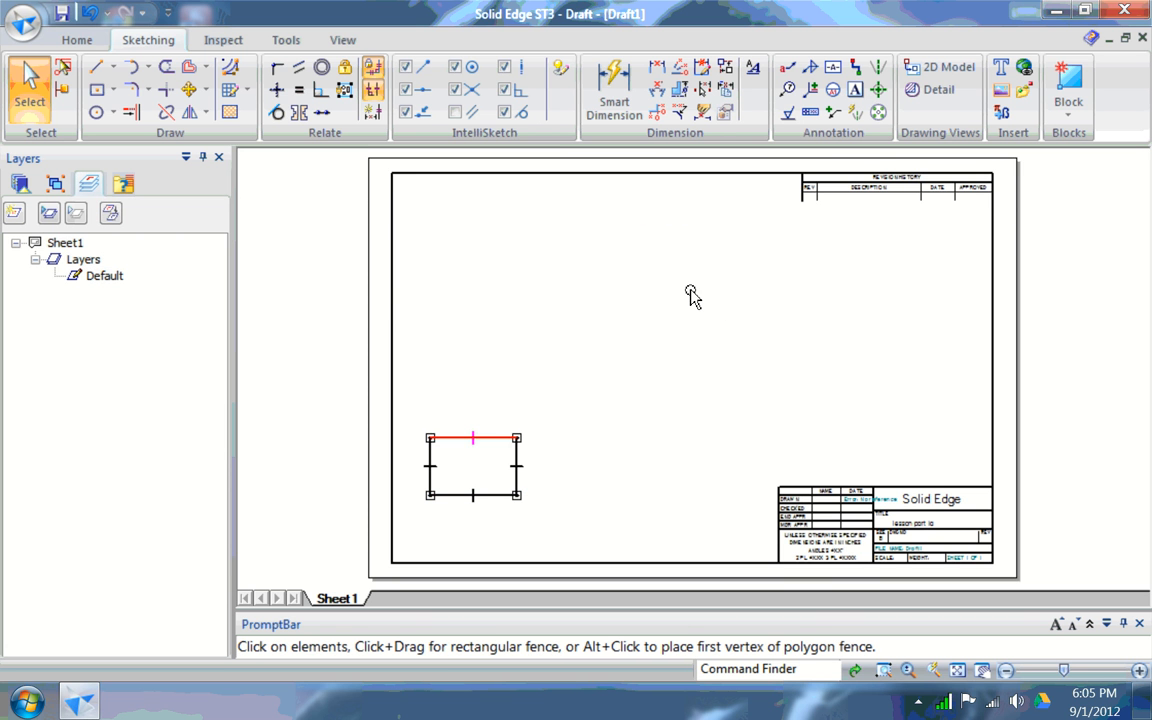
Set the length of the rectangle's top edge to 1 in
left_click(686, 293)
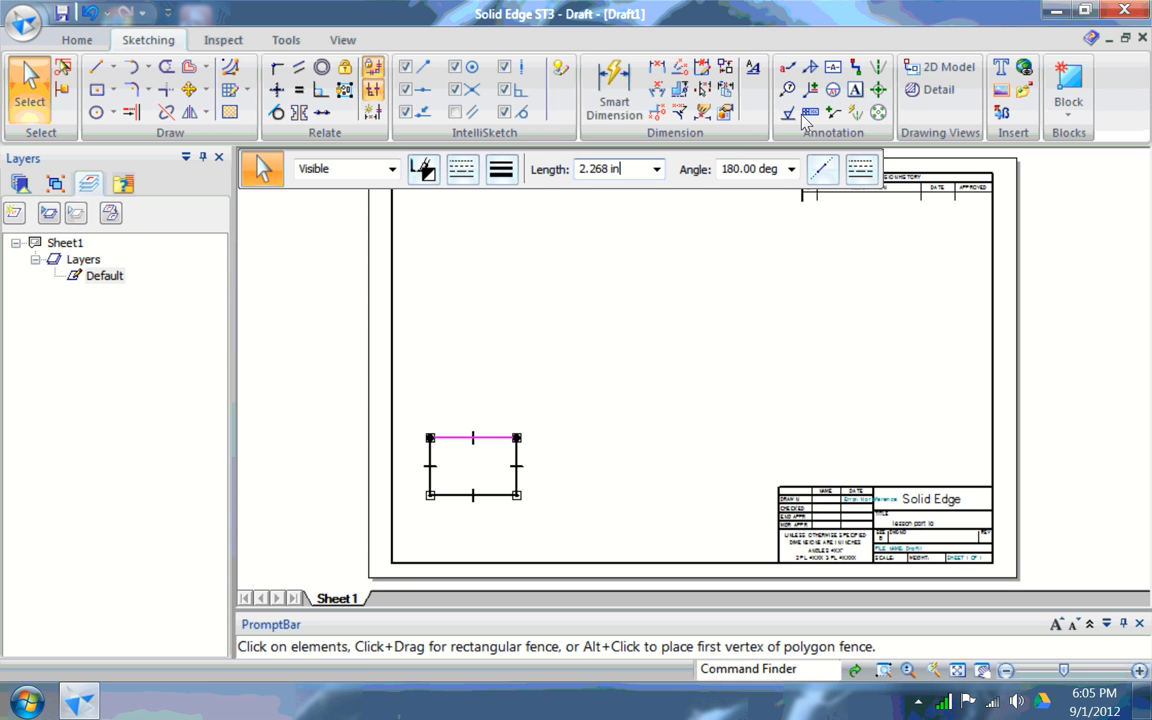
type("2")
key("Return")
type("1")
key("Tab")
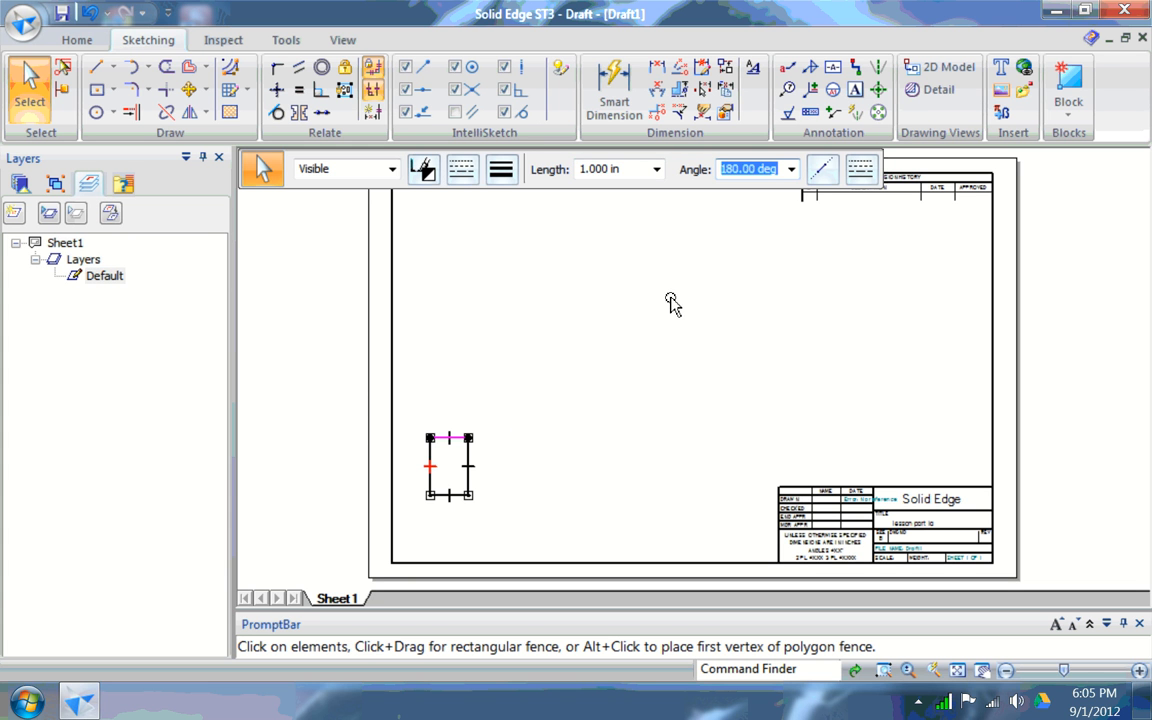
Set the length of the rectangle's left edge to 1 in and clear the selection
left_click(430, 465)
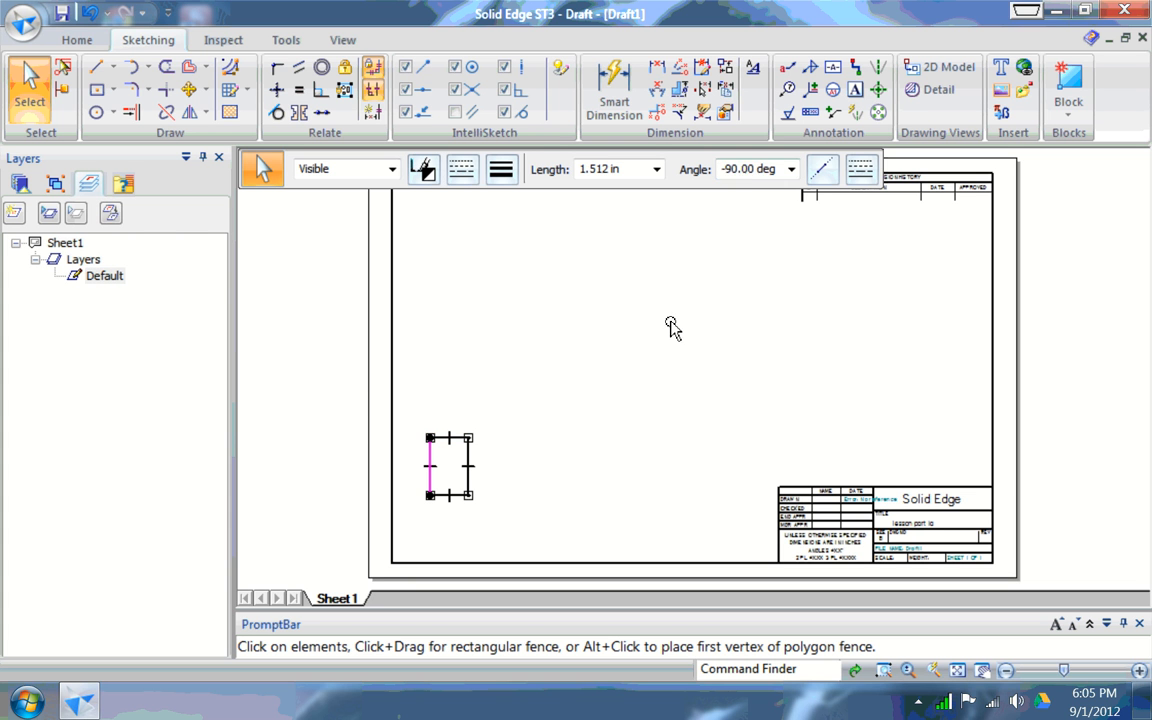
left_click(604, 169)
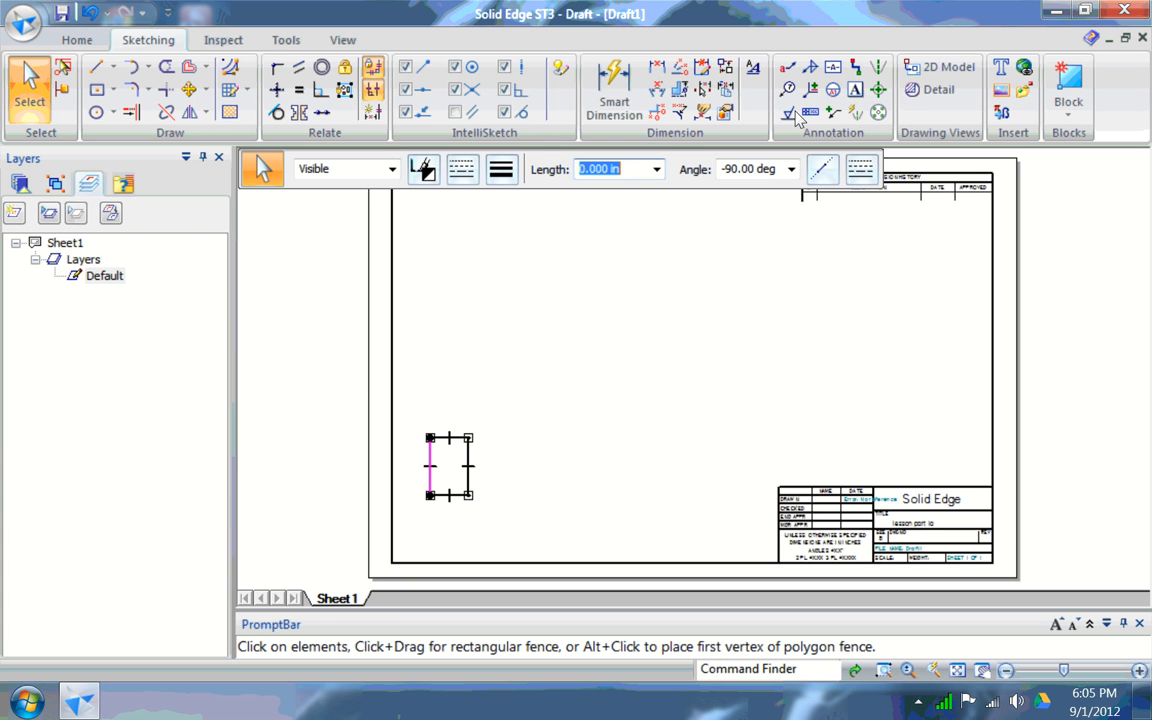
type("1")
key("Tab")
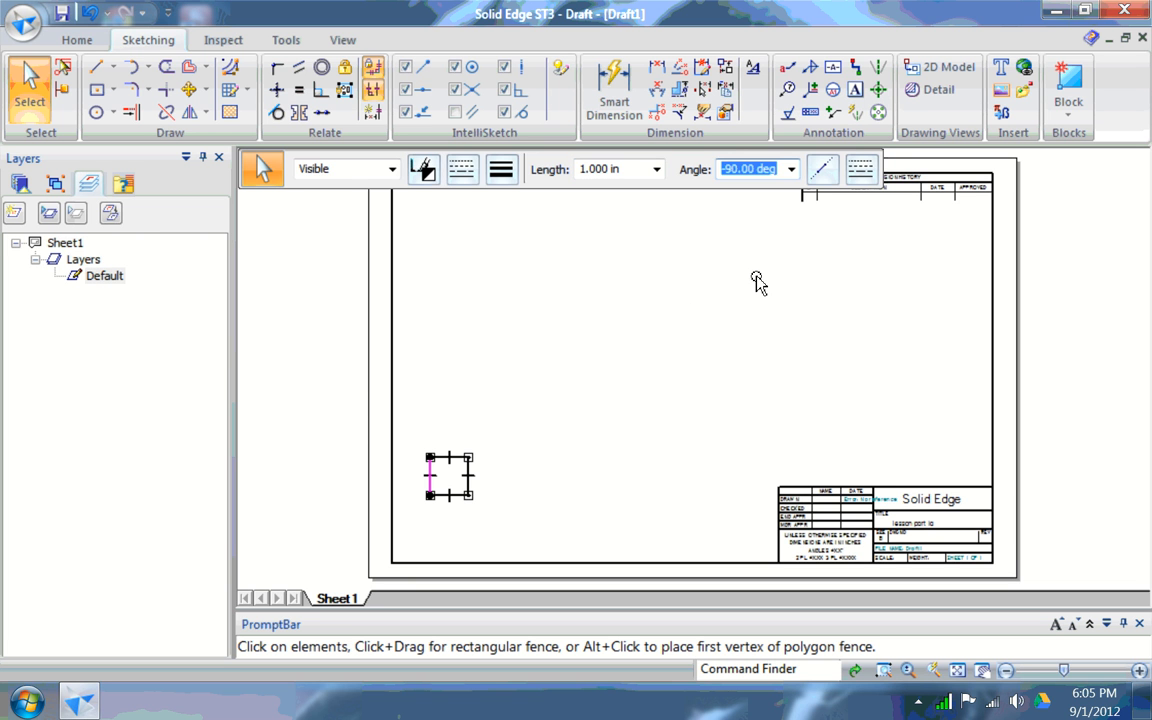
left_click(802, 268)
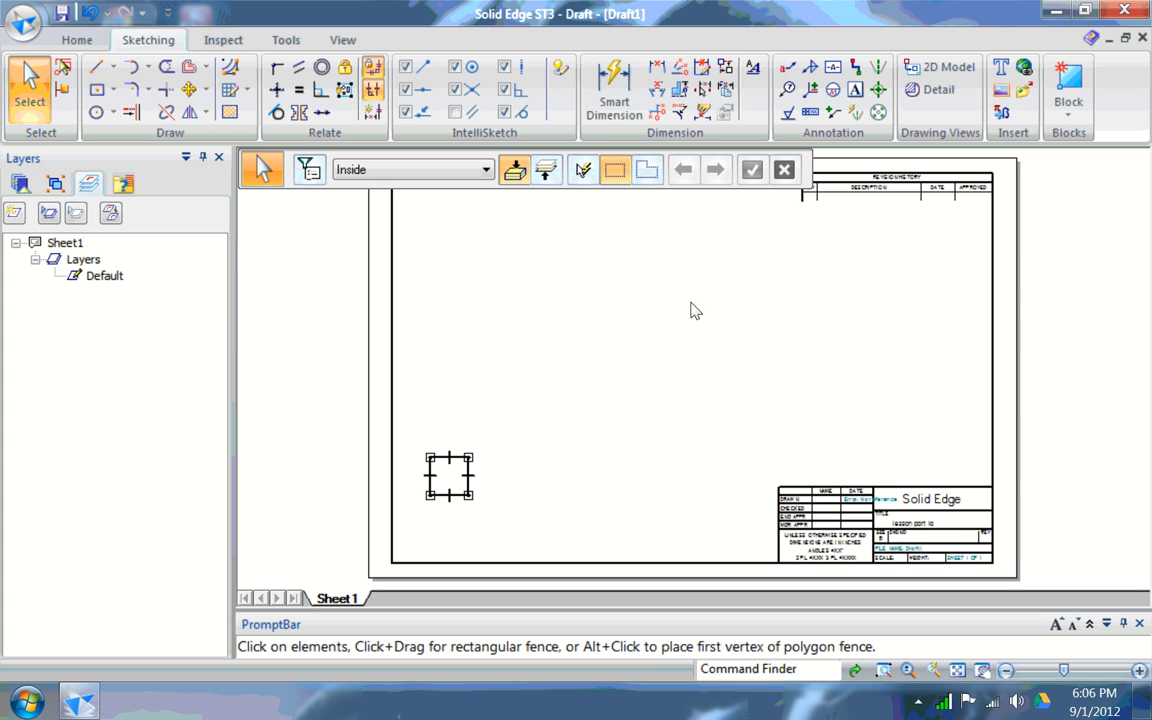
Look through the Select tool's fence modes and try a rectangular Inside fence around the square
left_click(38, 78)
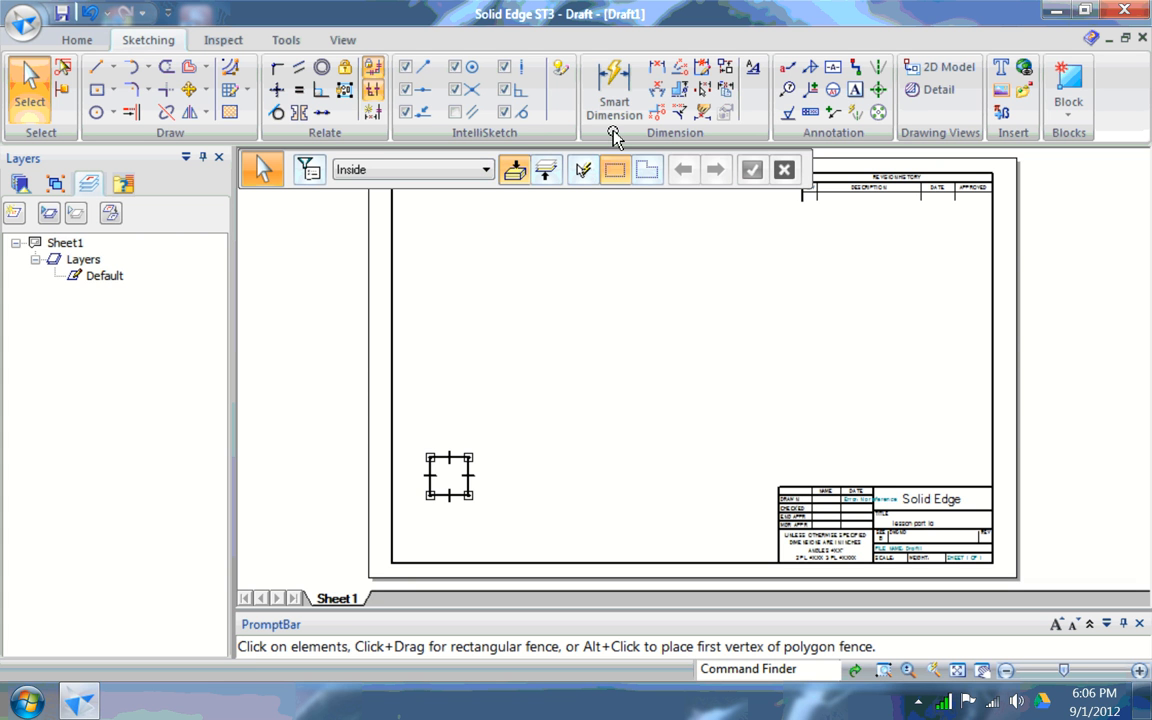
left_click(438, 171)
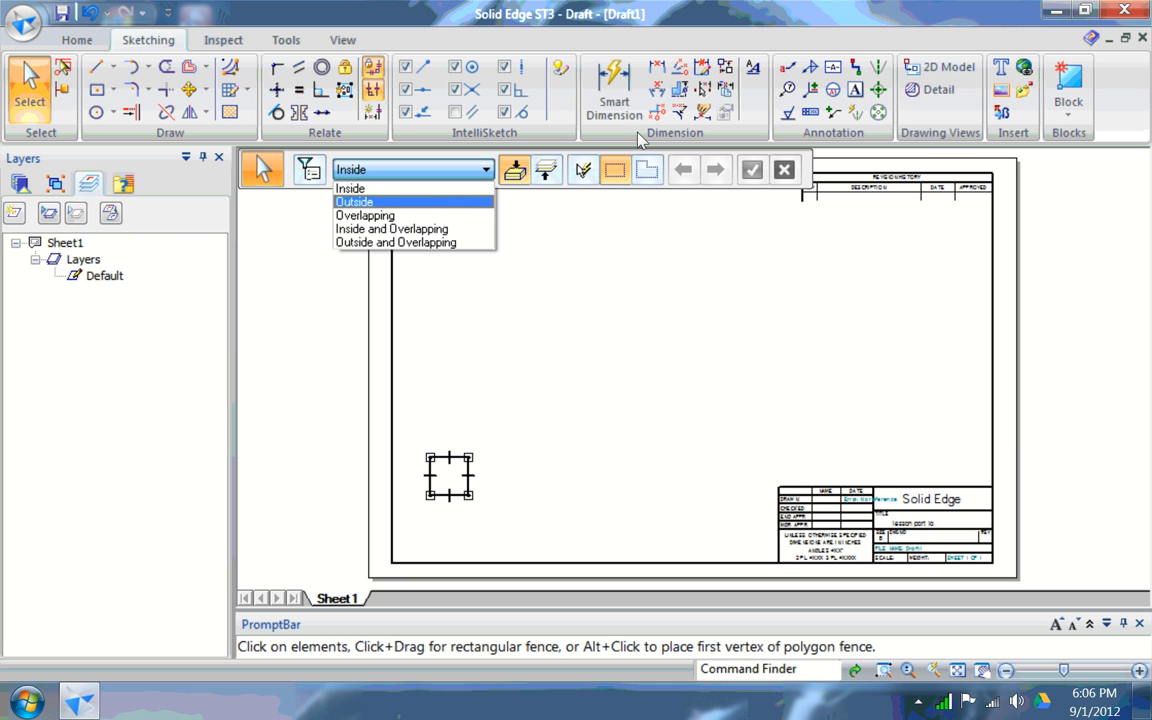
key("Down")
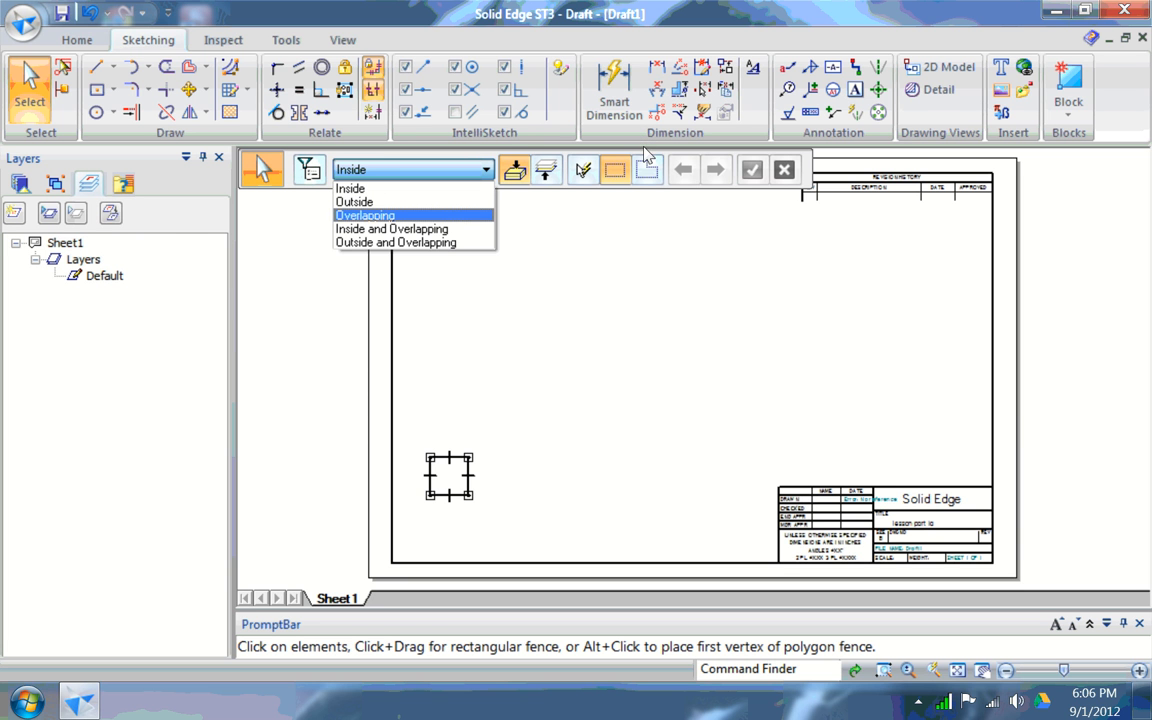
key("Down")
key("Down")
key("Up")
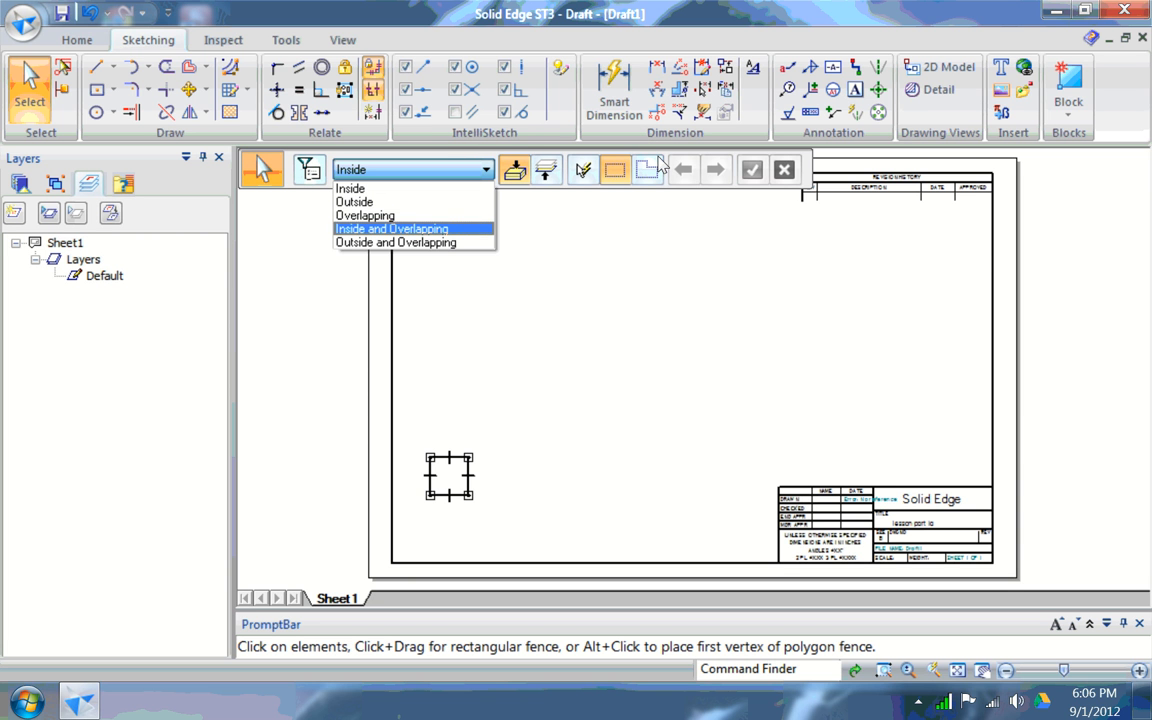
key("Down")
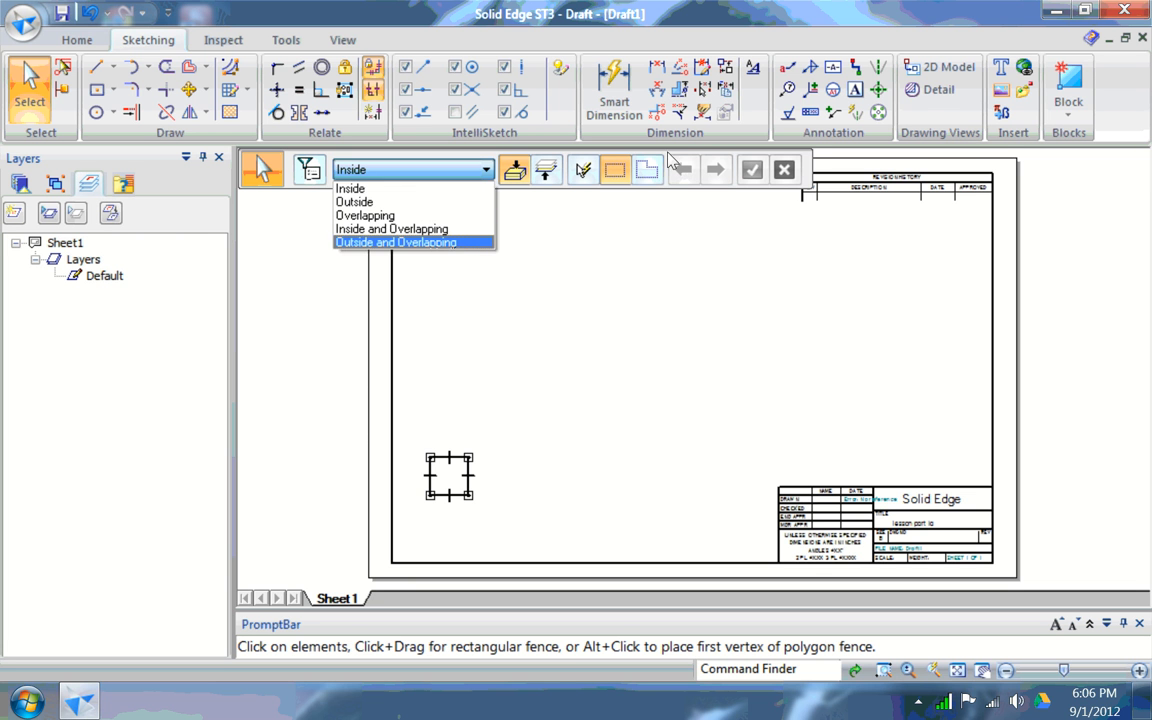
left_click(625, 127)
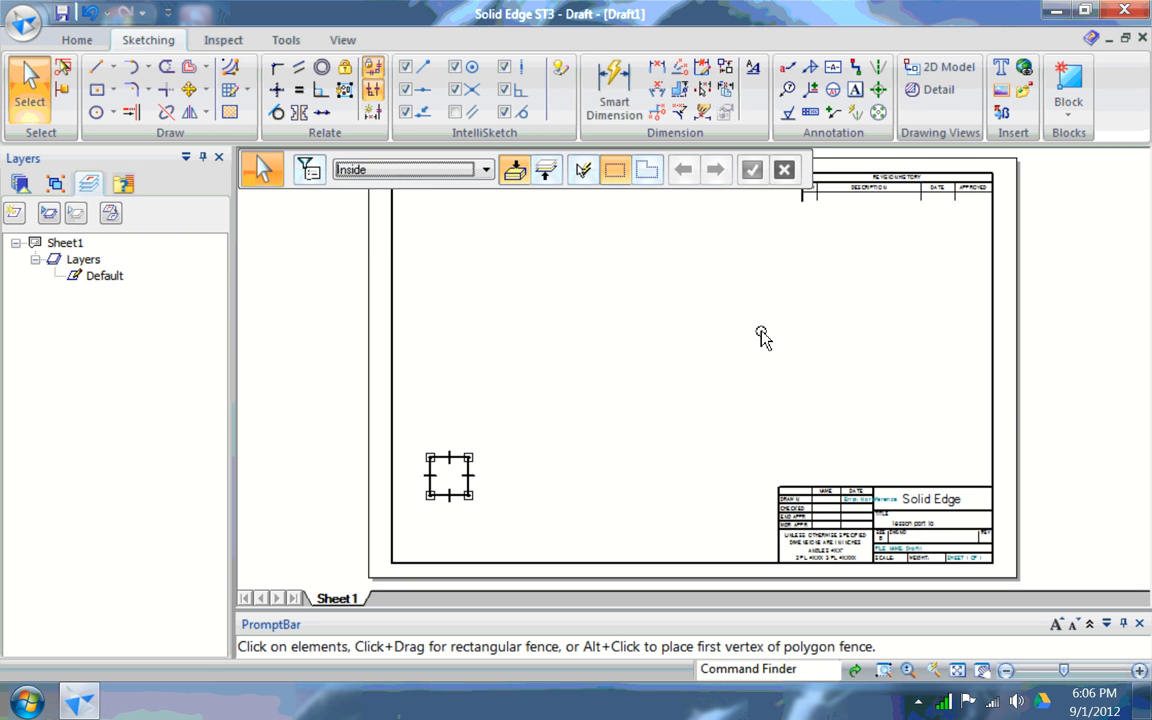
left_click_drag(376, 423, 556, 538)
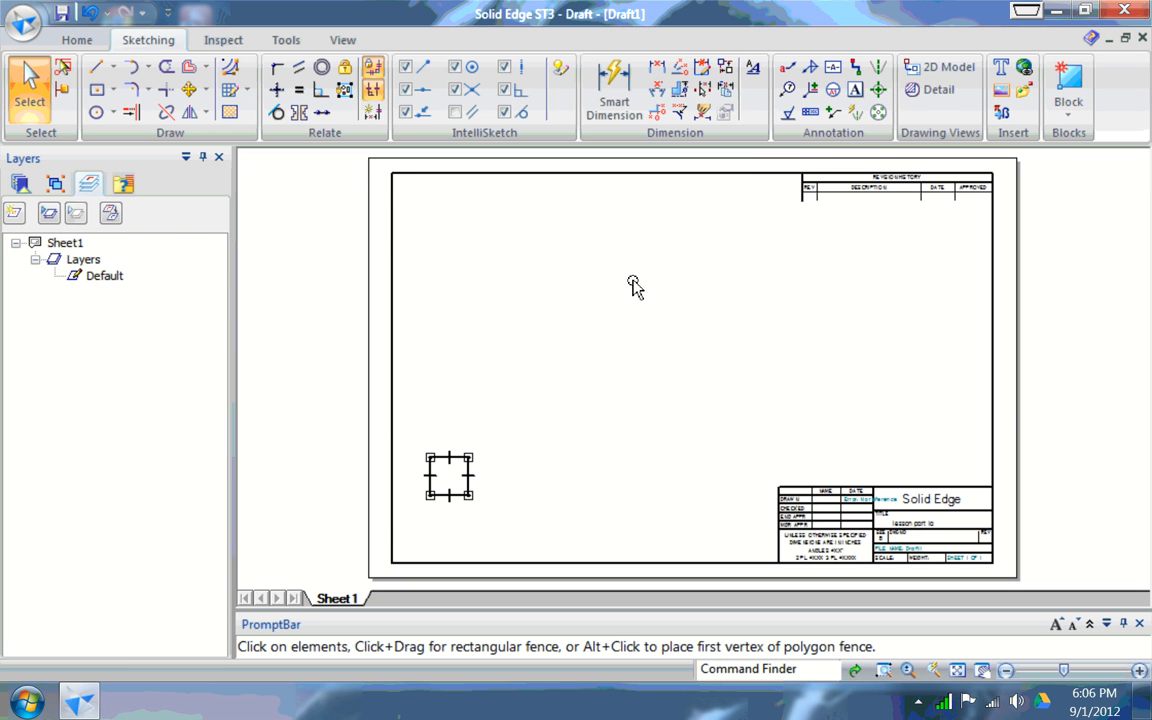
left_click(758, 316)
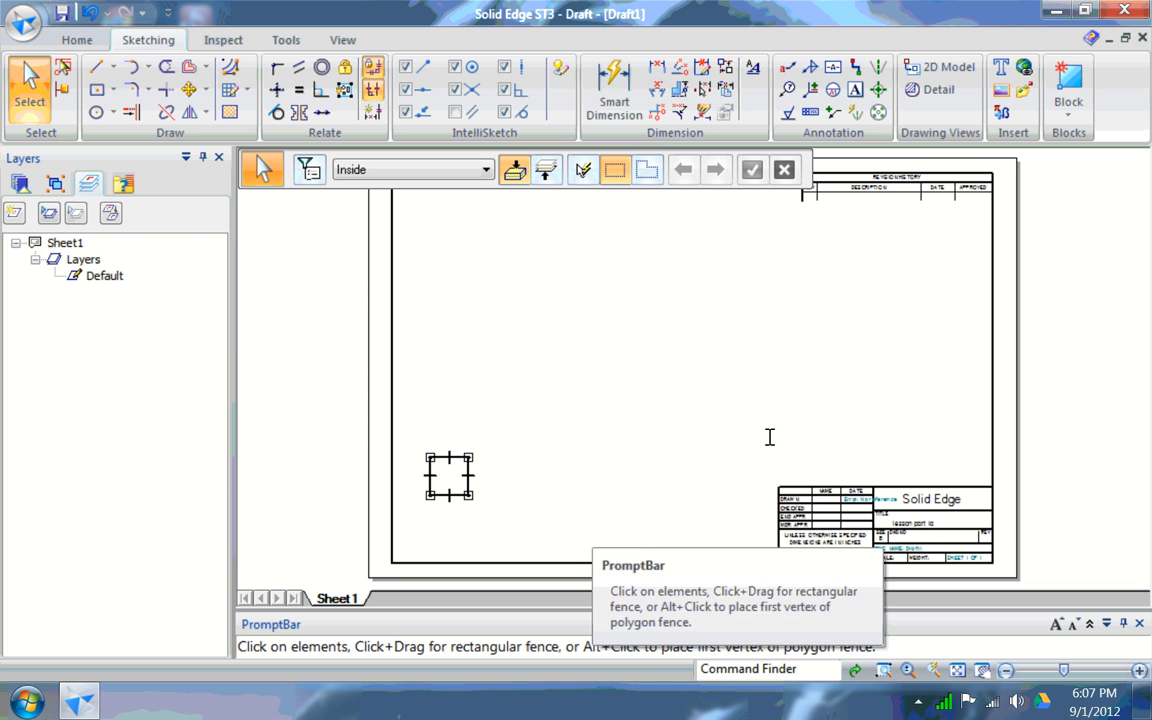
Select the whole square with a five-sided polygon fence, move it slightly up and to the right on the sheet, and deselect it
left_click(705, 368, "alt")
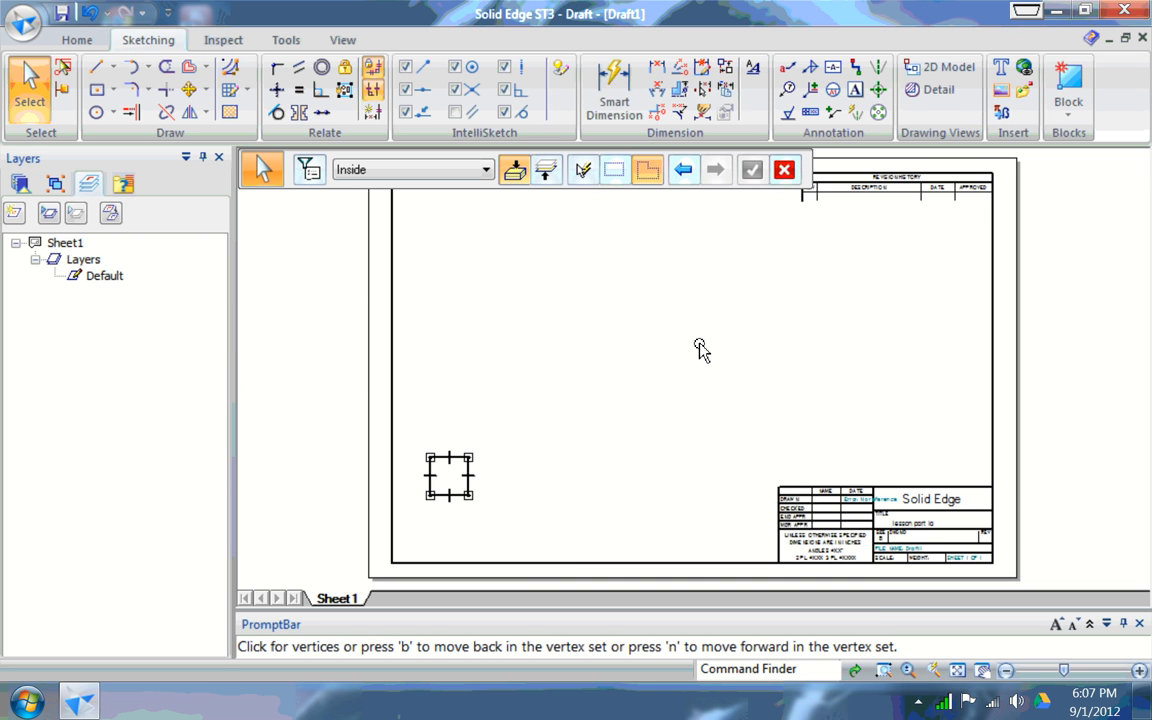
left_click(728, 297)
left_click(684, 265)
left_click(649, 287)
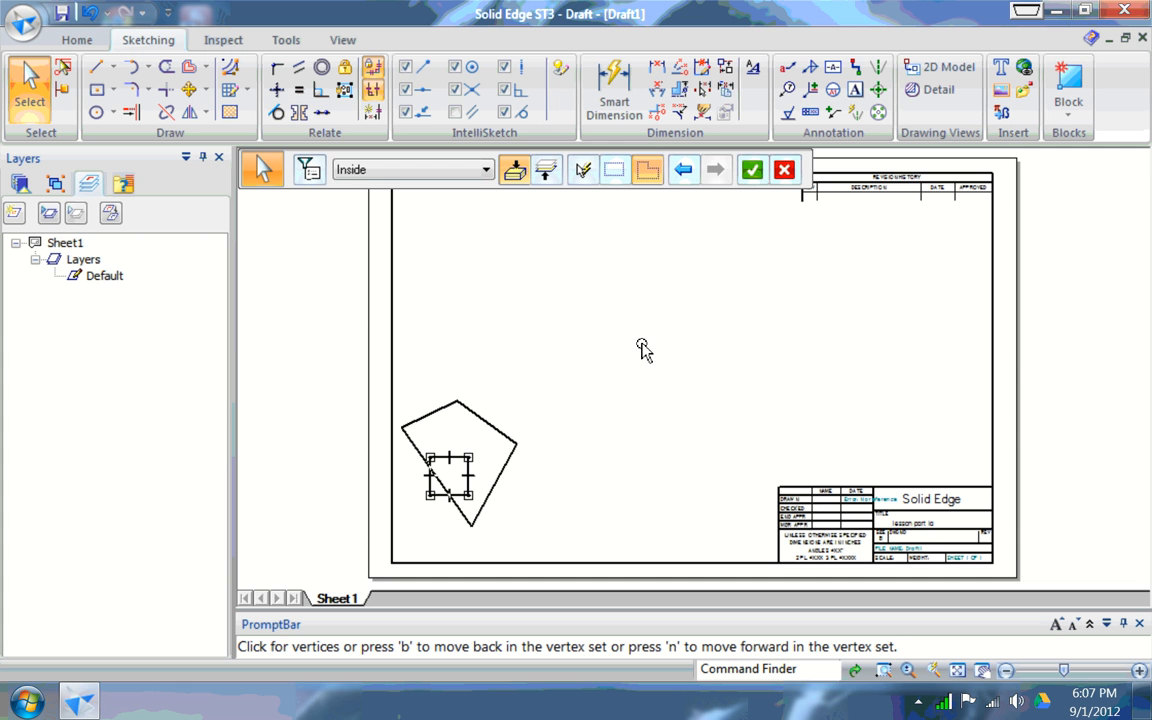
left_click(659, 345)
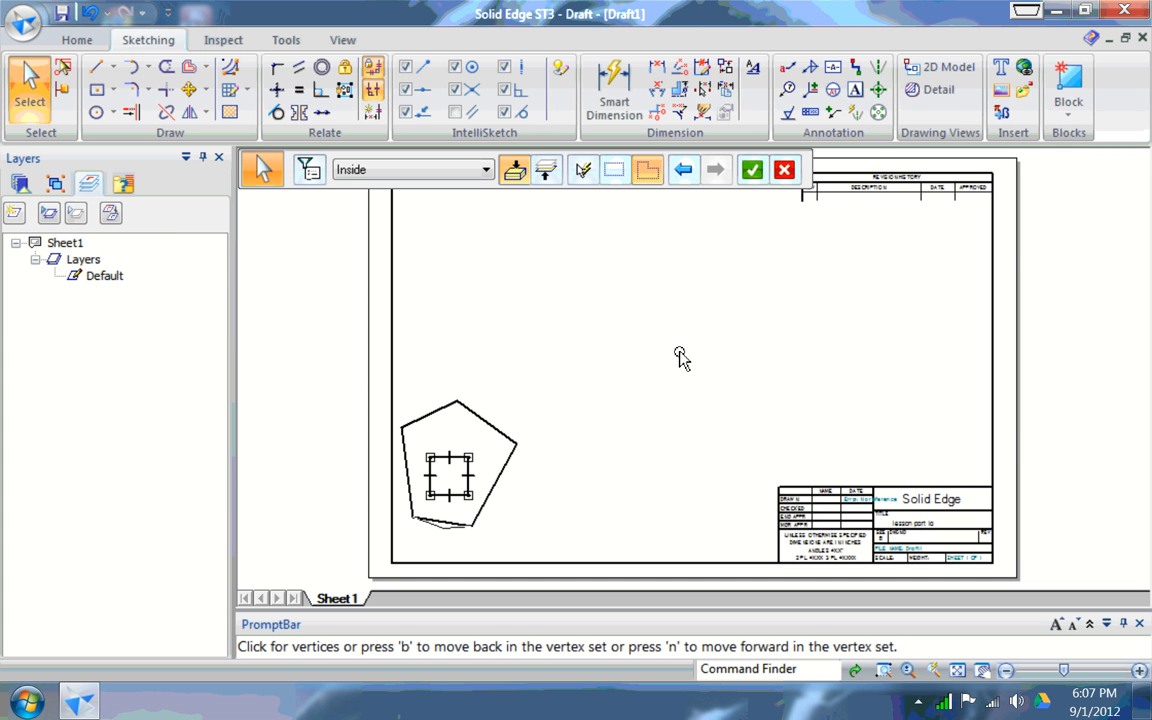
left_click(680, 352)
right_click(685, 340)
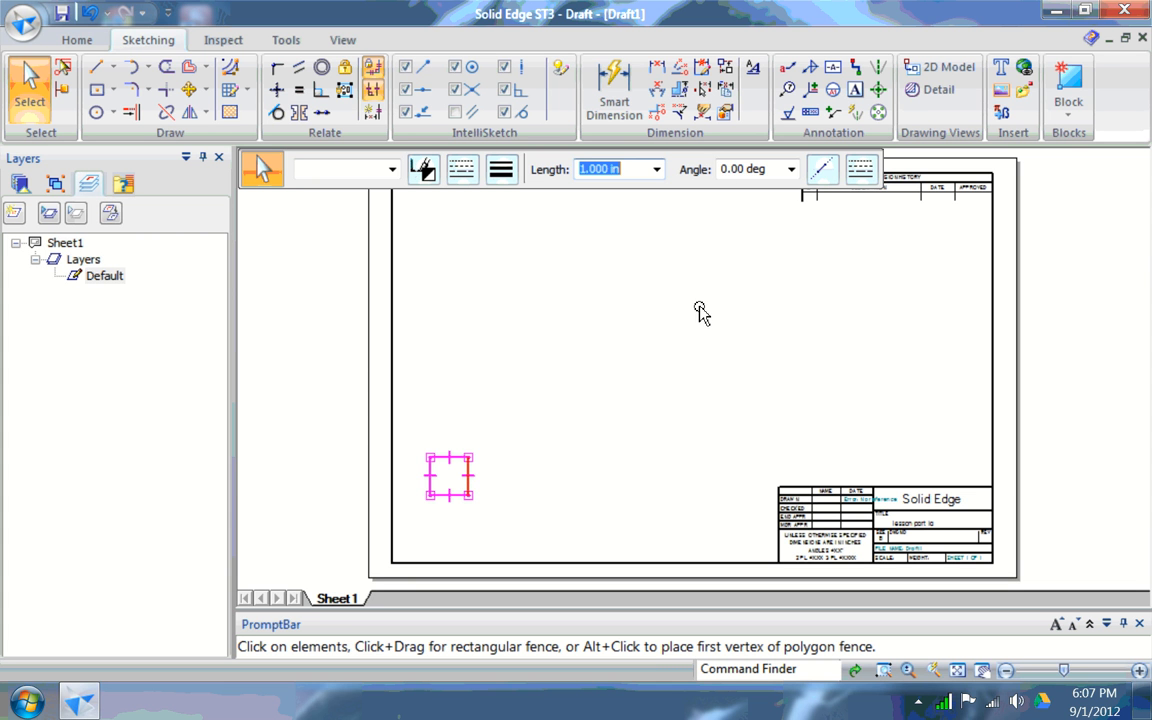
left_click_drag(733, 287, 692, 318)
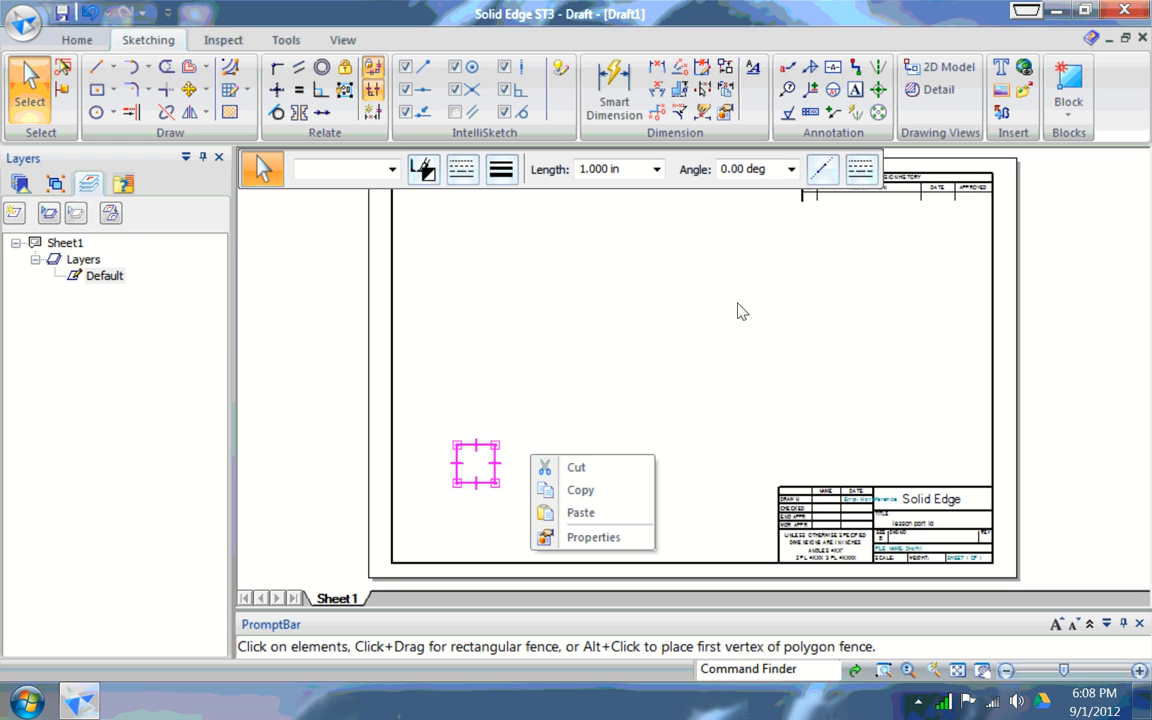
left_click(736, 297)
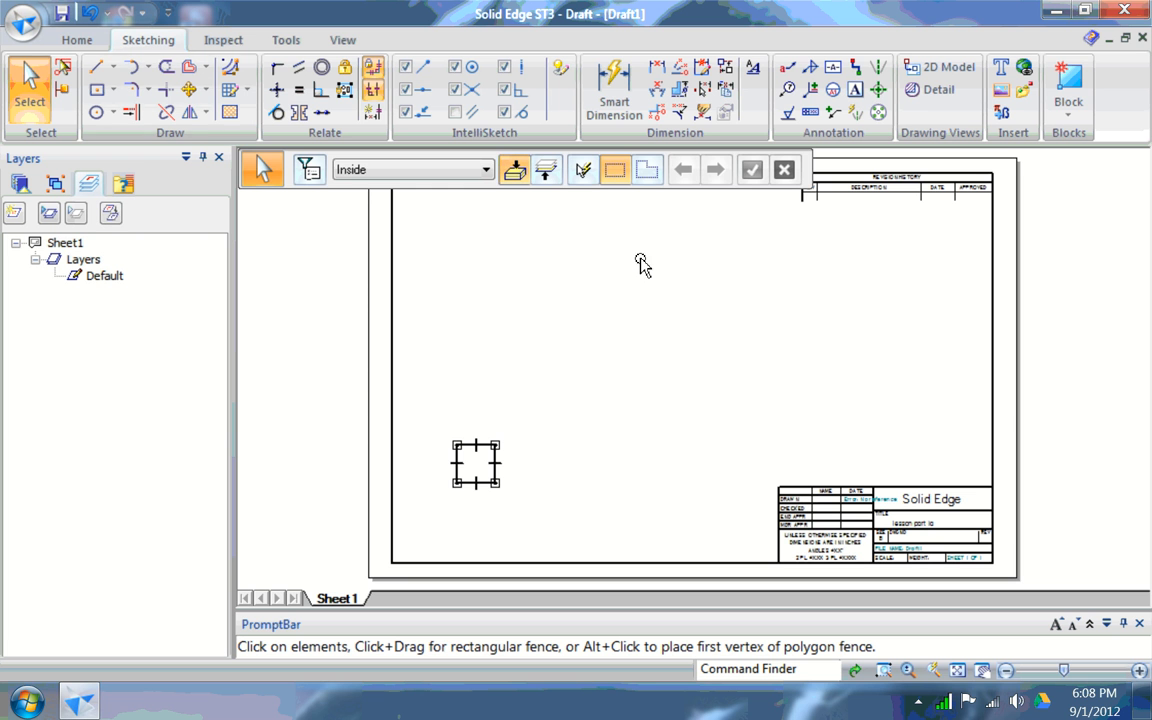
Draw two connected lines inside the square, from the top edge's midpoint down to the centre and across to the right edge's midpoint
left_click(908, 670)
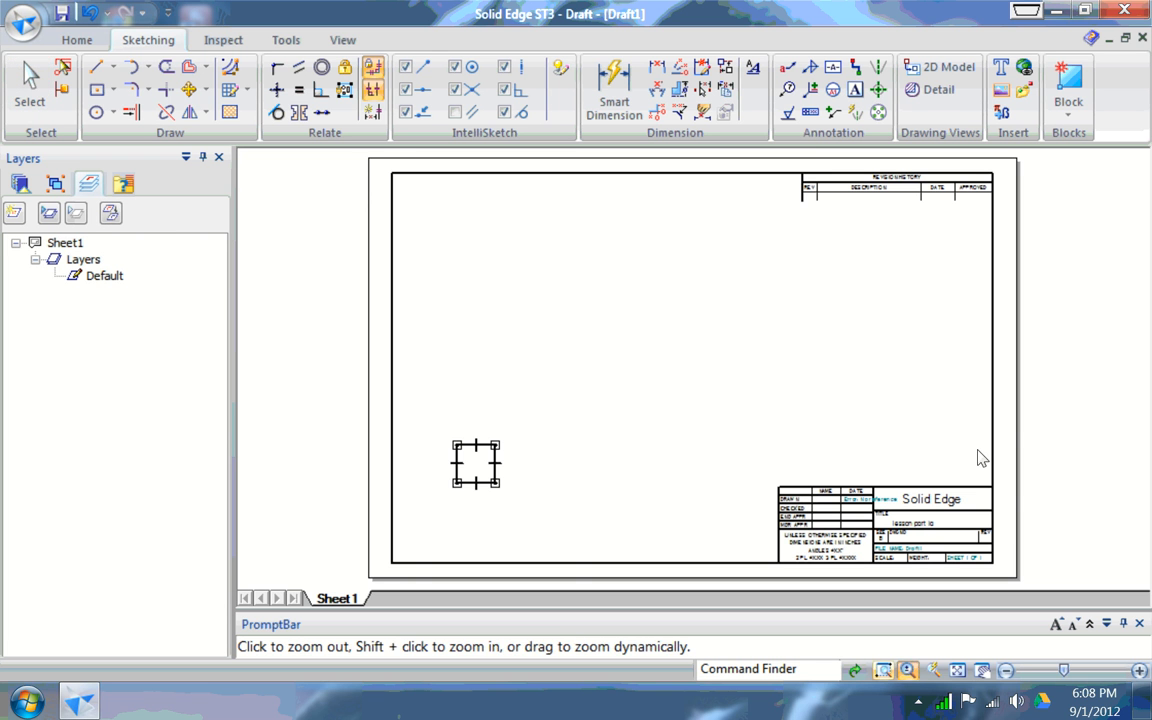
left_click(883, 670)
left_click_drag(679, 301, 768, 307)
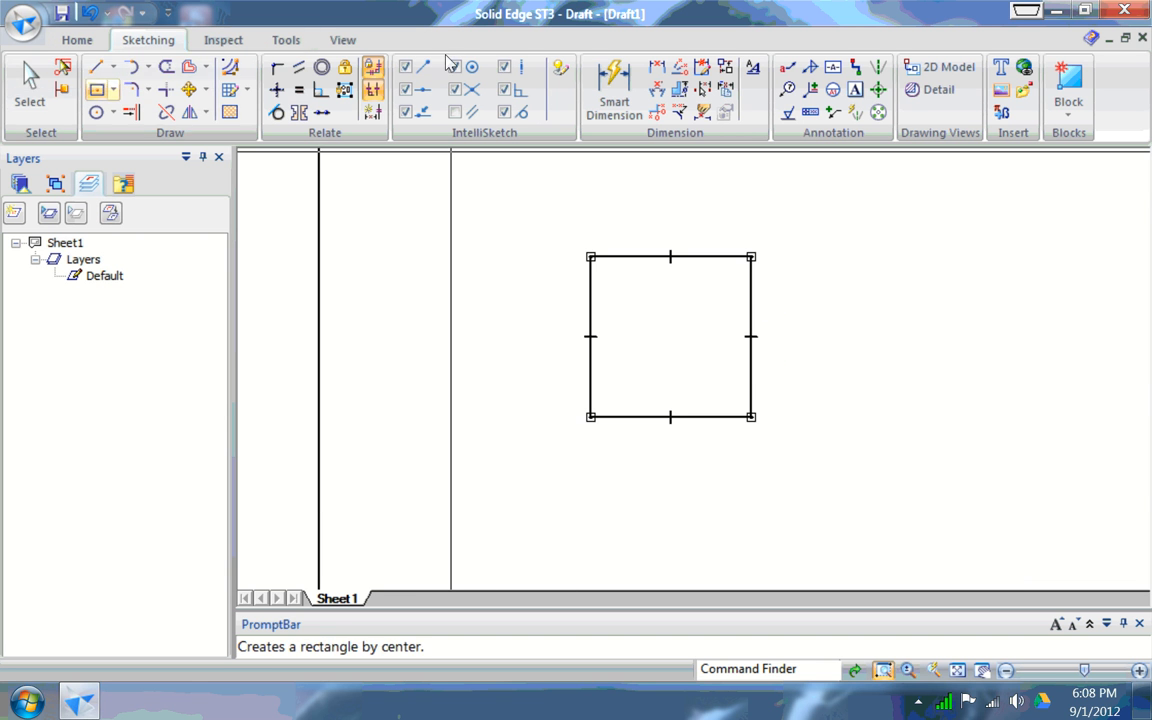
left_click(97, 66)
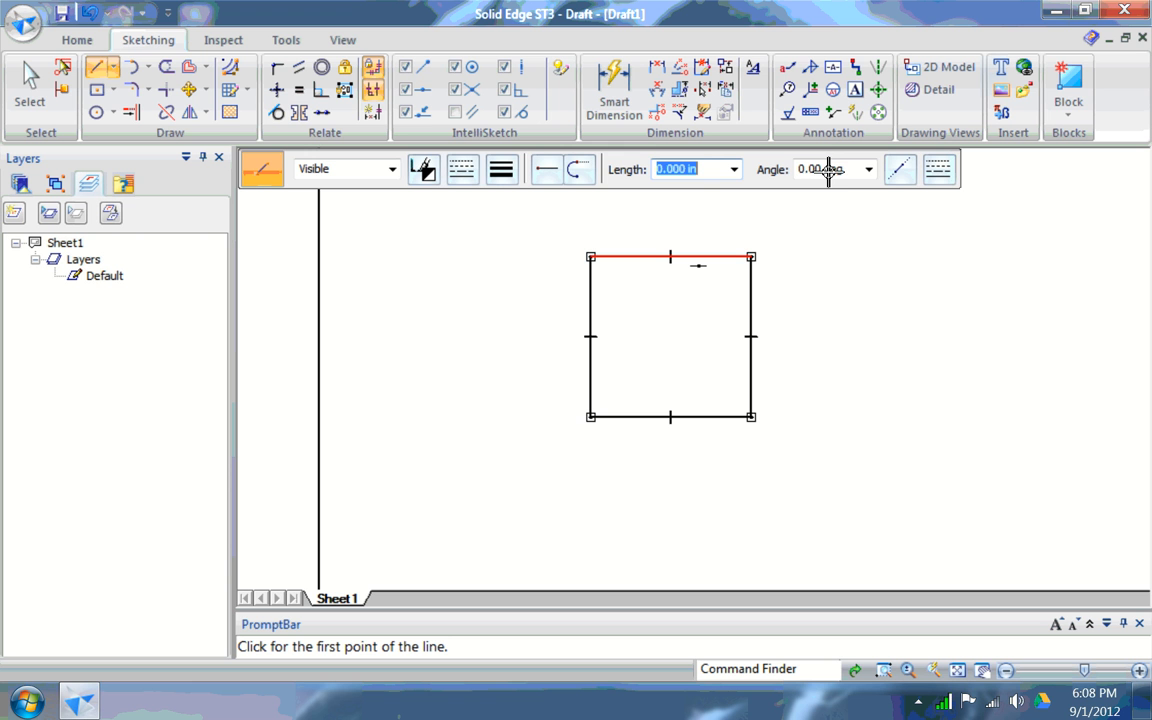
left_click(670, 257)
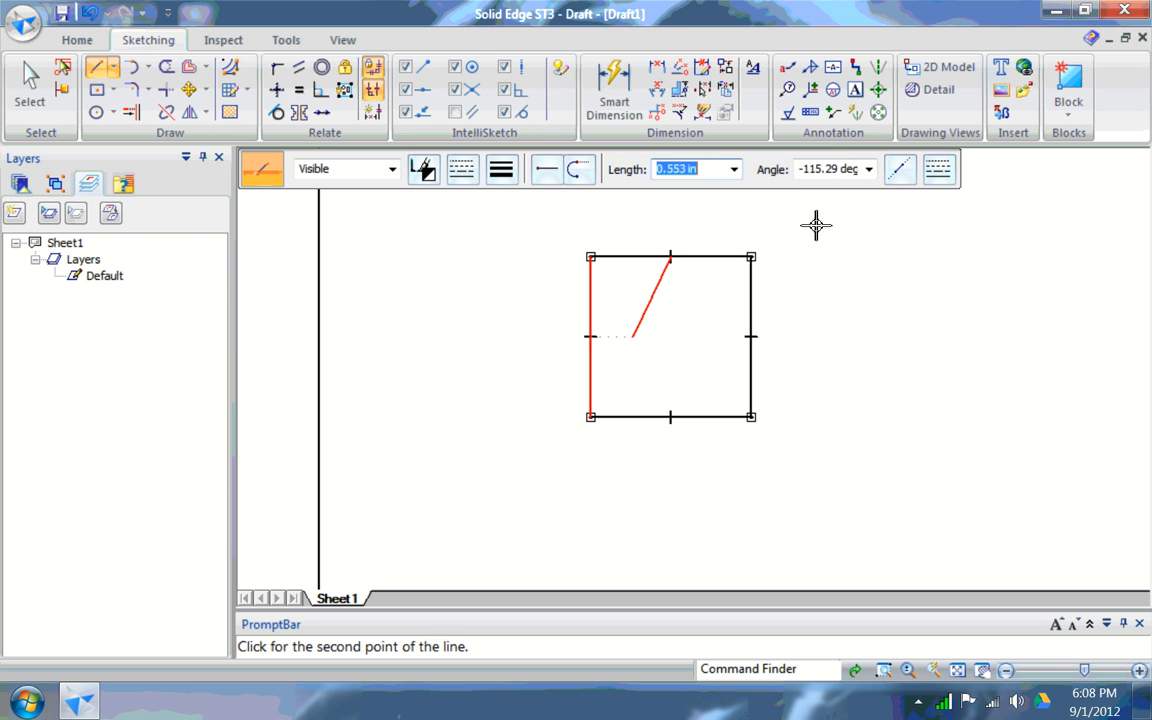
left_click(670, 337)
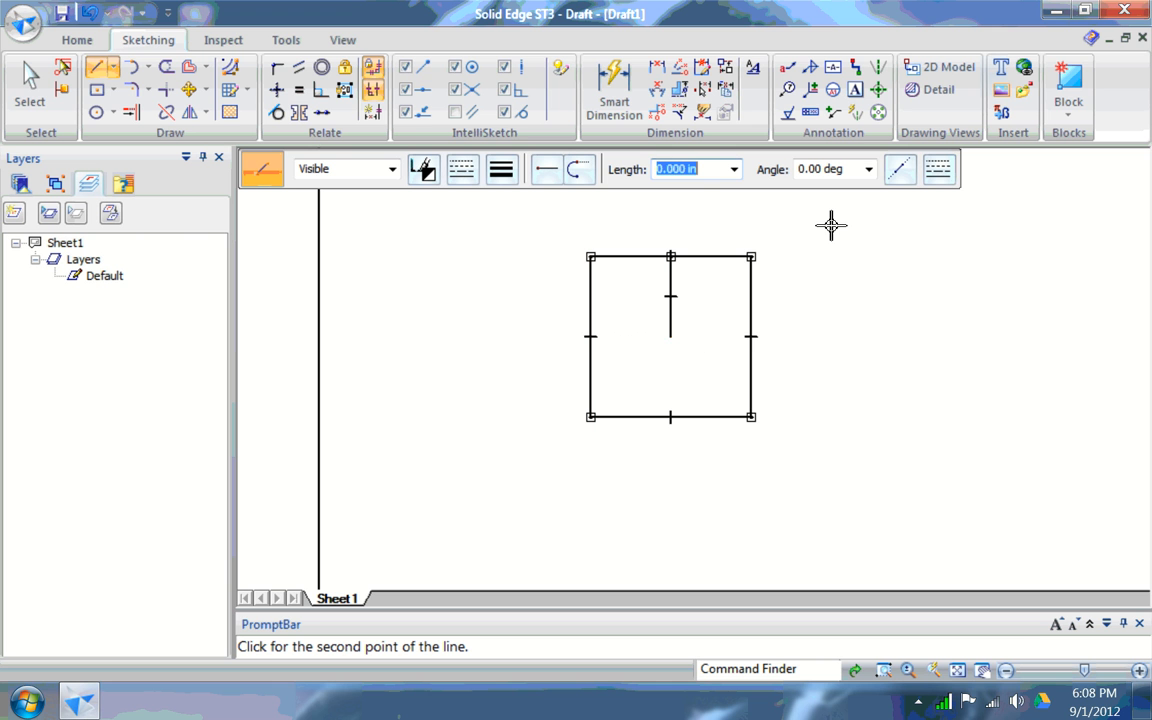
left_click(896, 222)
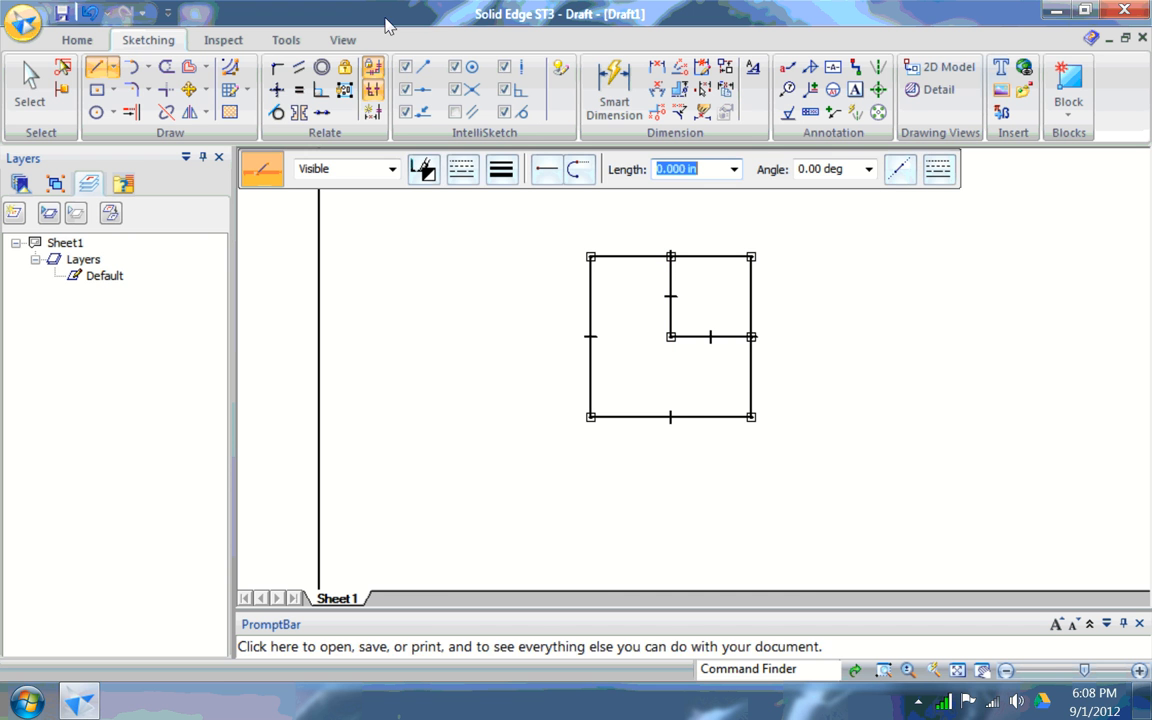
Delete the square's top edge and right edge, keeping the two internal lines
key("Escape")
left_click(850, 174)
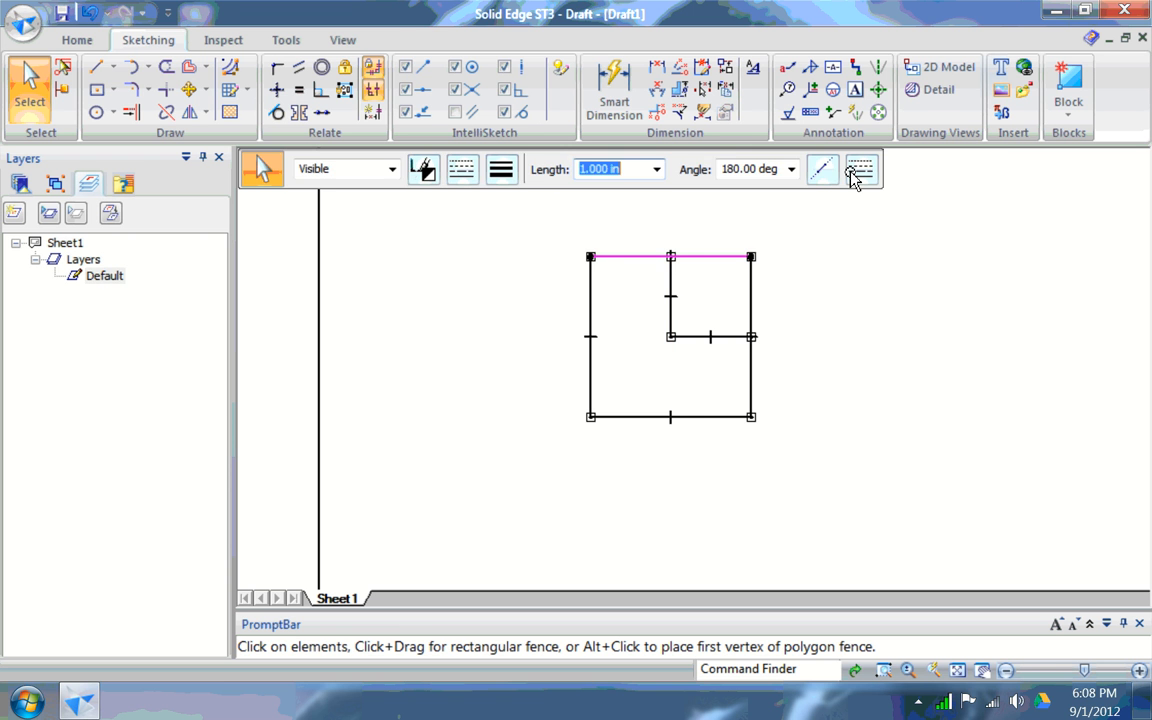
key("Delete")
left_click(886, 200)
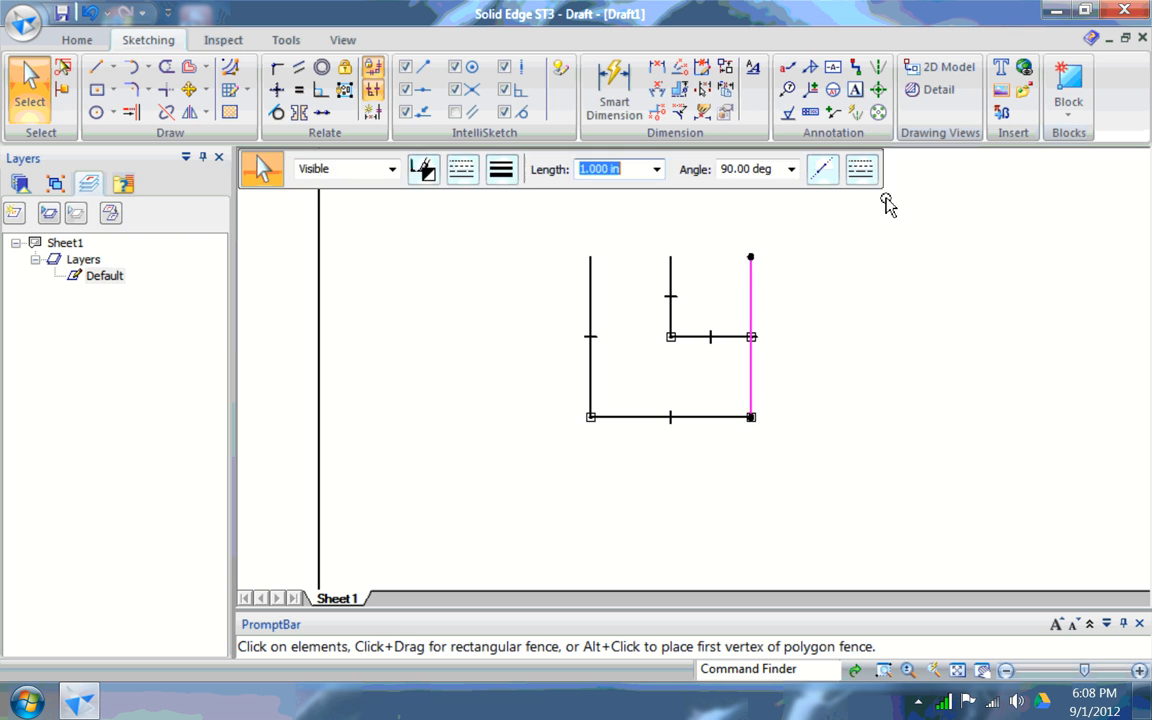
key("Delete")
Draw a horizontal line connecting the left edge's upper end to the upper end of the internal vertical line
left_click(96, 66)
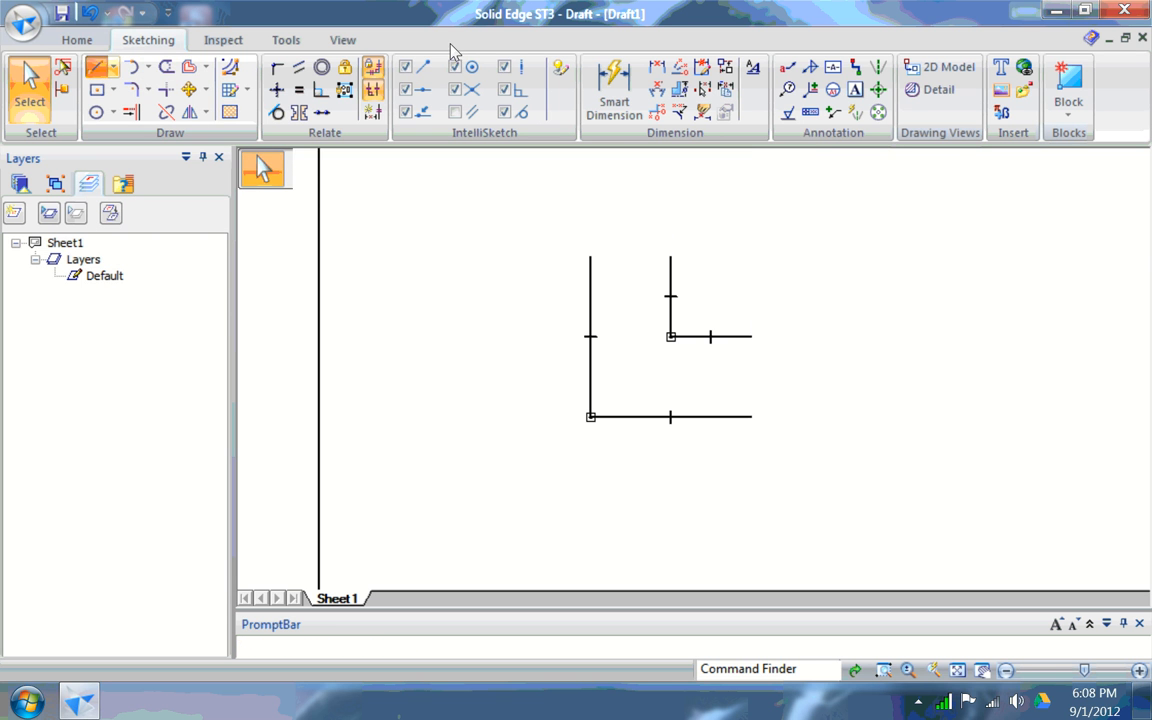
left_click(590, 257)
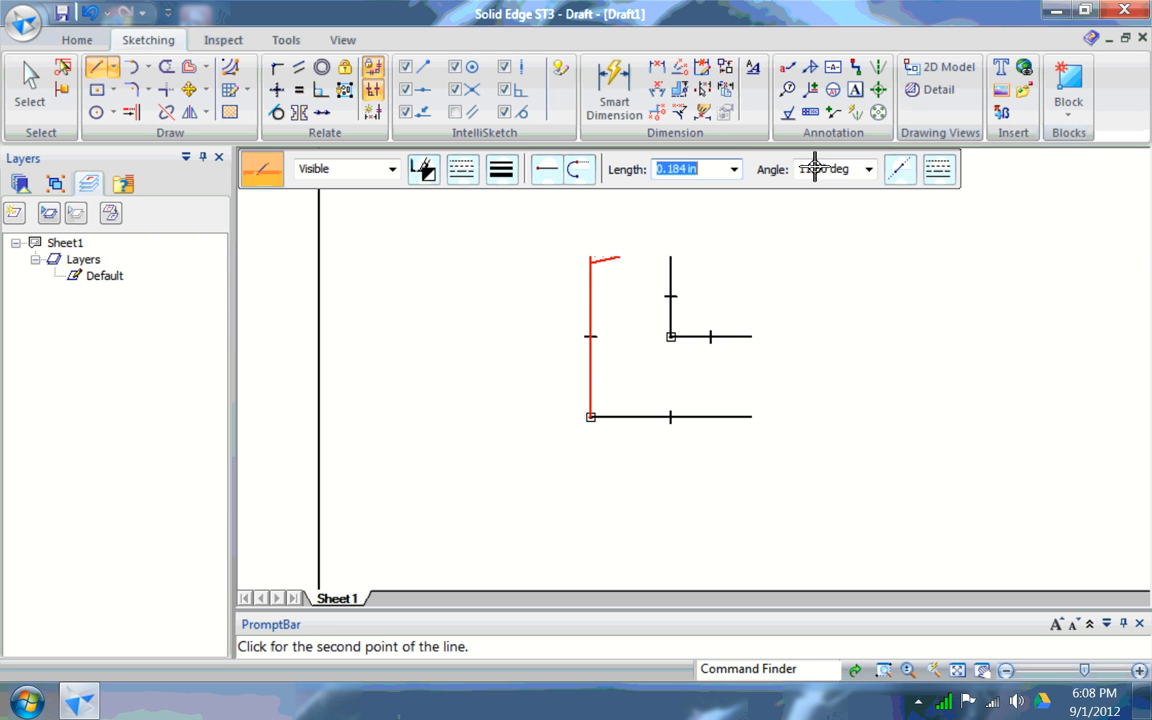
right_click(652, 260)
left_click(590, 257)
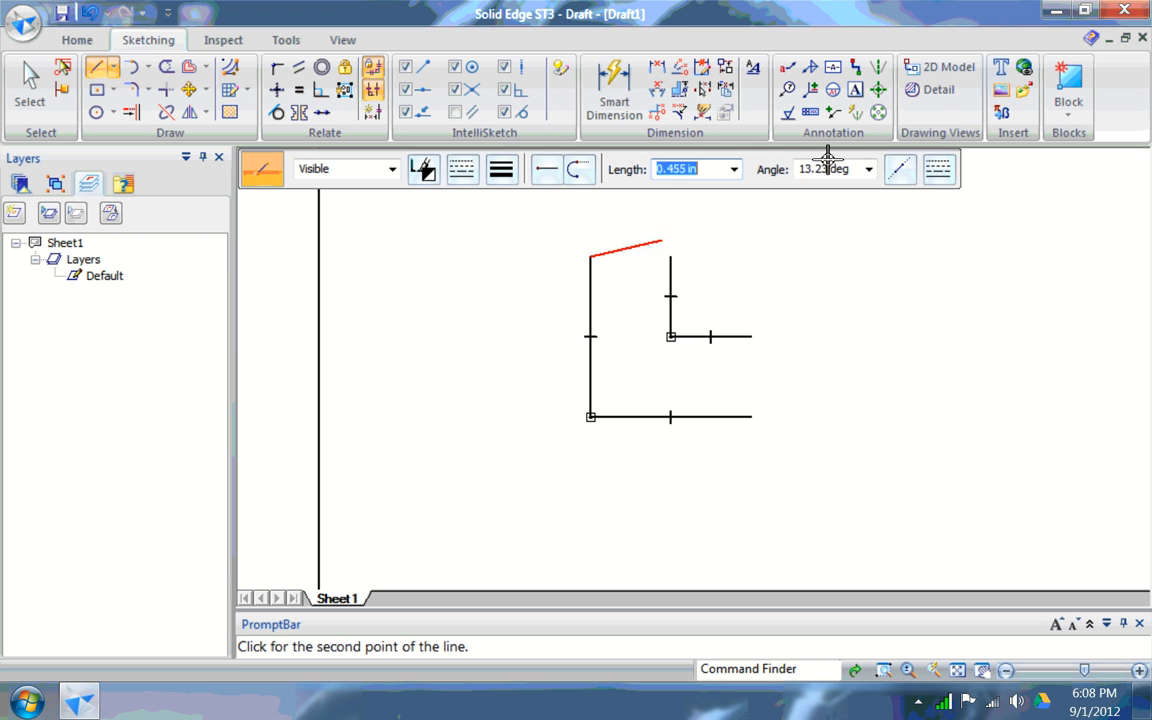
left_click(670, 257)
right_click(755, 268)
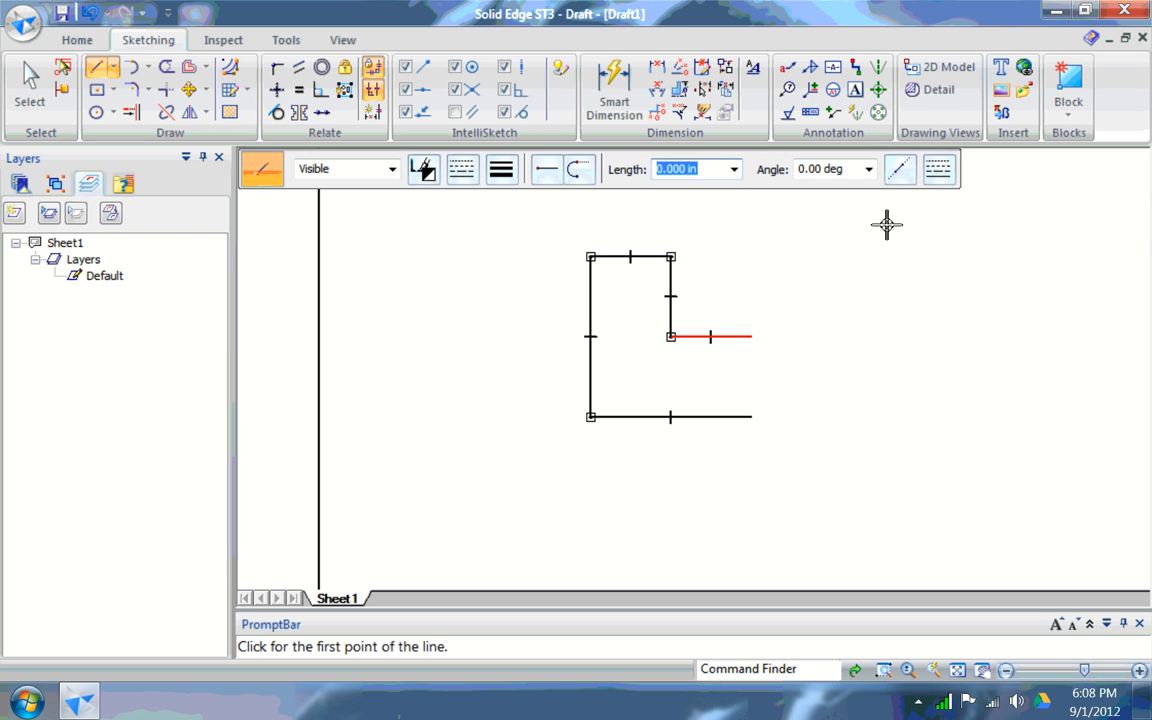
Close the L-shaped outline with a vertical line from the internal horizontal line's right end to the bottom edge's right end
left_click(751, 337)
left_click(751, 416)
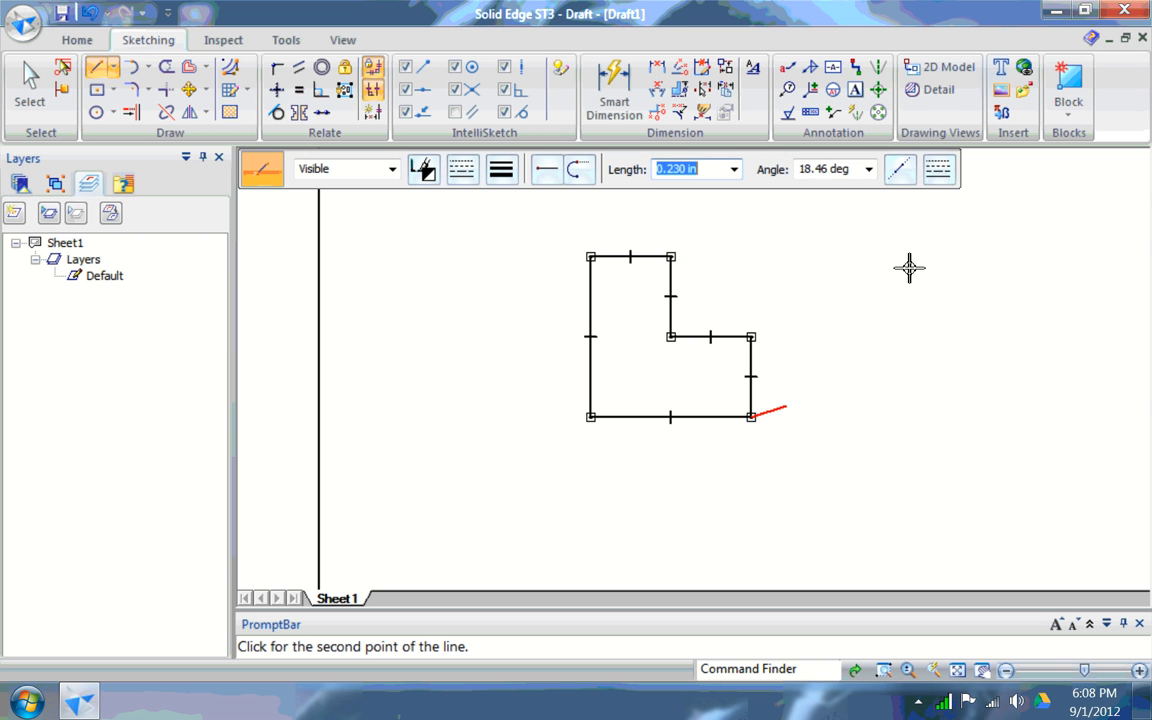
right_click(780, 402)
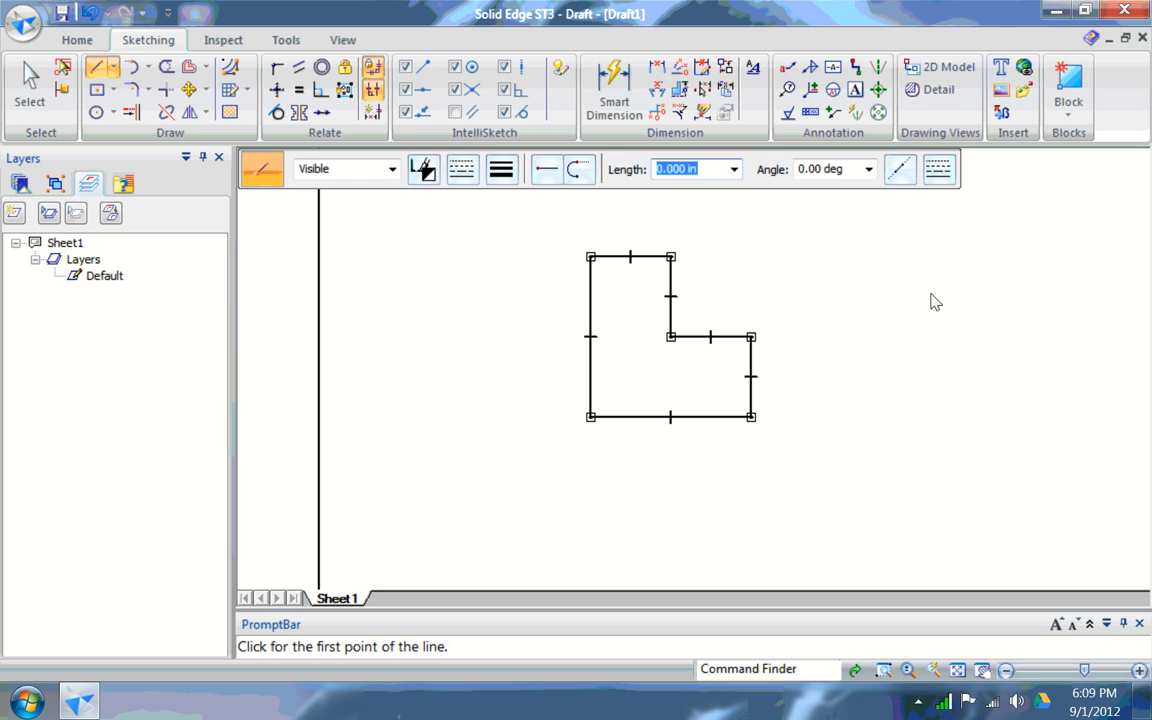
key("Escape")
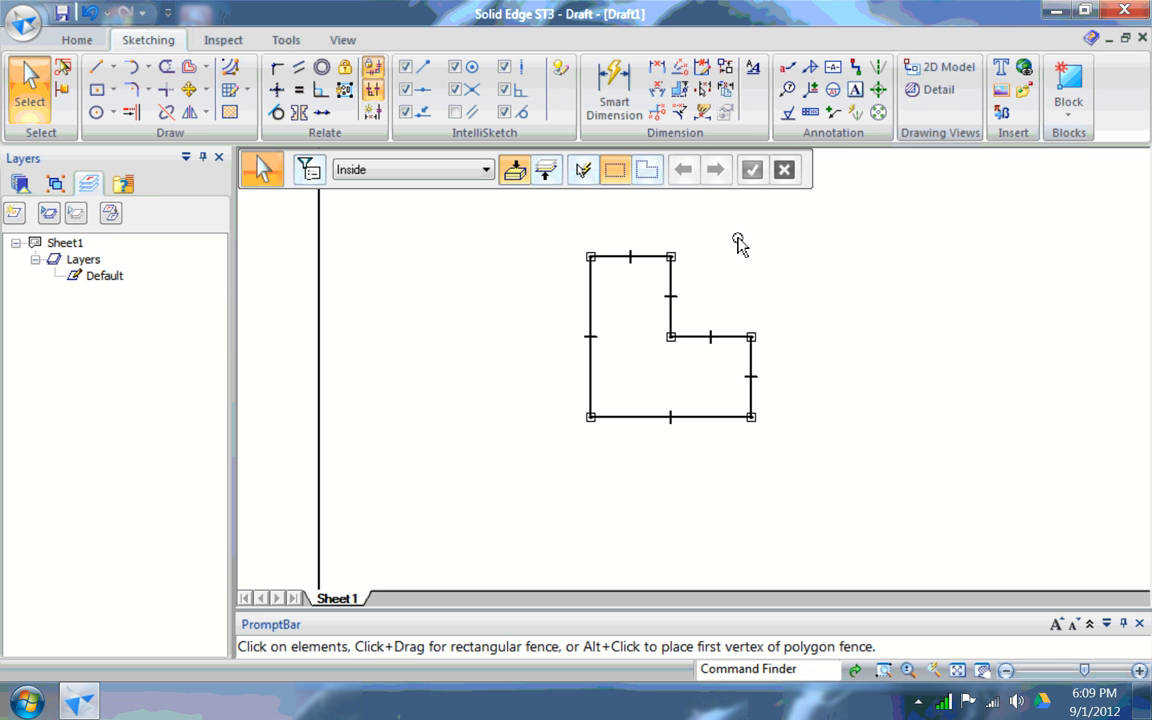
Set the length of the L-shape's left edge to 3 in and clear the selection
left_click(590, 310)
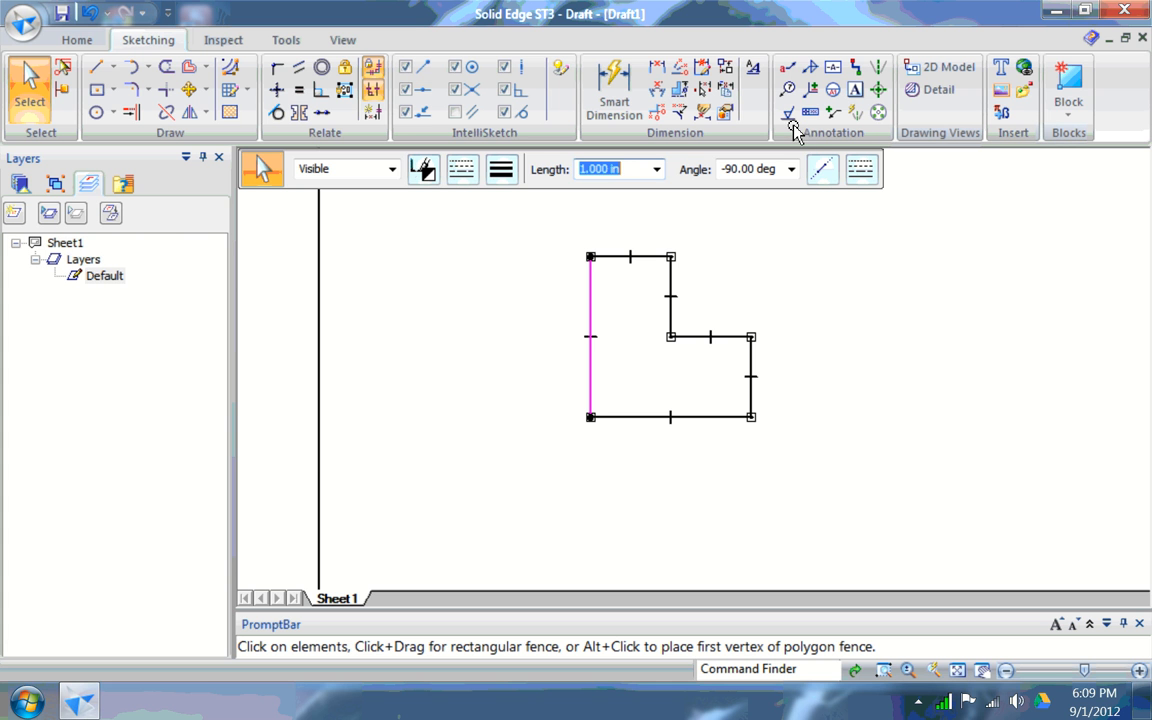
type("3")
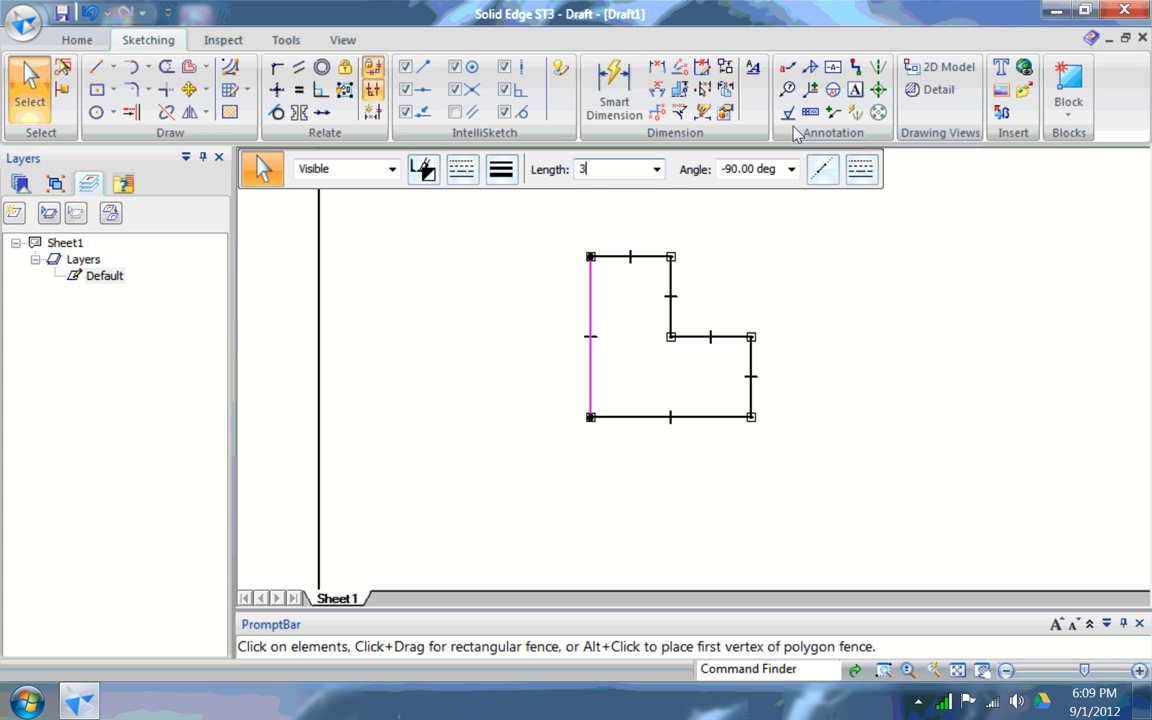
key("Tab")
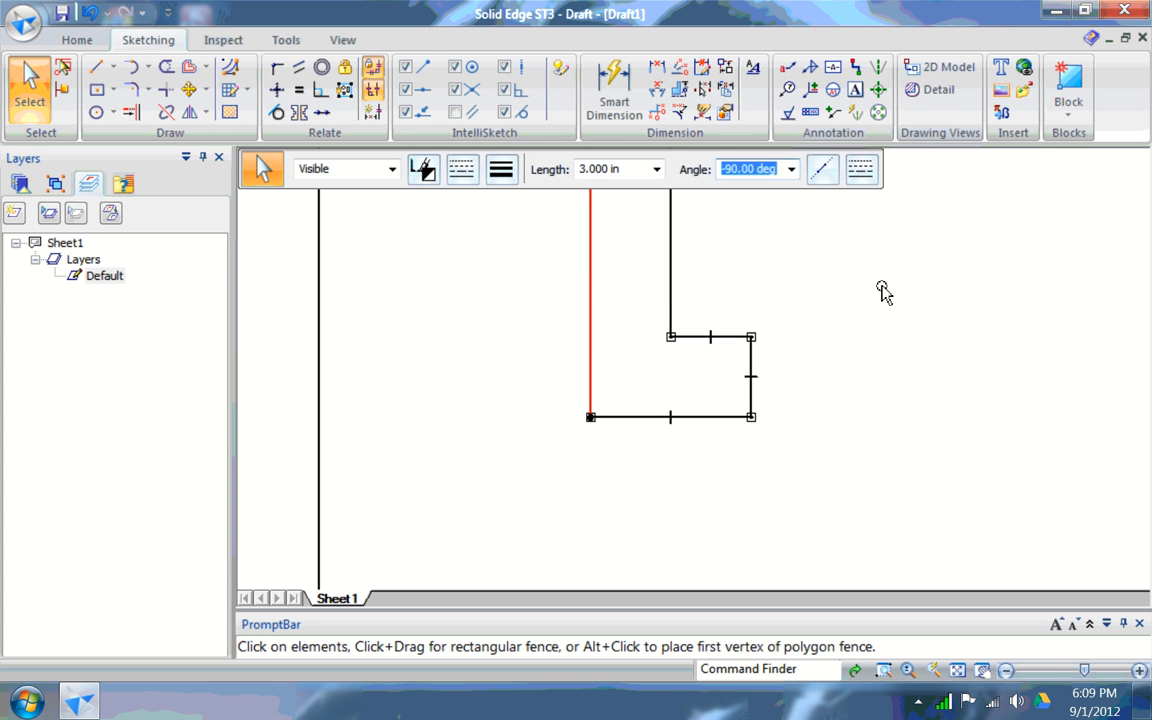
left_click(958, 670)
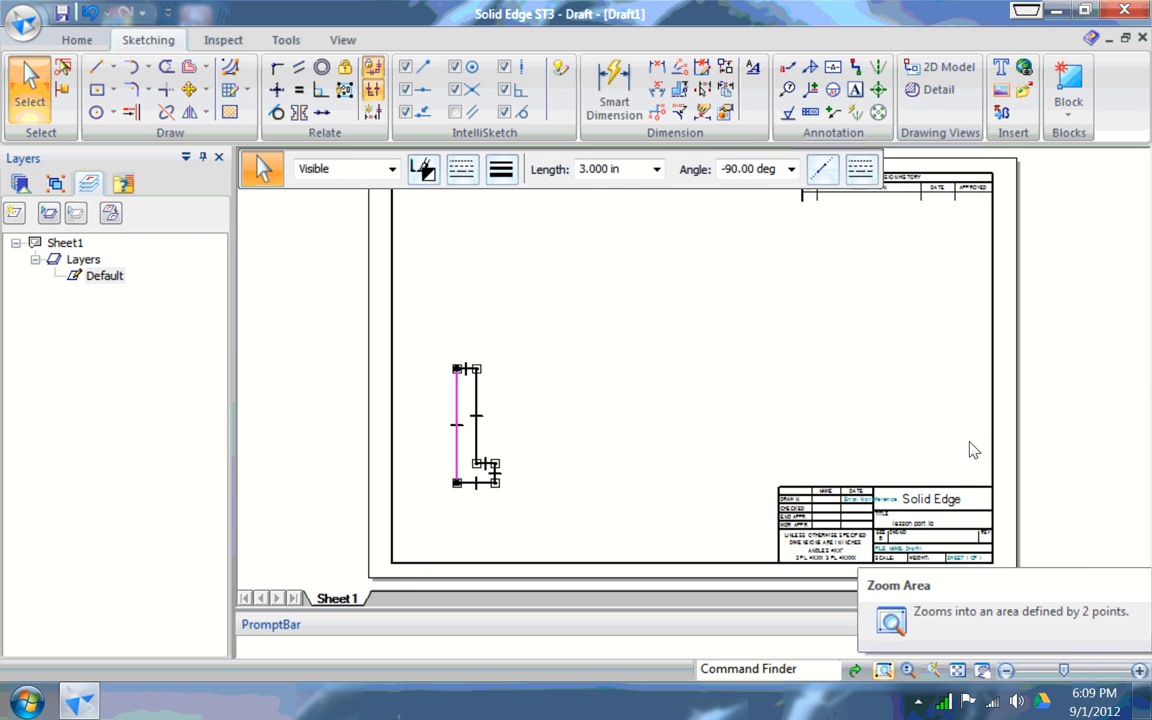
left_click(884, 670)
left_click_drag(383, 303, 663, 543)
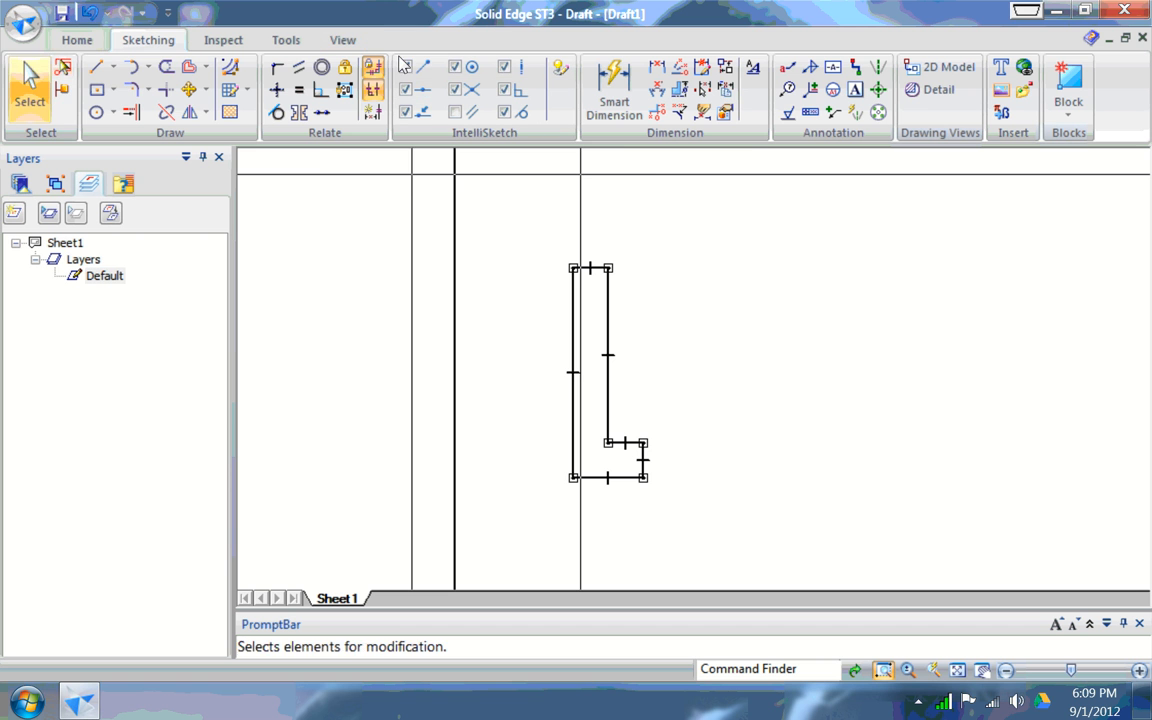
left_click(30, 85)
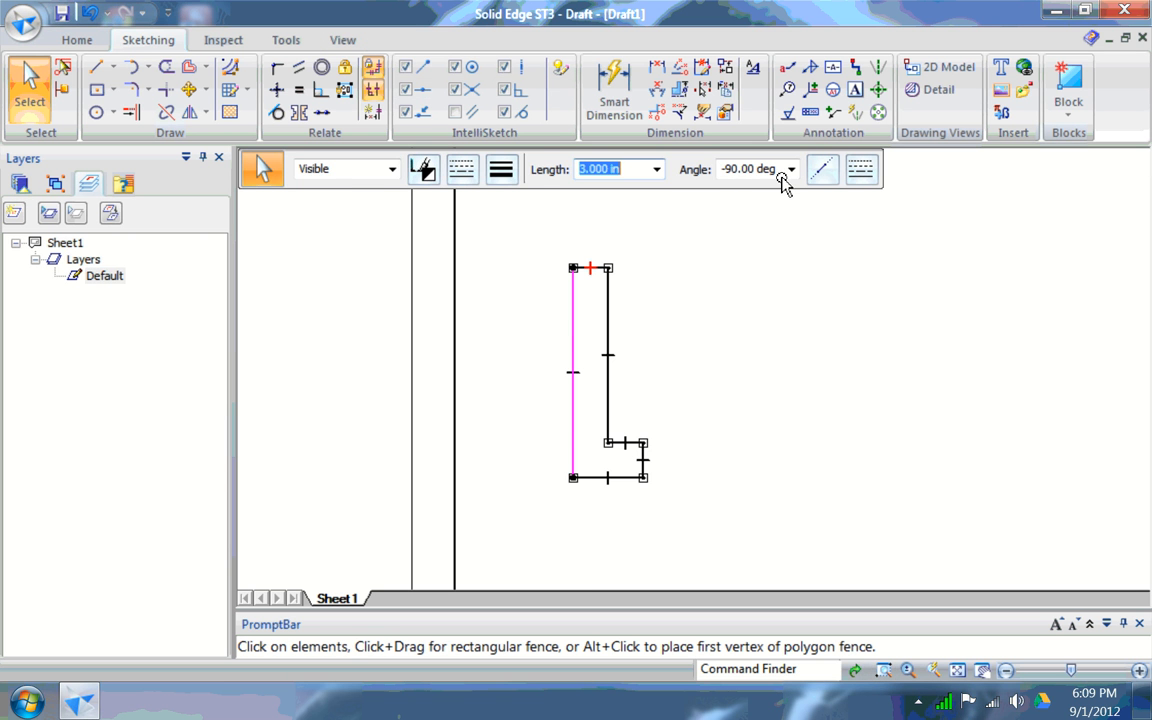
key("Escape")
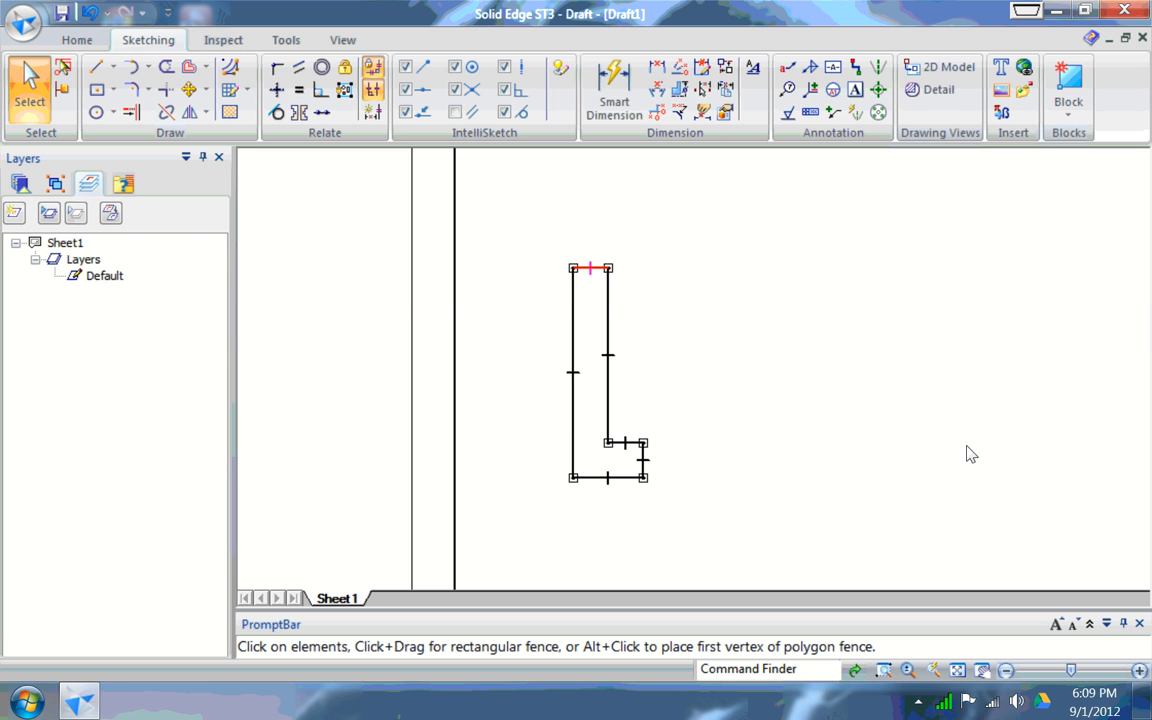
Set the length of the L-shape's bottom edge to 2 in
left_click(883, 670)
left_click_drag(491, 187, 1010, 388)
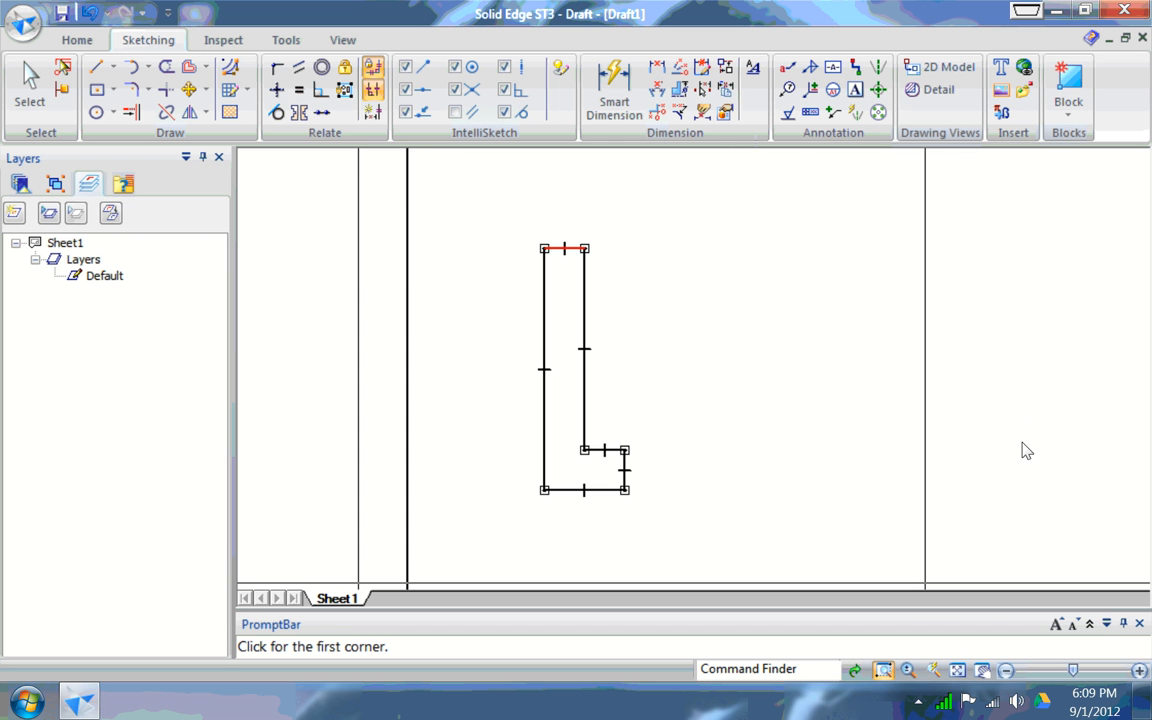
left_click(27, 80)
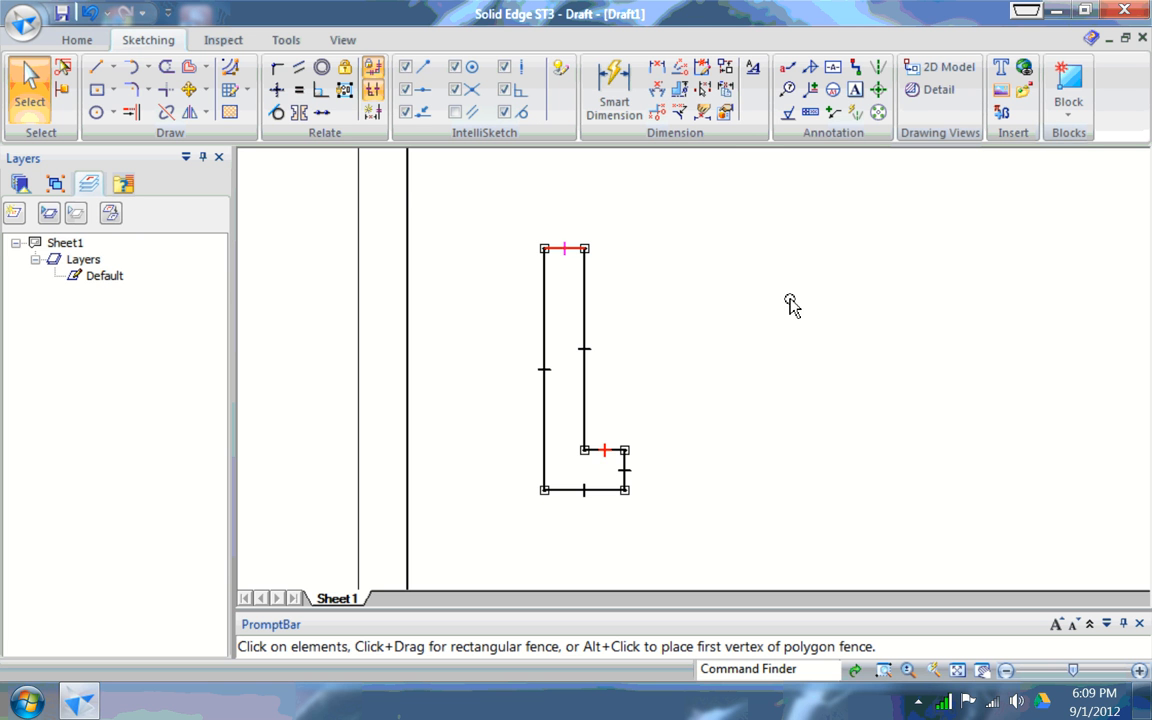
left_click(604, 490)
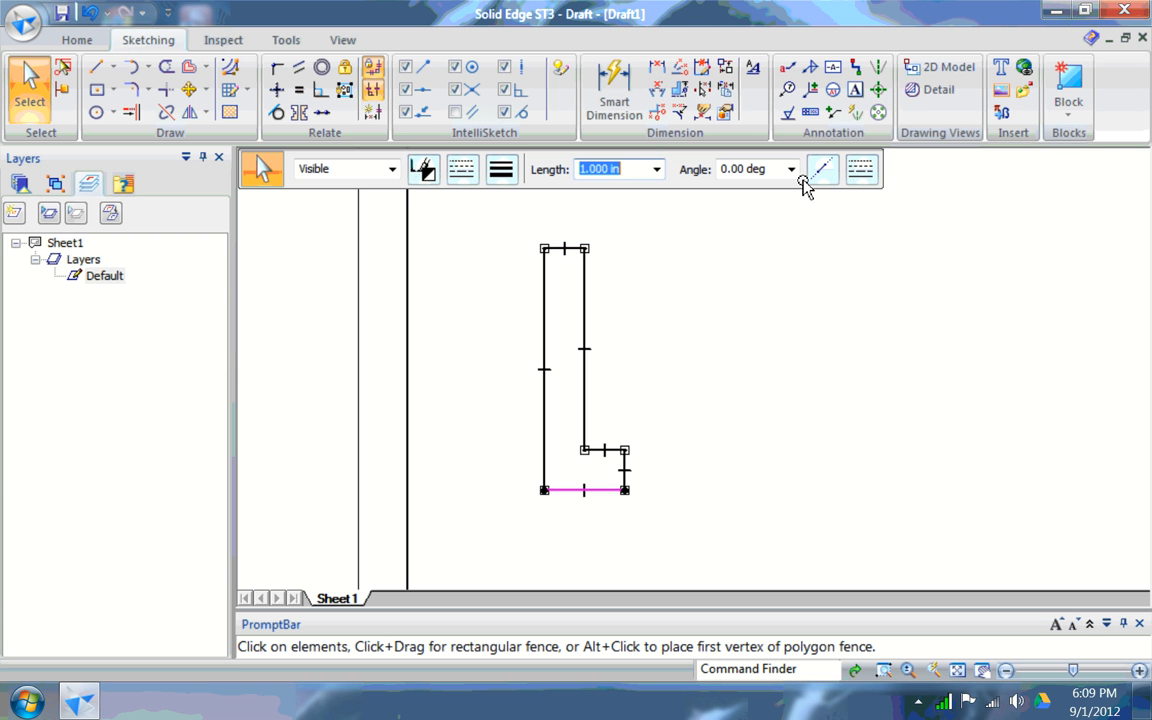
type("2")
key("Tab")
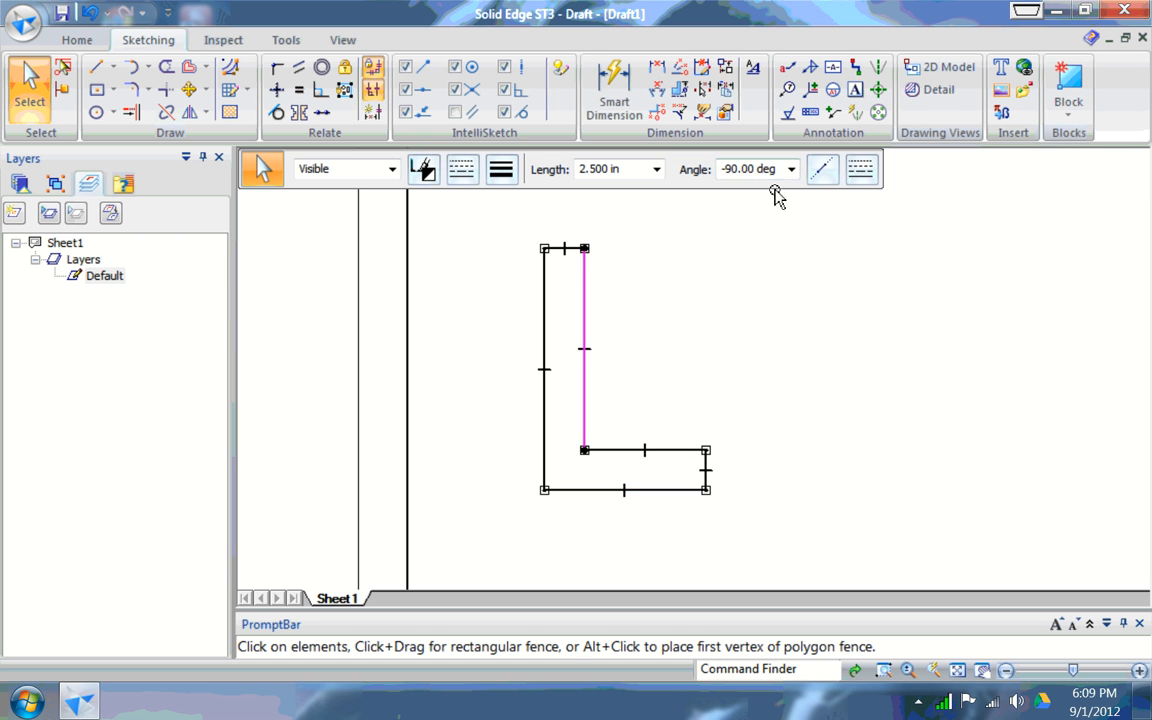
type("2")
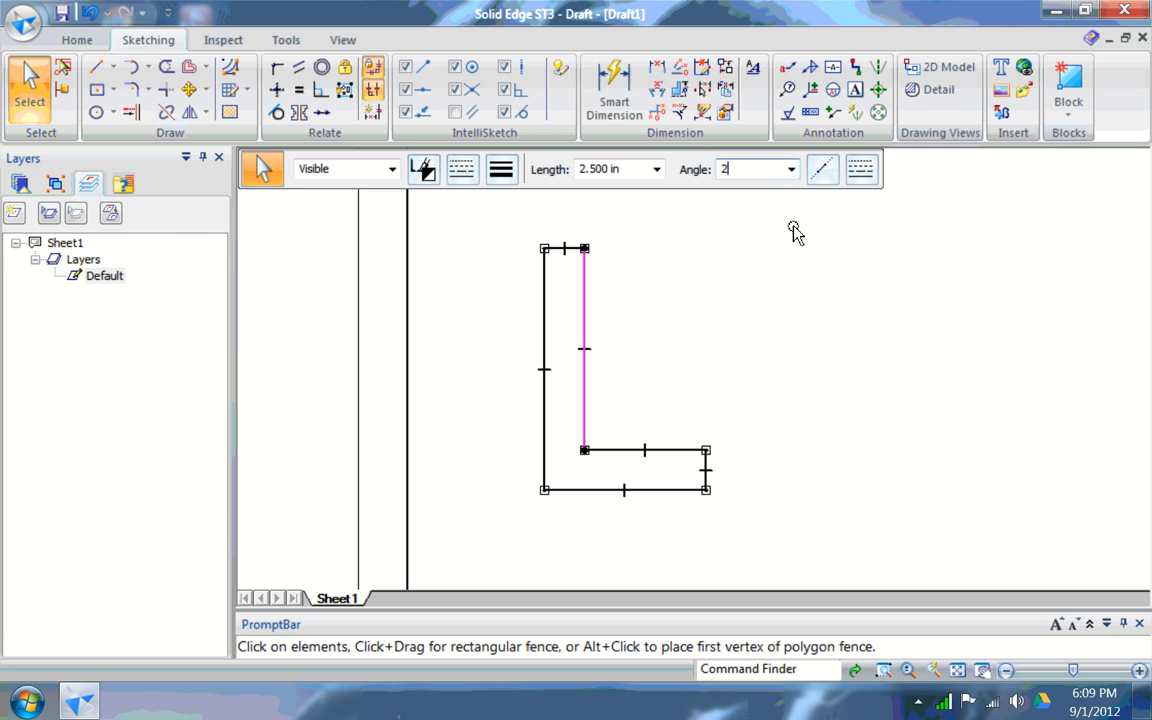
key("Return")
key("Return")
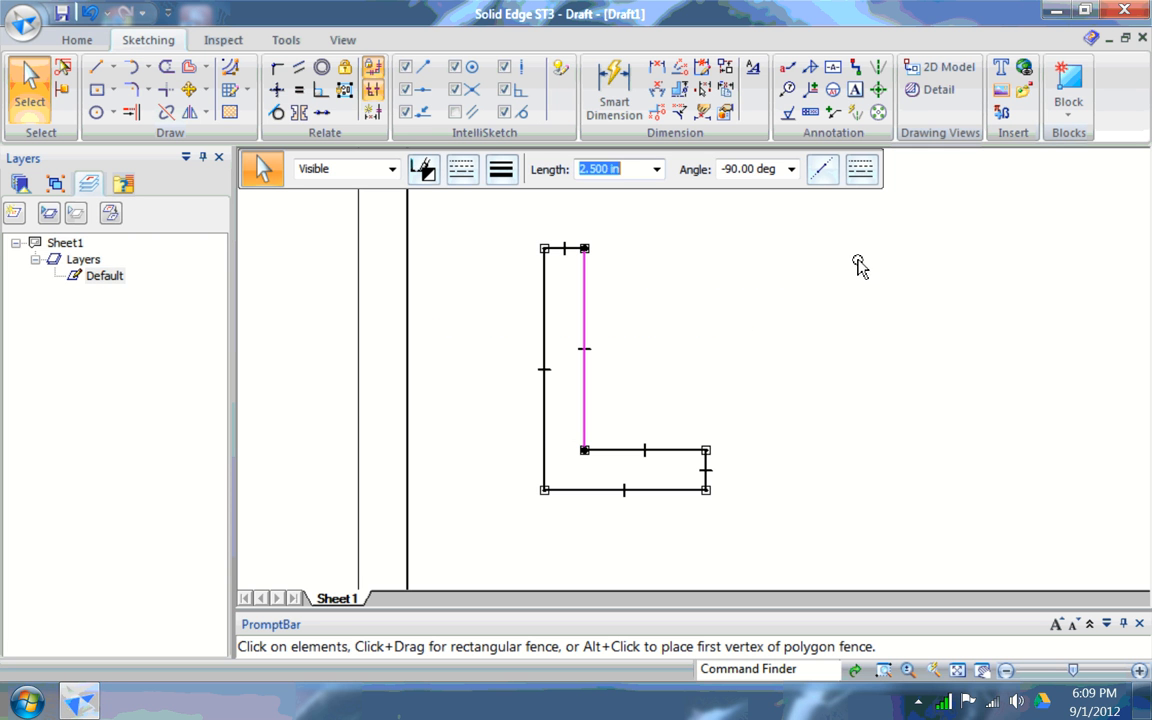
left_click(816, 224)
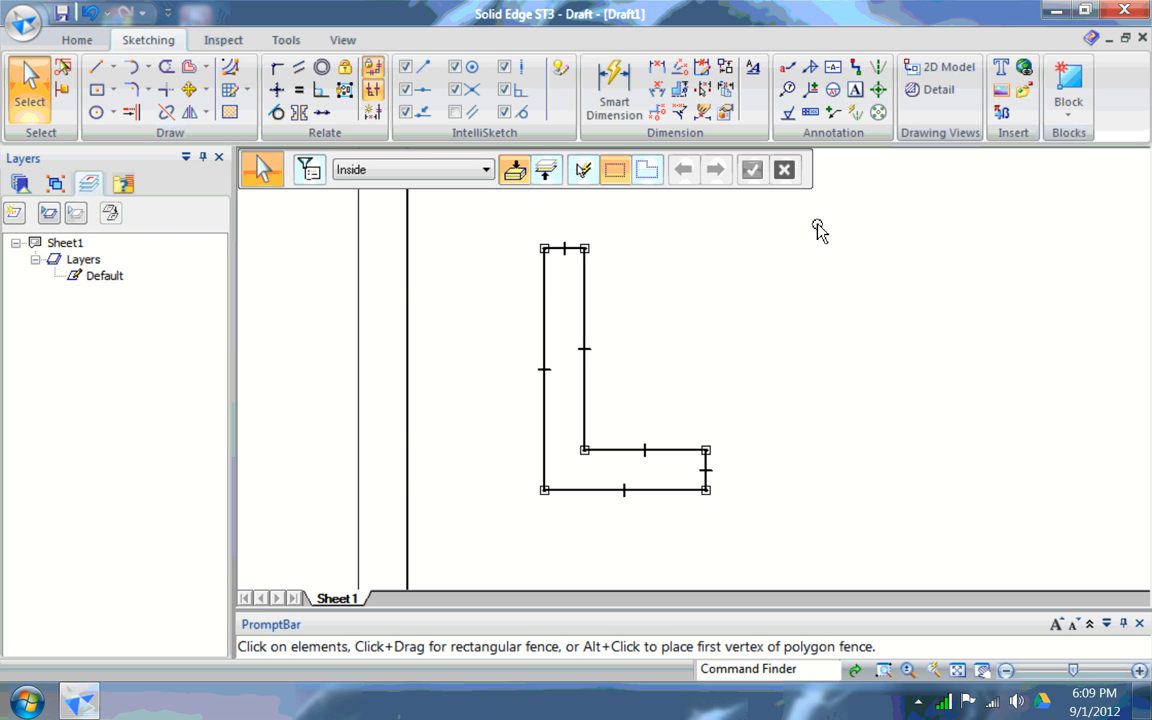
Set the length of the L-shape's inner vertical edge to 2 in and deselect it
key("ctrl+z")
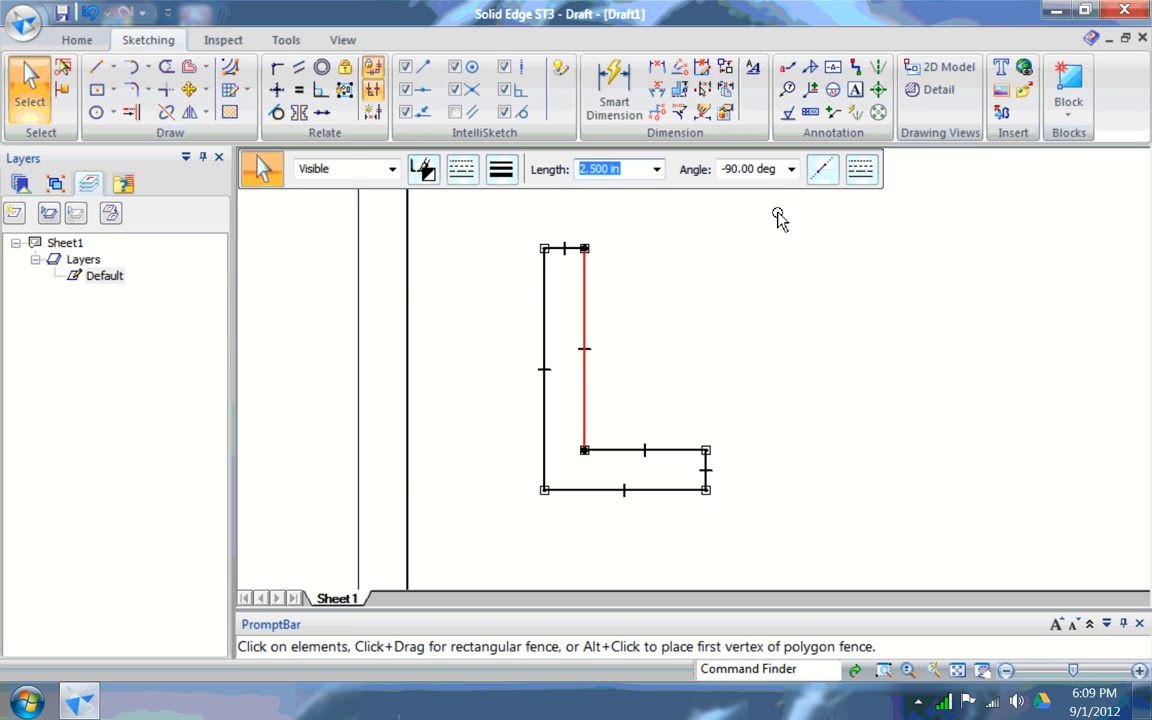
type("2")
key("Return")
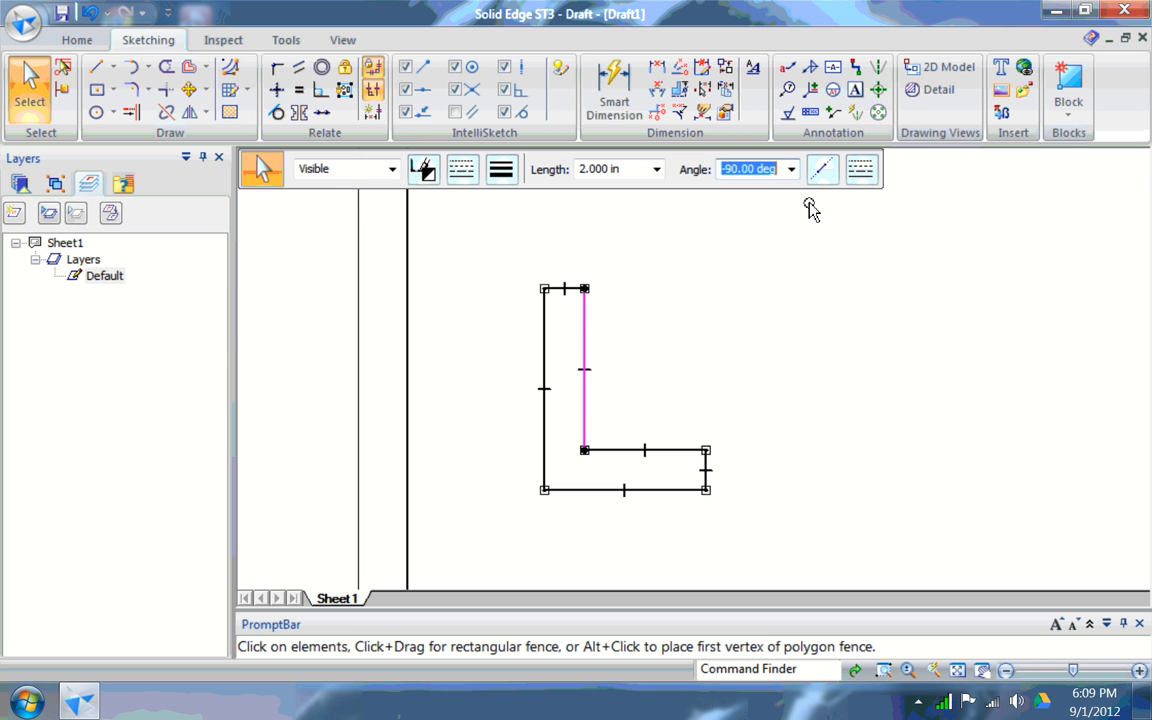
left_click(830, 206)
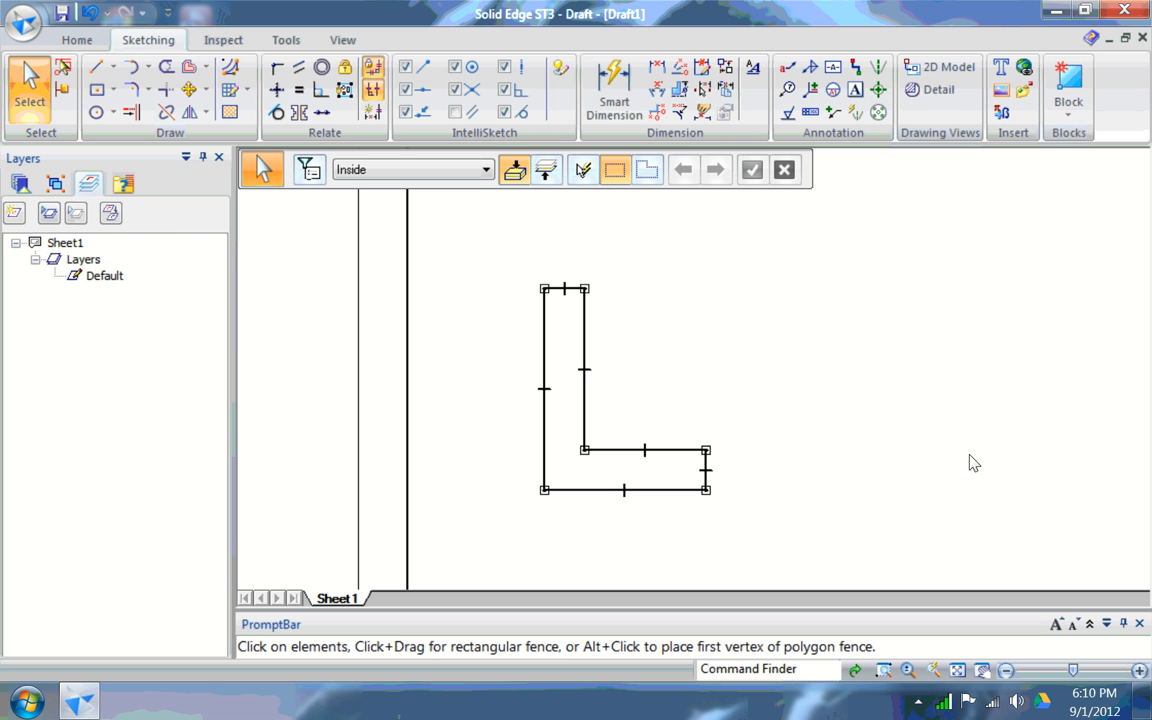
Set the length of the L-shape's top edge to 1 in
left_click(884, 670)
left_click_drag(447, 213, 798, 375)
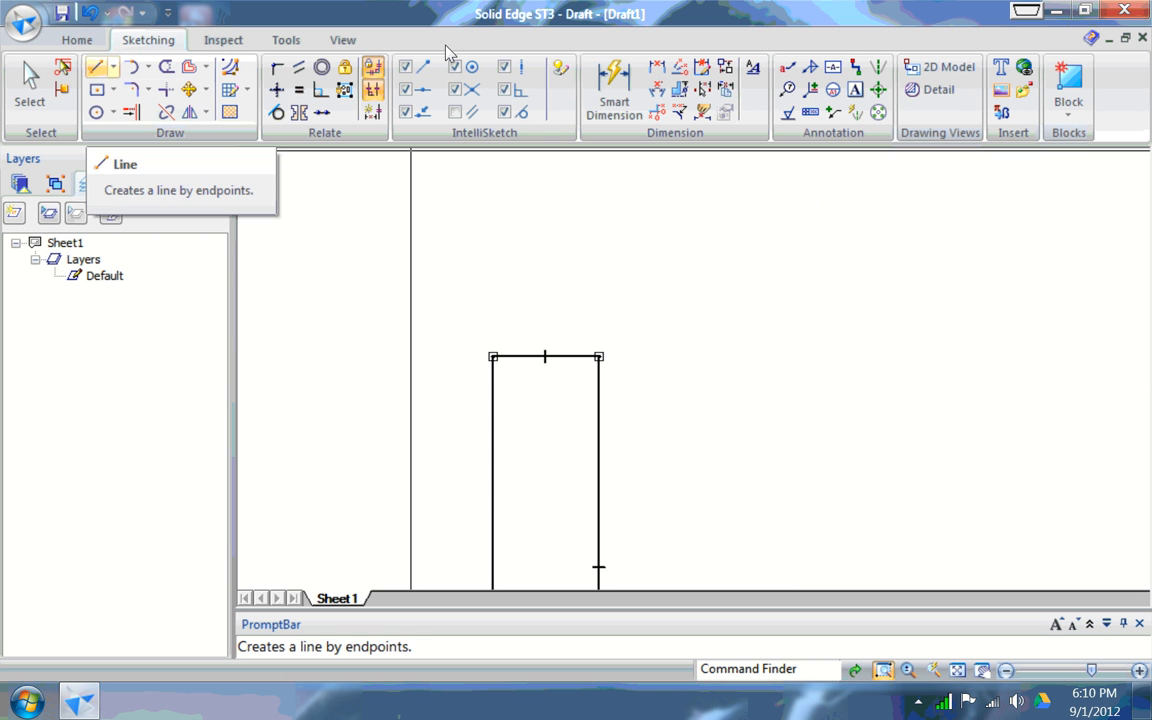
left_click(30, 88)
left_click(545, 356)
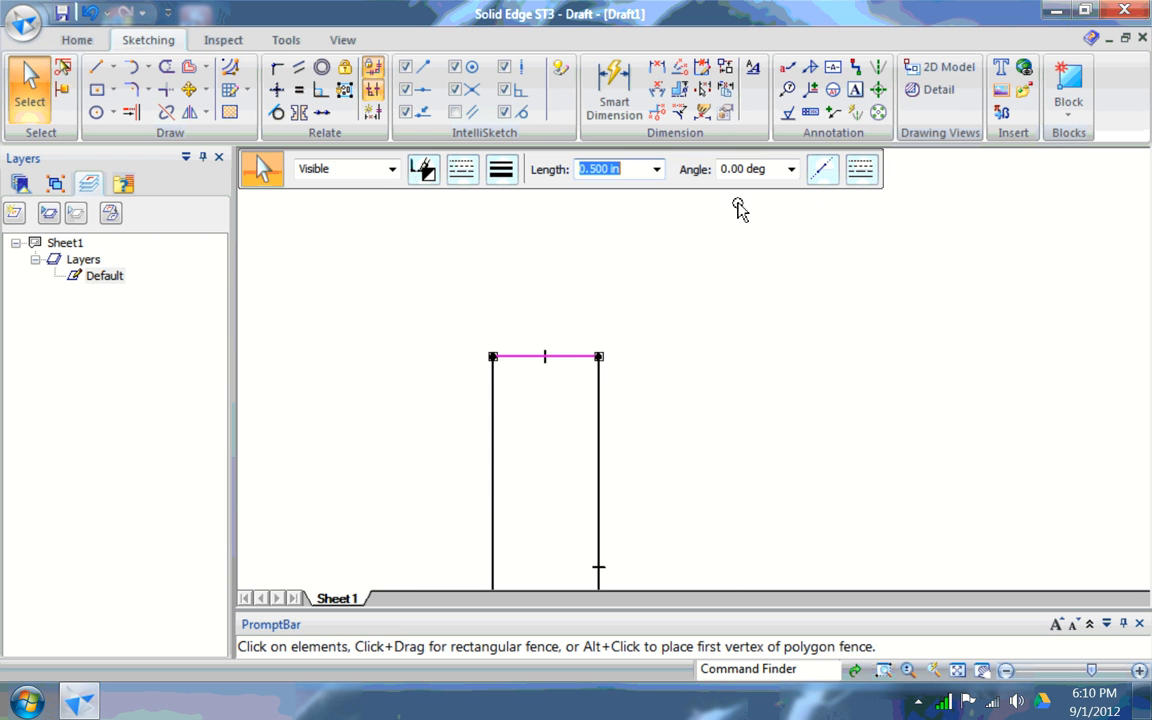
type("1")
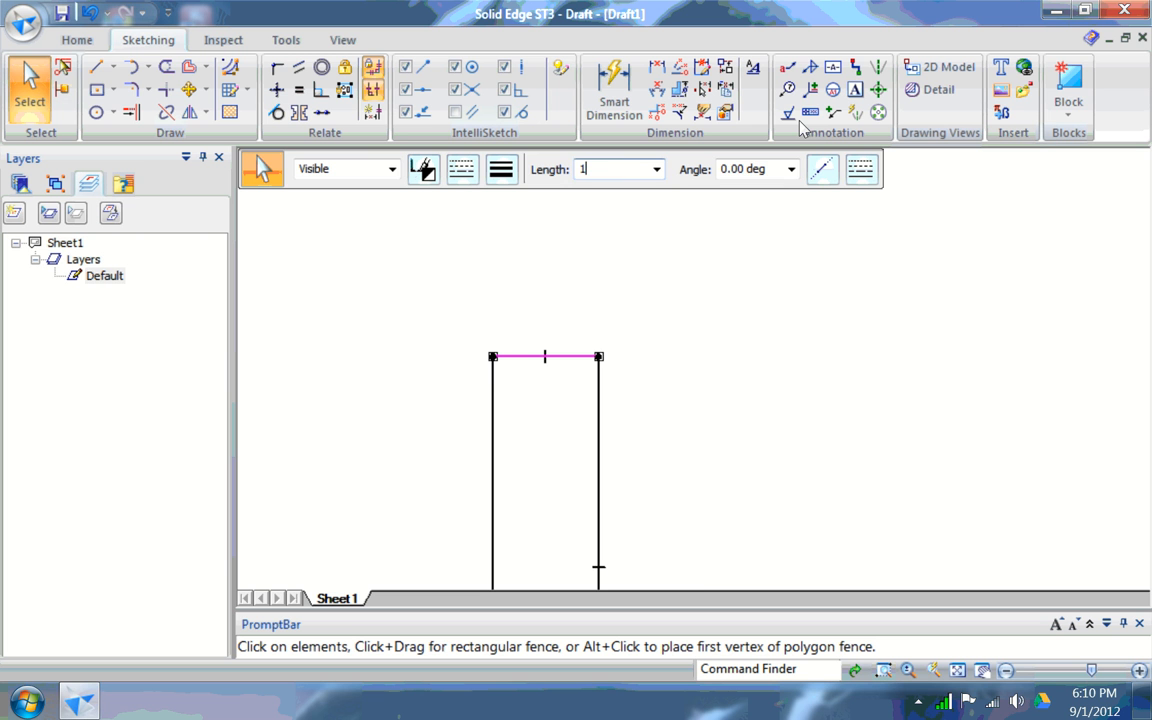
key("Tab")
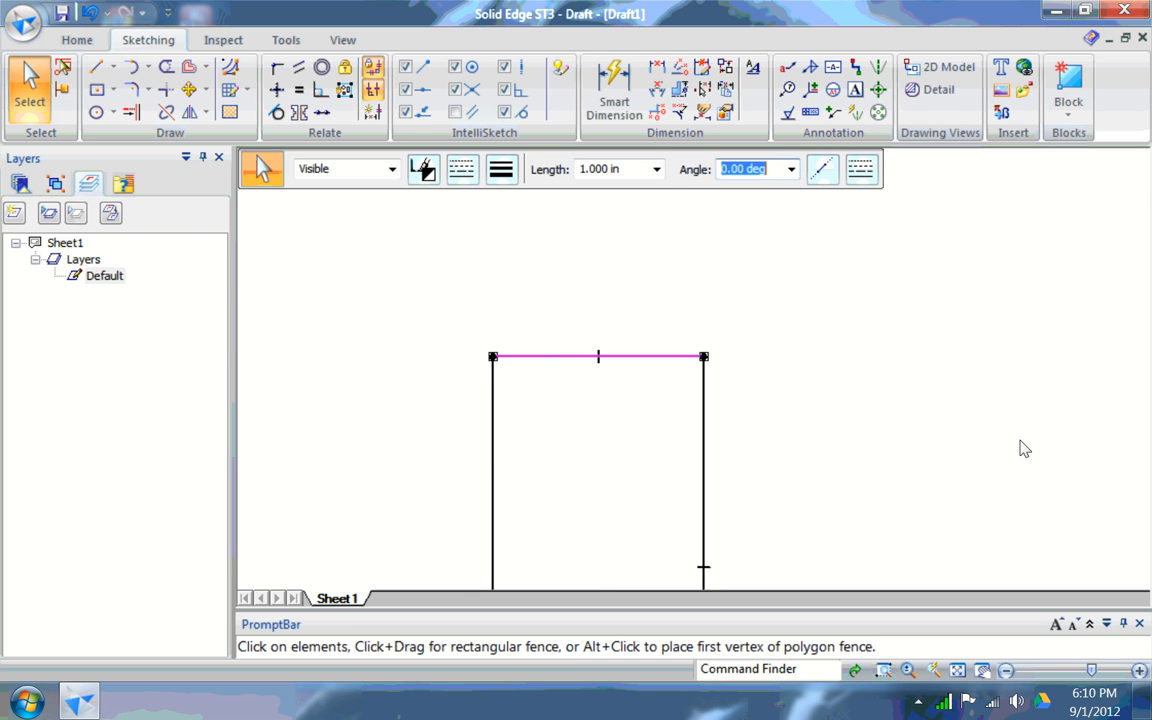
Set the length of the L-shape's short right edge to 1 in
key("ctrl+shift+f")
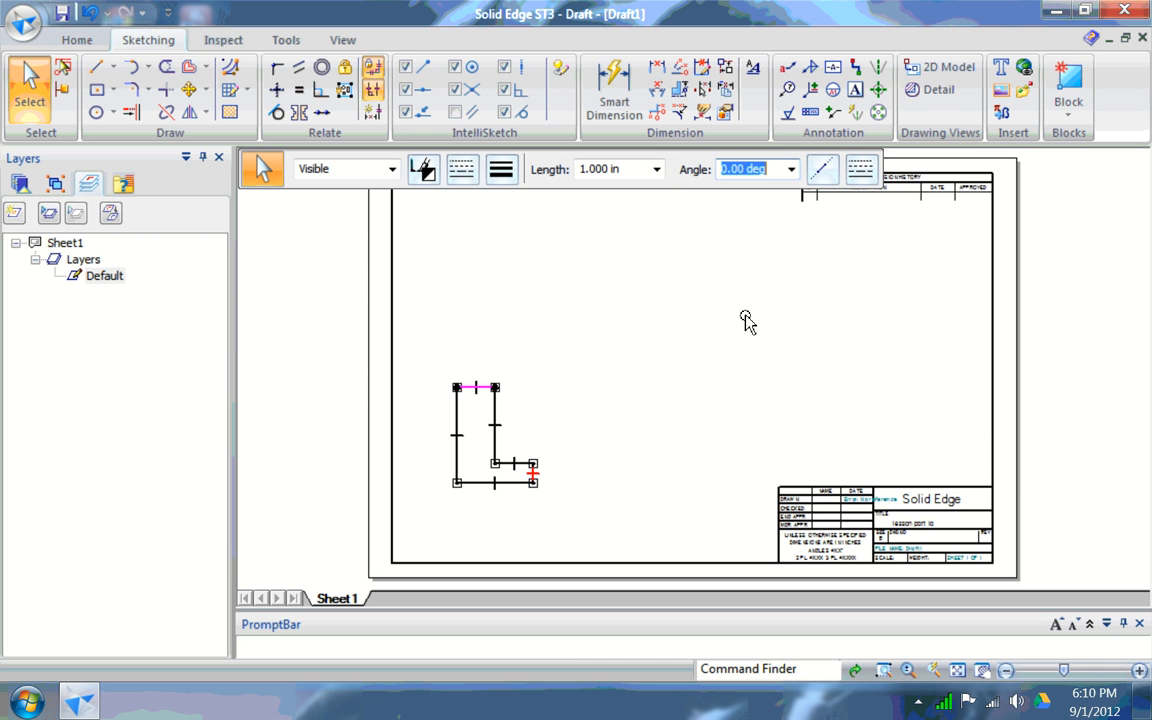
left_click(884, 670)
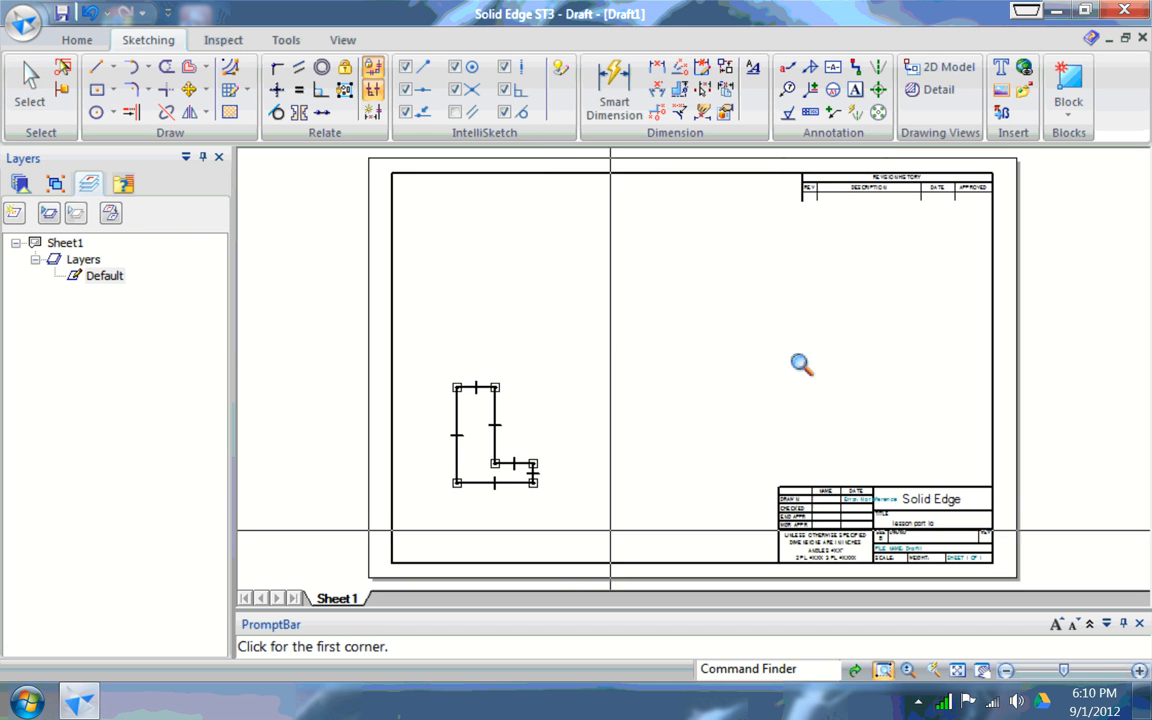
left_click_drag(609, 529, 465, 418)
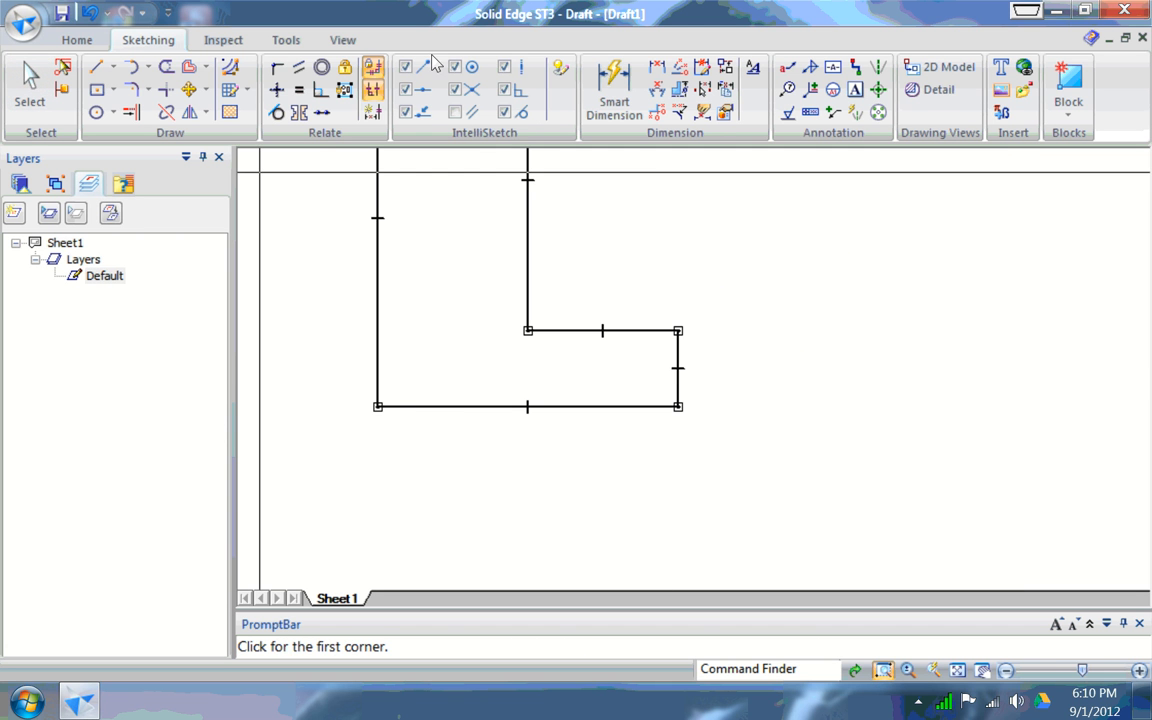
left_click(30, 88)
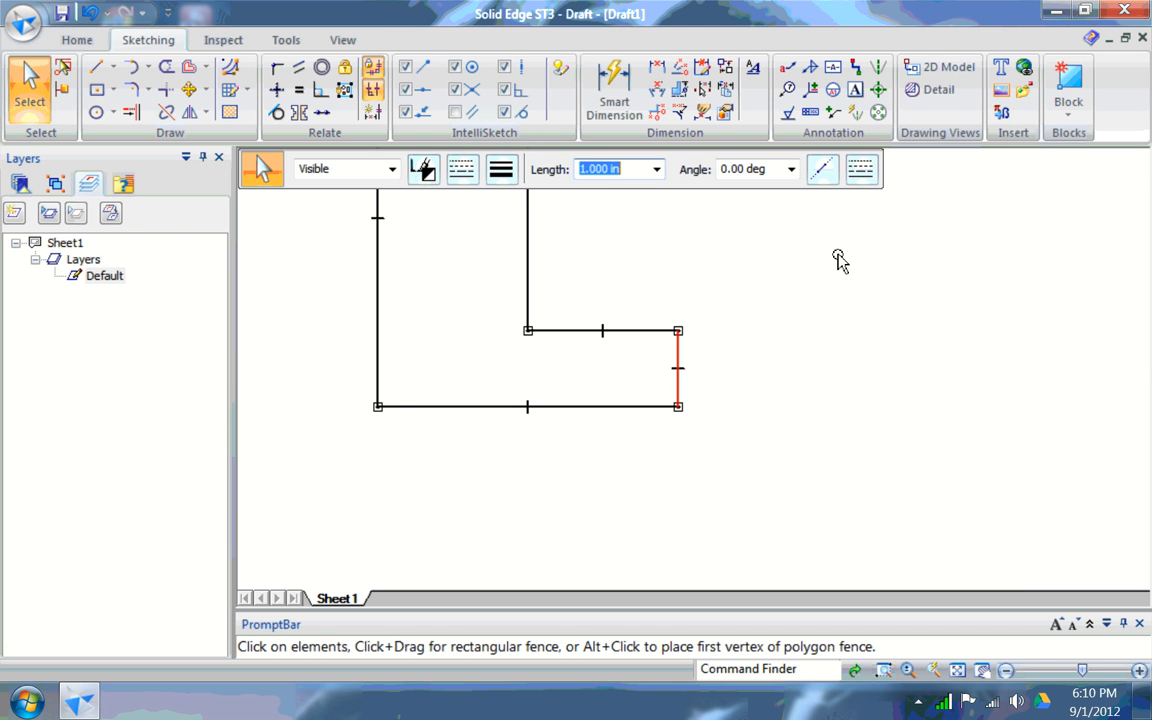
left_click(678, 368)
type("1")
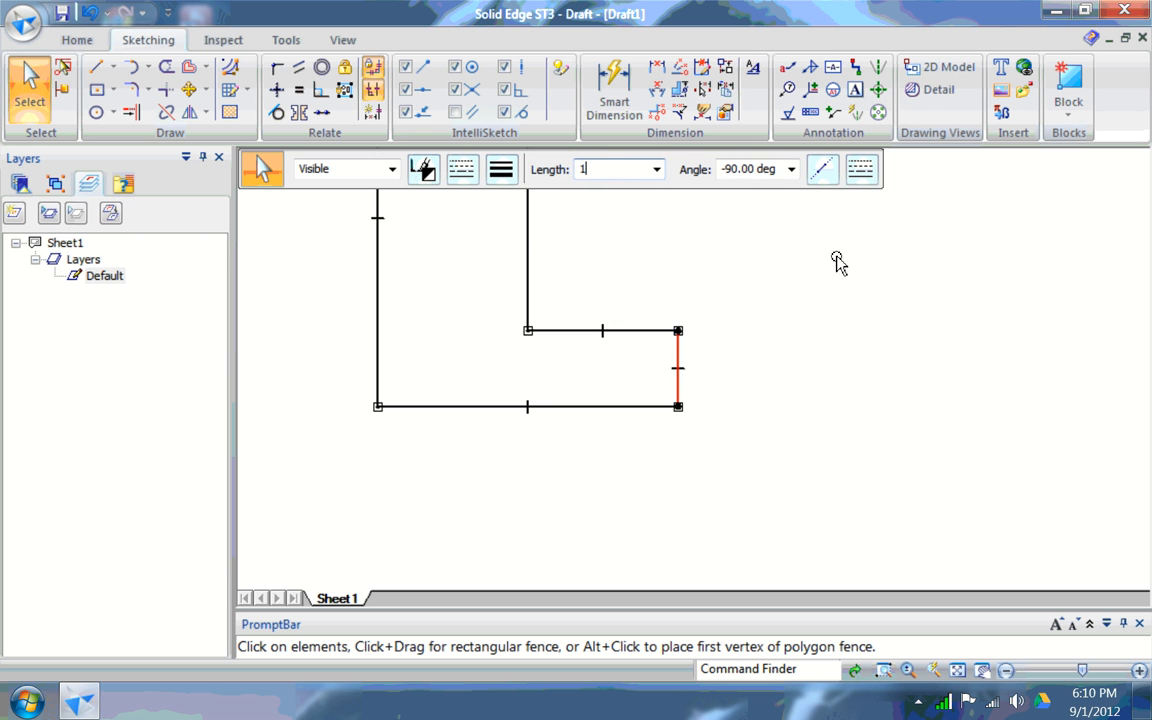
key("Tab")
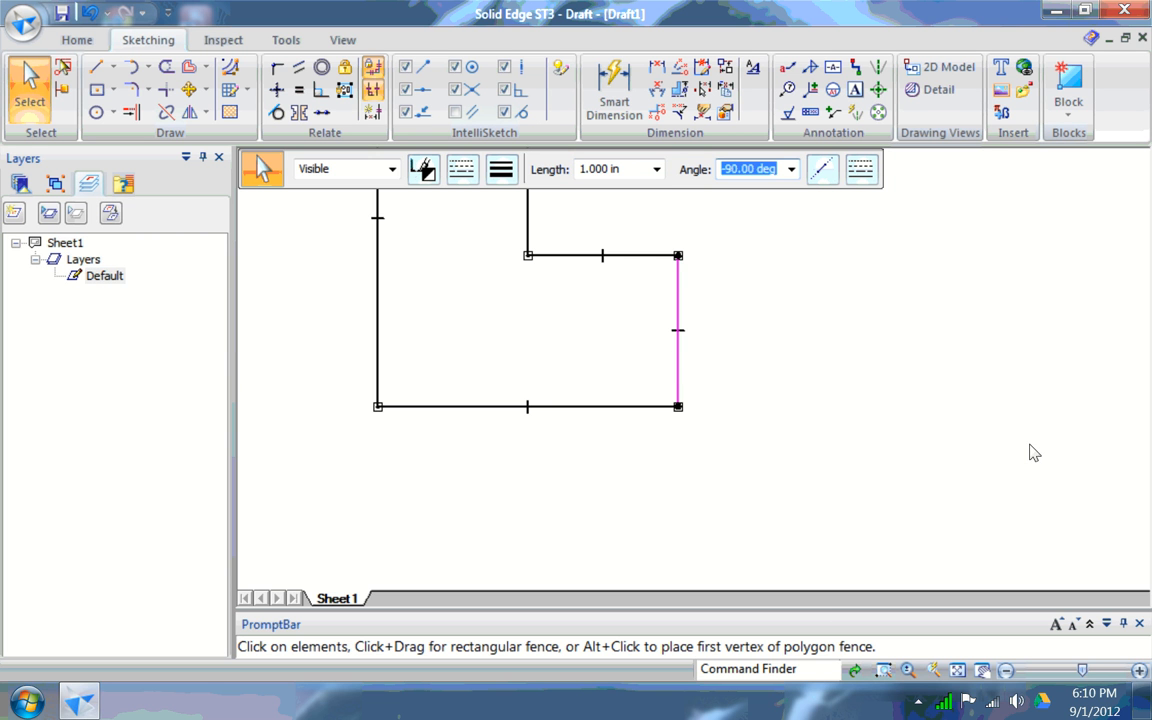
key("ctrl+shift+a")
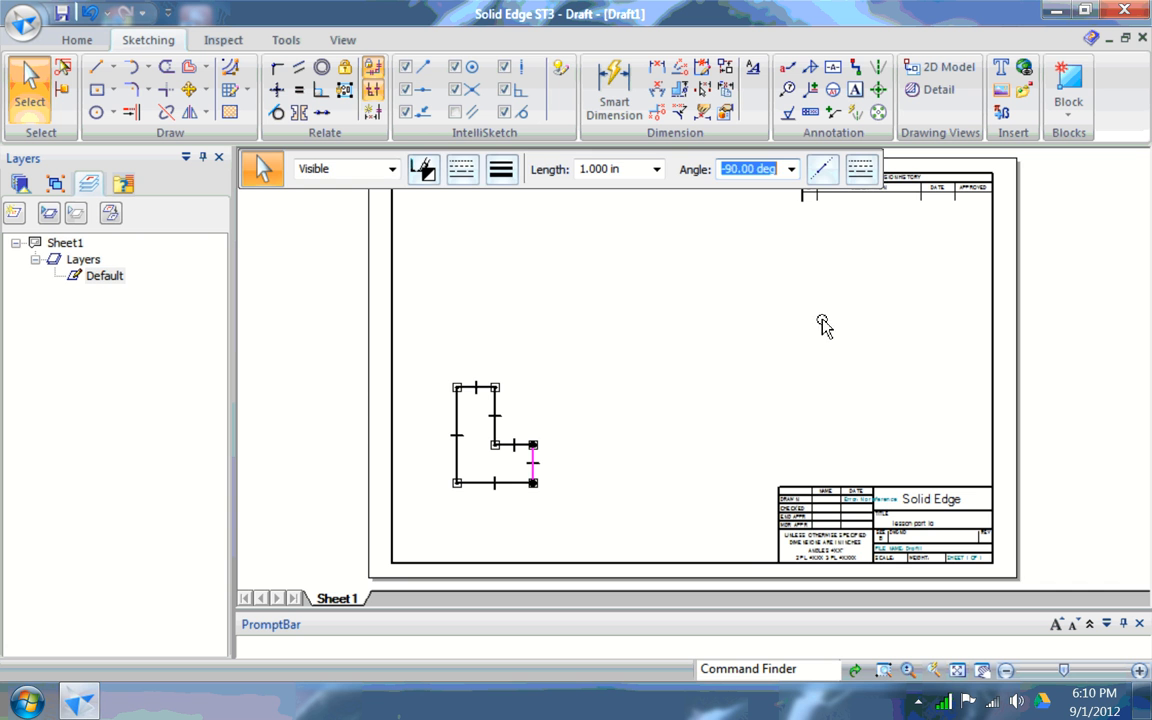
left_click(883, 669)
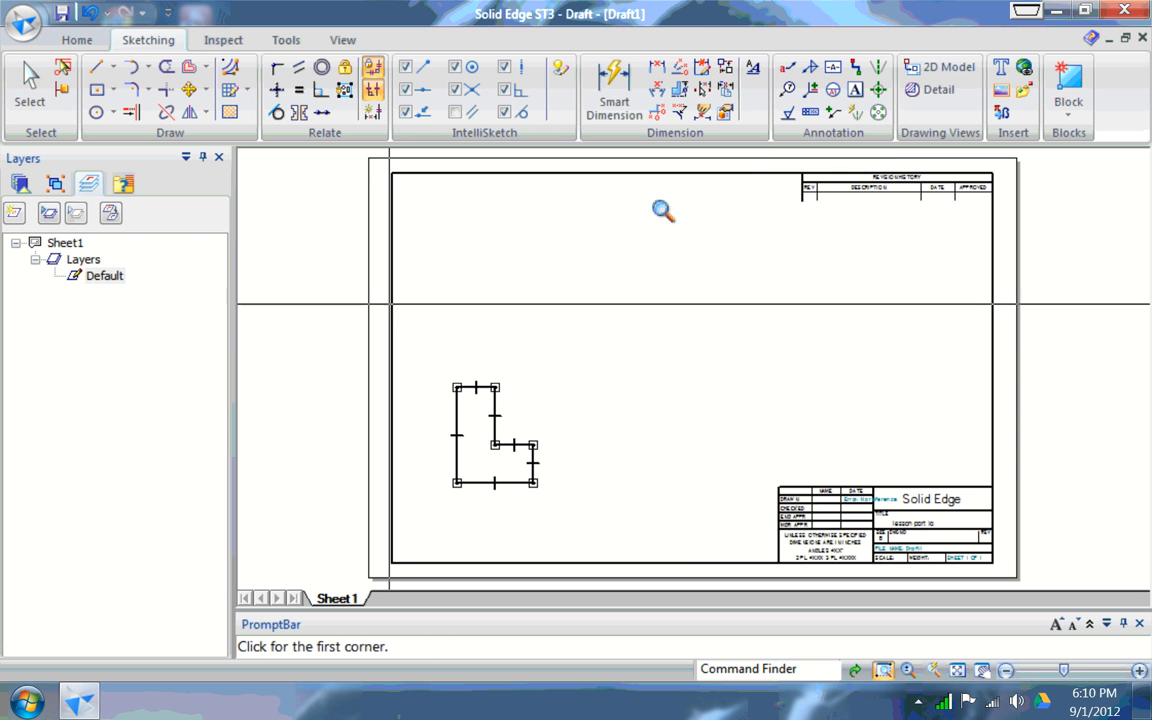
left_click_drag(760, 342, 789, 382)
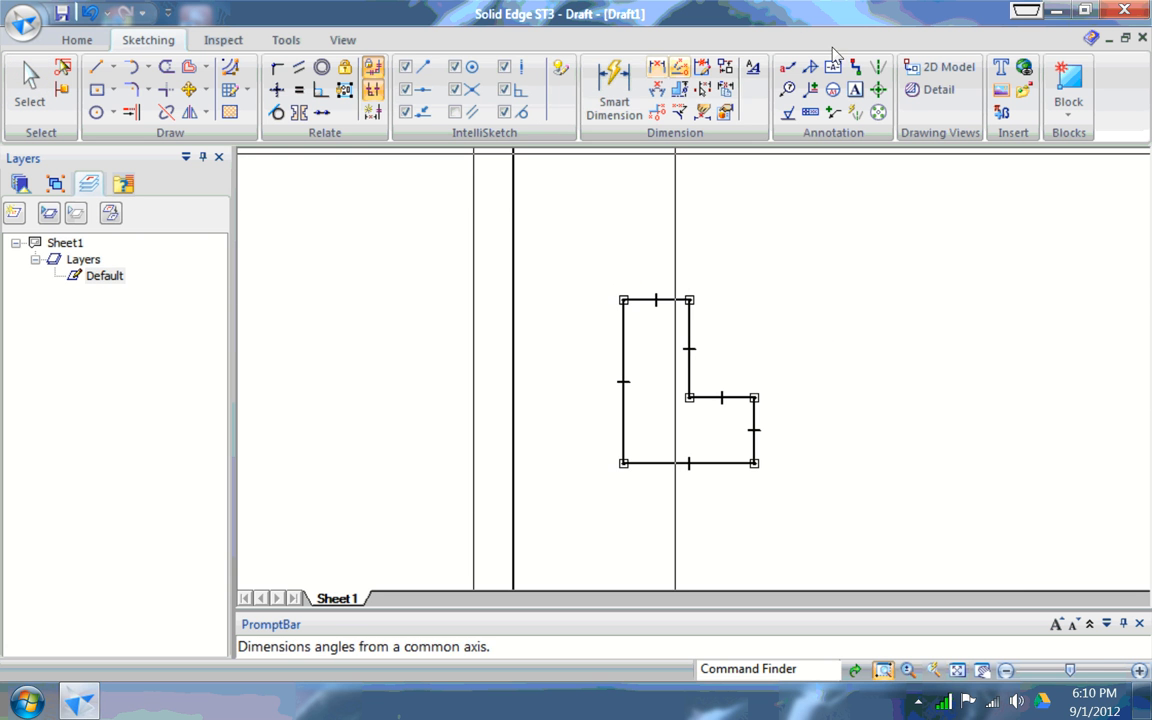
left_click(614, 92)
left_click(623, 340)
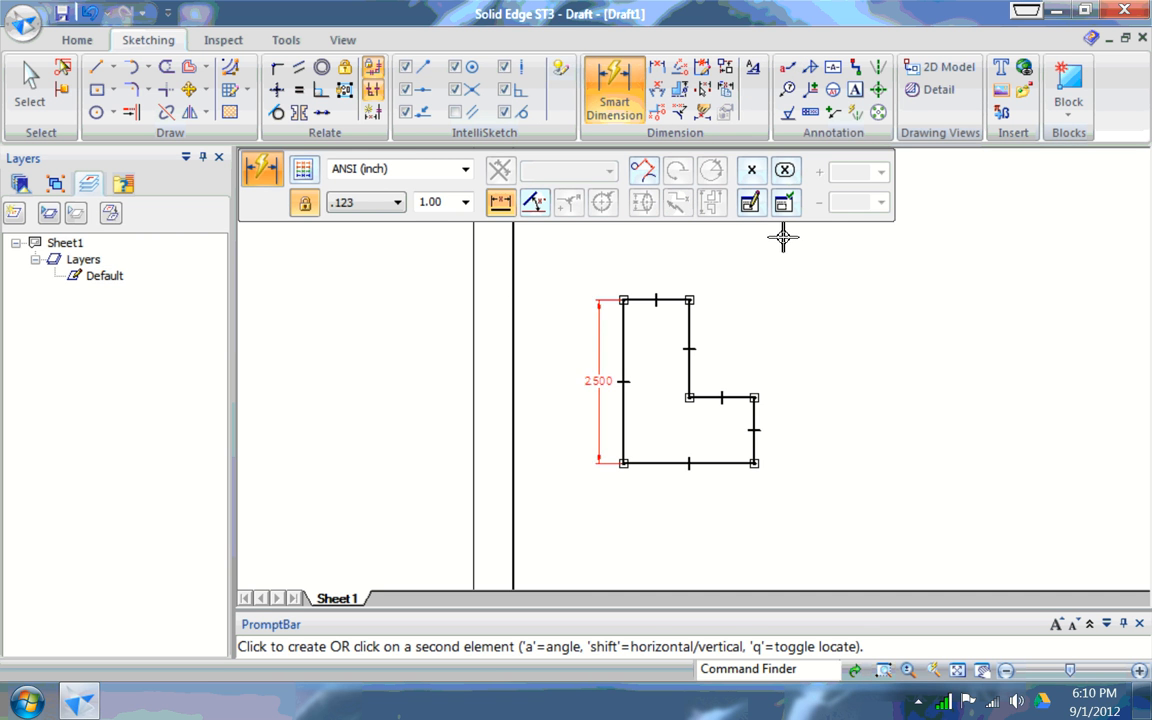
right_click(793, 232)
key("Escape")
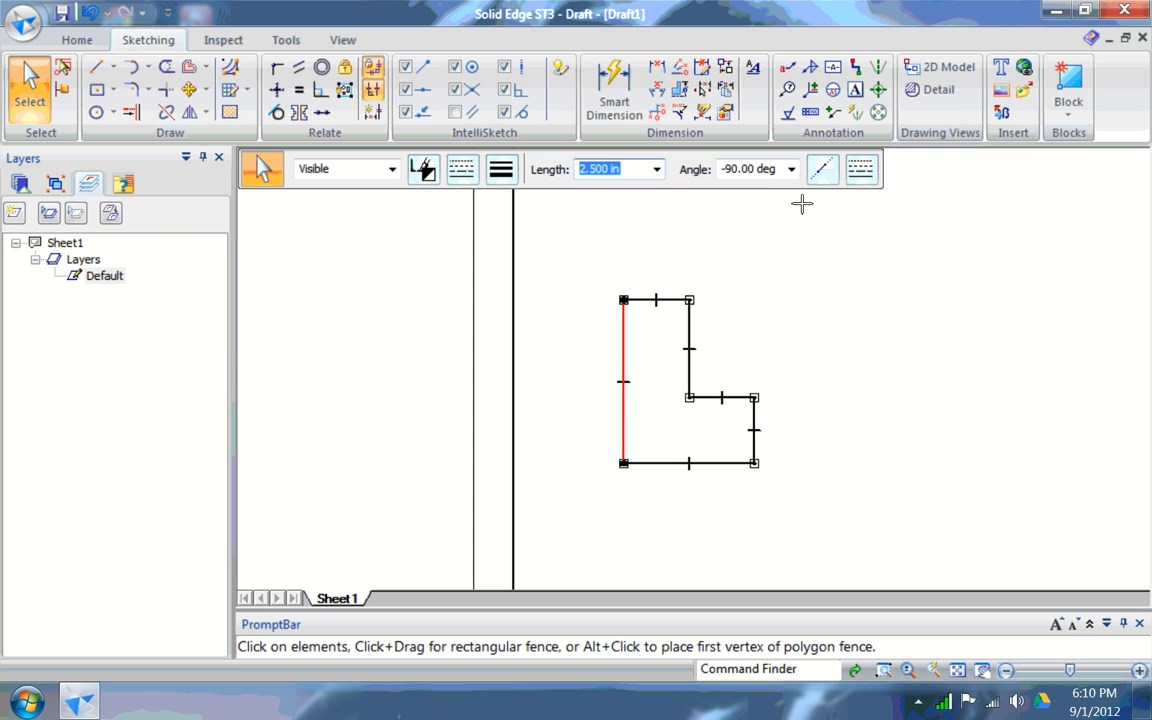
Set the L-shape's left edge back to a length of 3 in
type("3")
key("Tab")
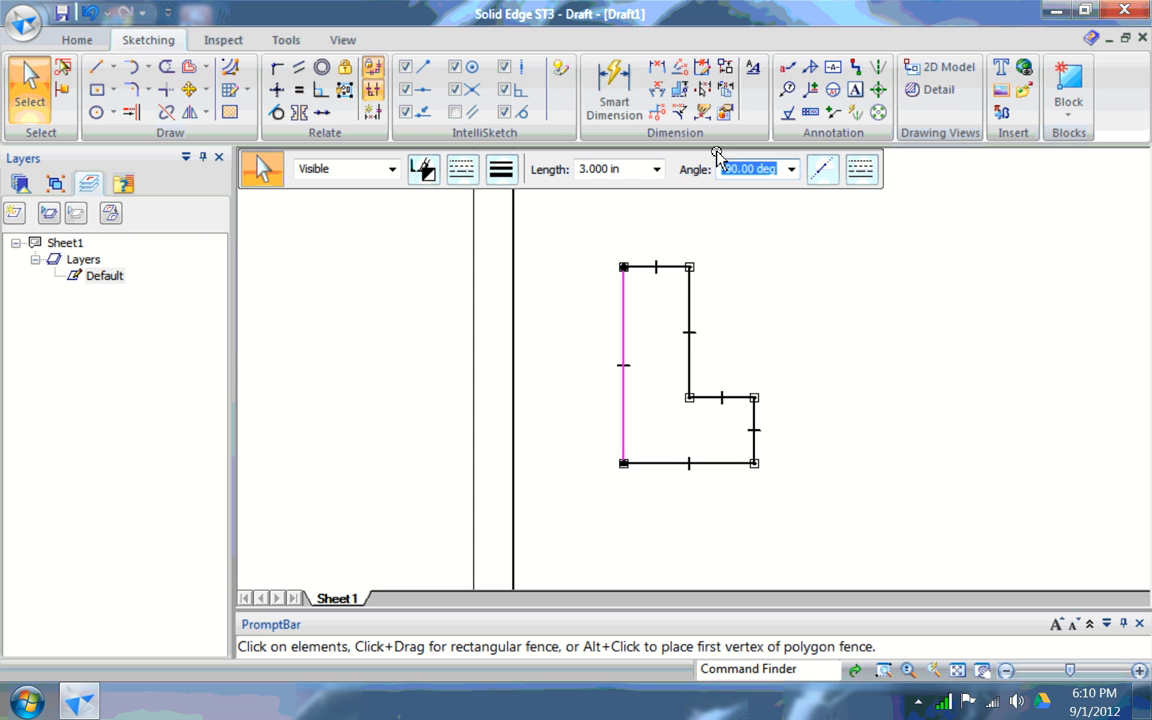
Dimension the L-shape's left edge and bottom edge, placing both dimensions outside the outline
left_click(614, 92)
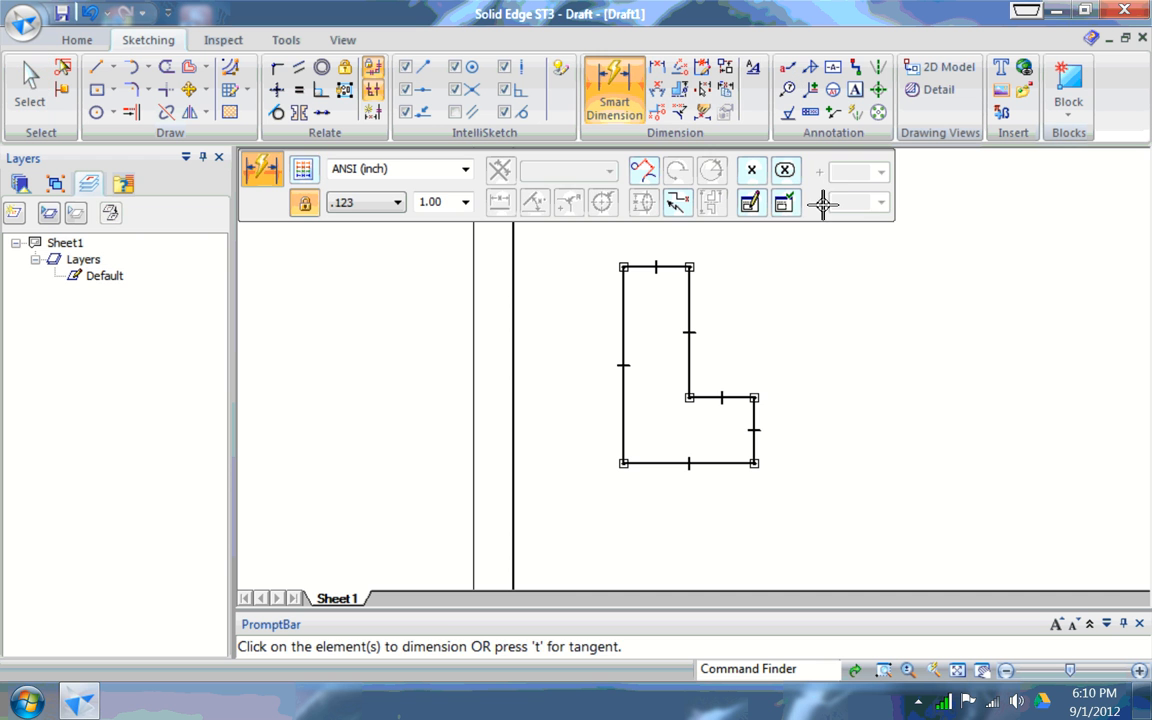
left_click(622, 366)
left_click(573, 362)
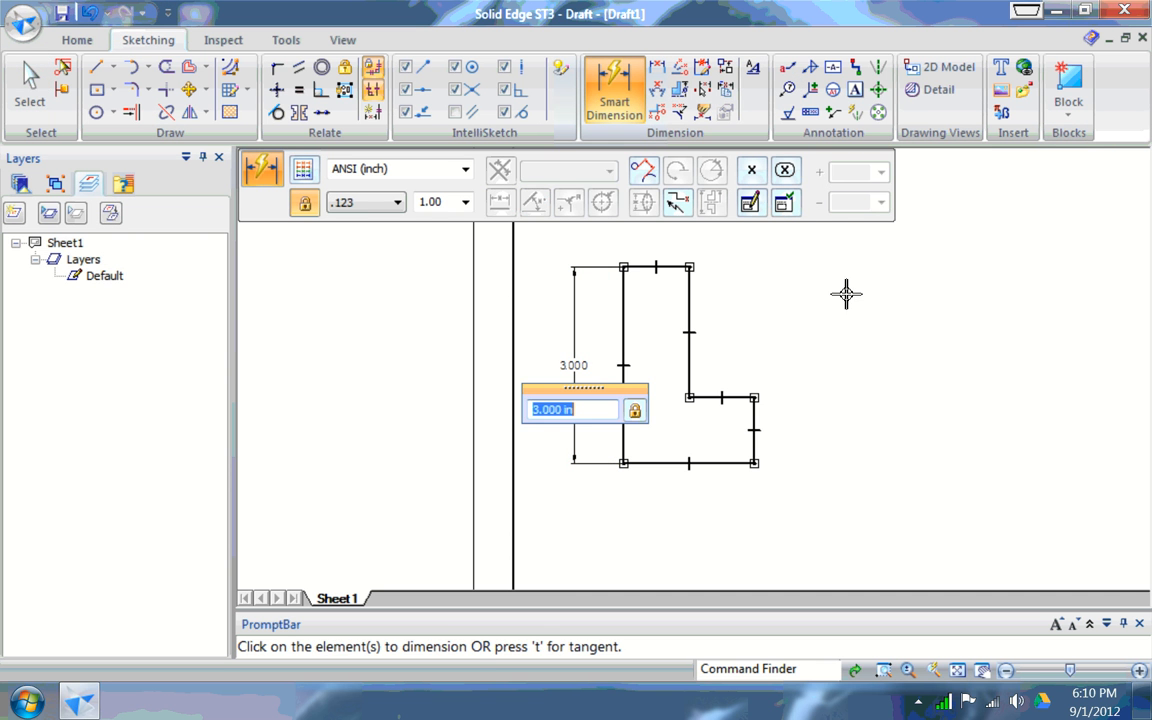
left_click(699, 463)
left_click(699, 508)
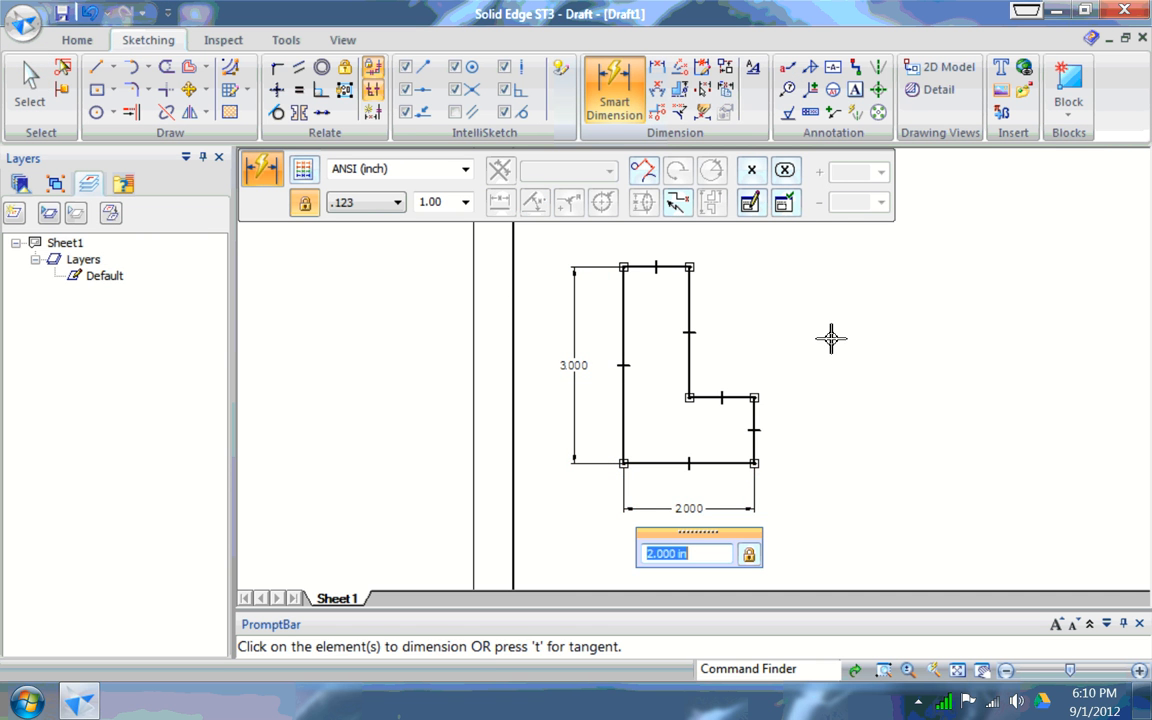
Dimension the L-shape's short right edge and the inner horizontal edge of its step, placing the latter dimension above that edge
left_click(754, 430)
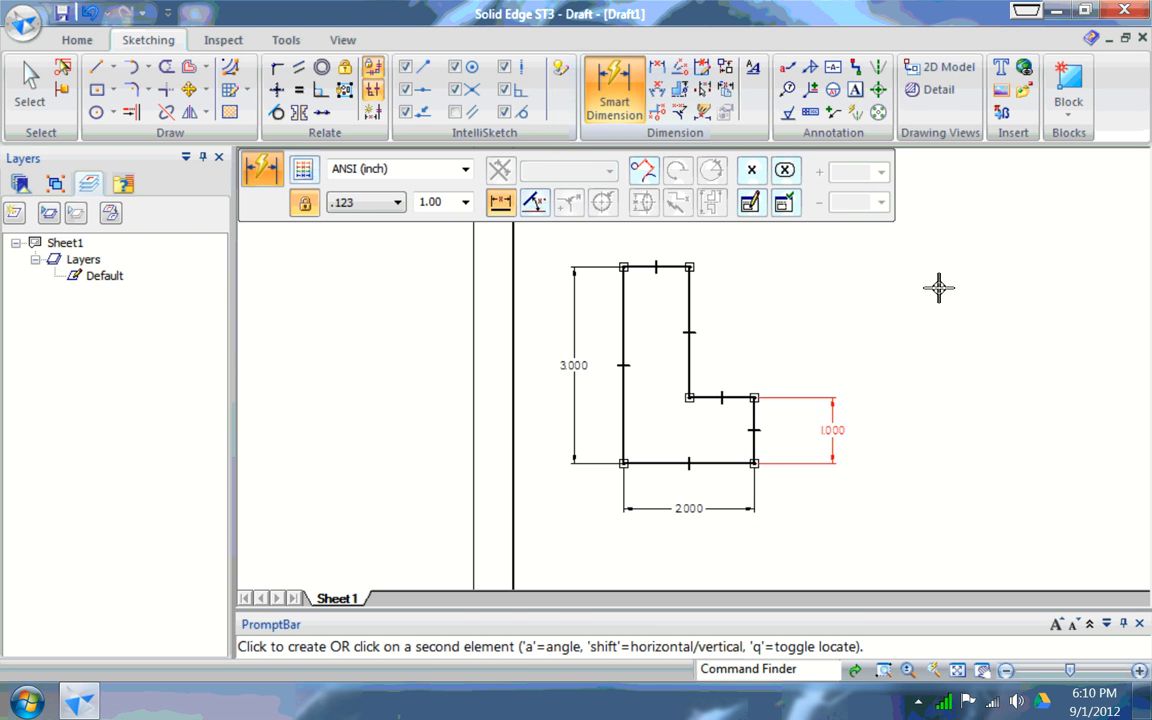
left_click(835, 430)
left_click(722, 397)
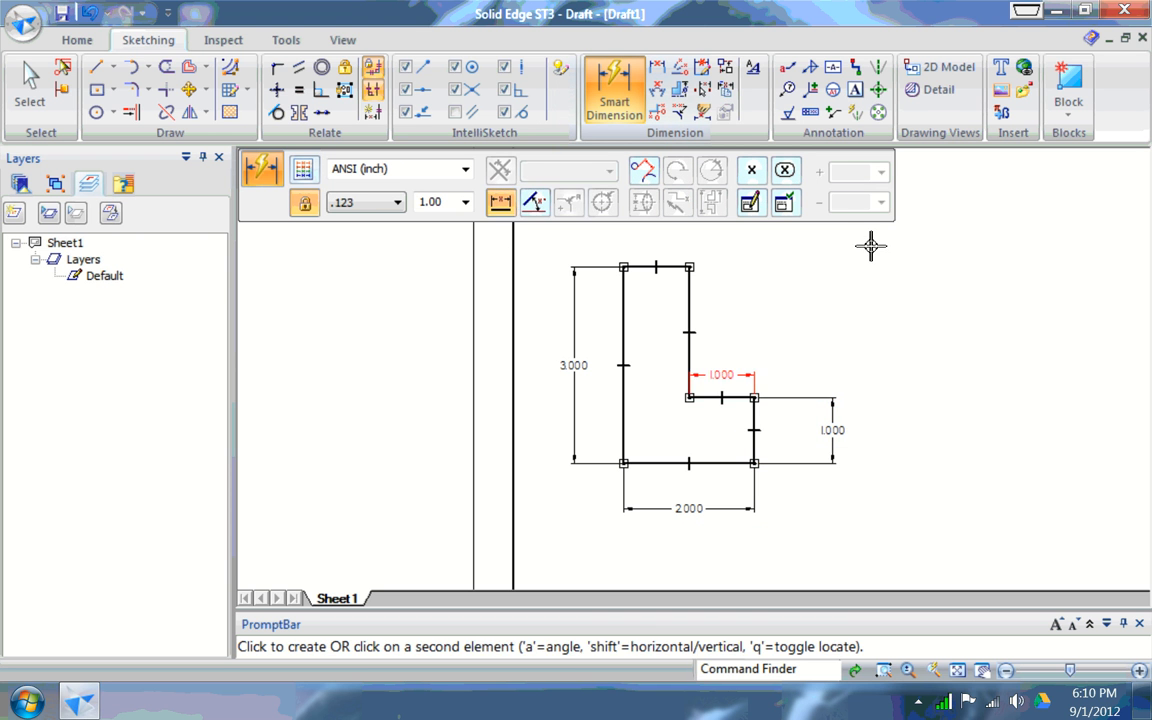
left_click(722, 345)
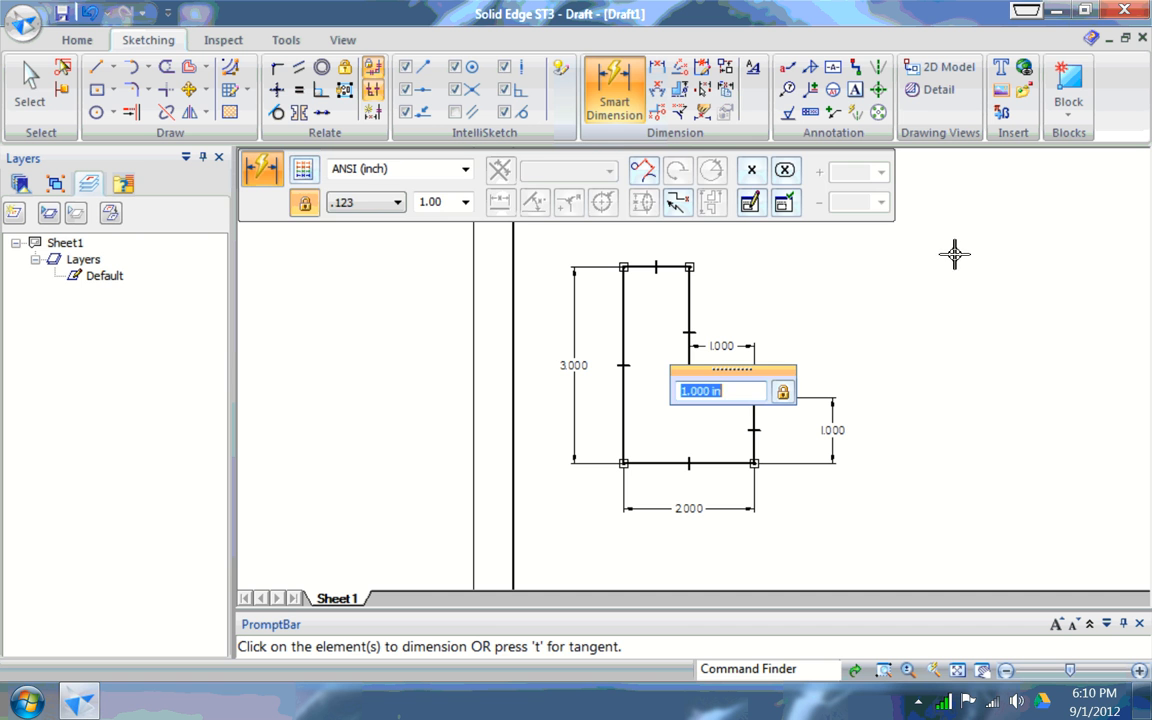
key("Escape")
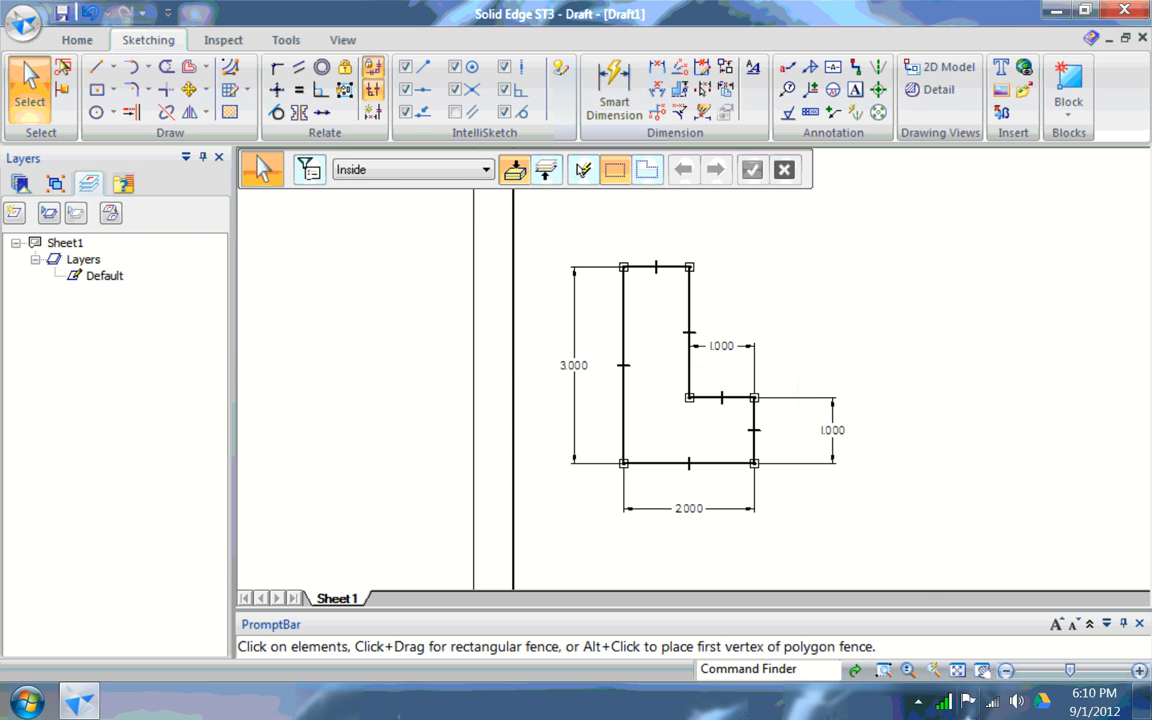
Turn on the projection line for the L-shape's bottom edge
left_click(957, 670)
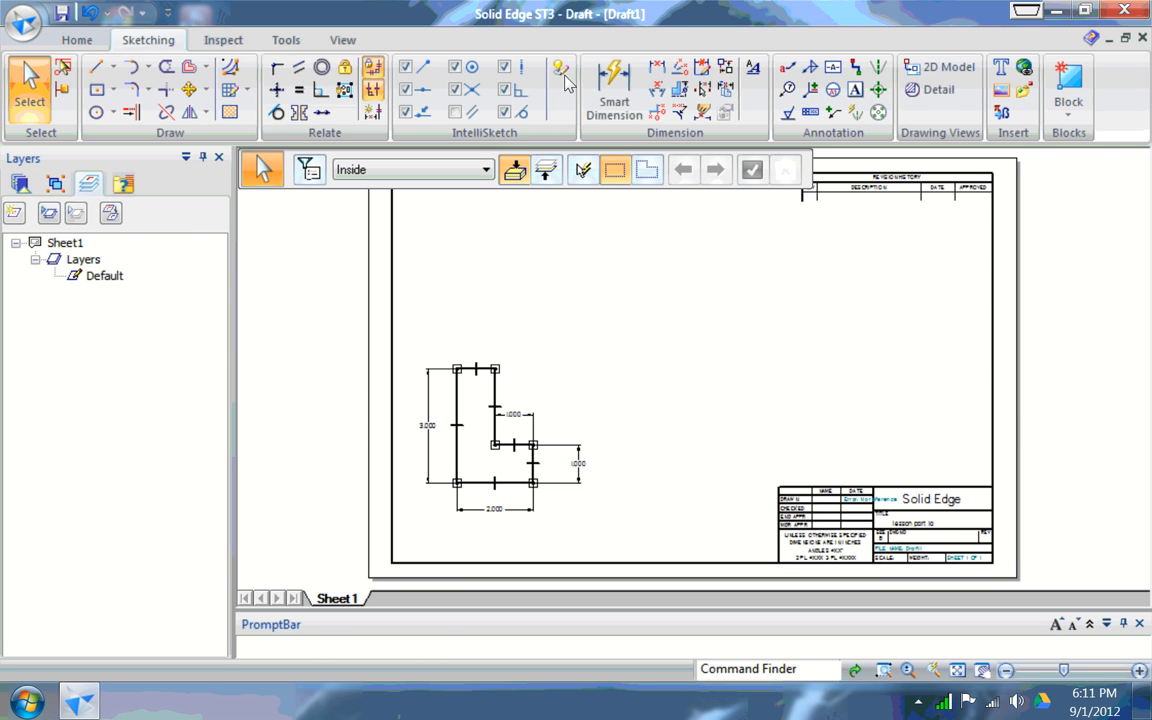
left_click(97, 66)
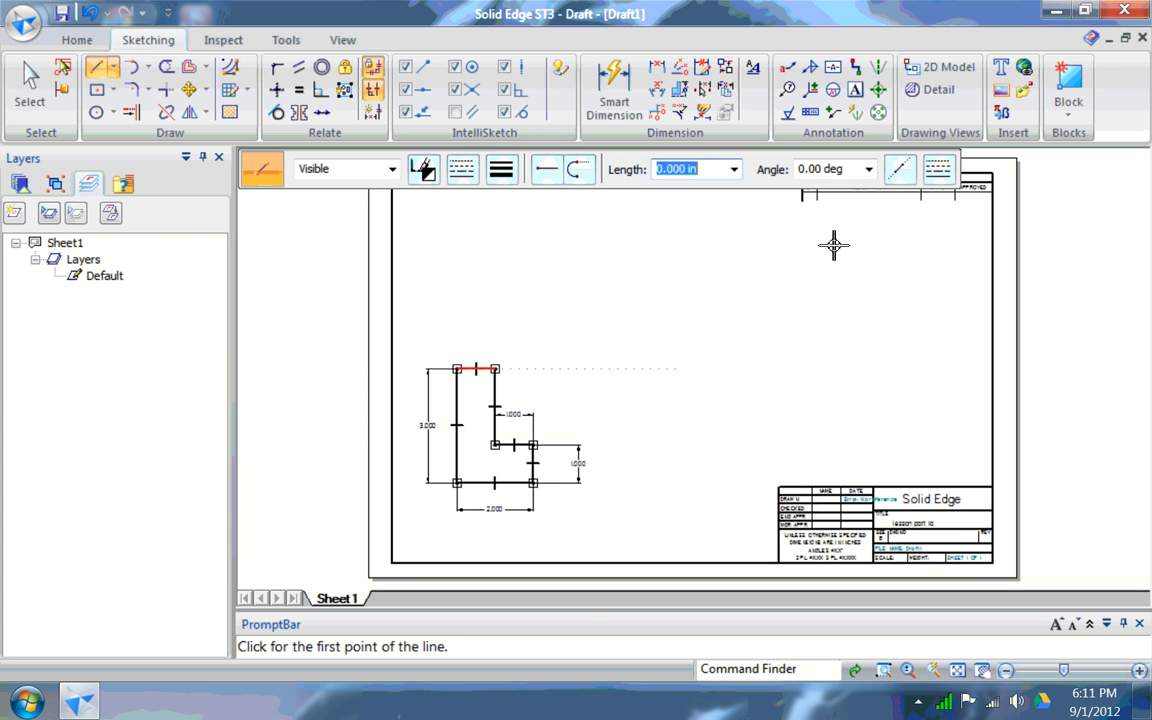
key("Escape")
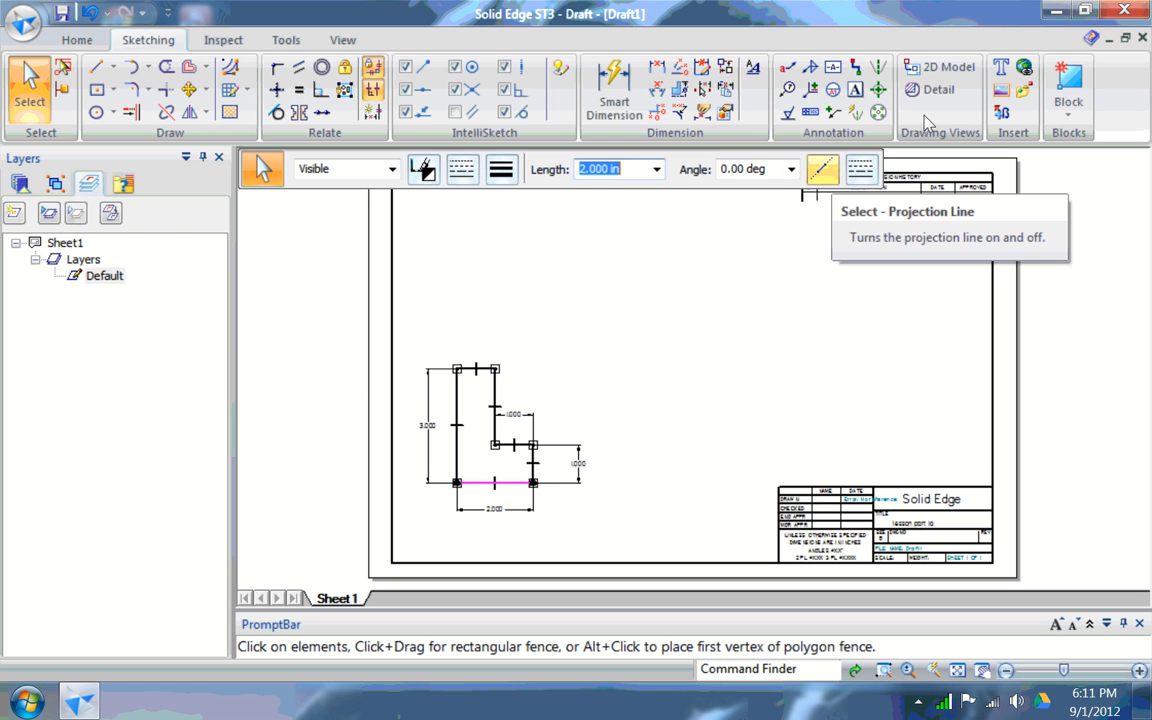
left_click(822, 169)
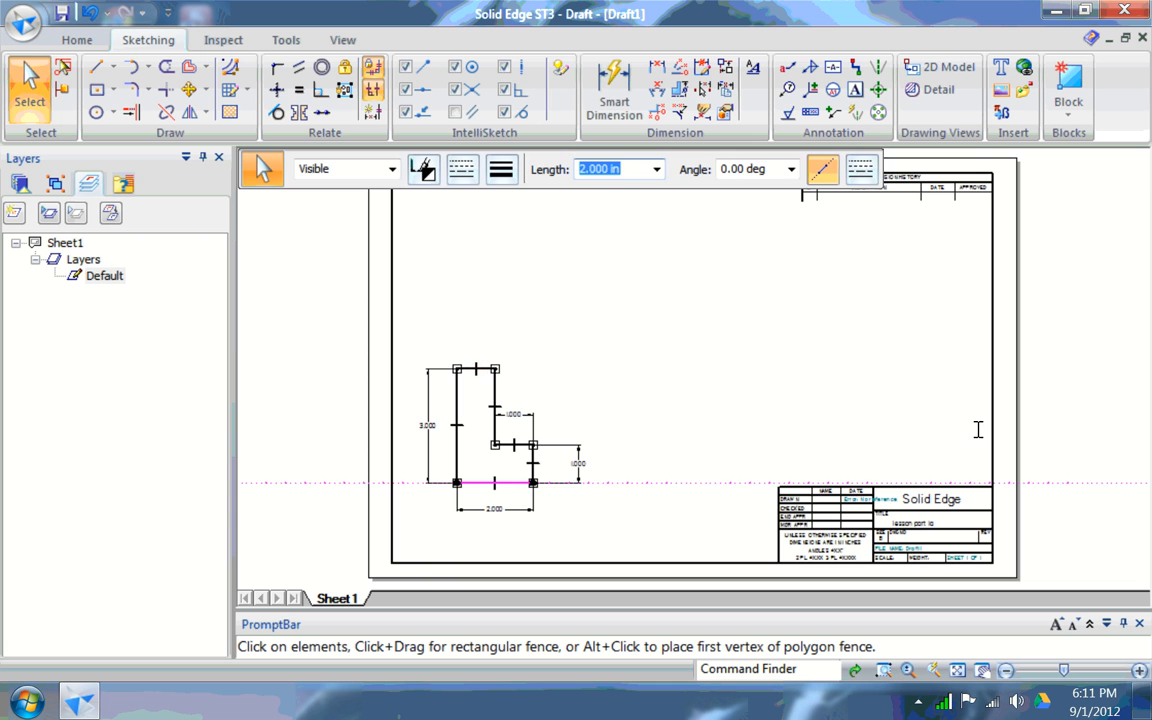
Turn on projection lines for the L-shape's top edge and inner horizontal edge
left_click(884, 670)
mouse_move(397, 310)
left_mouse_down()
mouse_move(562, 528)
mouse_move(691, 541)
left_mouse_up()
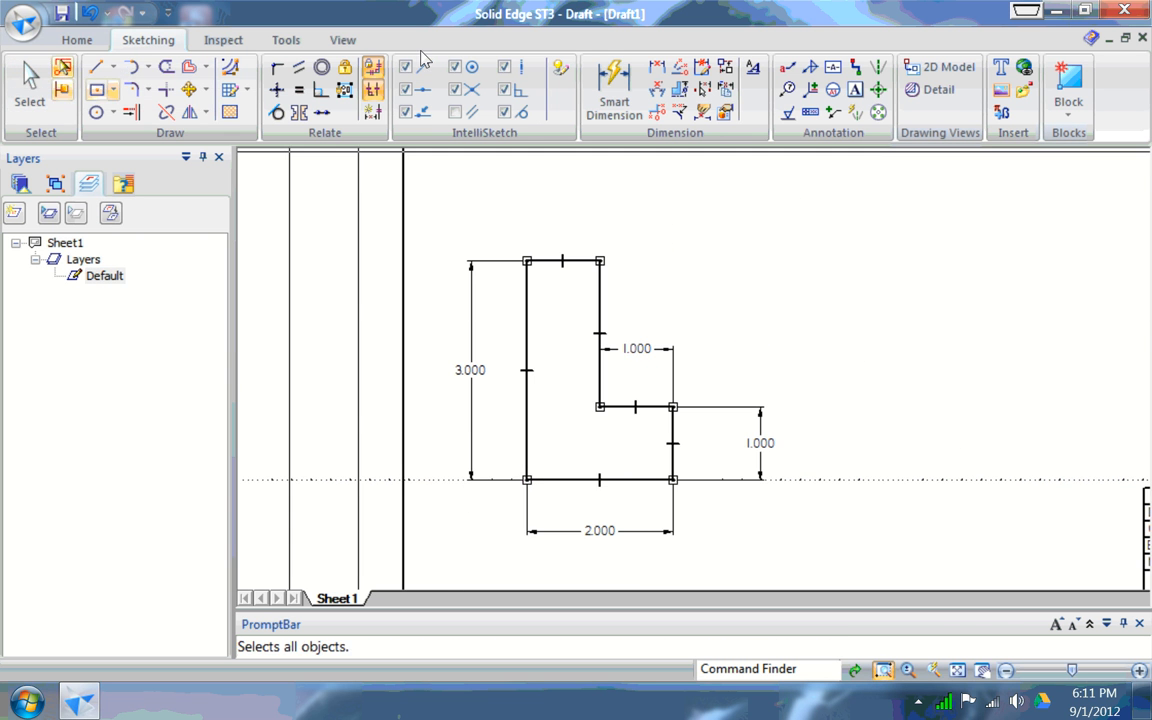
left_click(30, 88)
left_click(600, 480)
key("Escape")
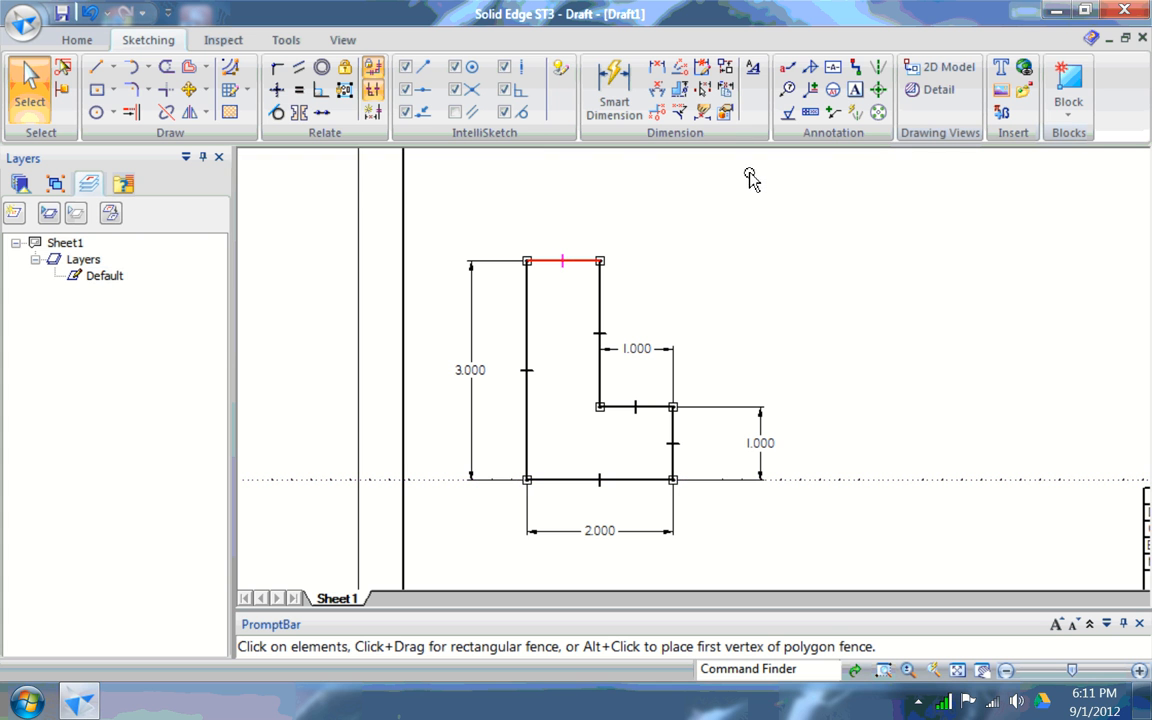
left_click(563, 261)
left_click(822, 169)
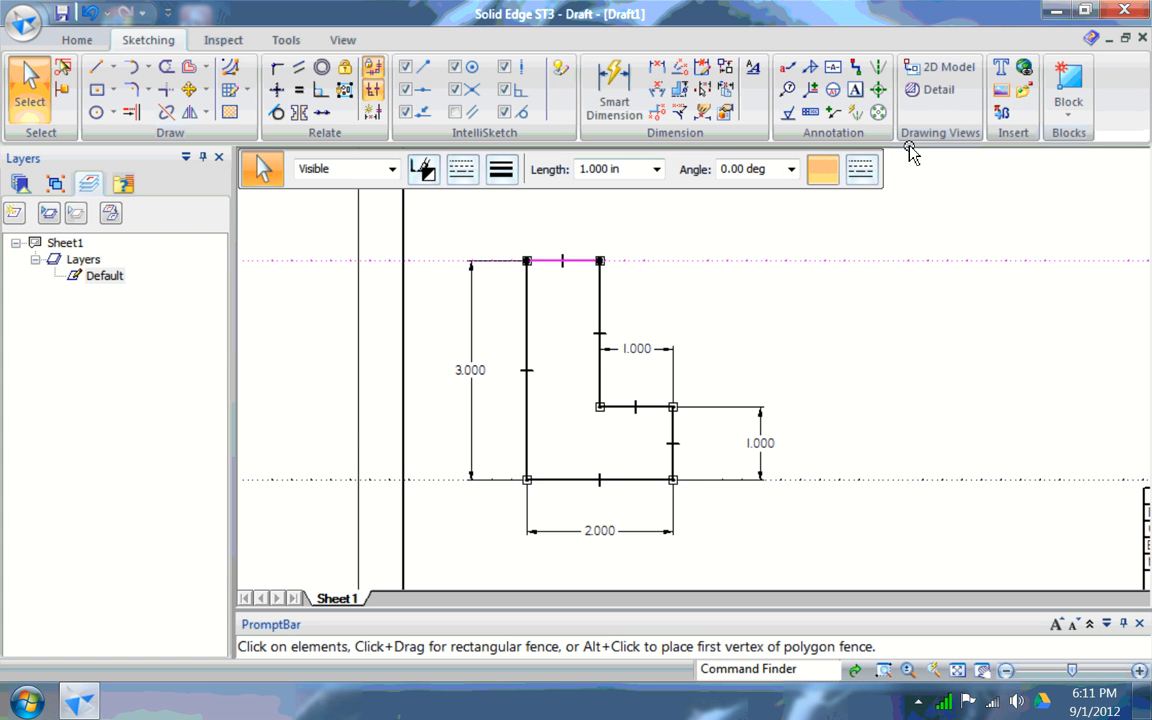
left_click(636, 407)
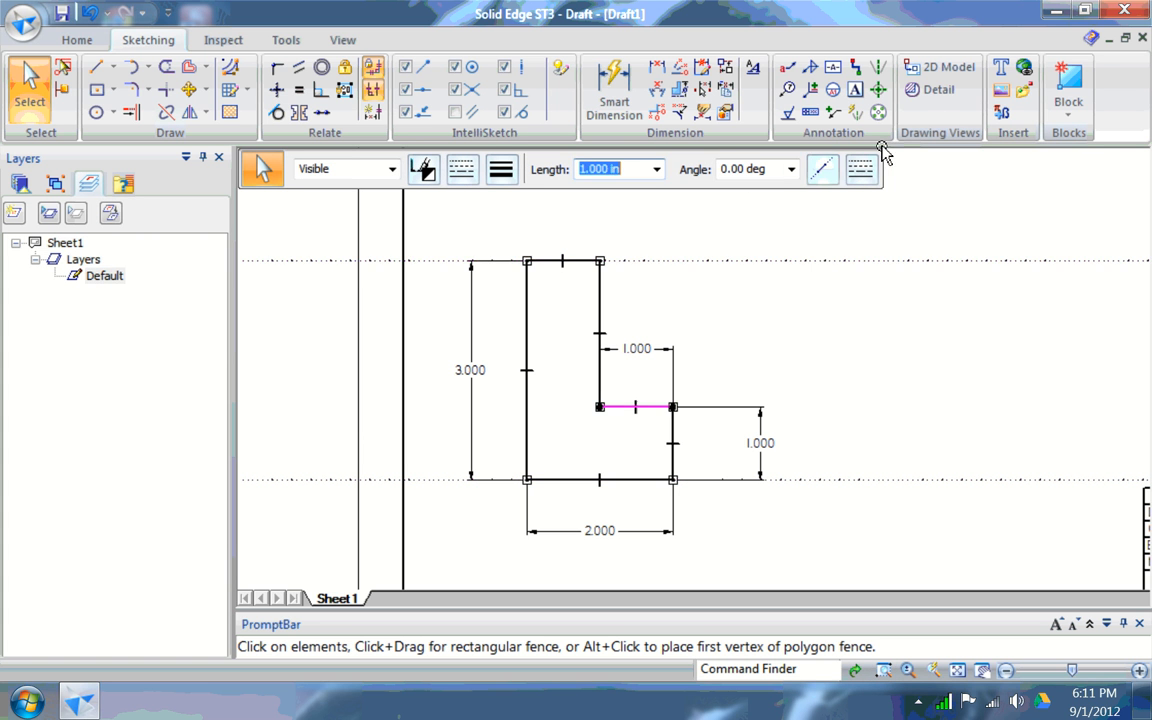
left_click(822, 169)
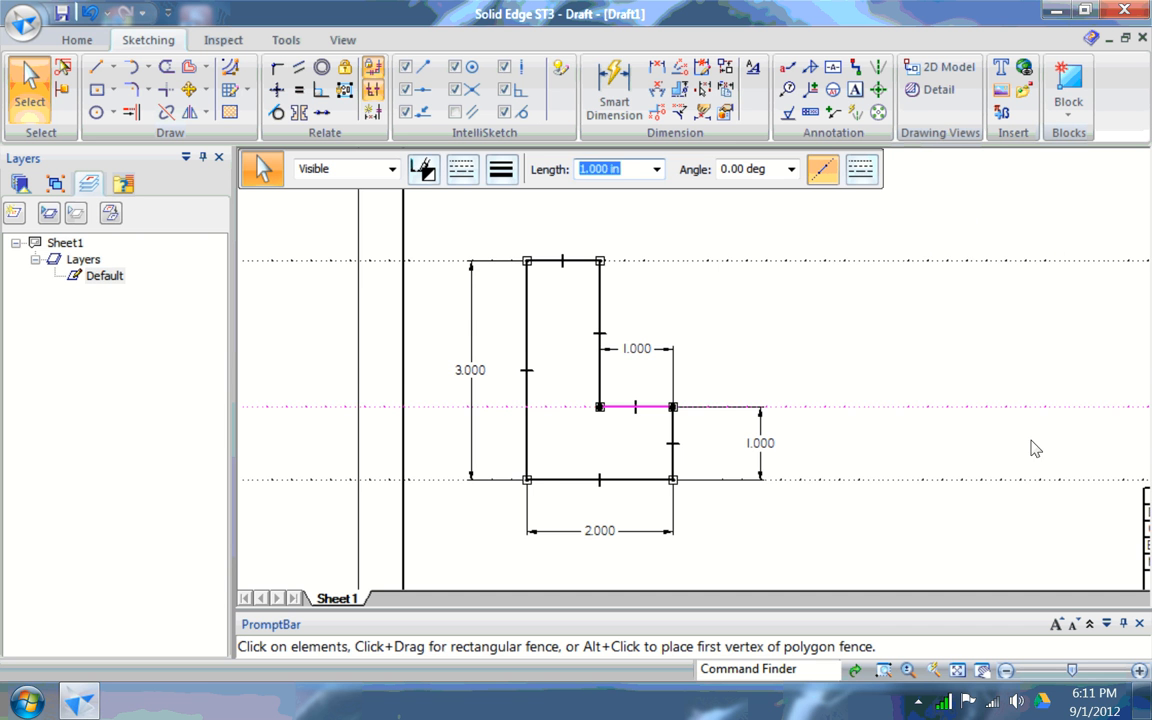
Draw a closed rectangle 3 in wide to the right of the L-shape, spanning from the top projection line to the bottom one
left_click(958, 670)
left_click(96, 67)
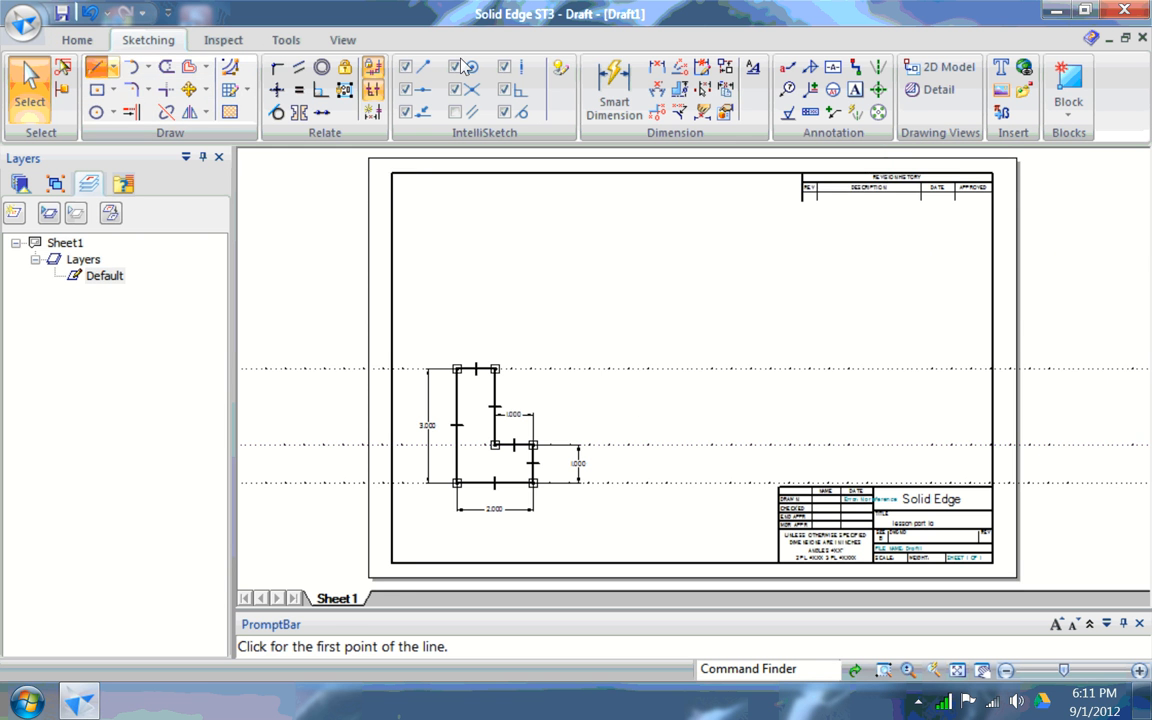
left_click(660, 370)
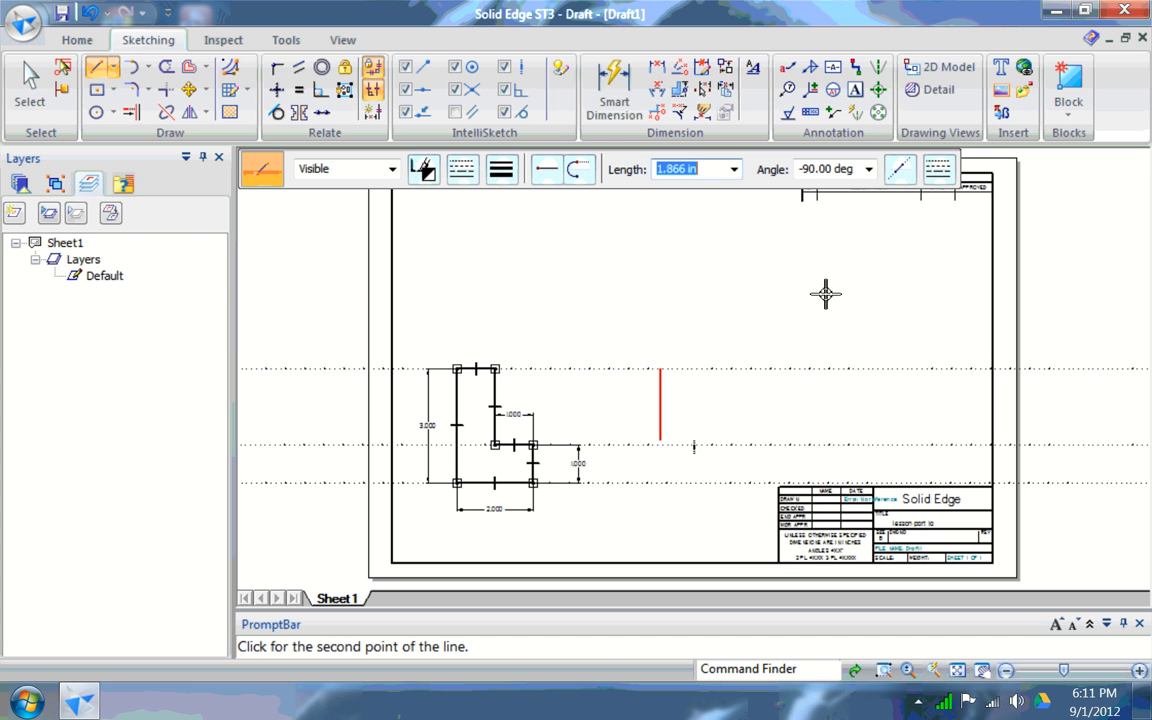
left_click(660, 483)
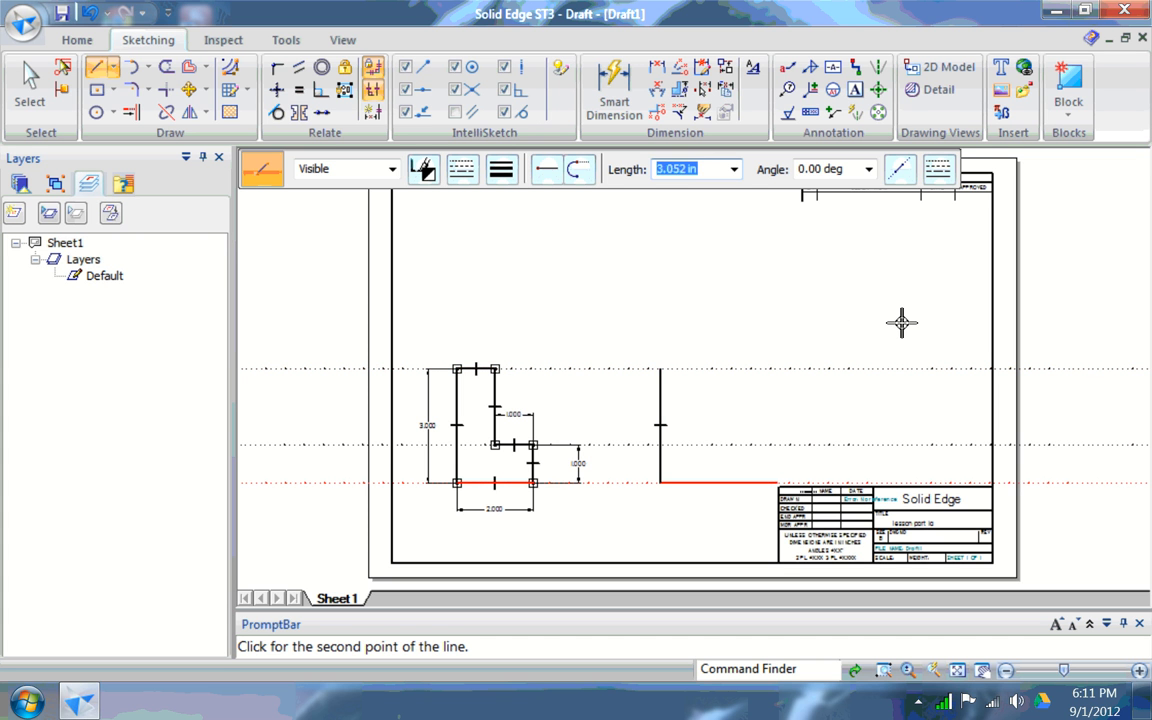
type("3")
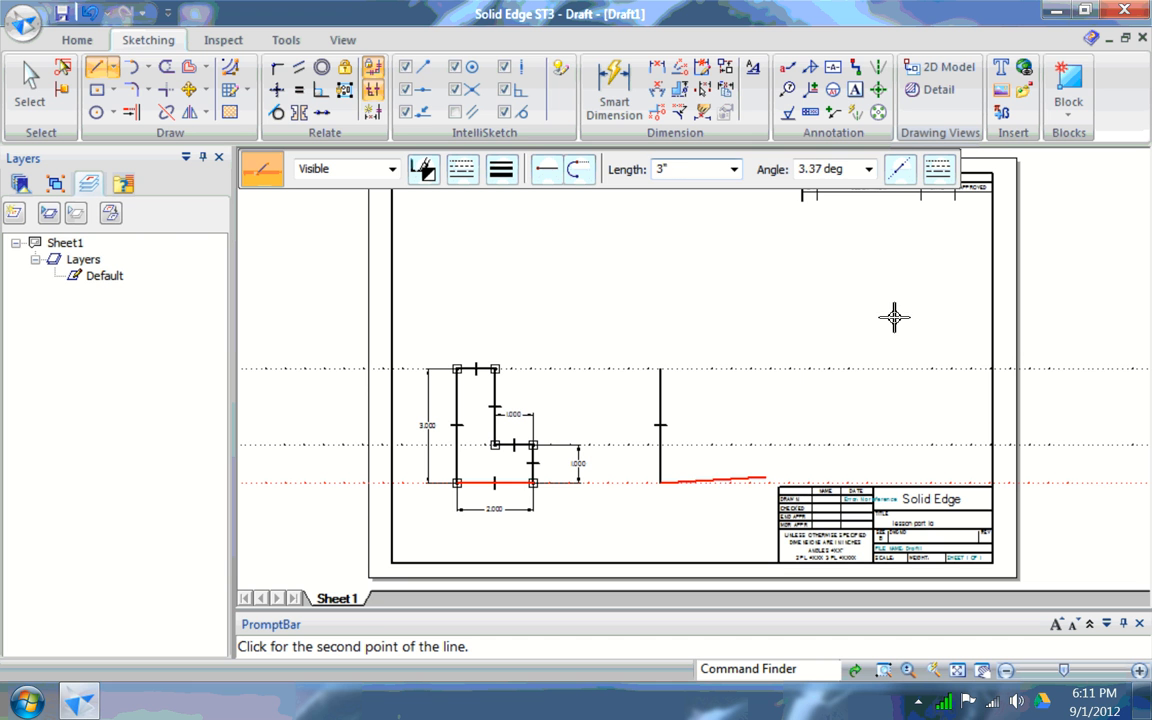
key("Tab")
left_click(897, 320)
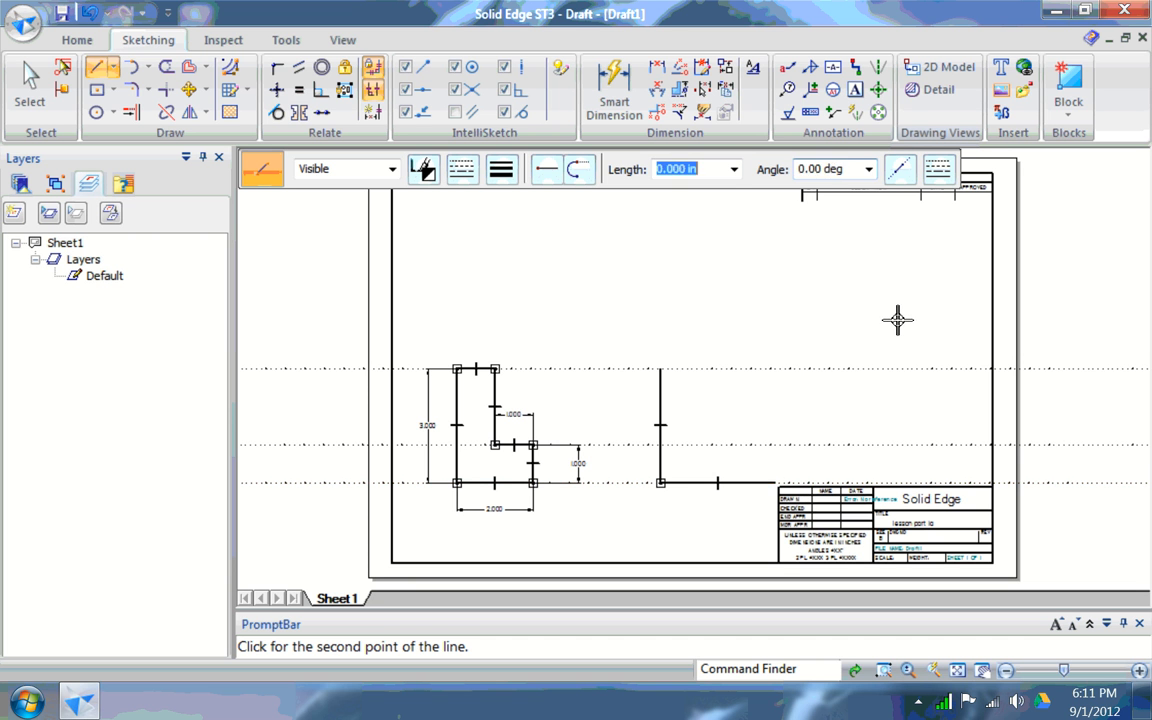
left_click(897, 246)
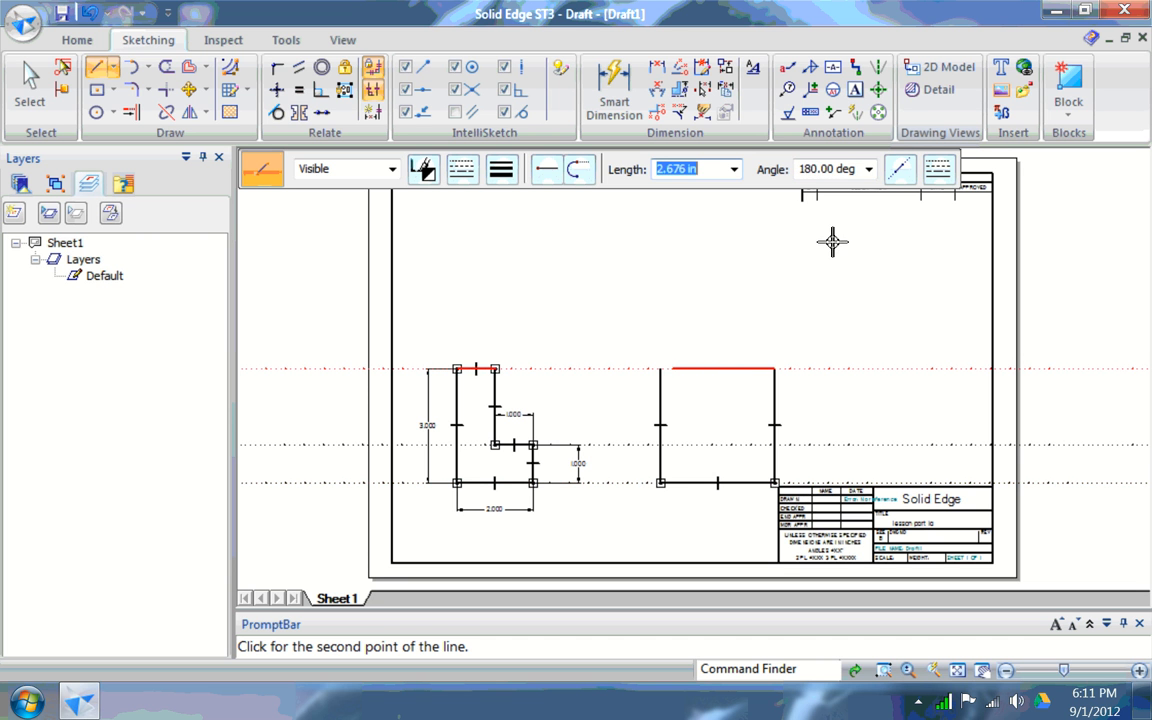
left_click(825, 241)
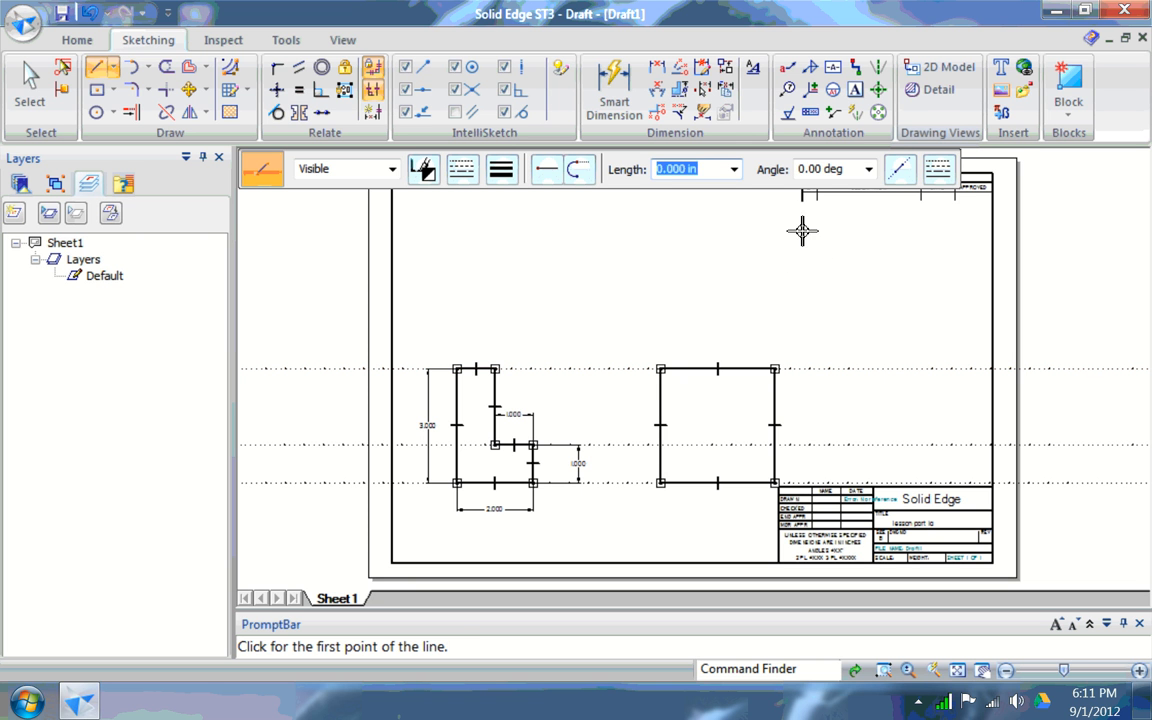
Draw a horizontal line across the right-hand rectangle along the middle projection line, from its left edge to its right edge
left_click(830, 296)
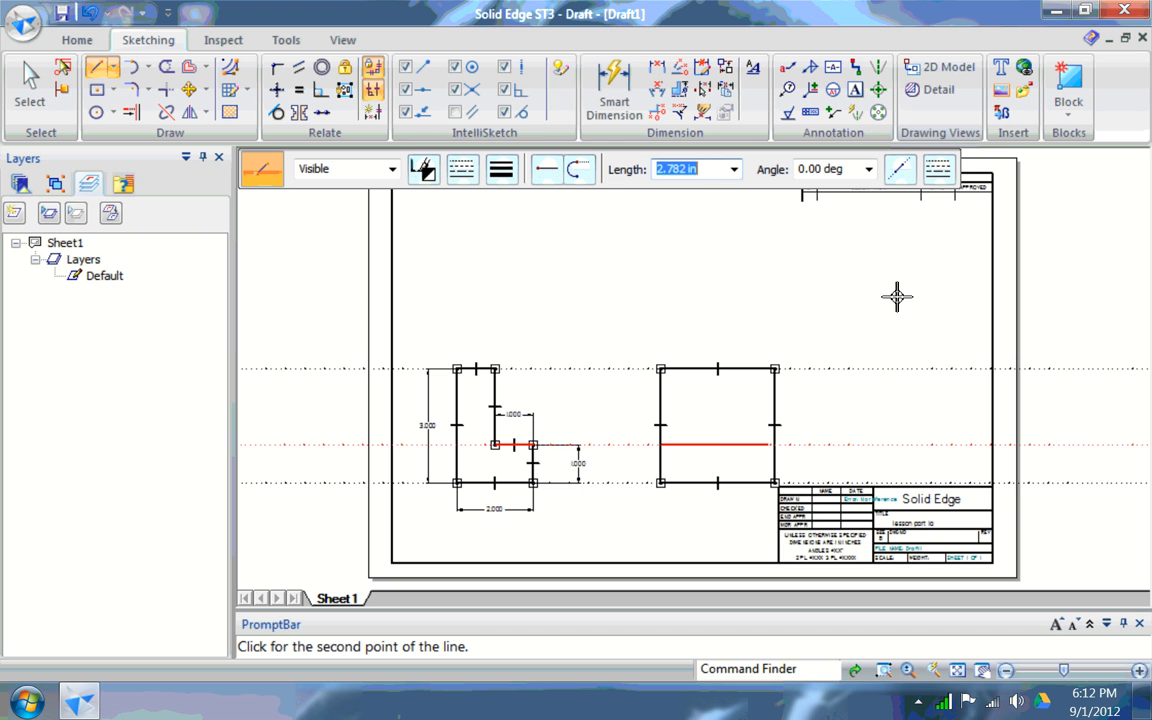
left_click(902, 296)
right_click(866, 301)
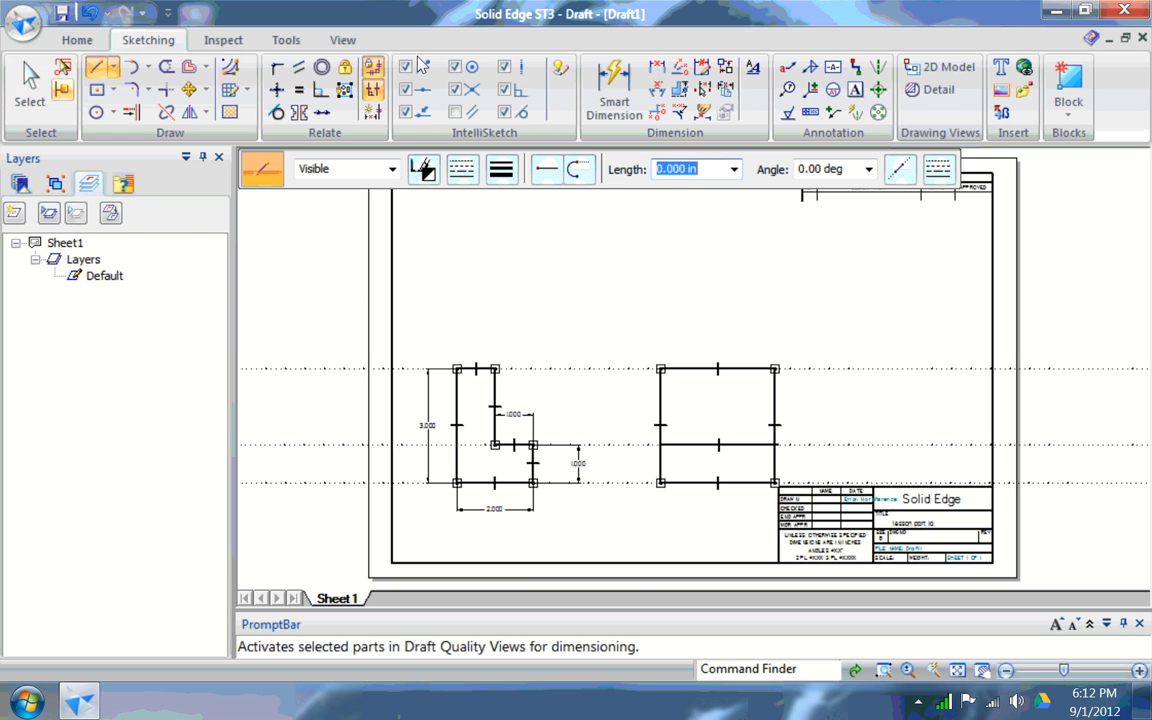
key("Escape")
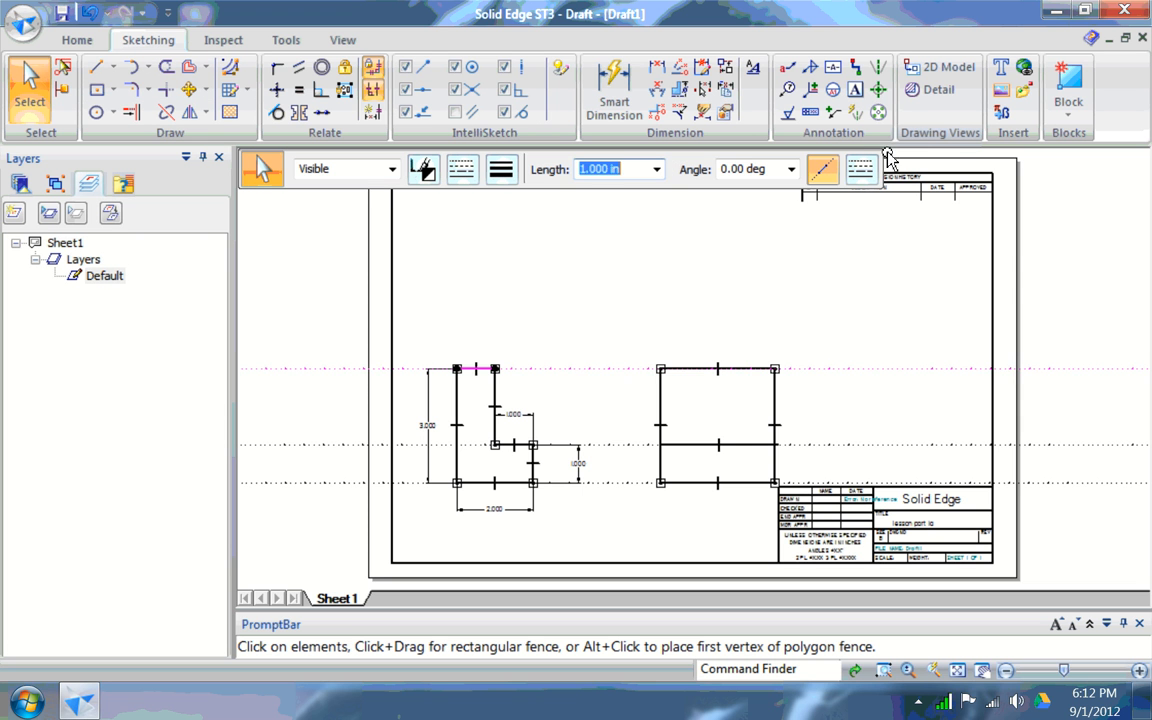
Turn off the projection lines for the L-shape's top, inner horizontal and bottom edges
left_click(824, 169)
left_click(514, 445)
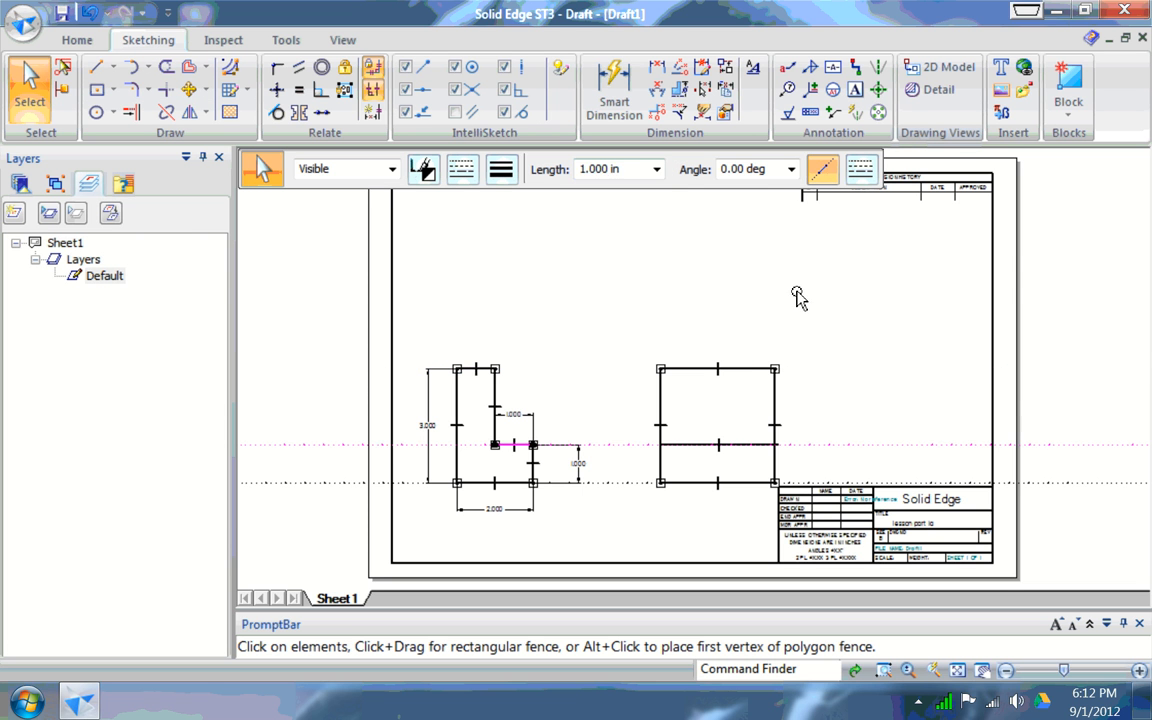
left_click(823, 169)
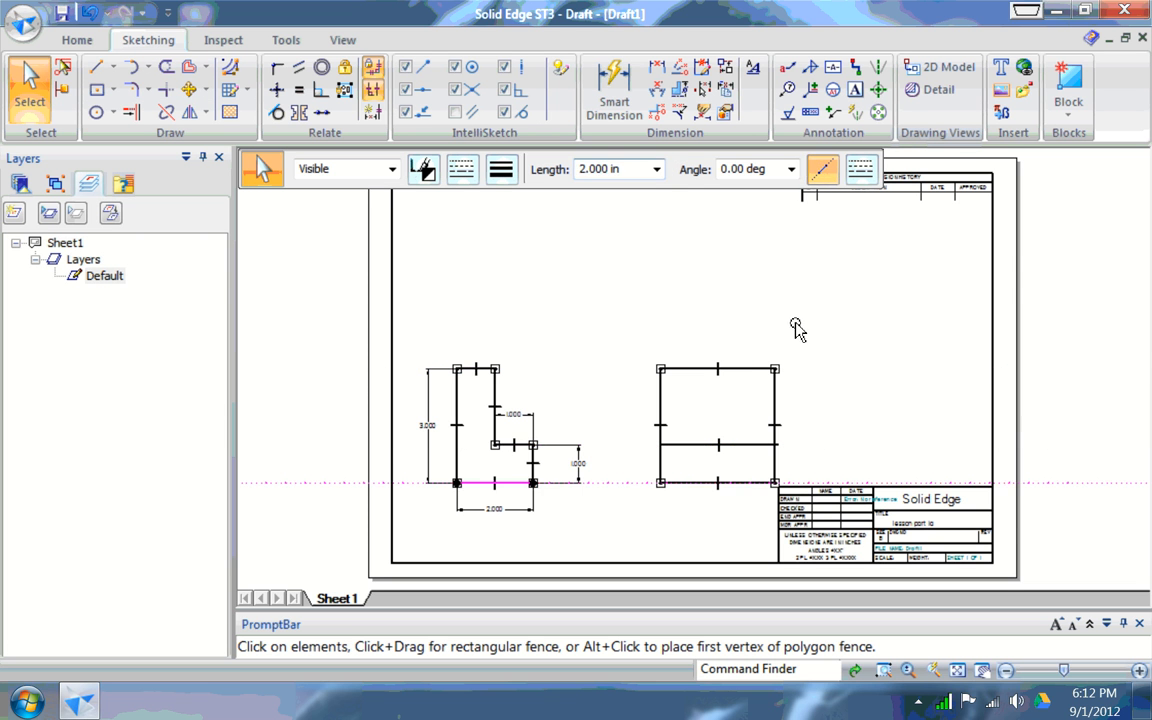
left_click(823, 169)
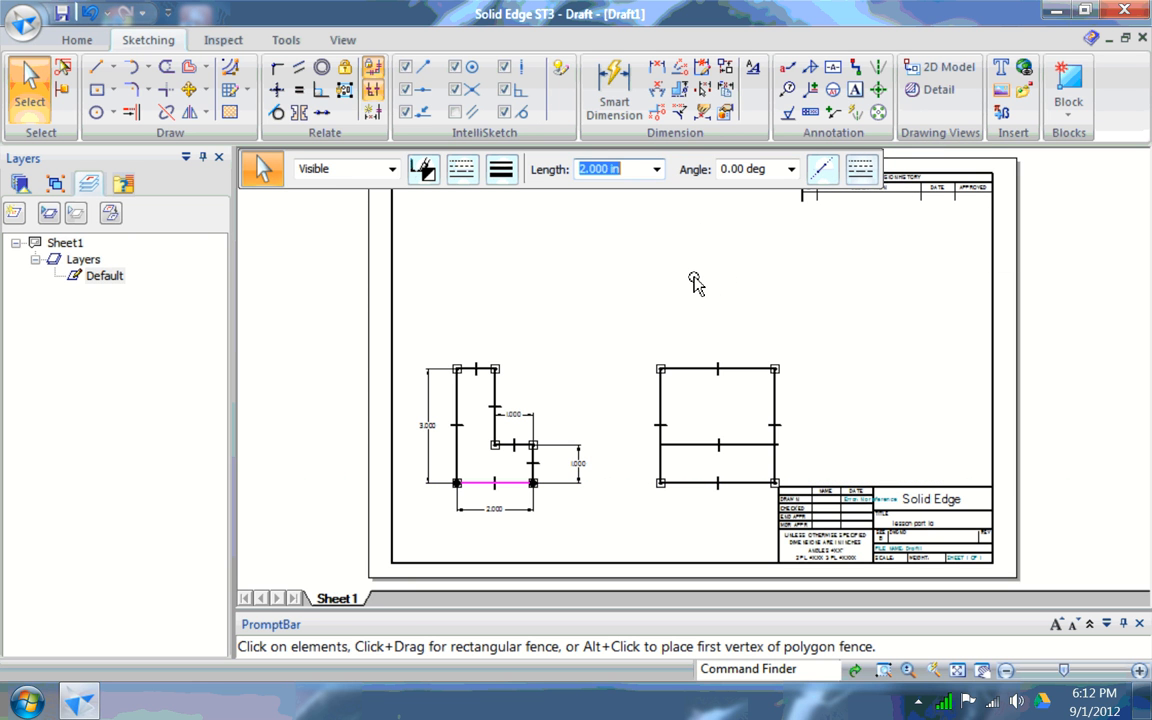
Turn on projection lines for the L-shape's left edge and inner vertical edge
left_click(457, 427)
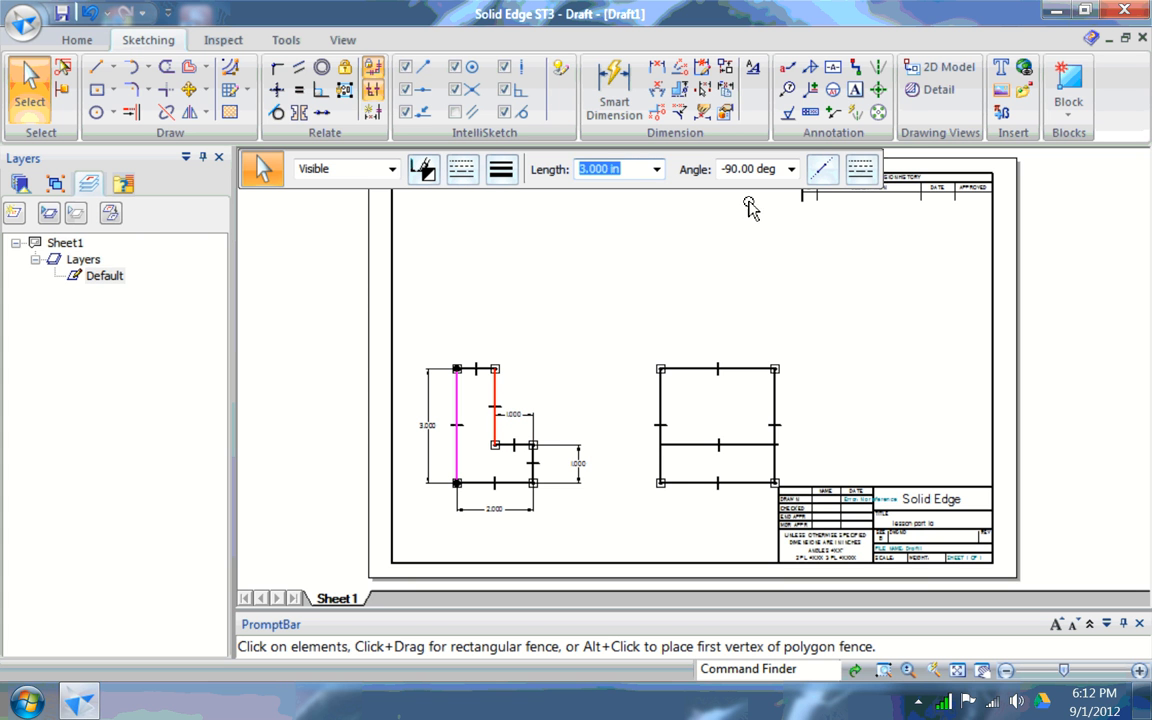
left_click(824, 170)
left_click(495, 405)
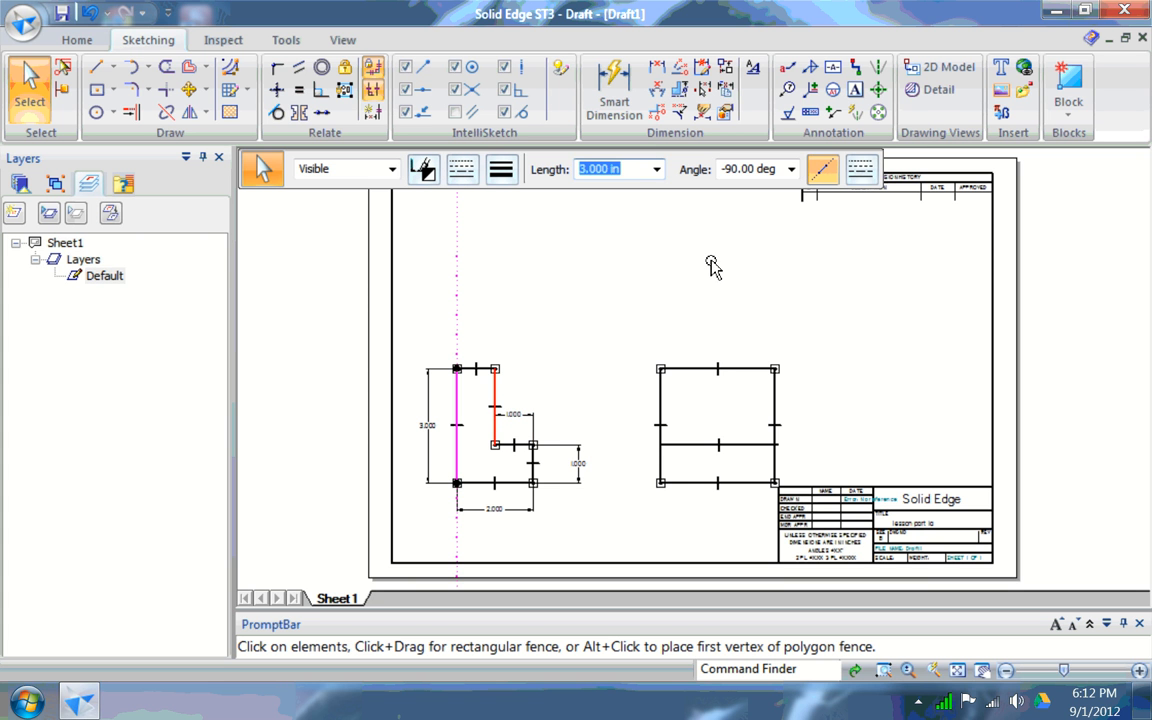
left_click(821, 170)
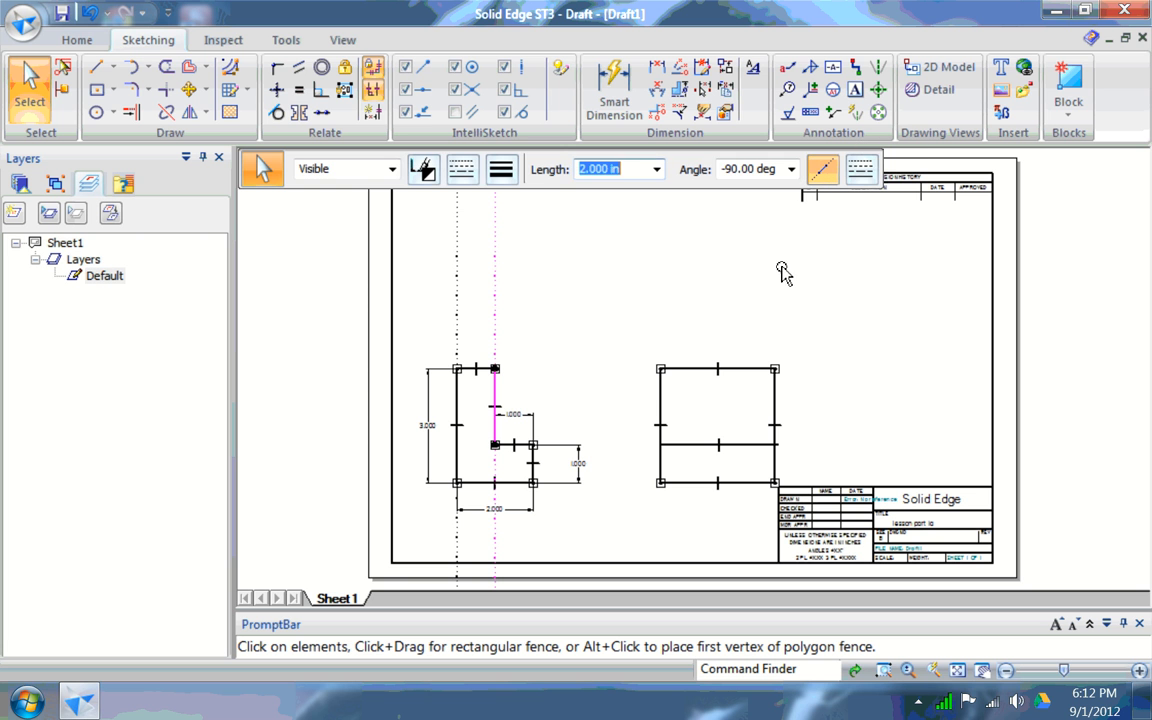
Turn on the projection line for the L-shape's short right edge
left_click(743, 310)
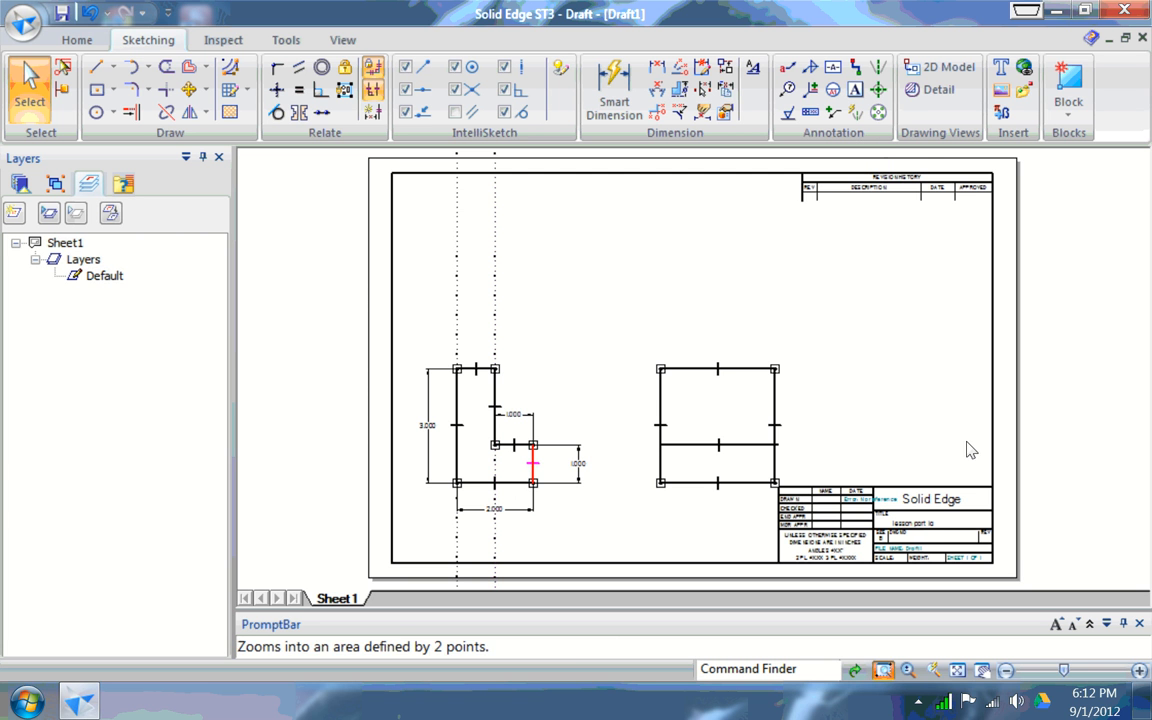
left_click(883, 670)
mouse_move(750, 300)
left_mouse_down()
mouse_move(743, 337)
mouse_move(804, 369)
left_mouse_up()
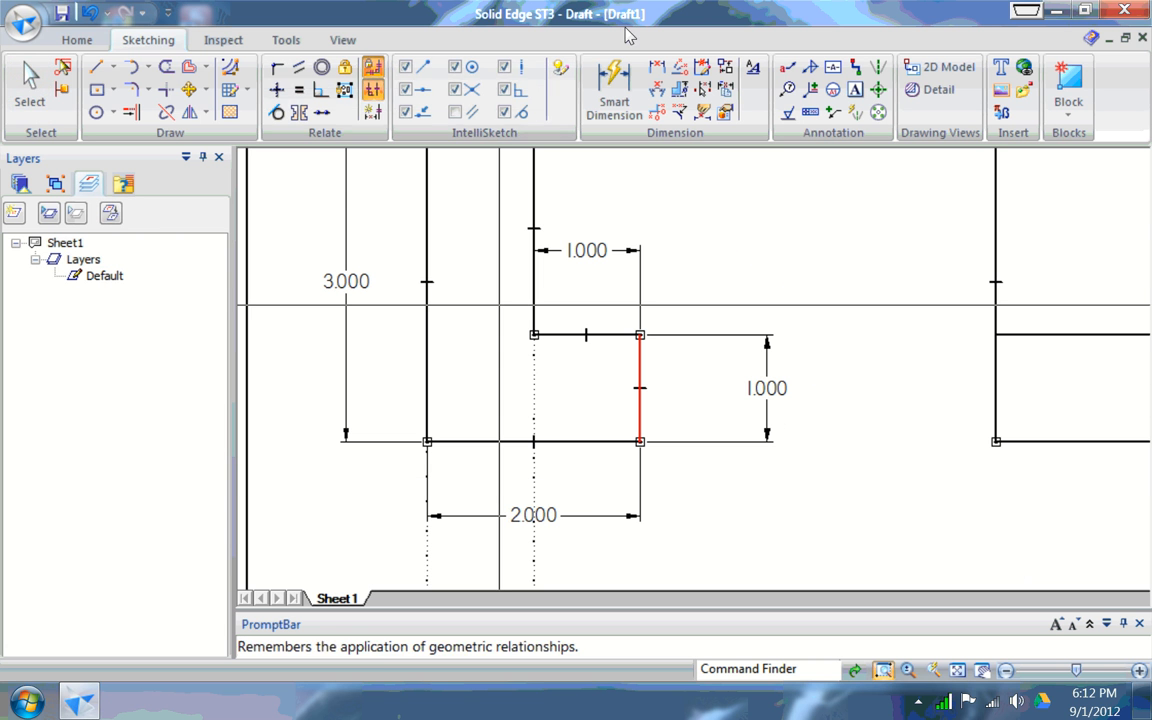
left_click(30, 85)
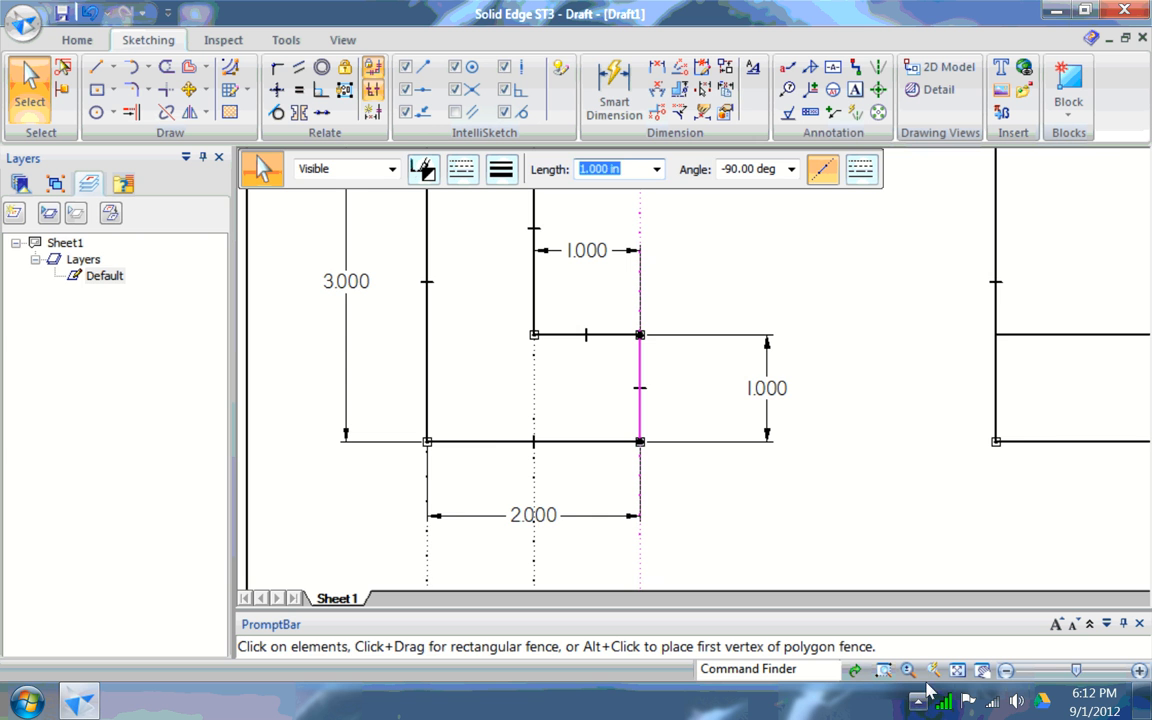
left_click(957, 671)
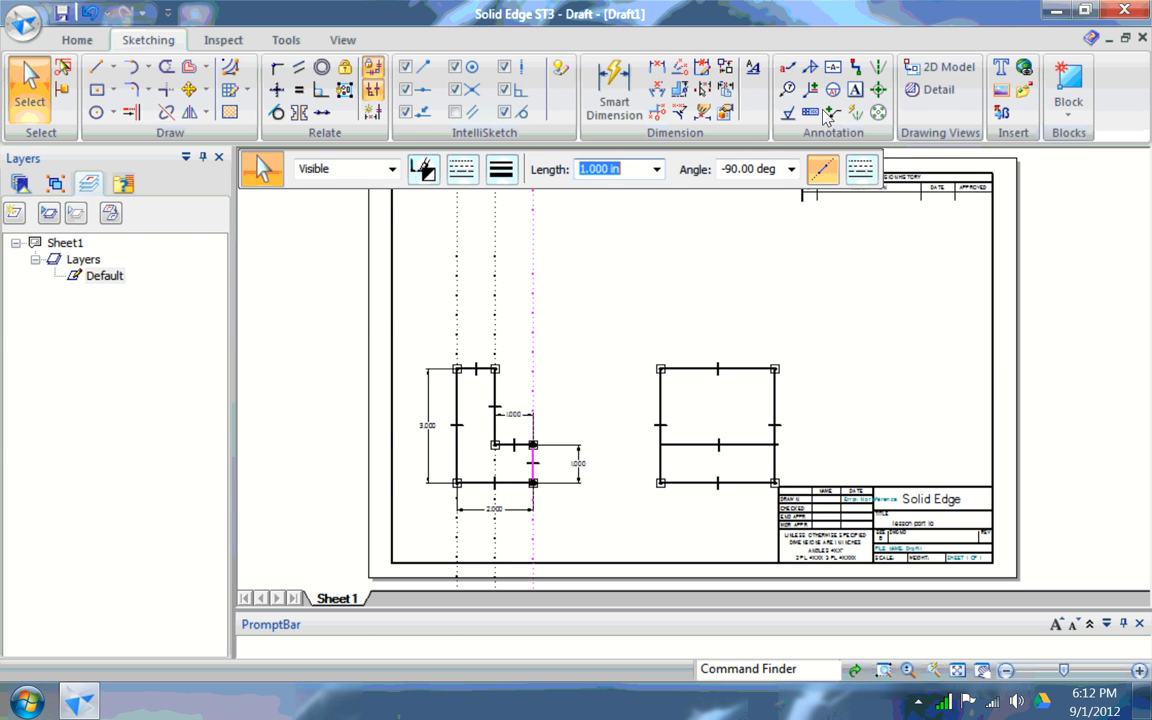
Draw a closed rectangle 3 in tall above the L-shape, spanning from the left projection line to the right one
left_click_drag(801, 160, 656, 457)
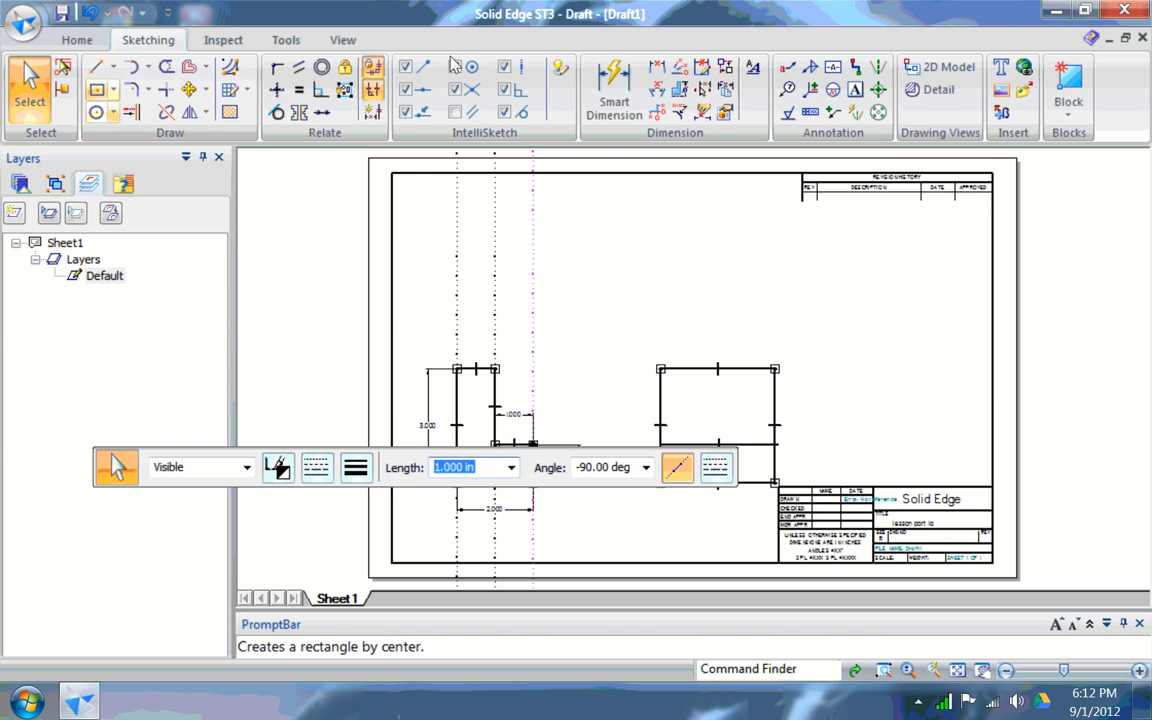
left_click(96, 66)
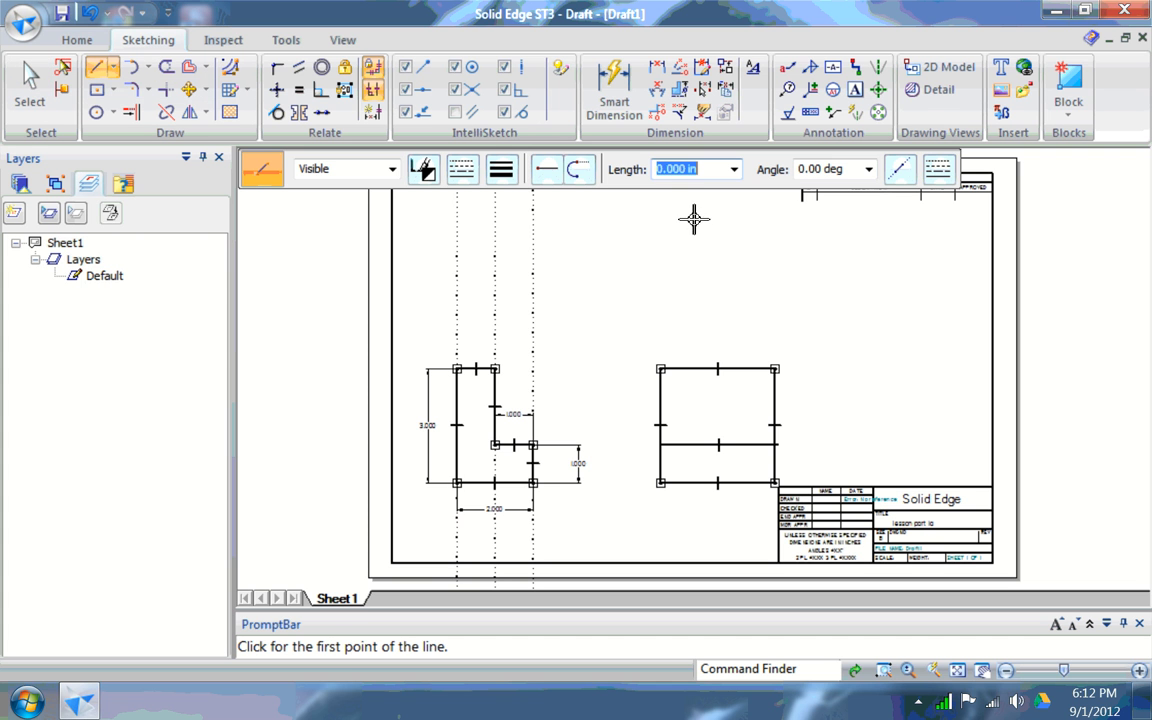
left_click(457, 329)
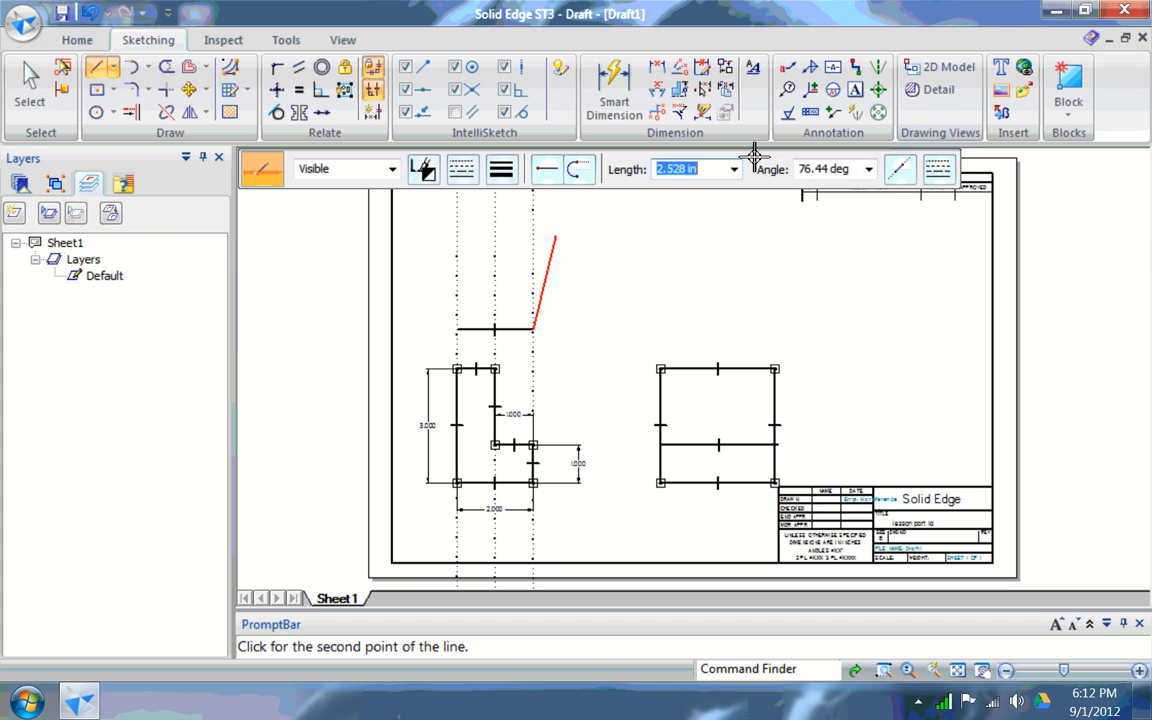
type("3")
key("Tab")
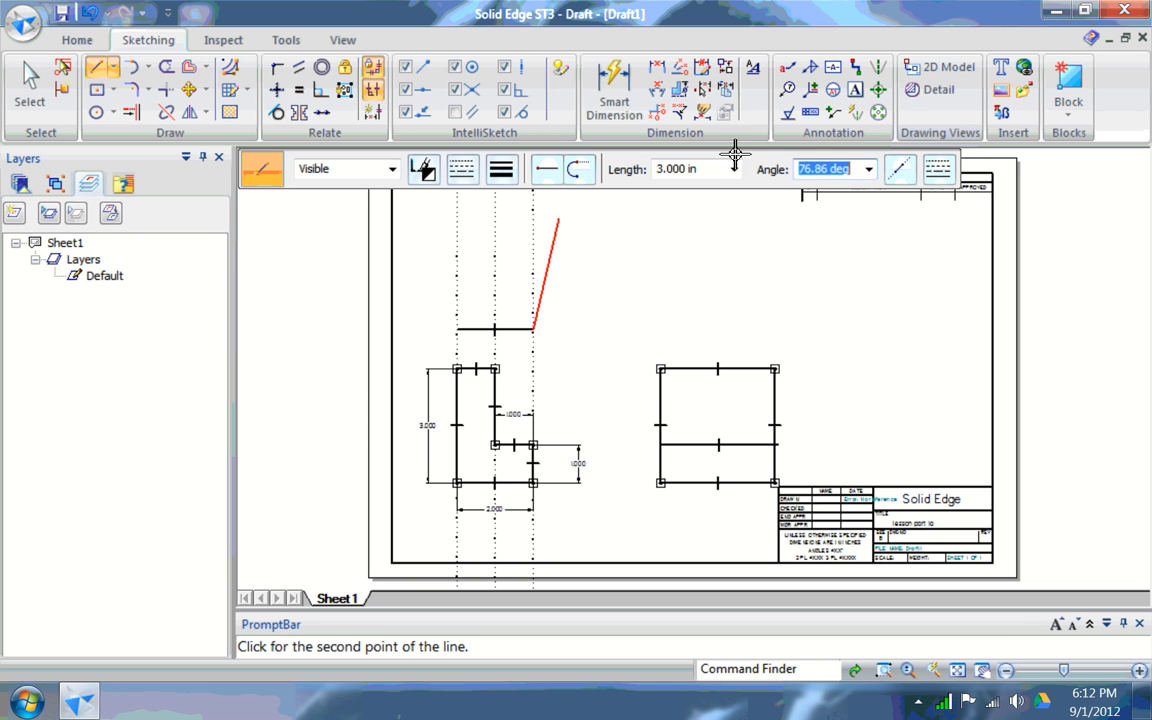
type("90")
key("Return")
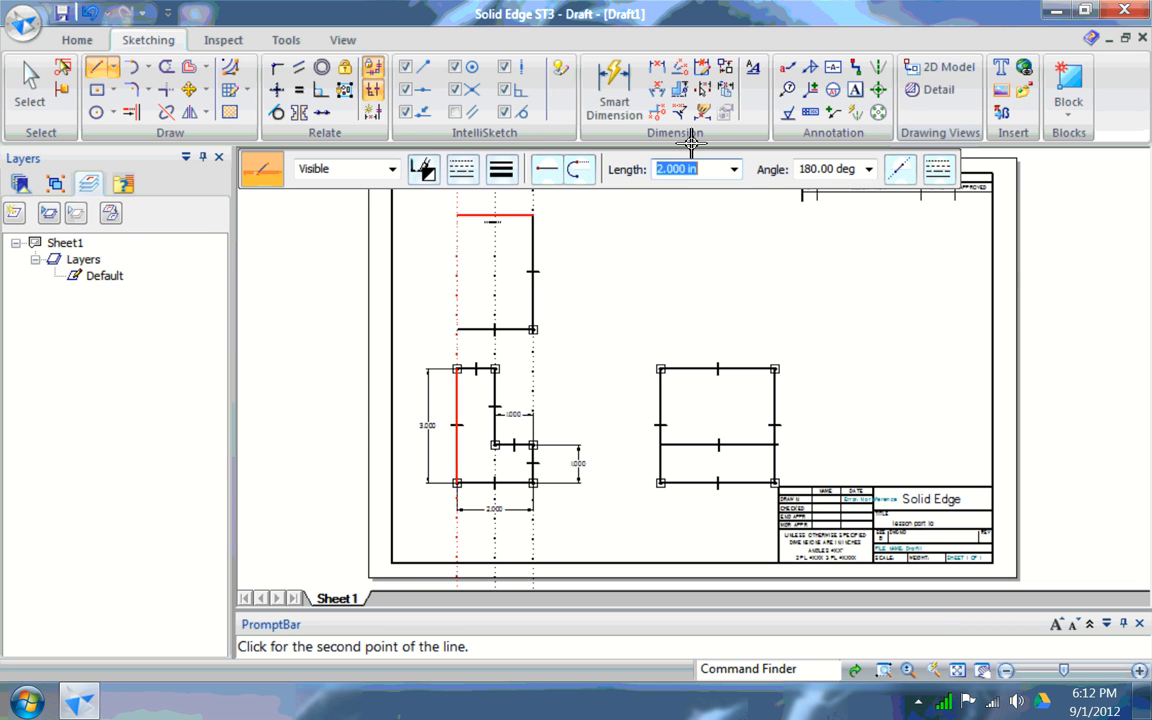
left_click(457, 215)
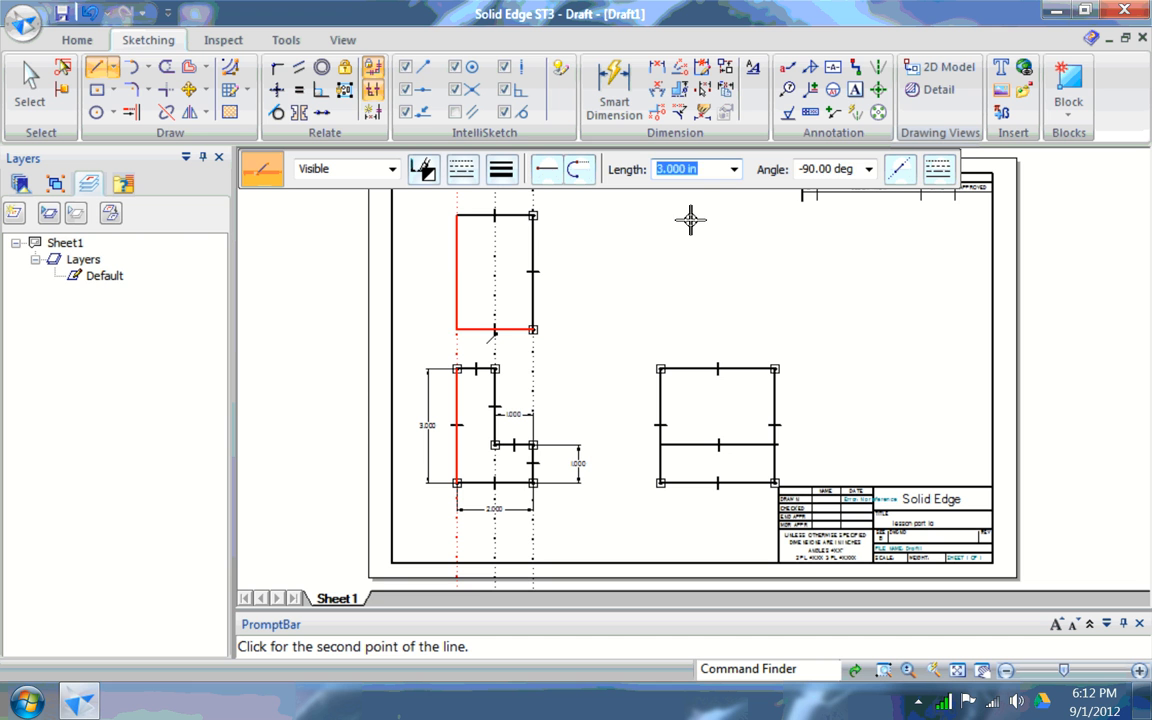
key("Return")
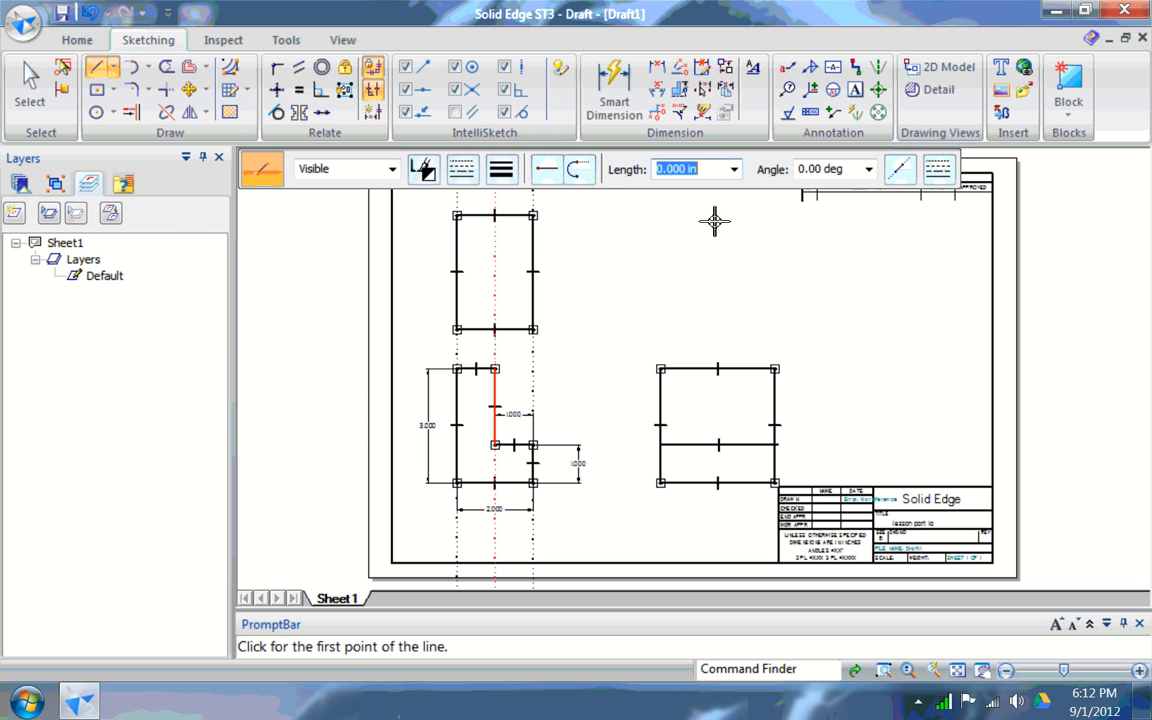
Draw a vertical line through the upper rectangle along the middle projection line, between its bottom and top edges
left_click(714, 218)
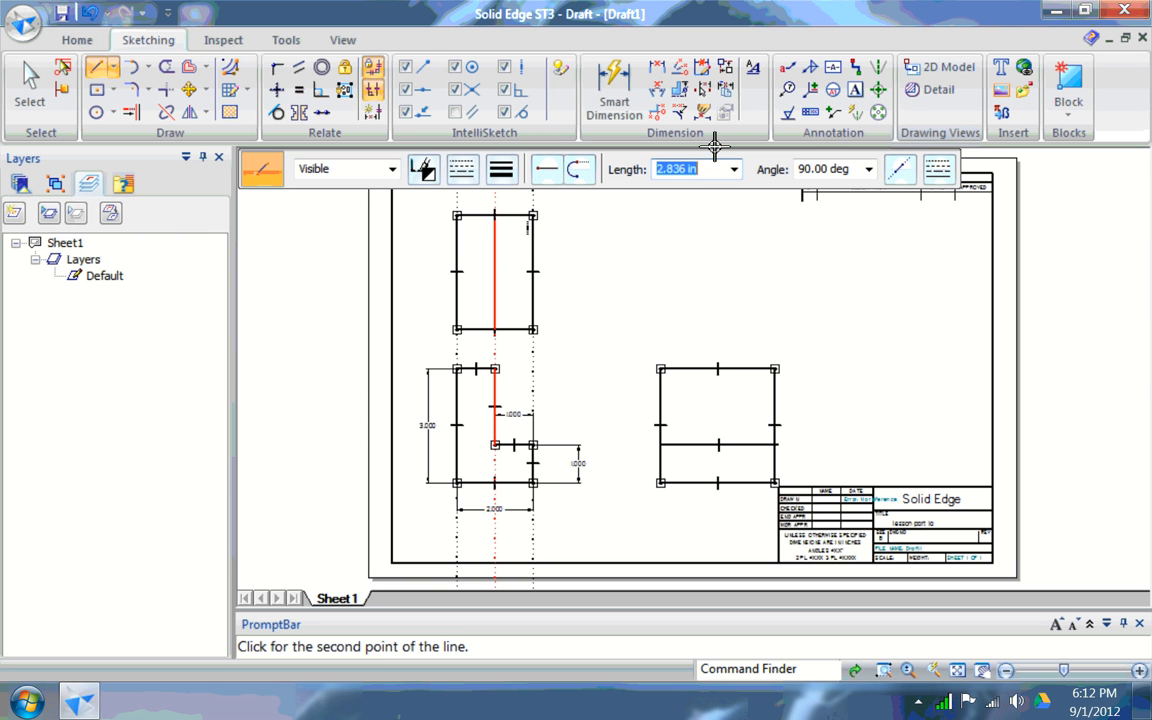
left_click(714, 146)
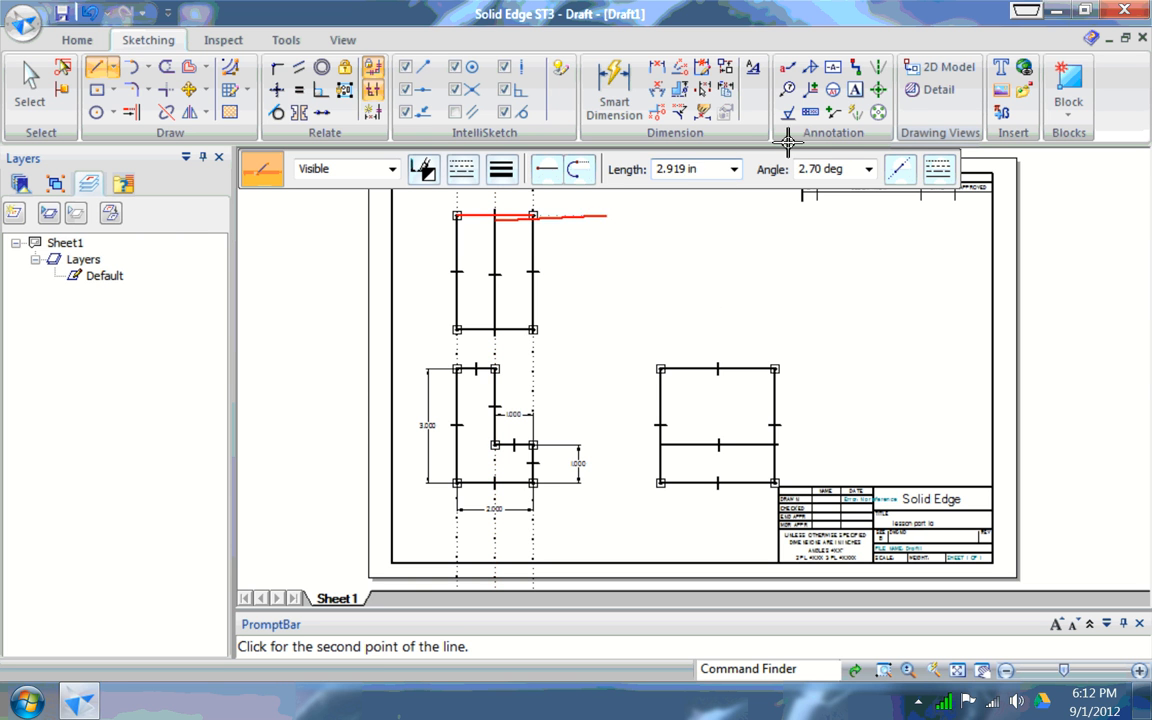
right_click(858, 182)
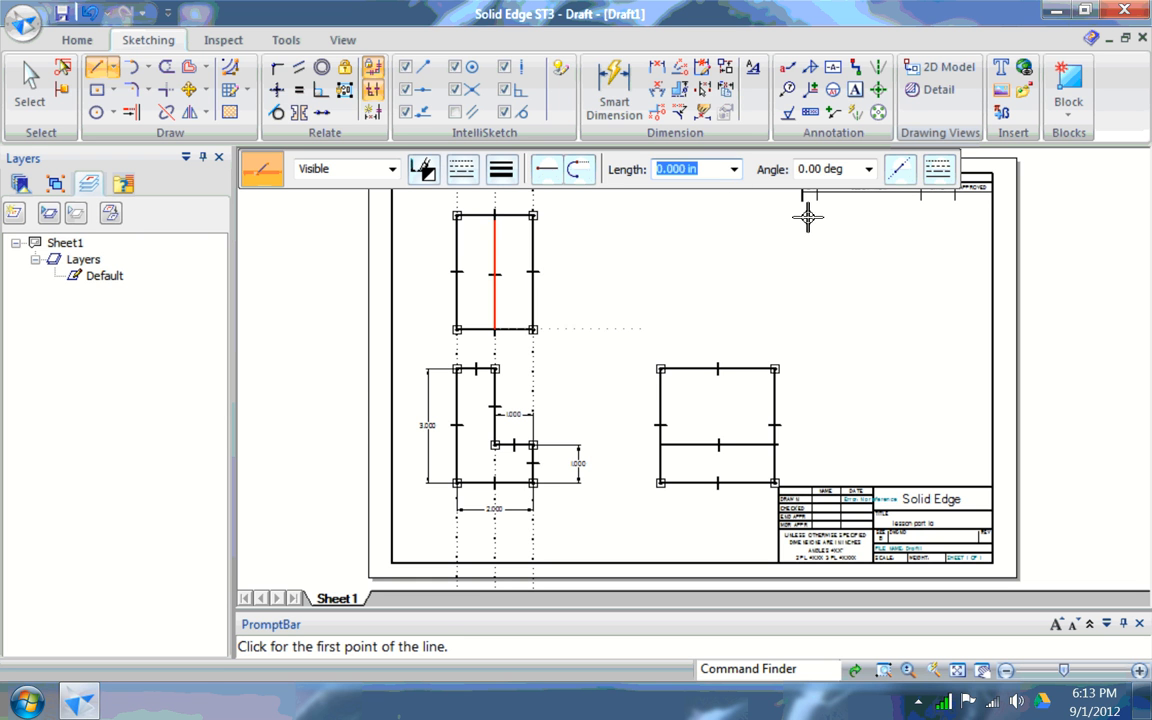
Sketch a slanted line about 4.8 in long in the open area above the right-hand view
left_click(640, 305)
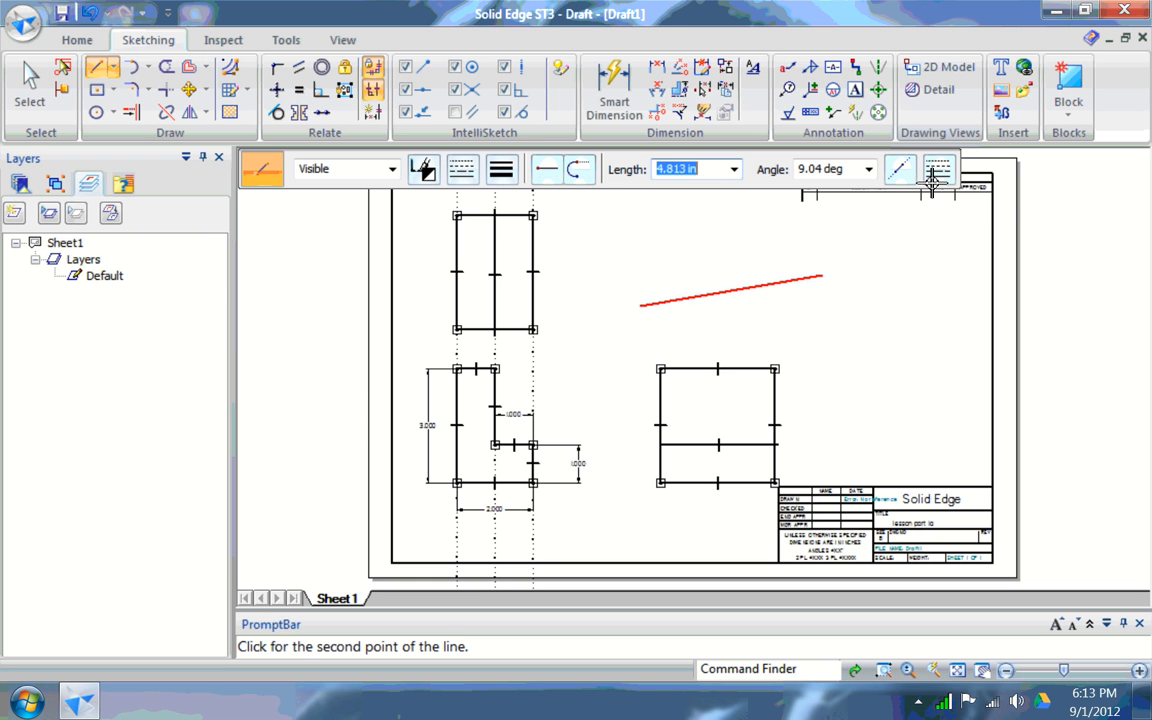
left_click(822, 275)
key("Escape")
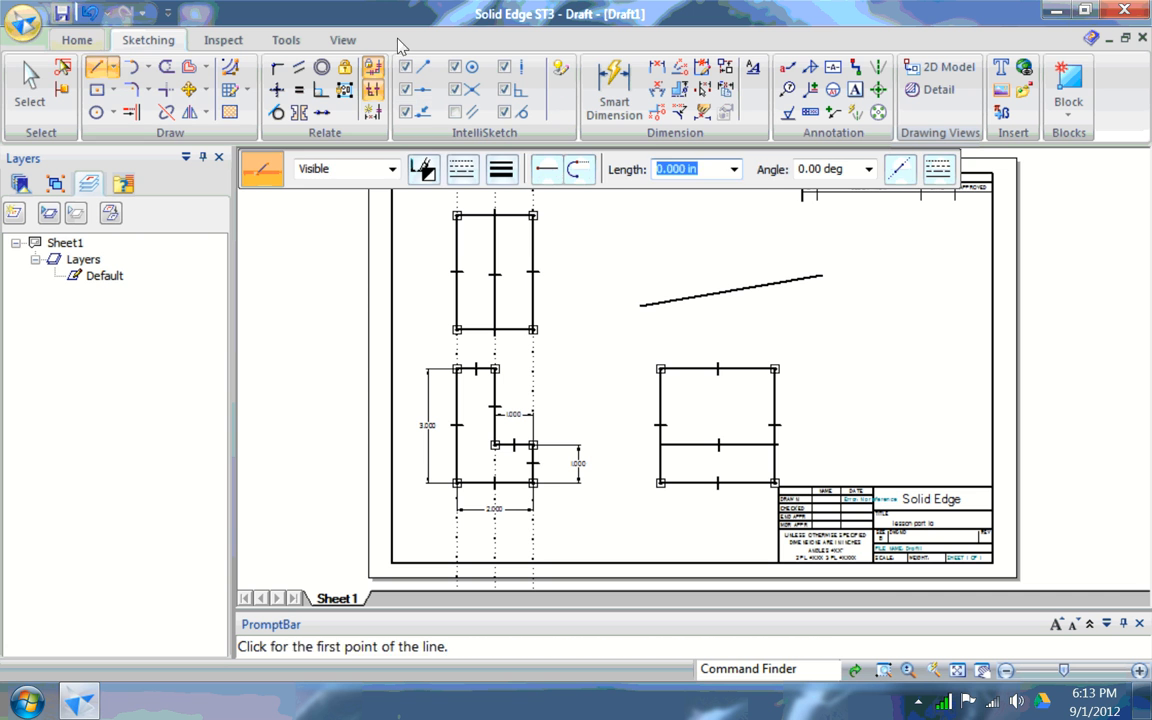
key("Escape")
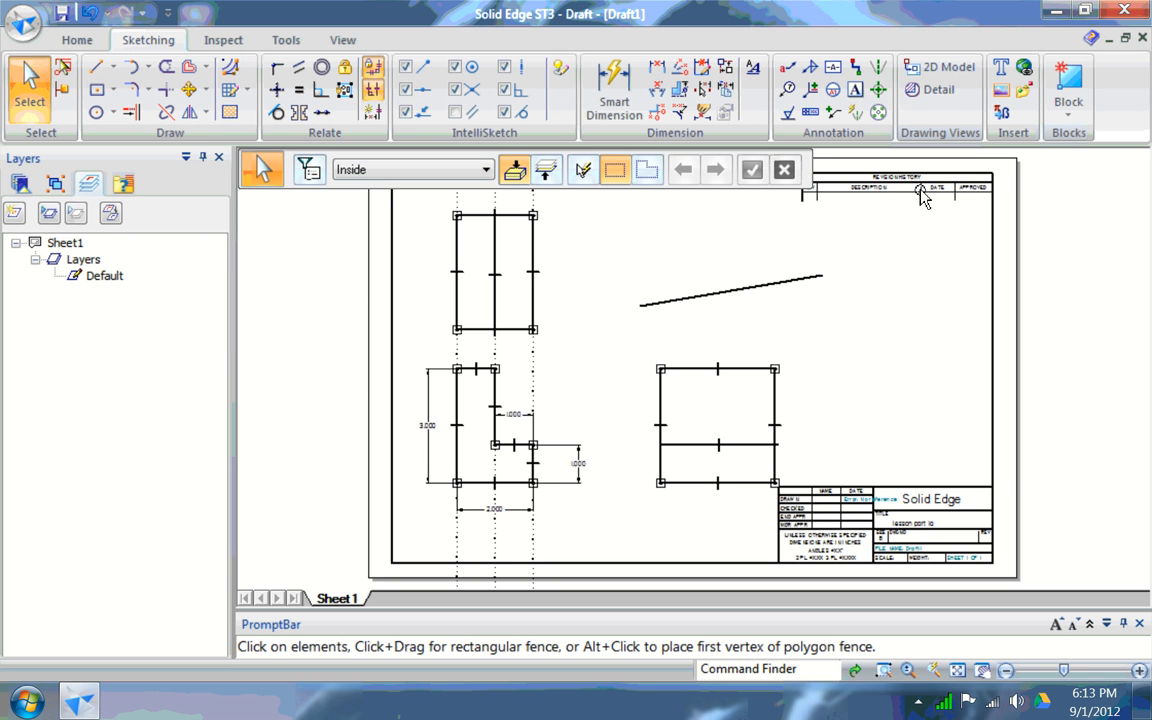
Move the slanted line's upper end to shorten it to about 2.4 in at about 44 degrees, and delete the line
left_click(916, 187)
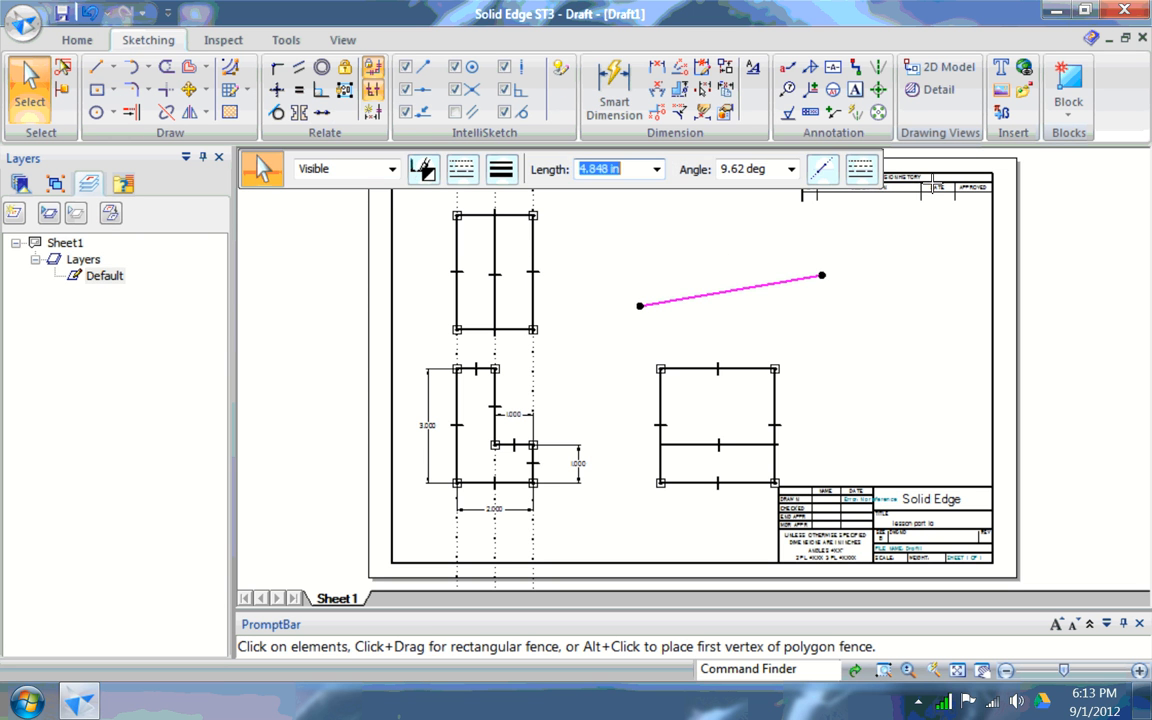
left_click_drag(935, 187, 765, 148)
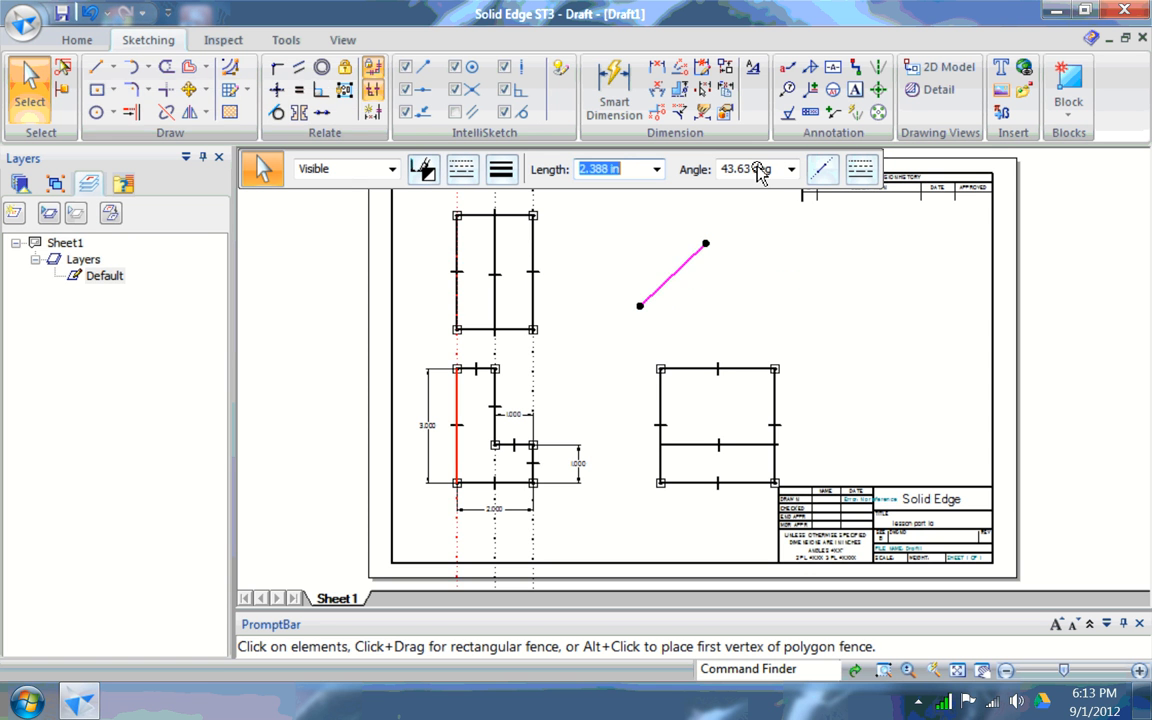
key("Delete")
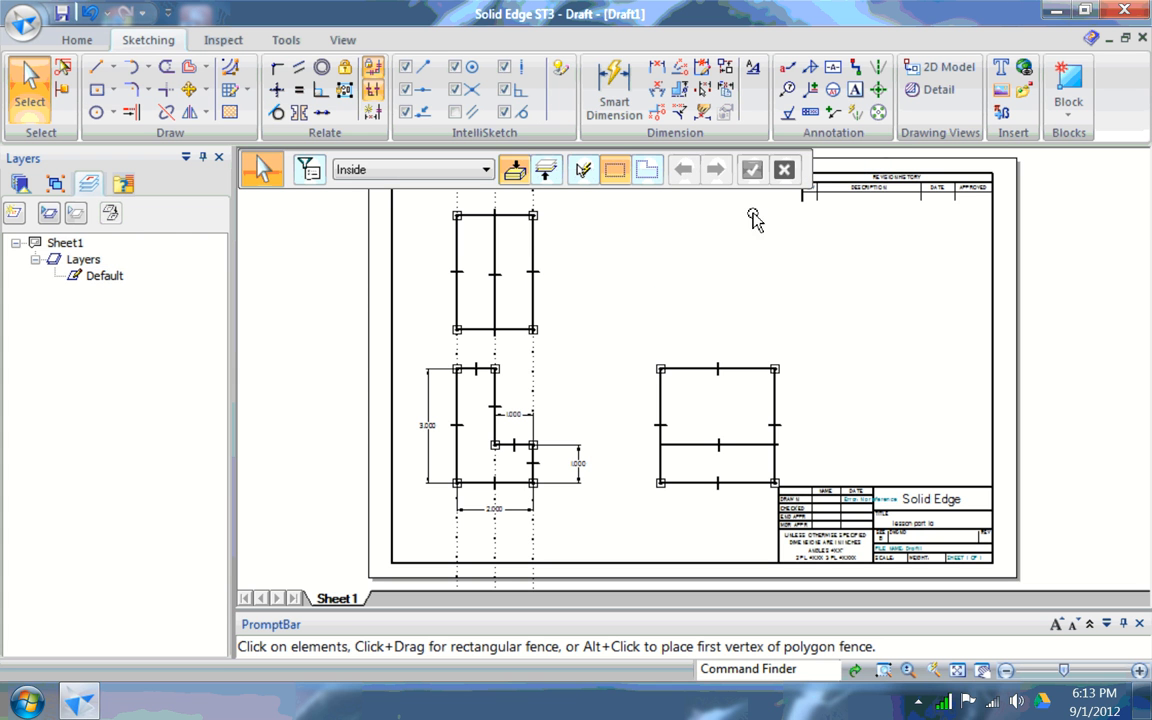
Turn off the projection lines for the L-shape's short right edge, inner vertical edge and left edge
key("ctrl+z")
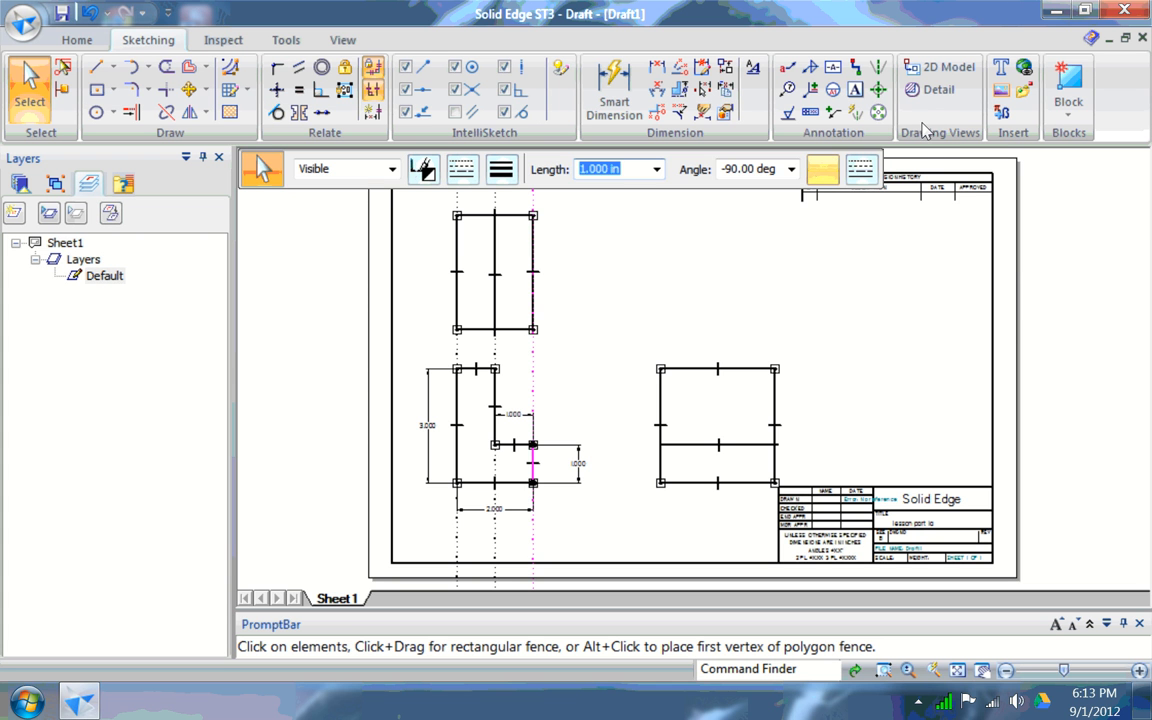
key("ctrl+z")
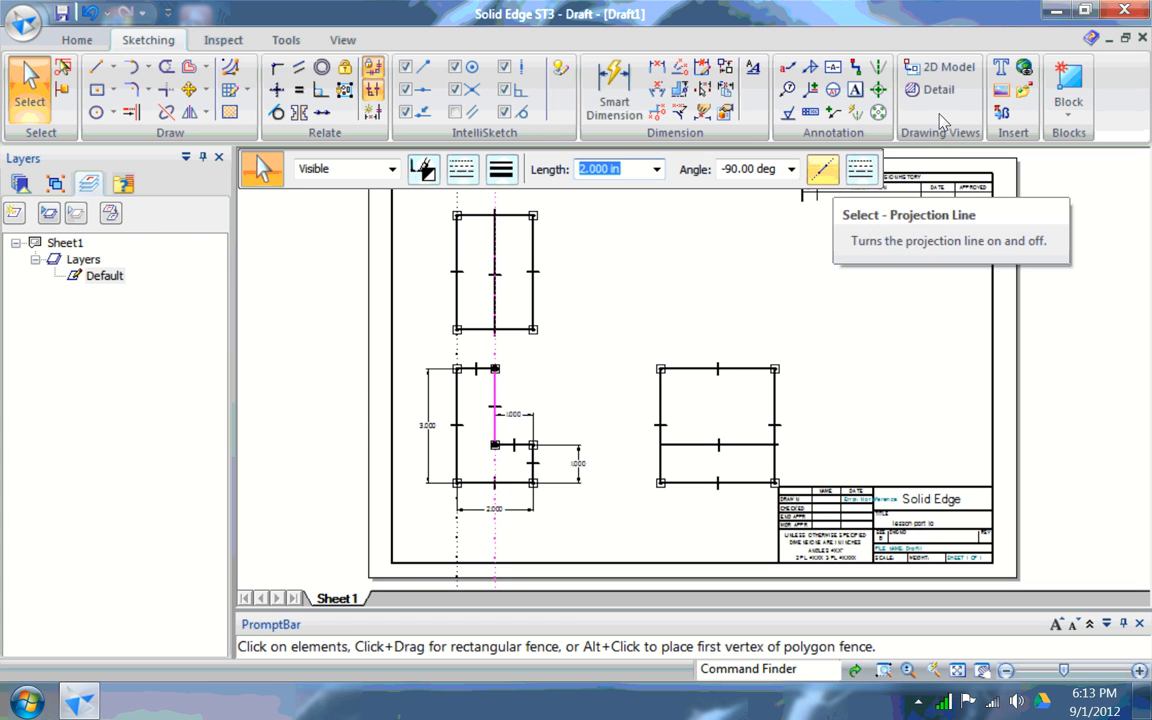
key("ctrl+z")
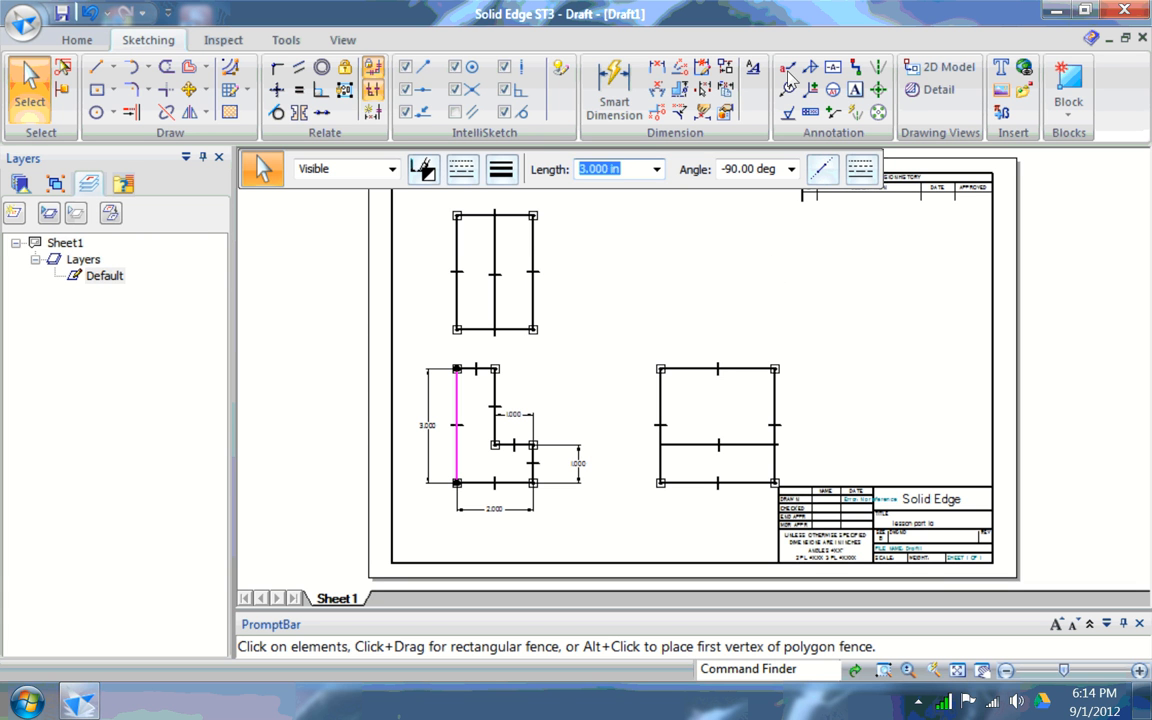
Dimension the bottom edge of the right-hand view with Smart Dimension, placing the dimension below the edge
left_click(614, 90)
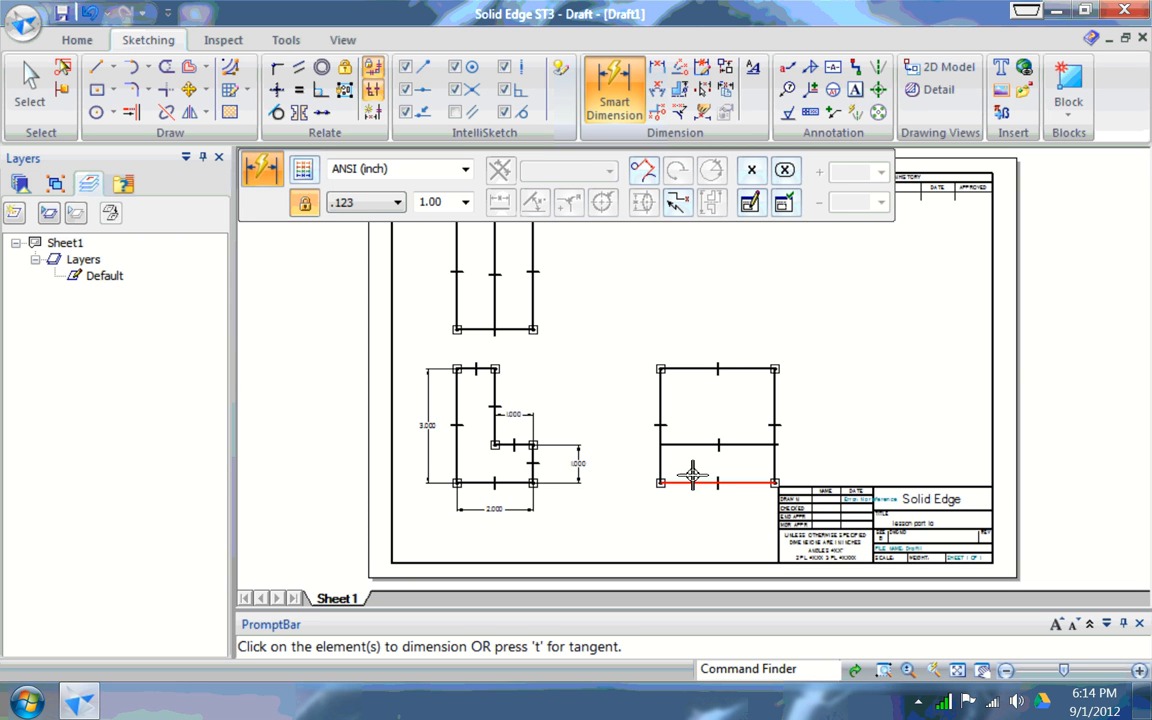
left_click(846, 321)
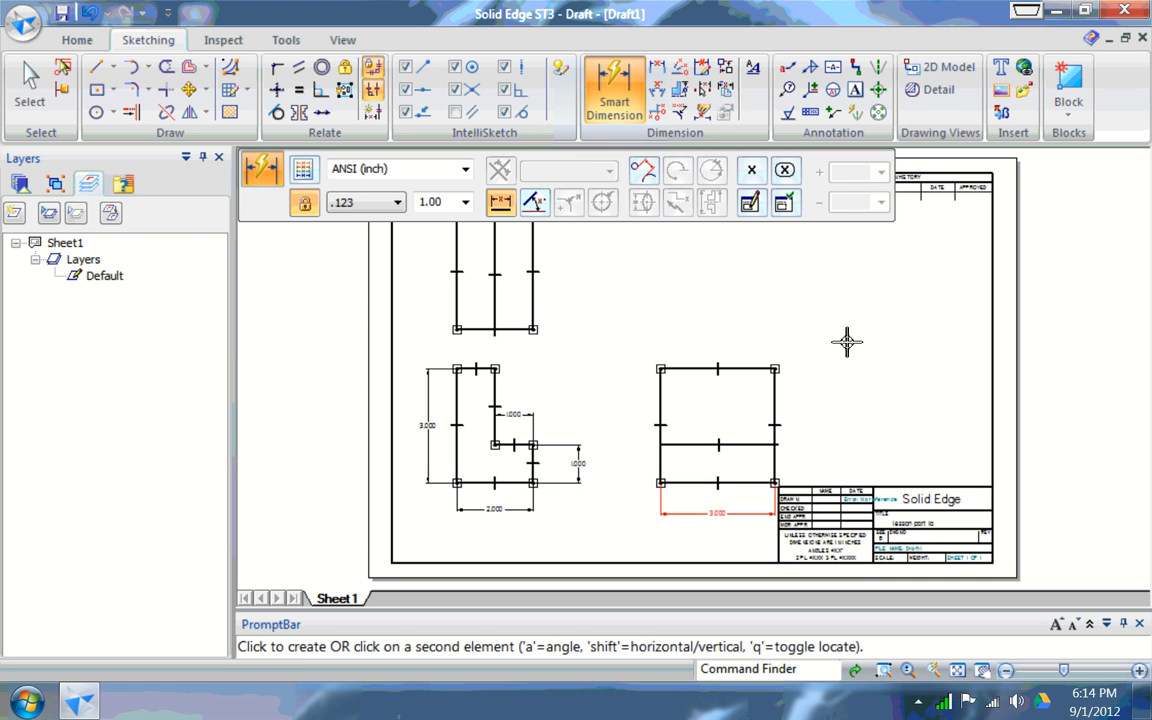
left_click(846, 344)
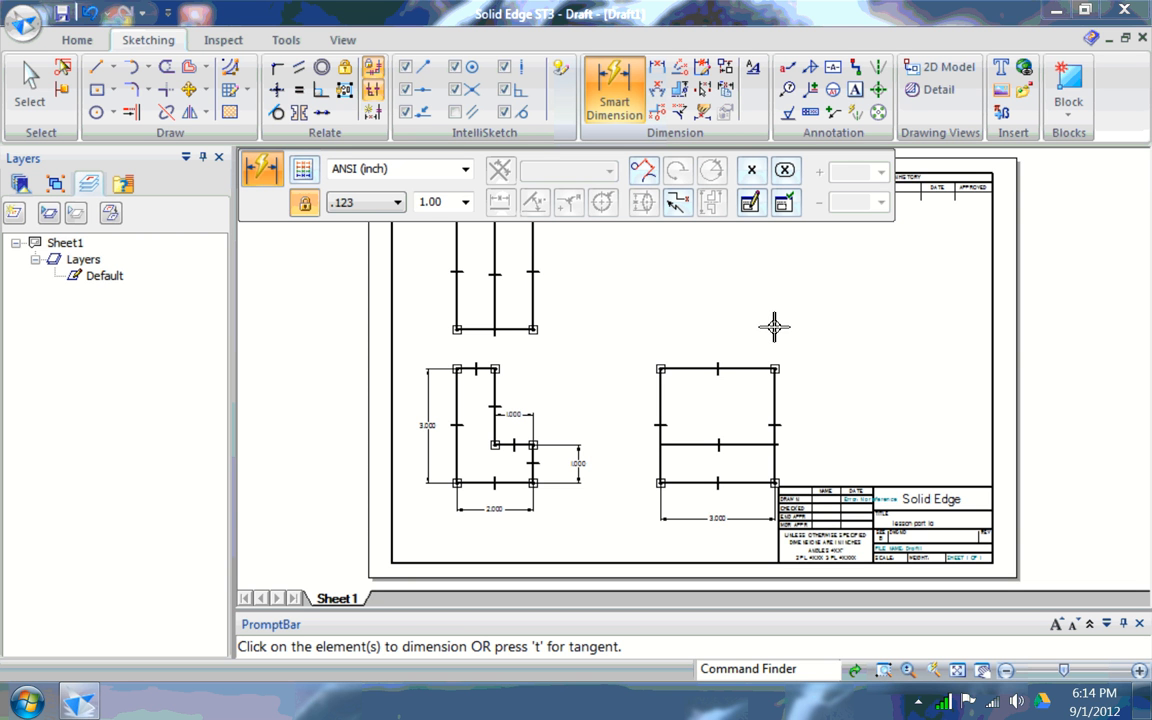
Draw a 0.5 in line along the right-hand view's top edge, running inward from its upper-right corner
key("Escape")
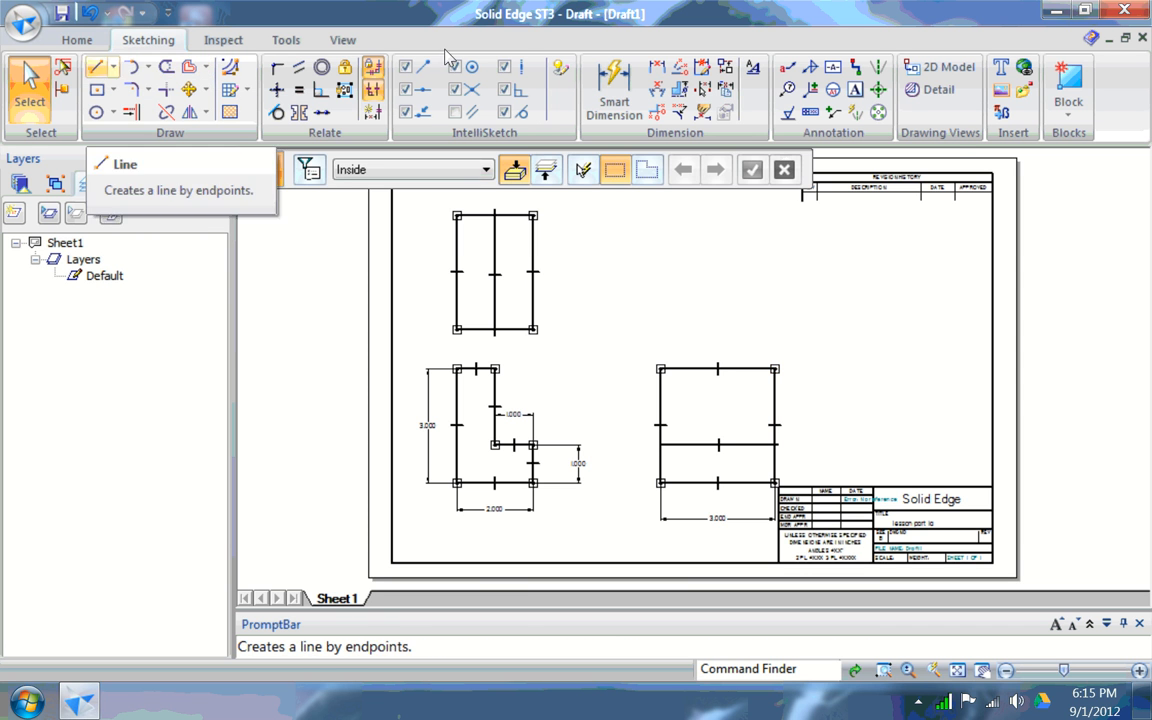
left_click(97, 67)
left_click(775, 369)
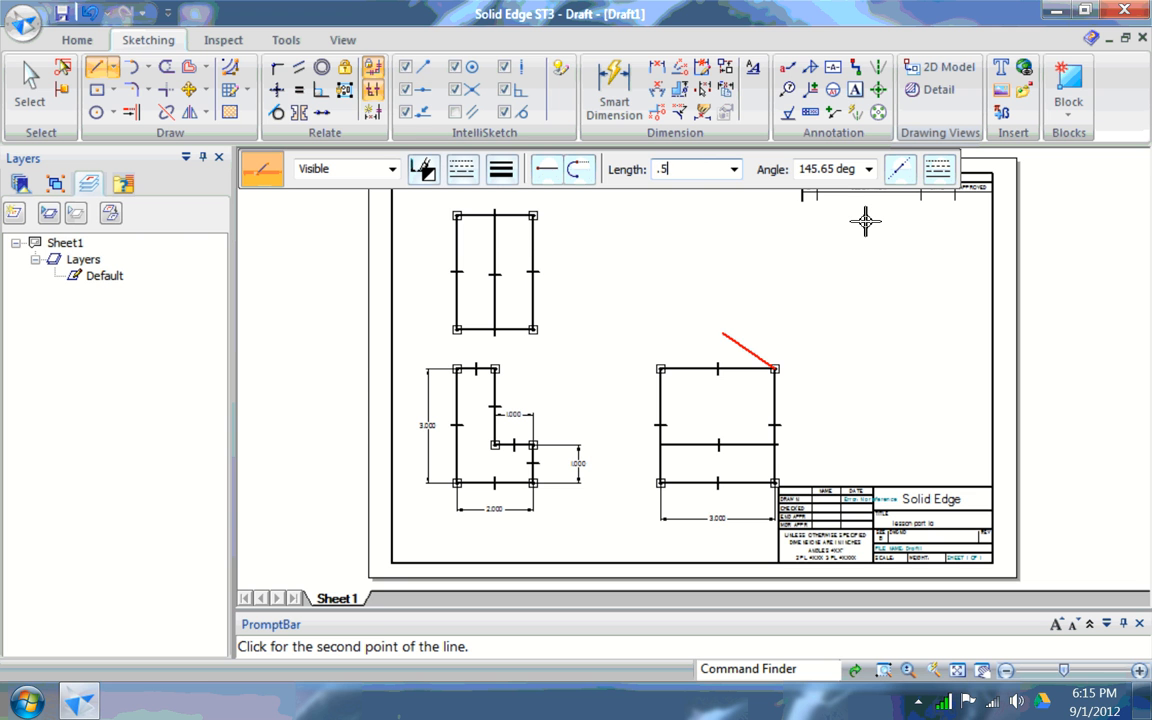
type(".5")
key("Tab")
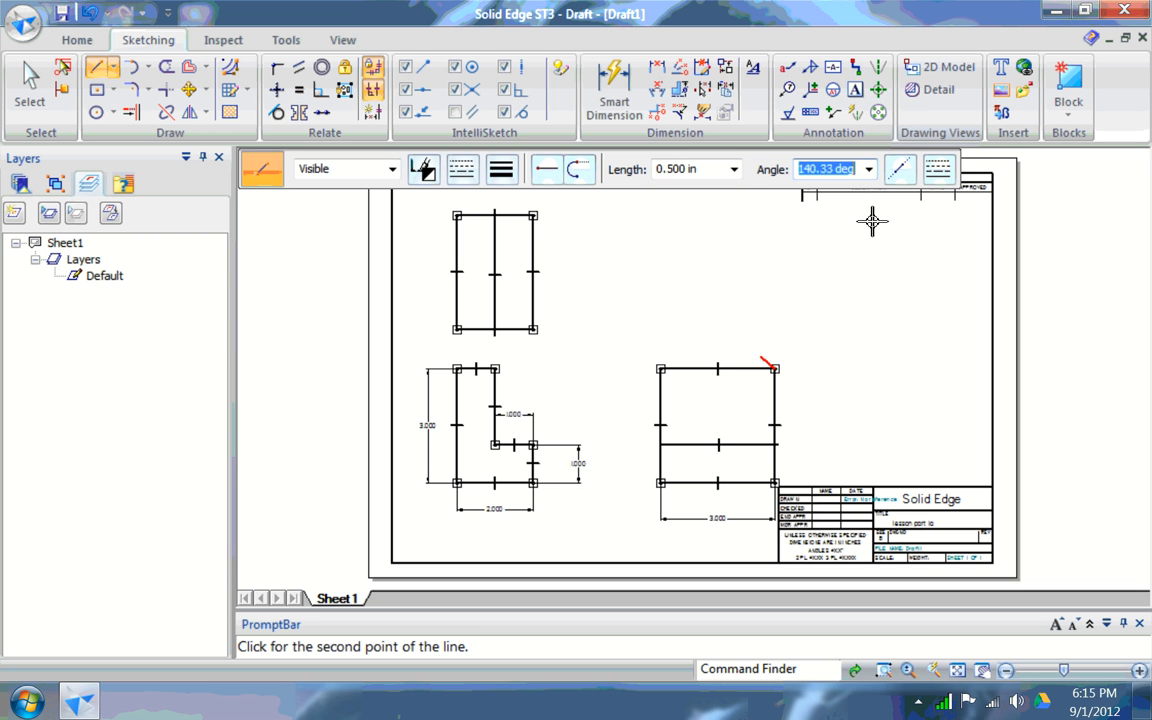
left_click(756, 369)
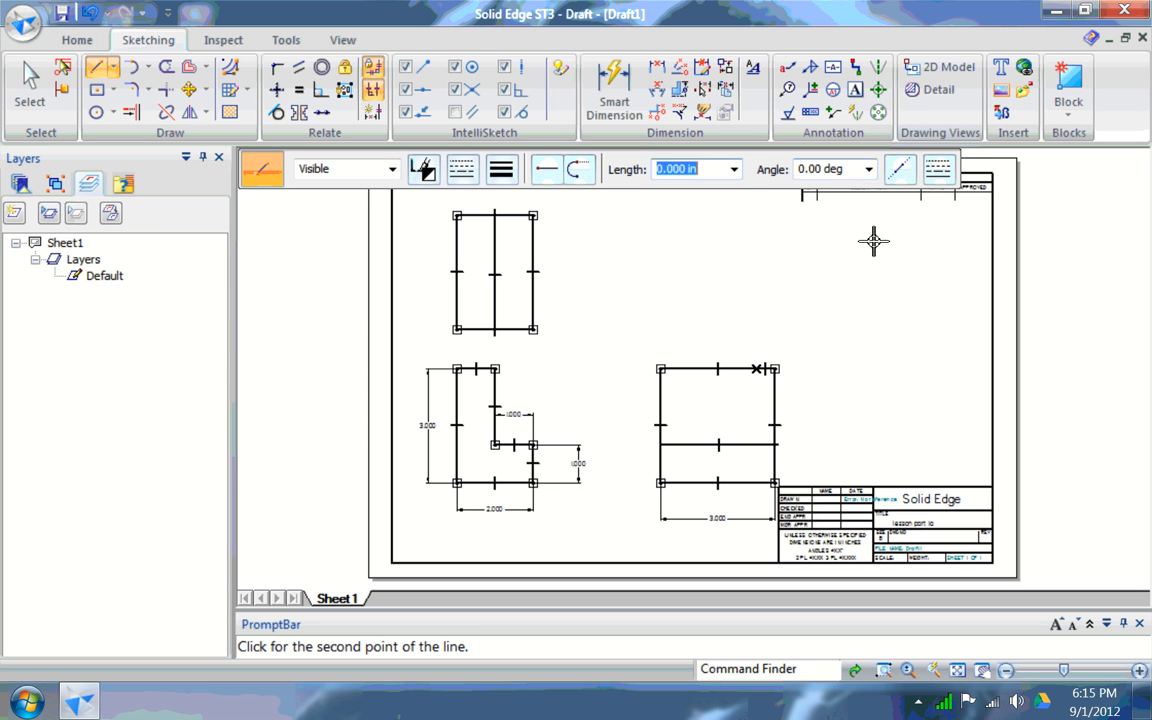
Draw a 0.5 in vertical line down from the short line's inner end and a horizontal line from there to the view's right edge
type(".")
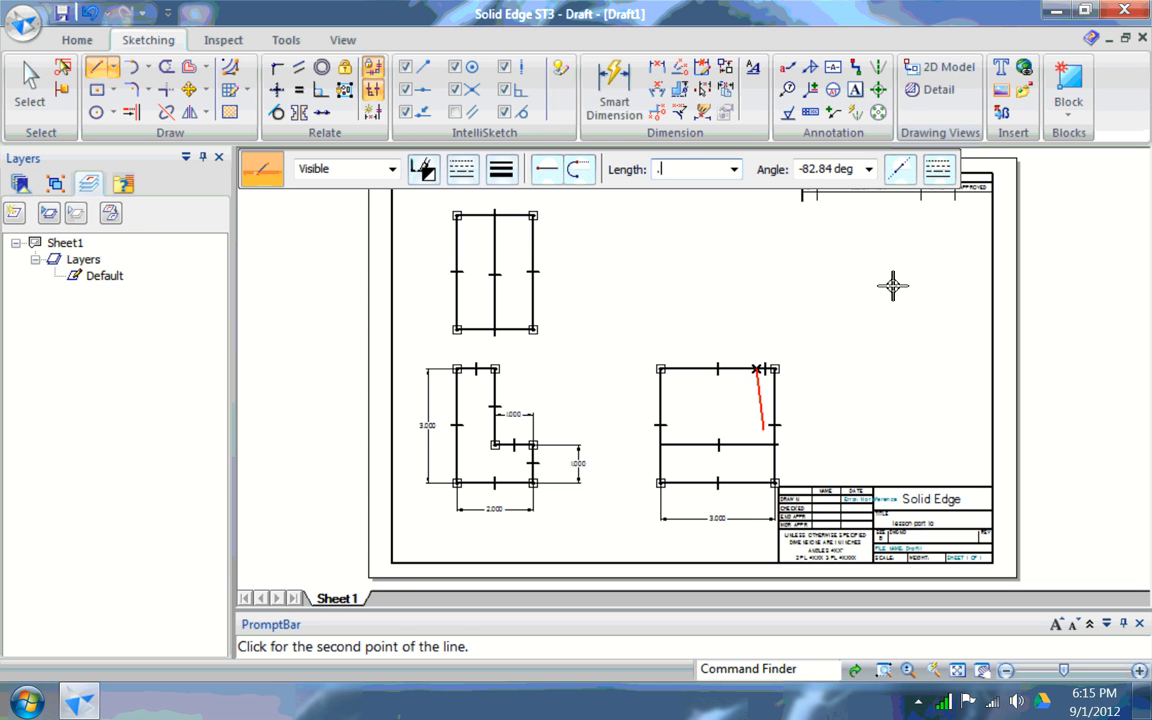
type("5")
key("Tab")
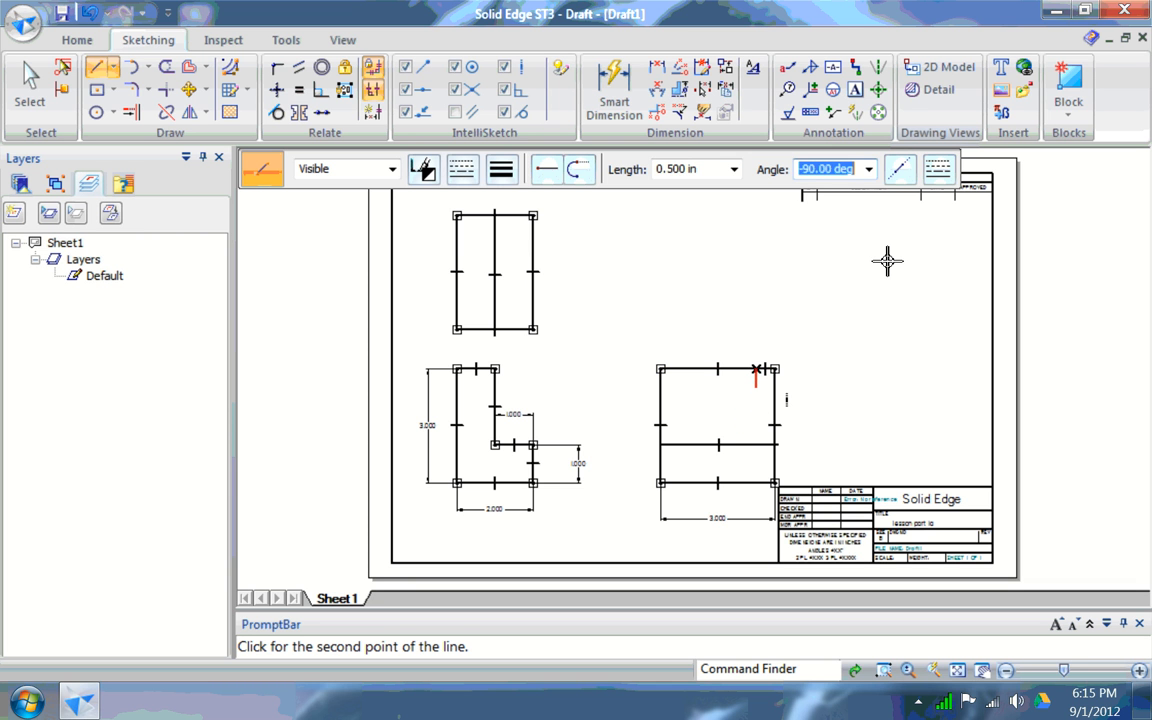
key("Return")
left_click(775, 387)
right_click(775, 387)
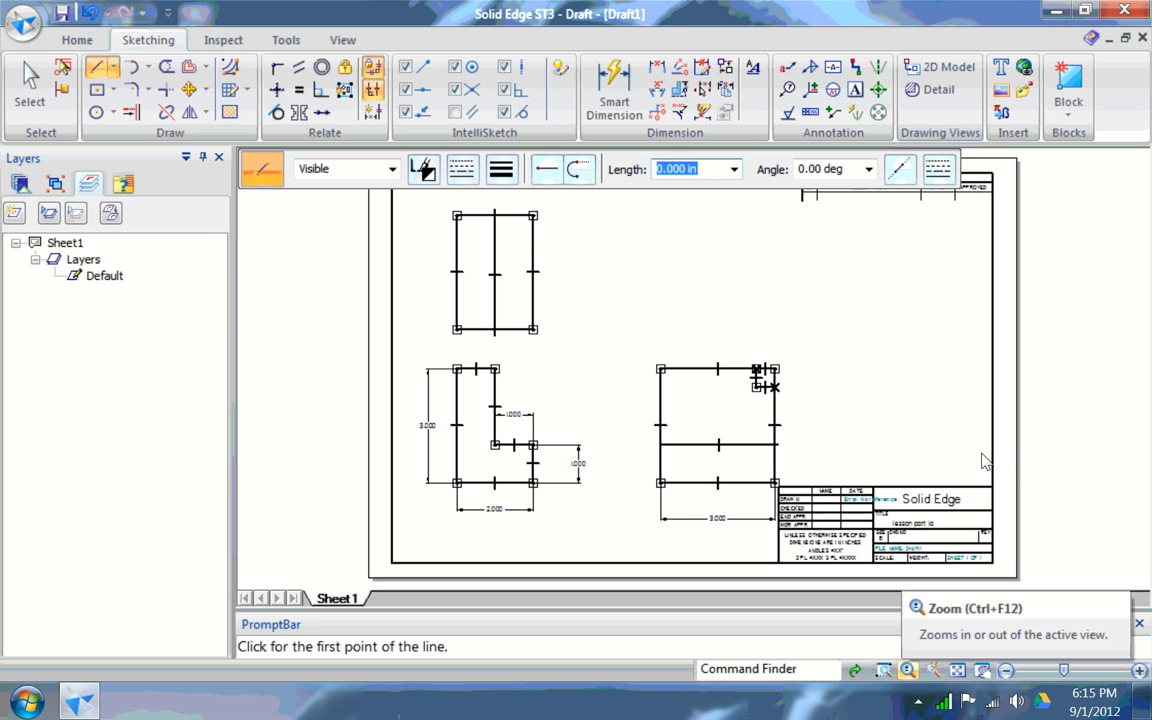
Draw a 0.5 in diameter circle centred on the inner corner of the small square in the right-hand view
left_click(883, 669)
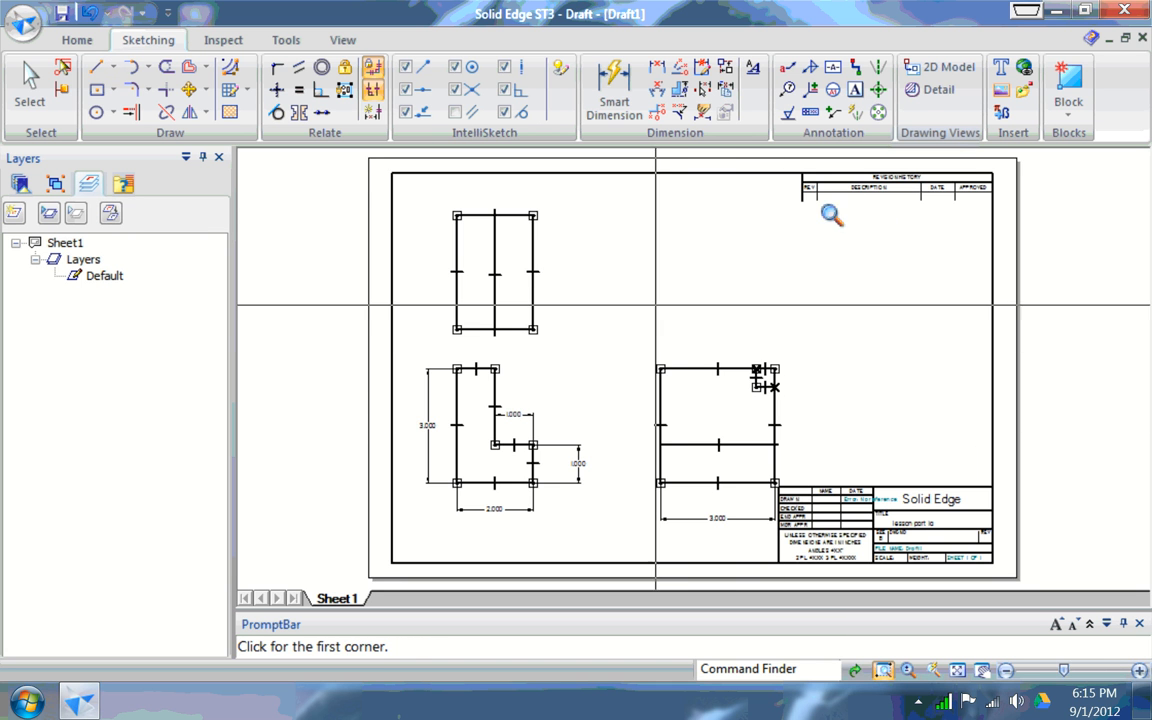
left_click_drag(655, 305, 912, 448)
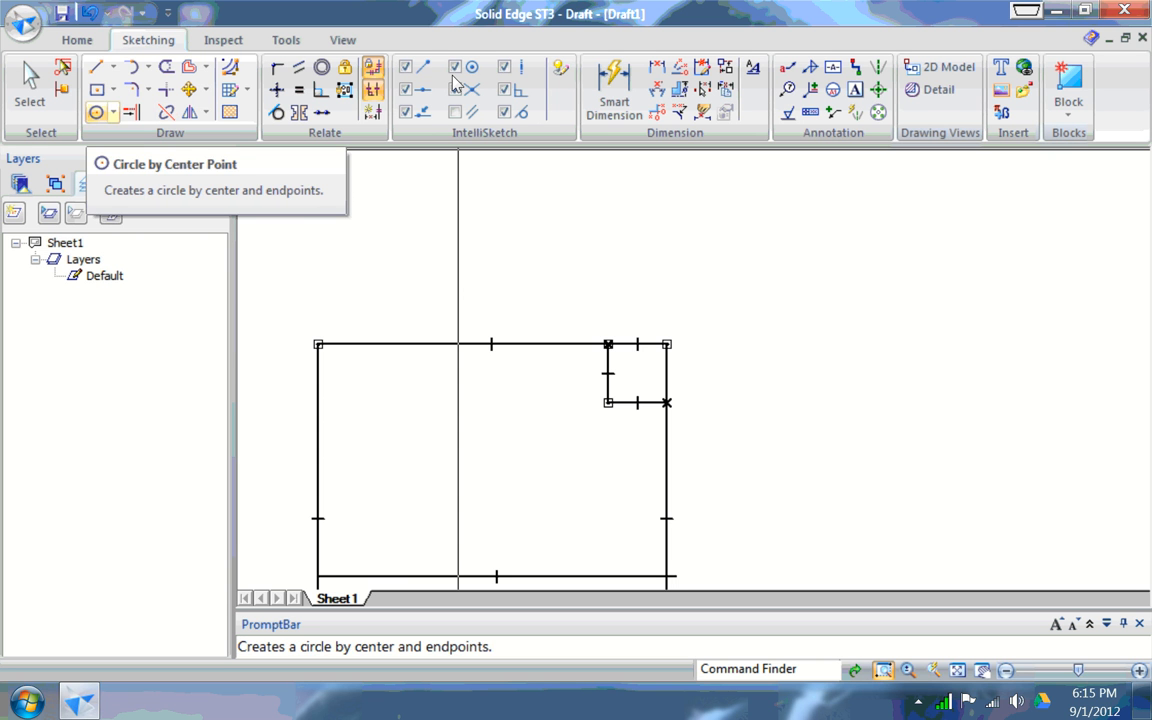
left_click(96, 112)
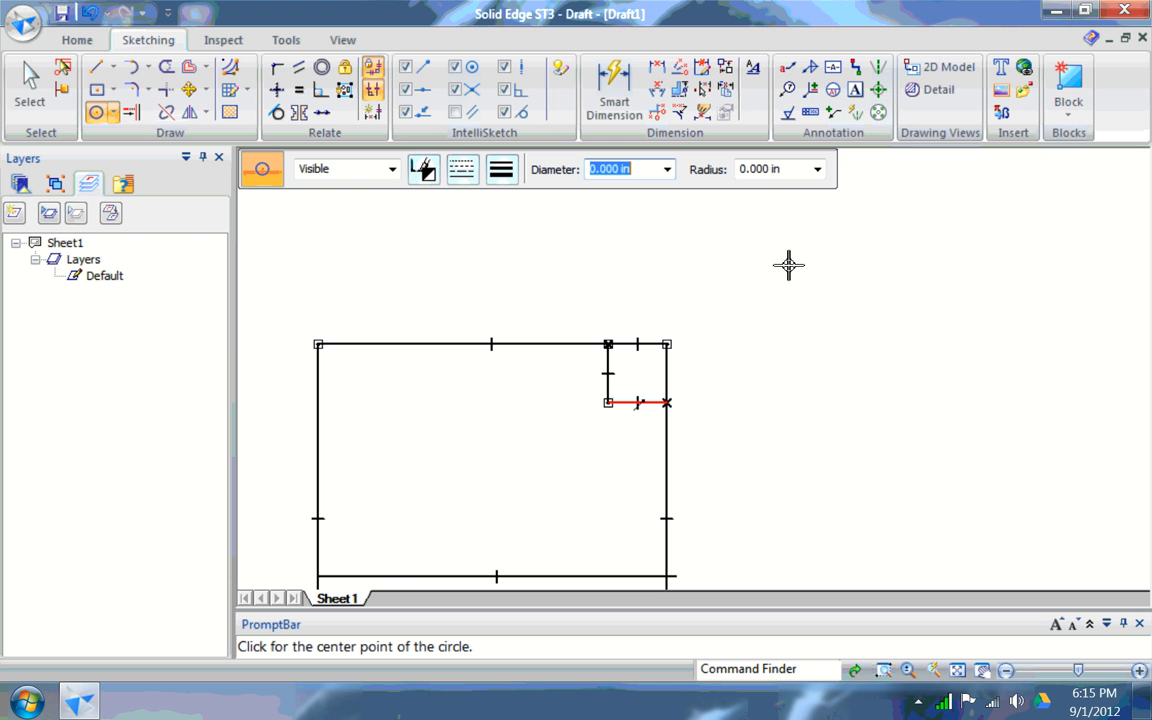
left_click(608, 402)
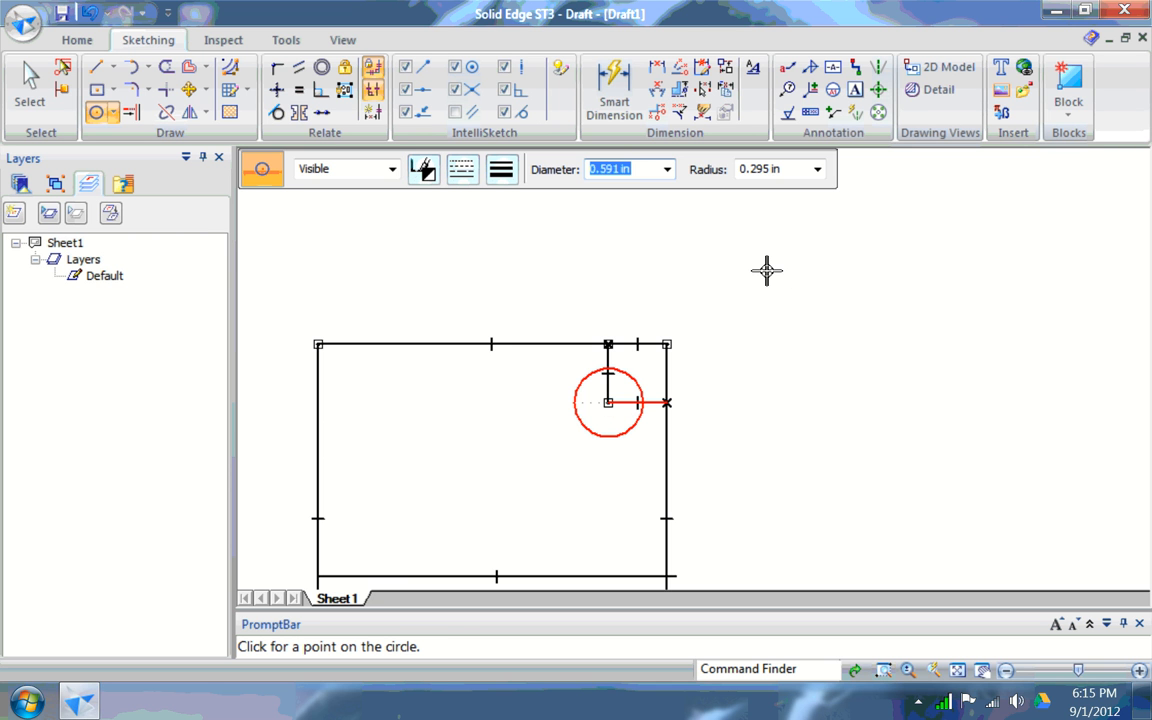
type(".5")
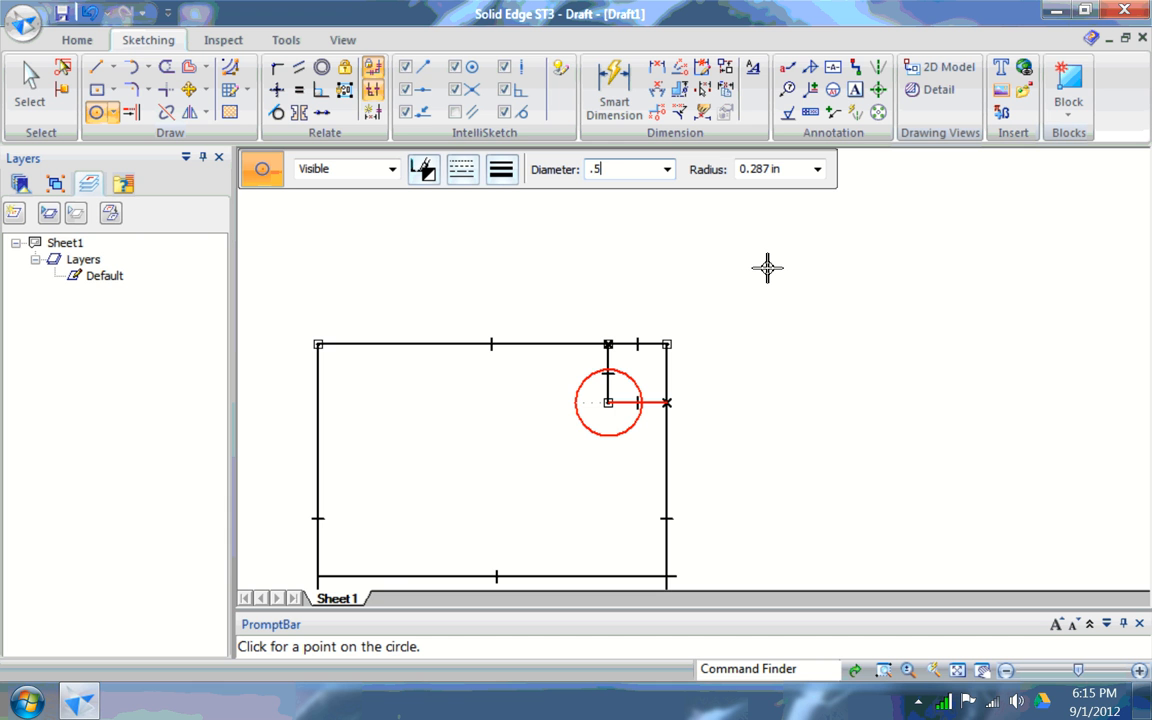
key("Return")
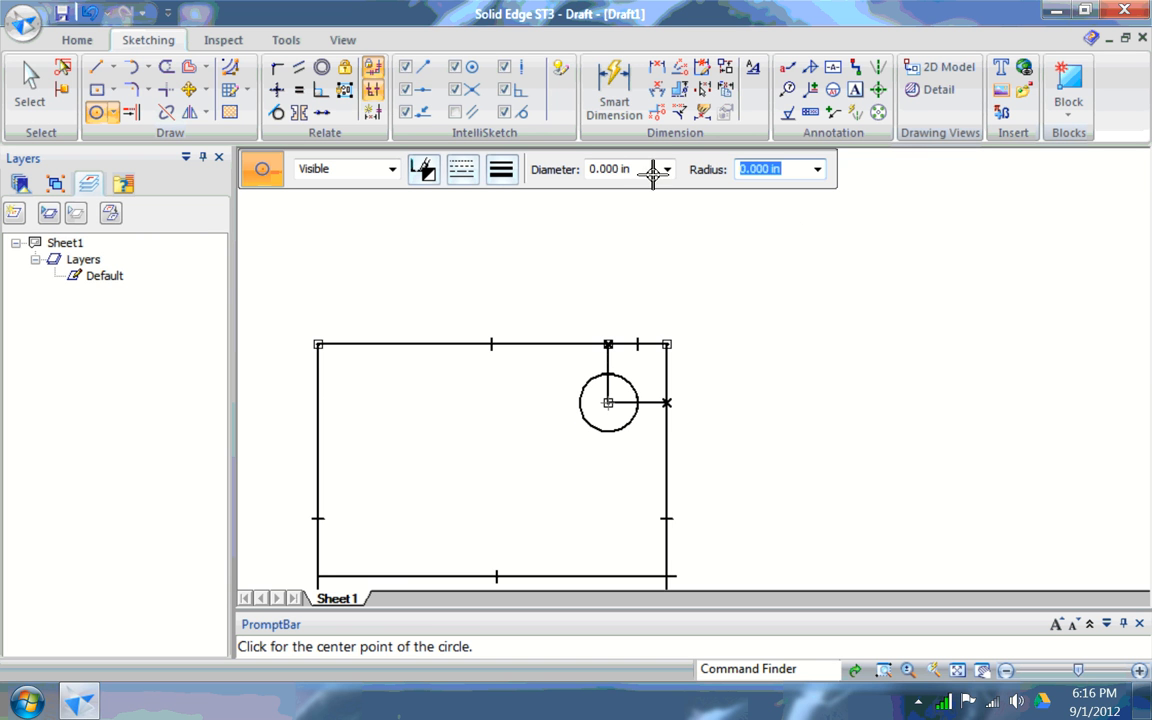
Delete the horizontal and vertical construction lines that meet at the circle's centre
left_click(30, 82)
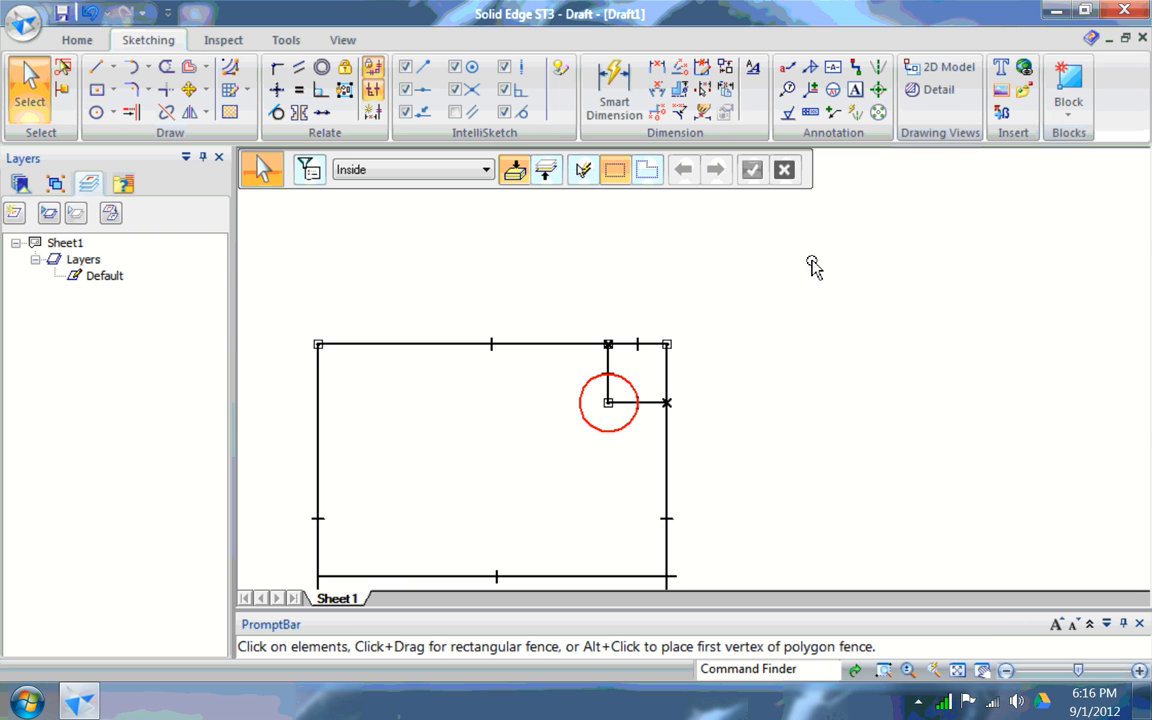
left_click(640, 402)
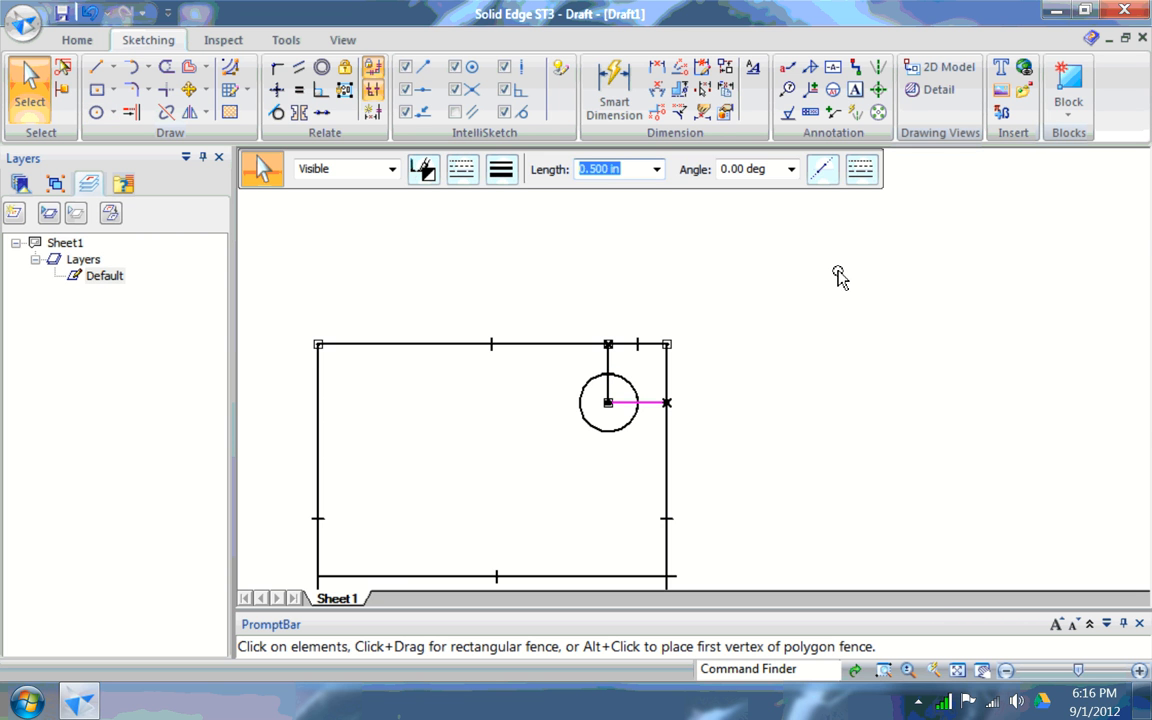
key("Delete")
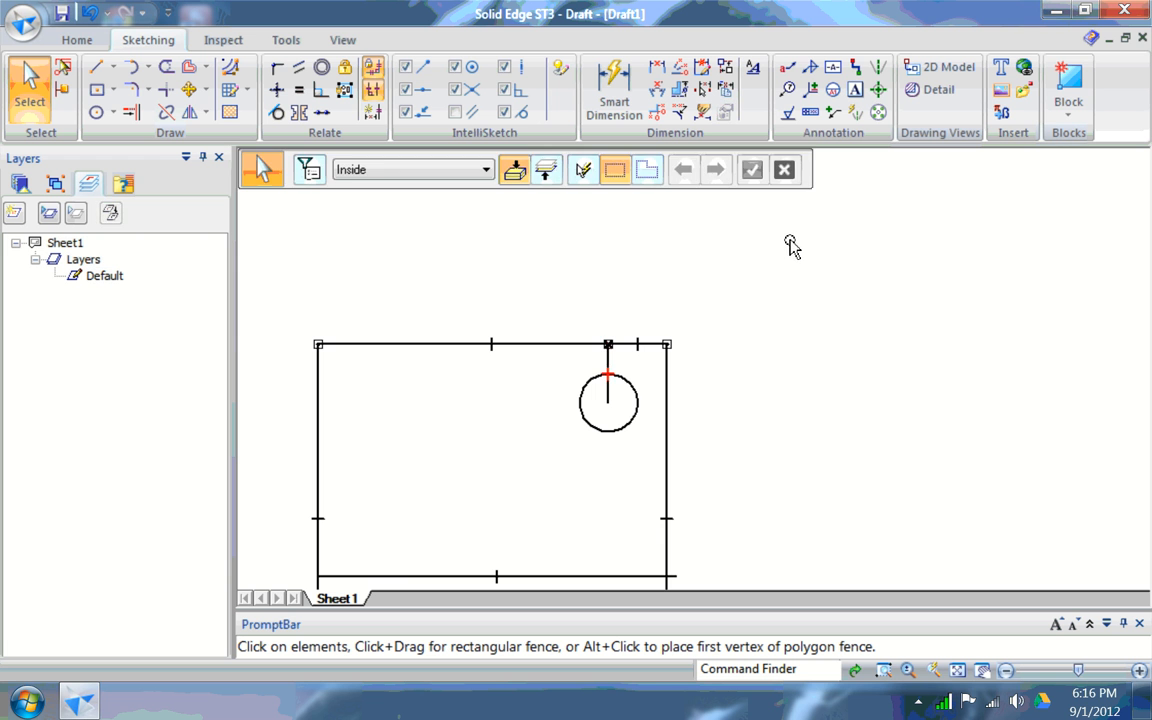
left_click(608, 374)
key("Delete")
left_click(608, 375)
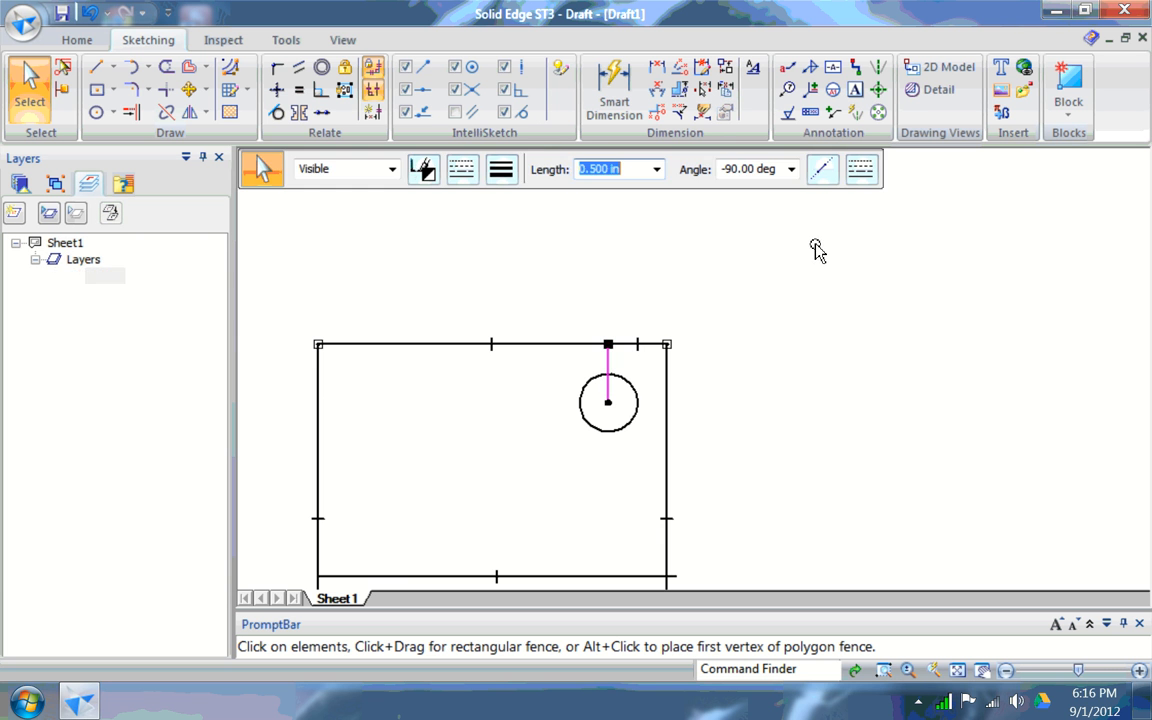
key("Delete")
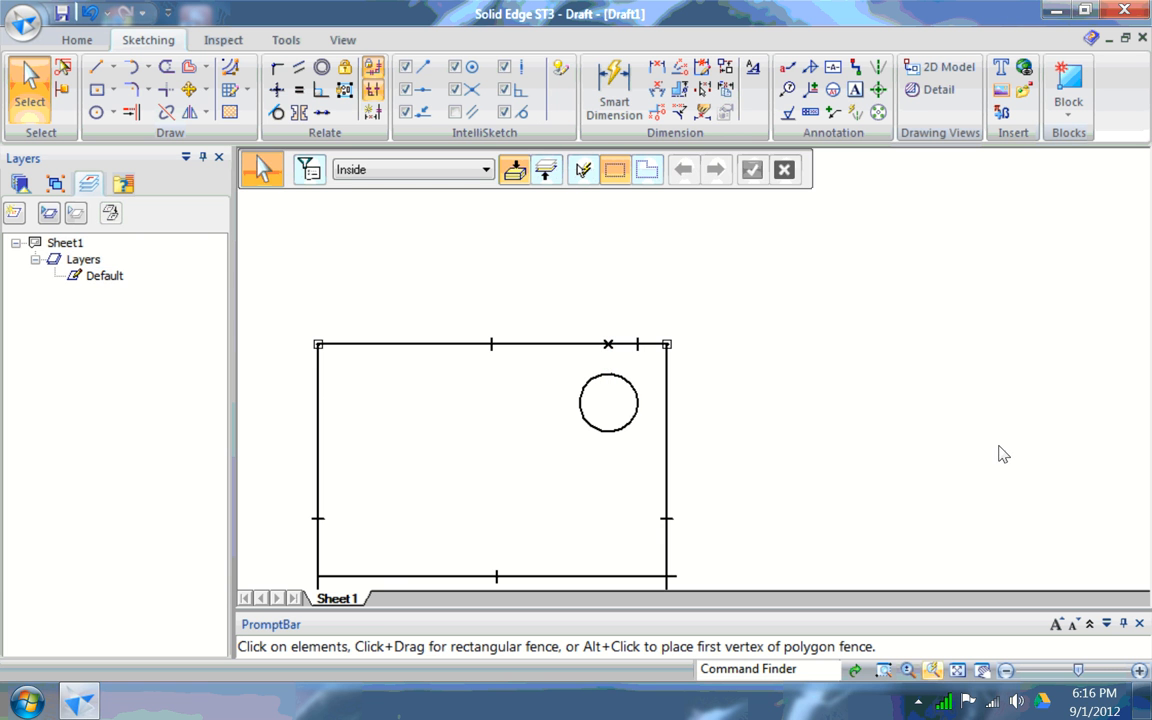
Delete the leftover connect relationship marker on the right-hand view's top edge above the circle
key("ctrl+shift+a")
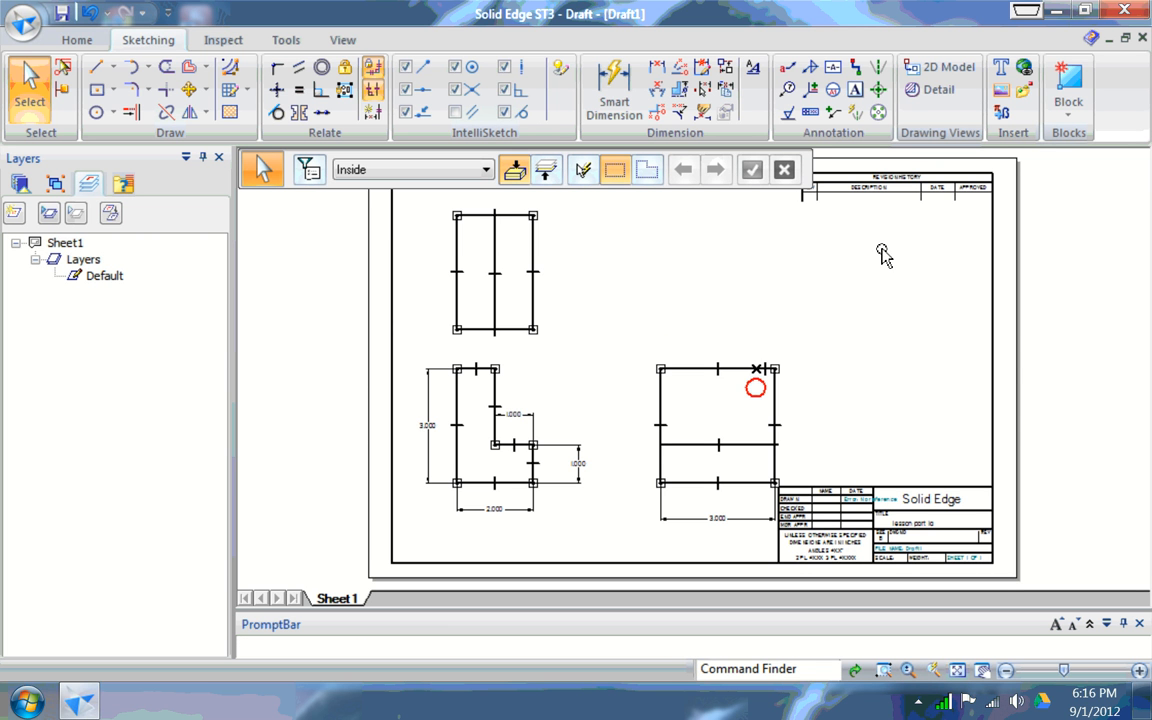
key("Escape")
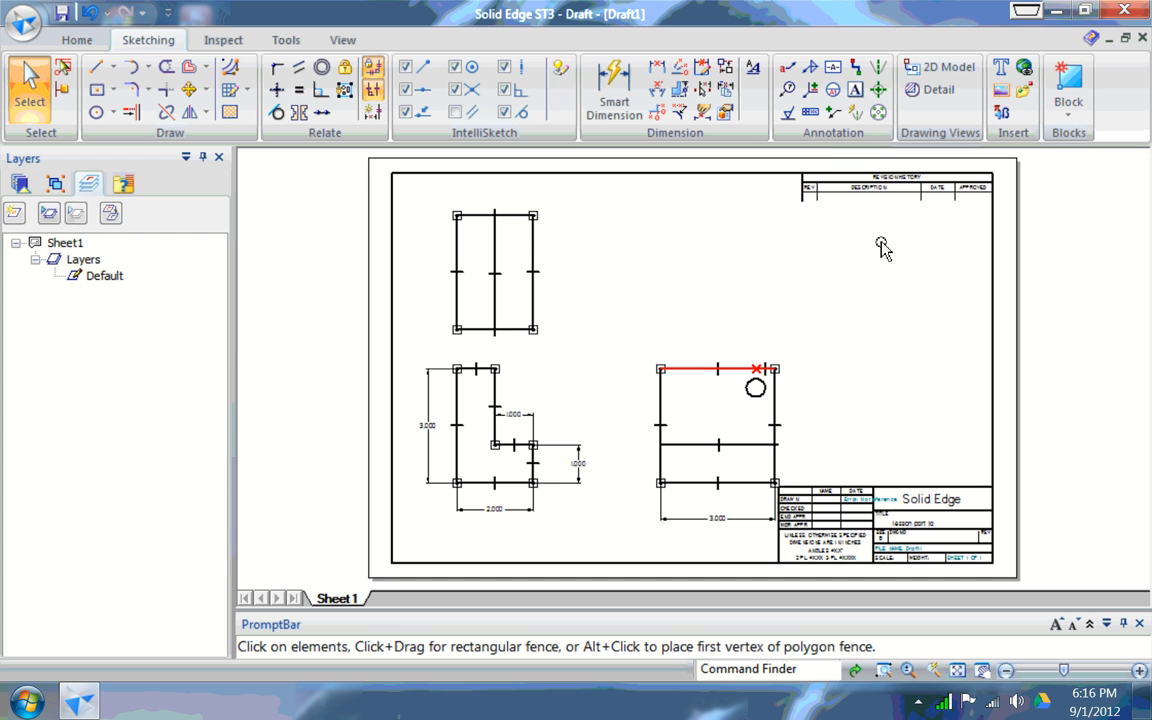
key("Delete")
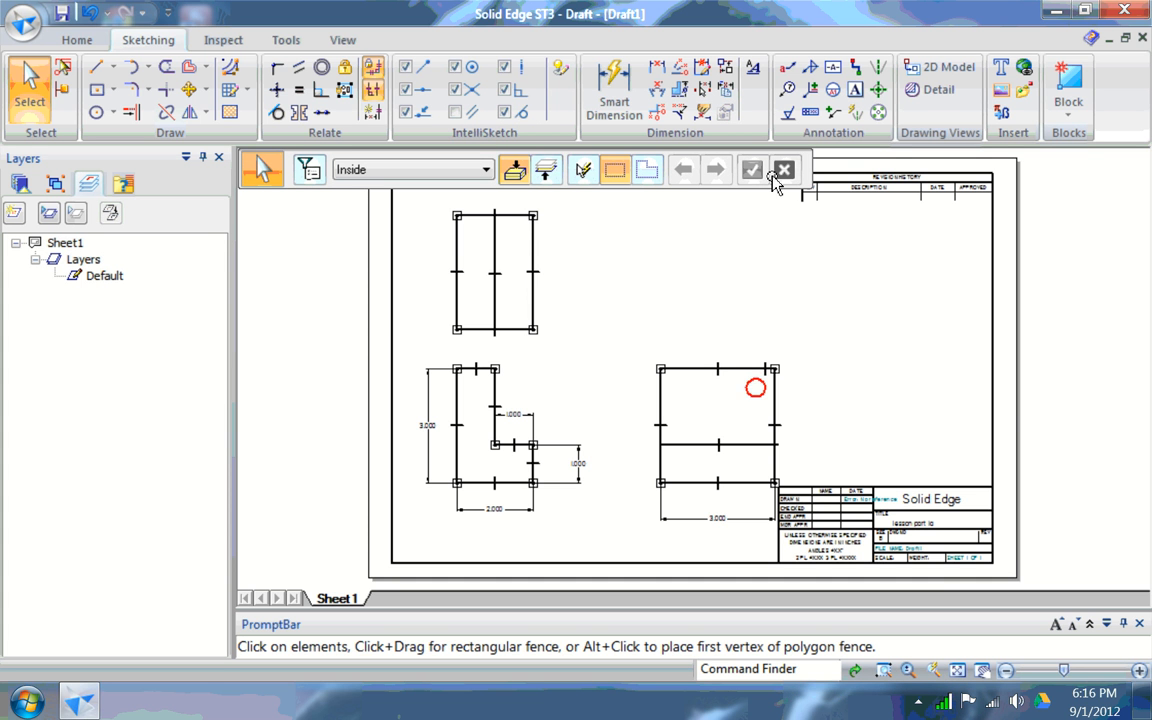
Draw two horizontal lines in the Hidden style across the L-shape's upper leg, level with the circle's top and bottom
key("l")
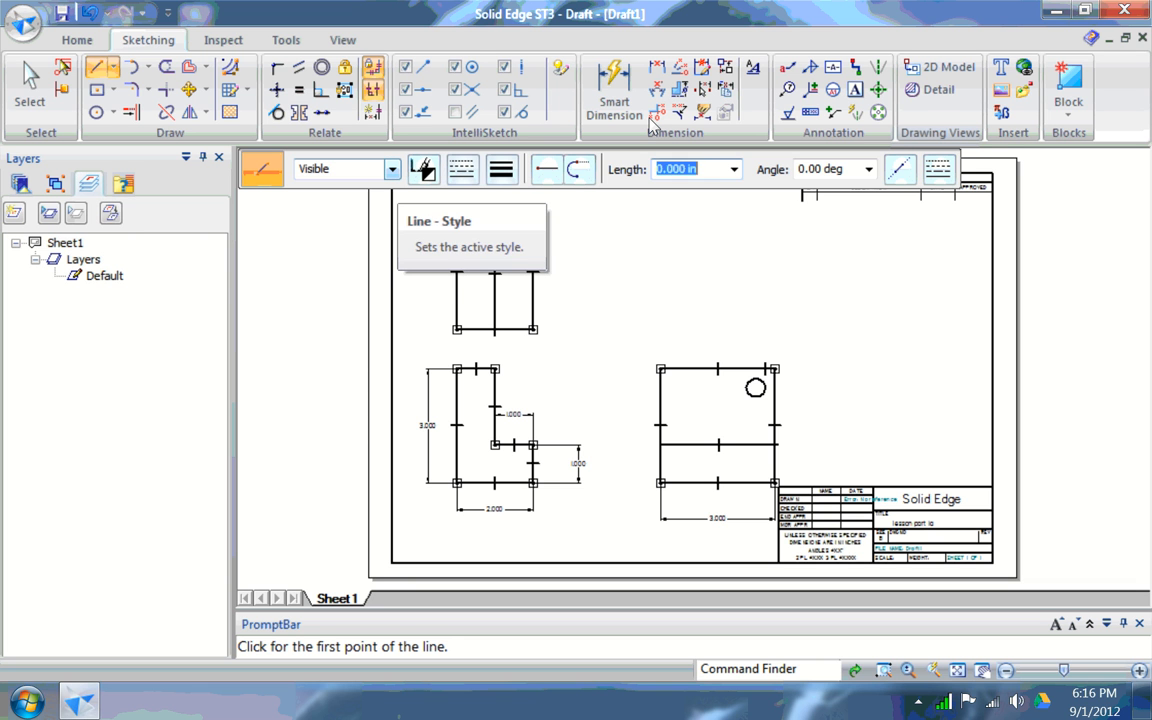
left_click(392, 170)
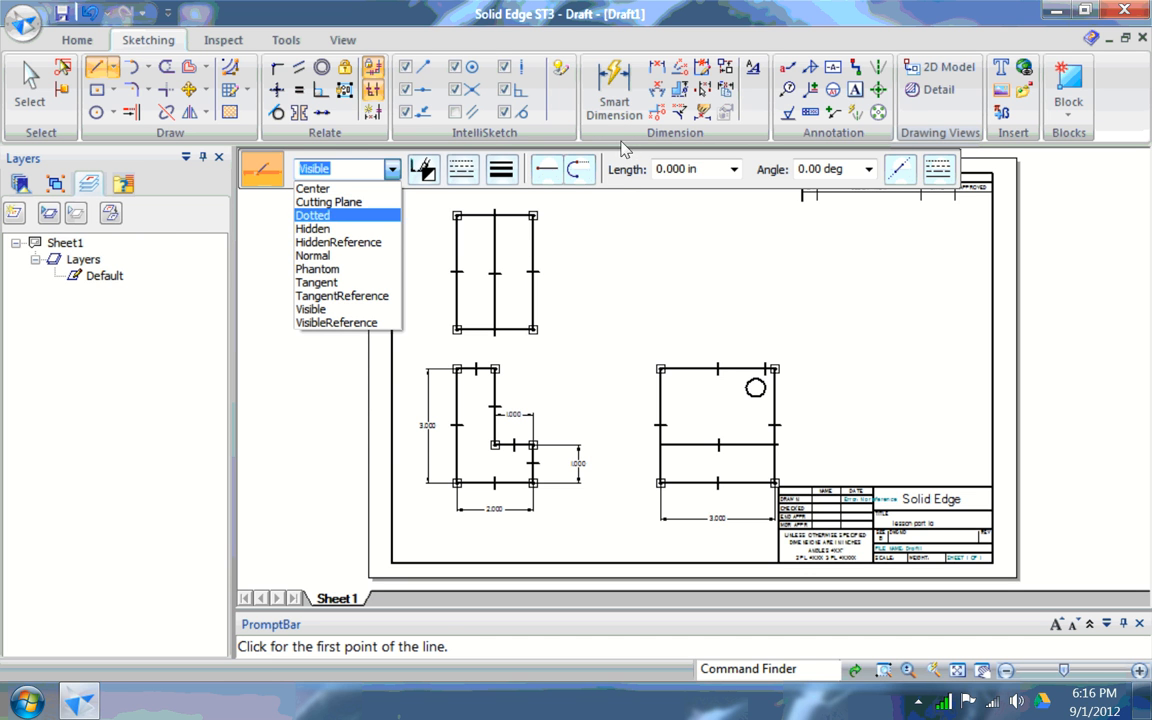
left_click(312, 228)
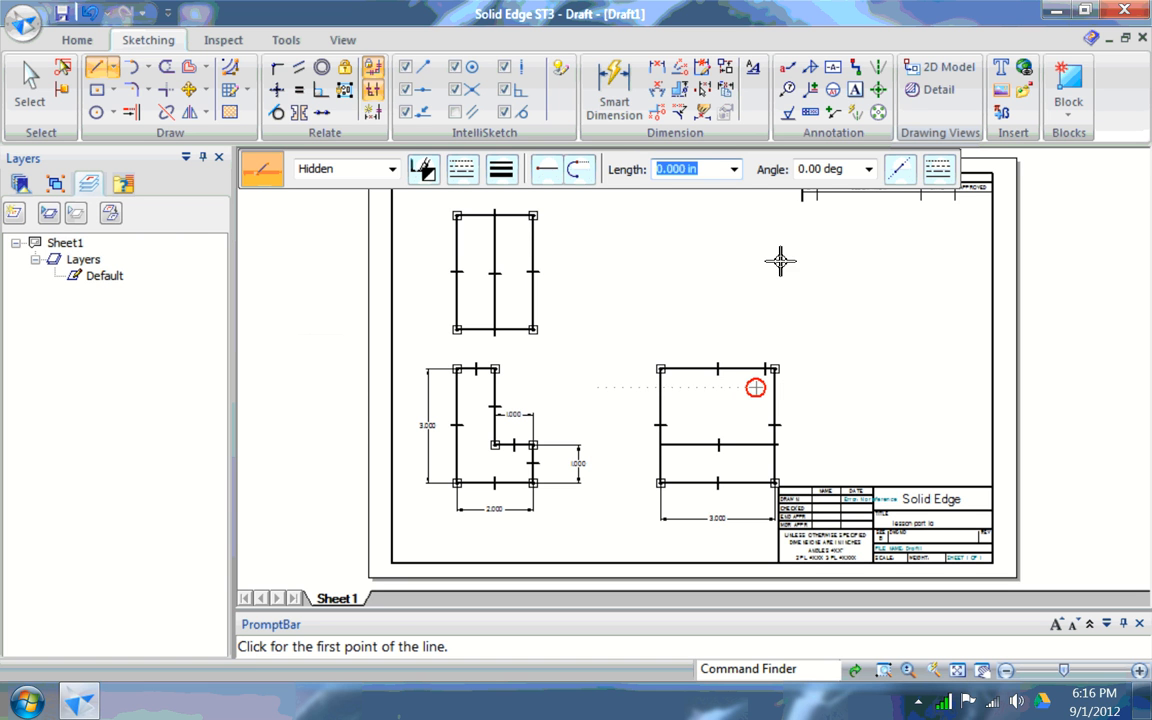
left_click(711, 251)
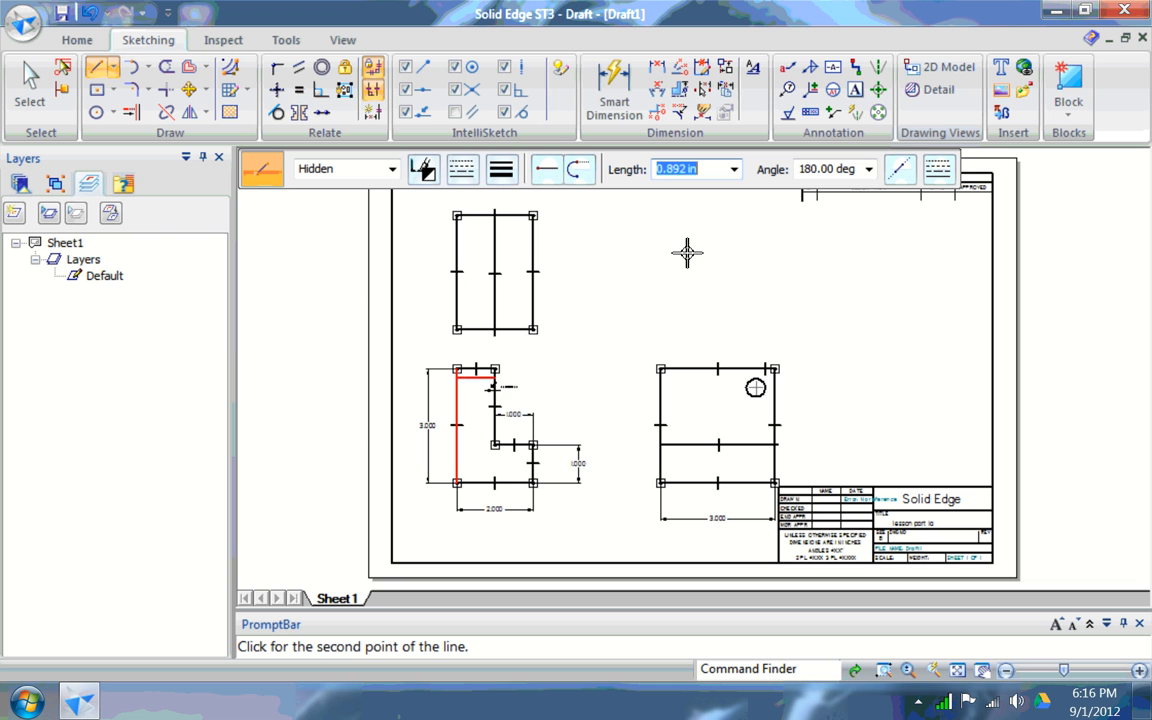
left_click(687, 254)
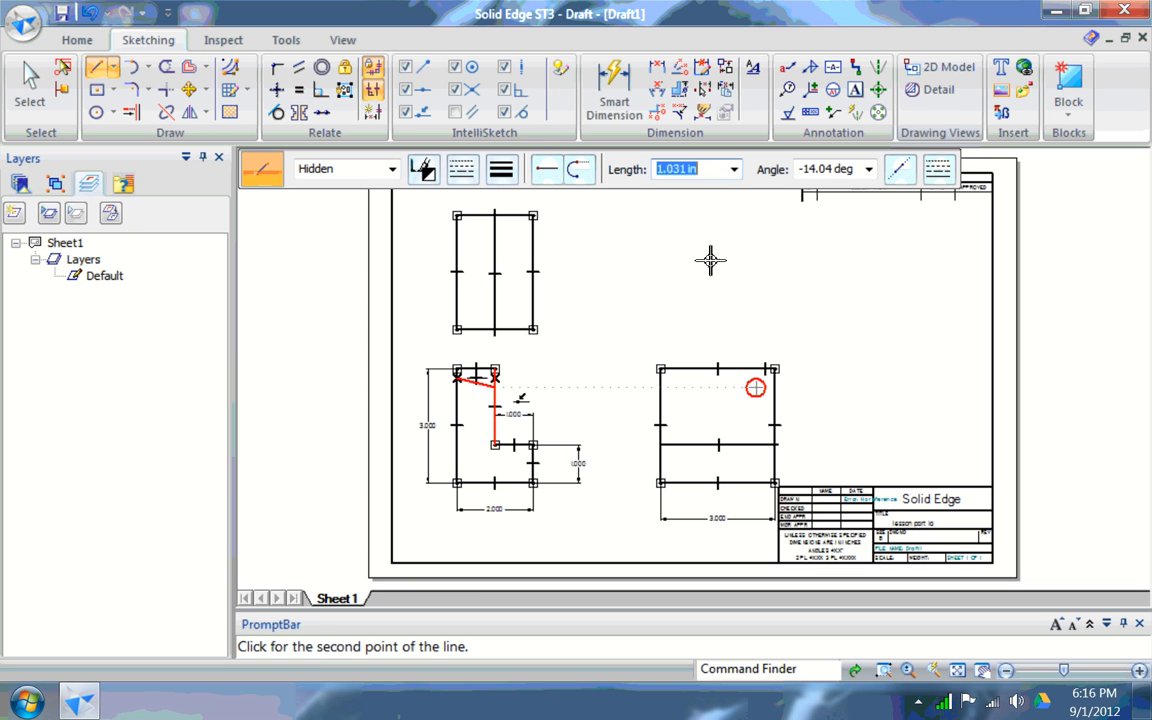
right_click(711, 260)
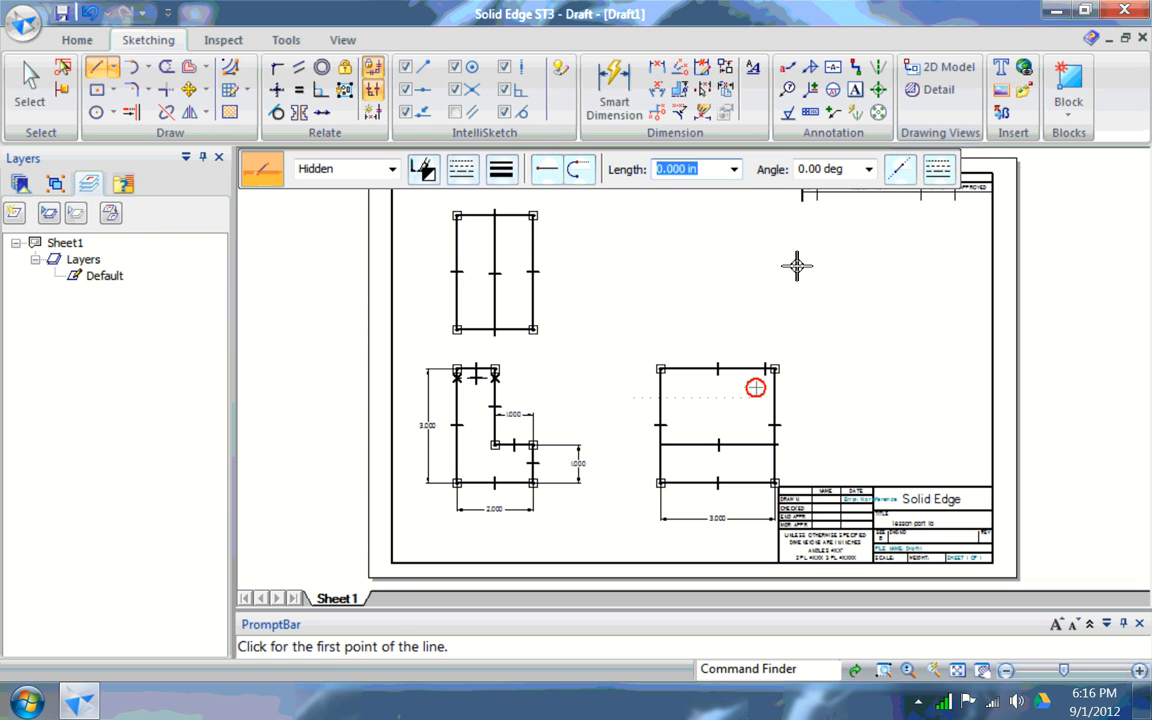
left_click(711, 263)
left_click(687, 265)
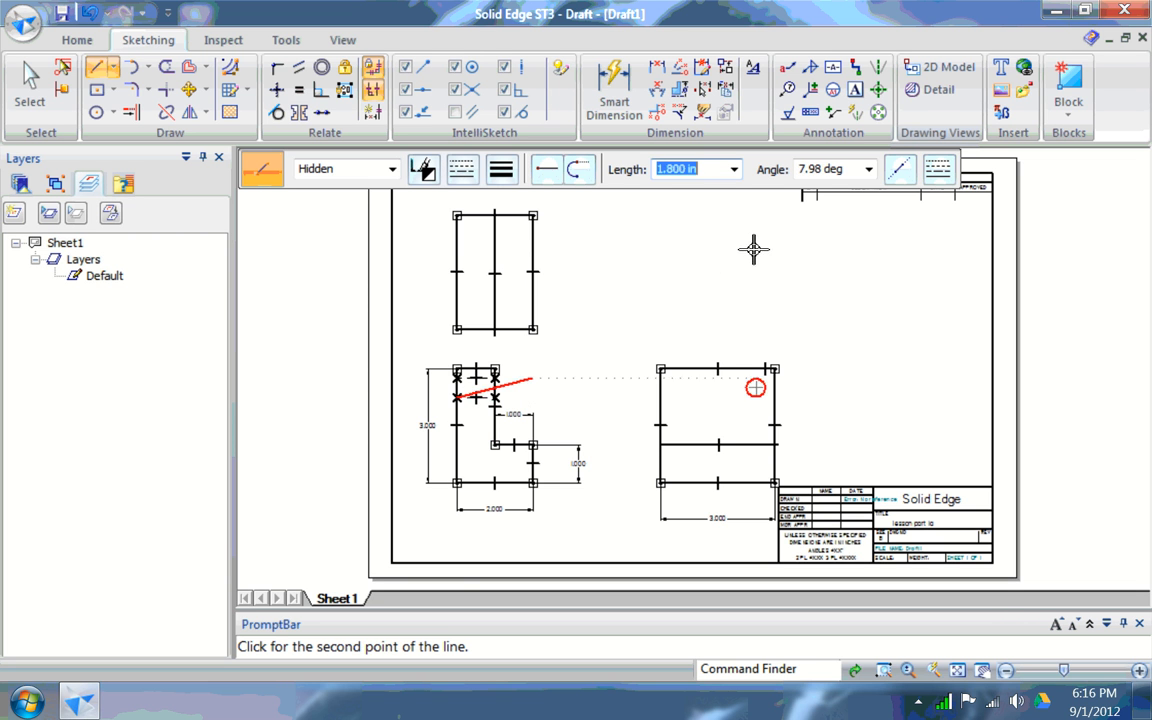
right_click(756, 249)
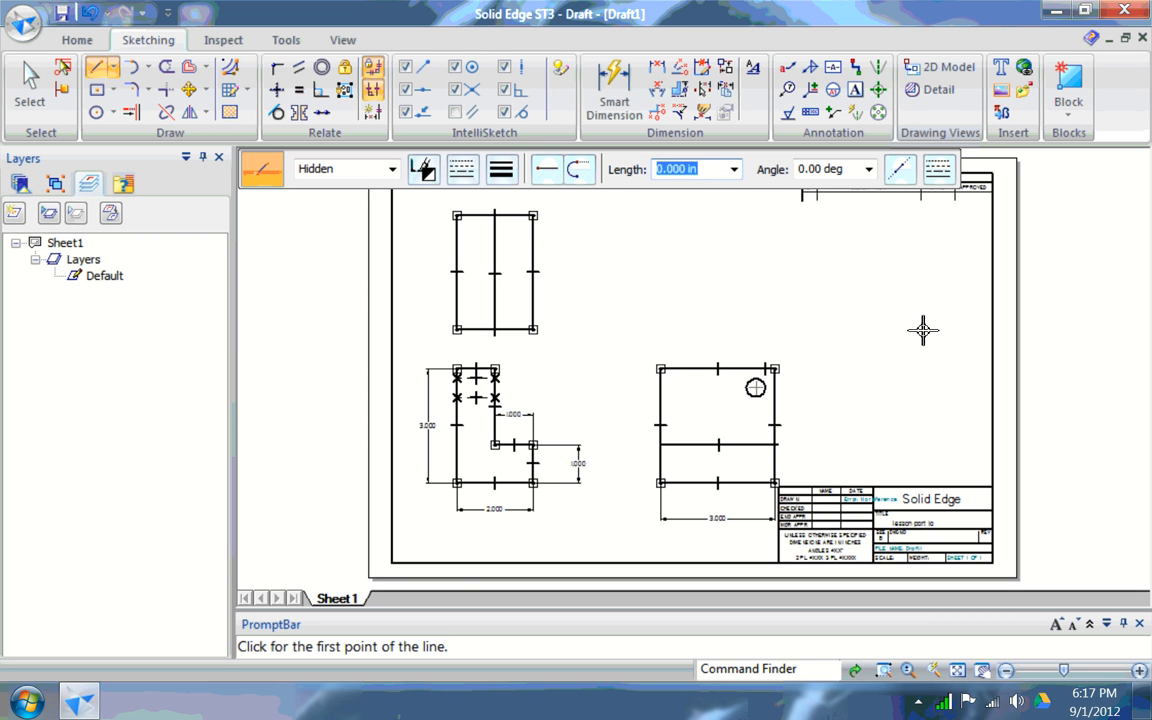
left_click(533, 215)
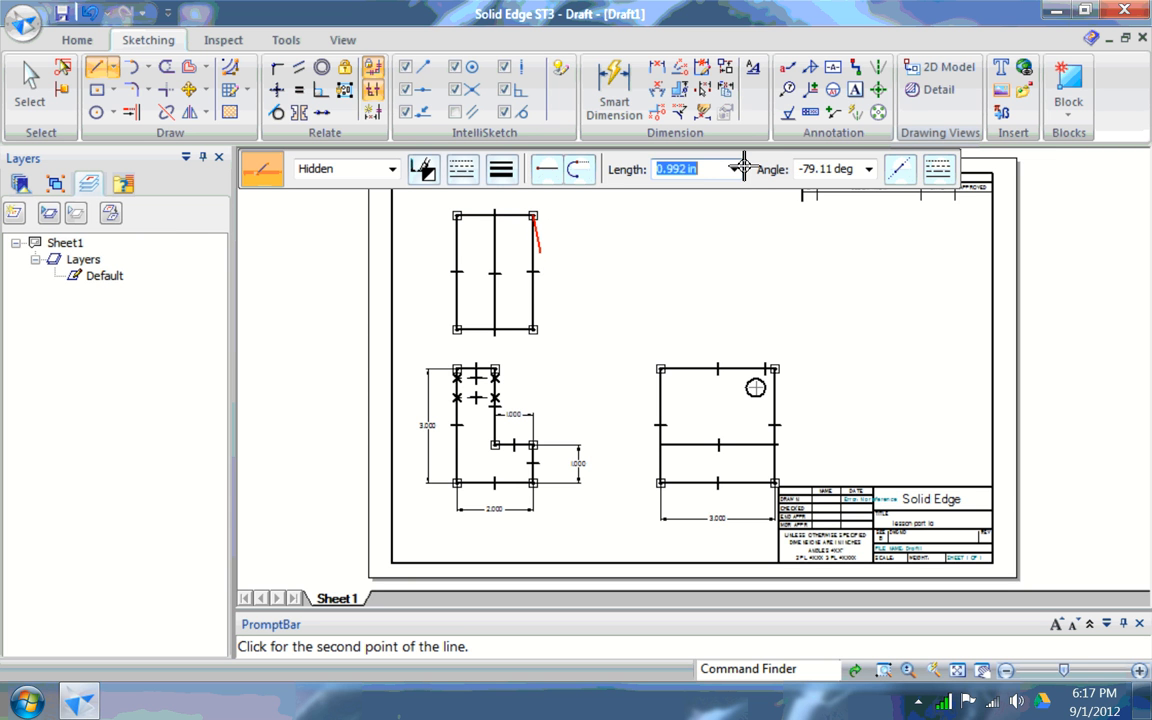
key("Tab")
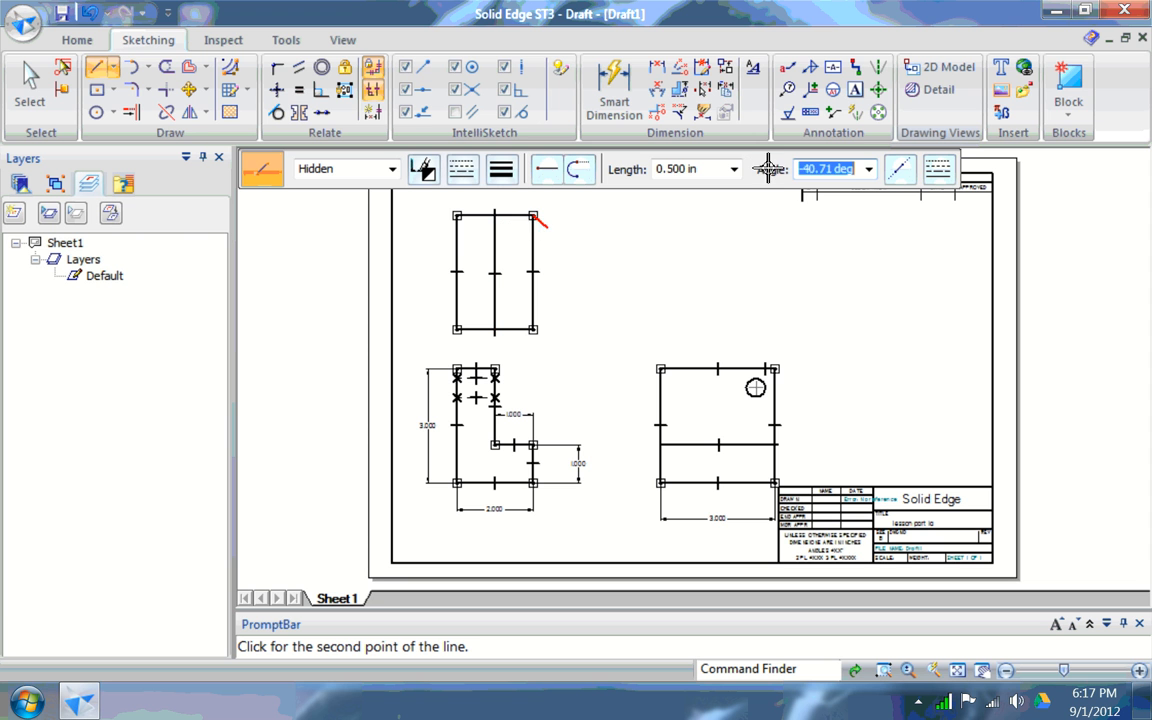
key("Escape")
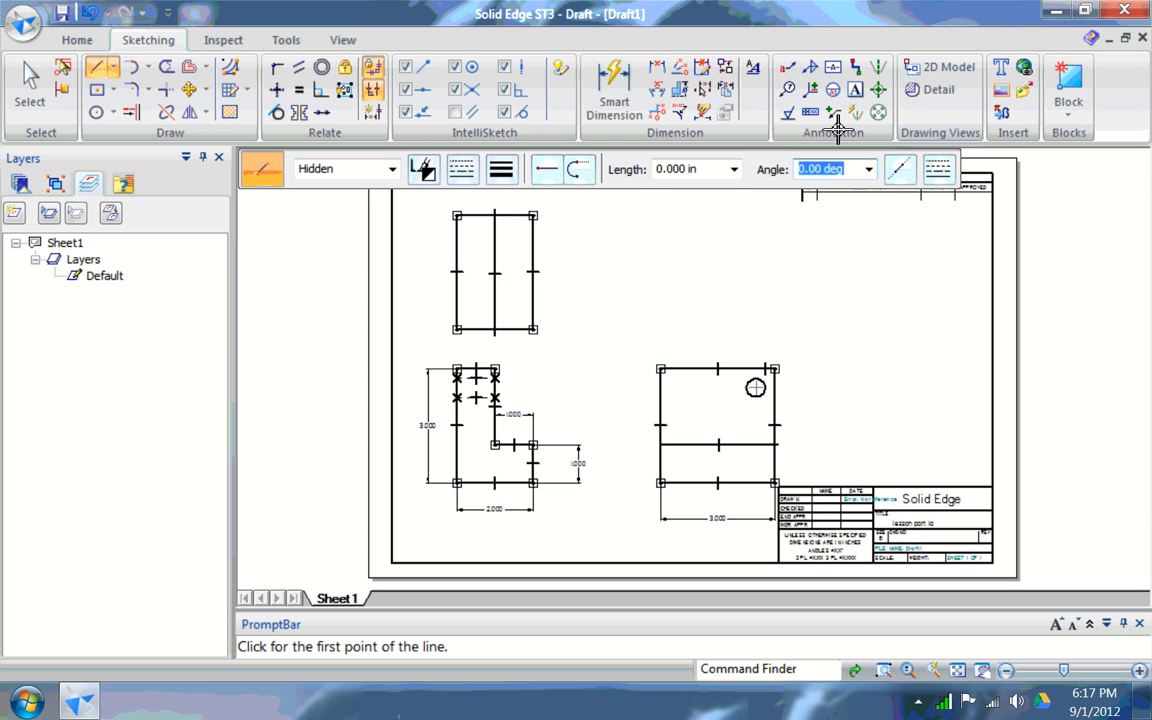
Draw two Hidden-style horizontal lines across the upper view, spaced by vertical segments of 0.25 in from its top edge and another 0.5 in
left_click(533, 215)
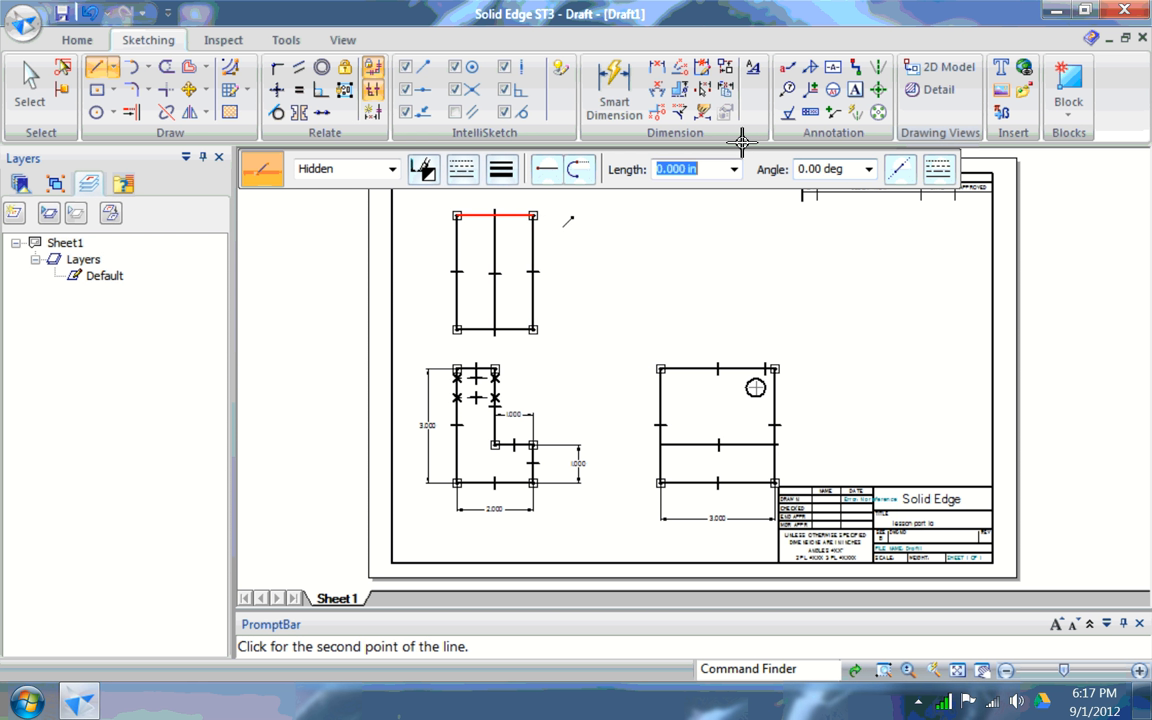
type(".2")
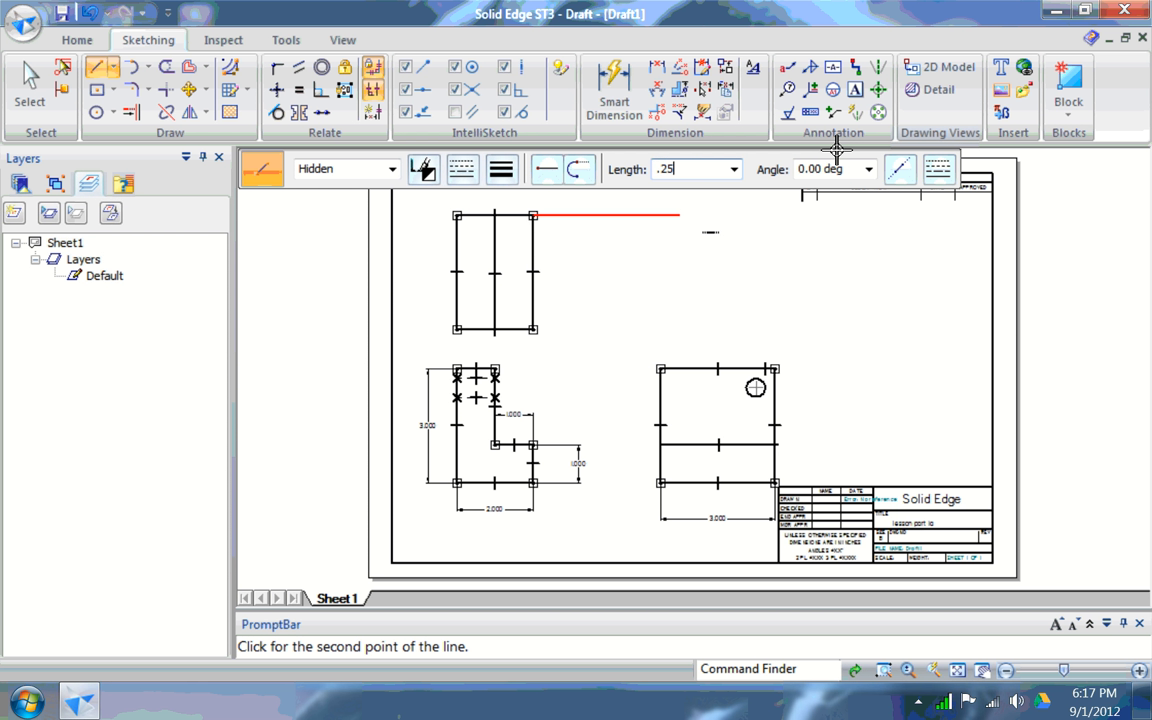
type("5")
key("Tab")
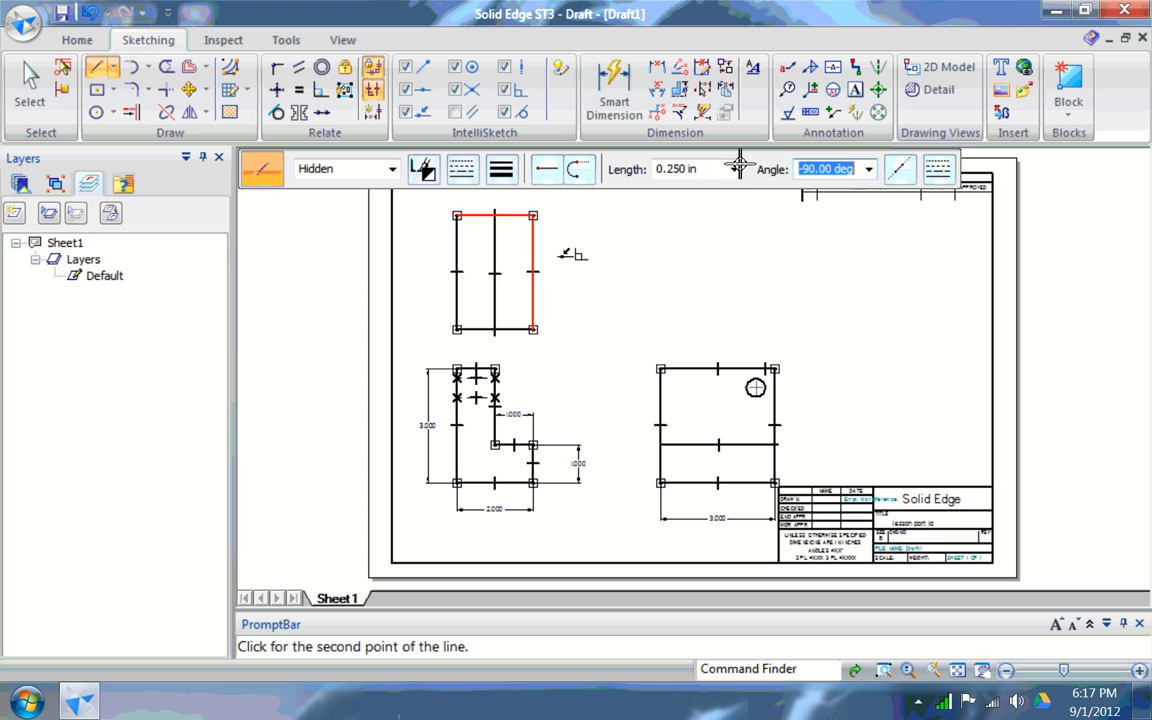
left_click(535, 242)
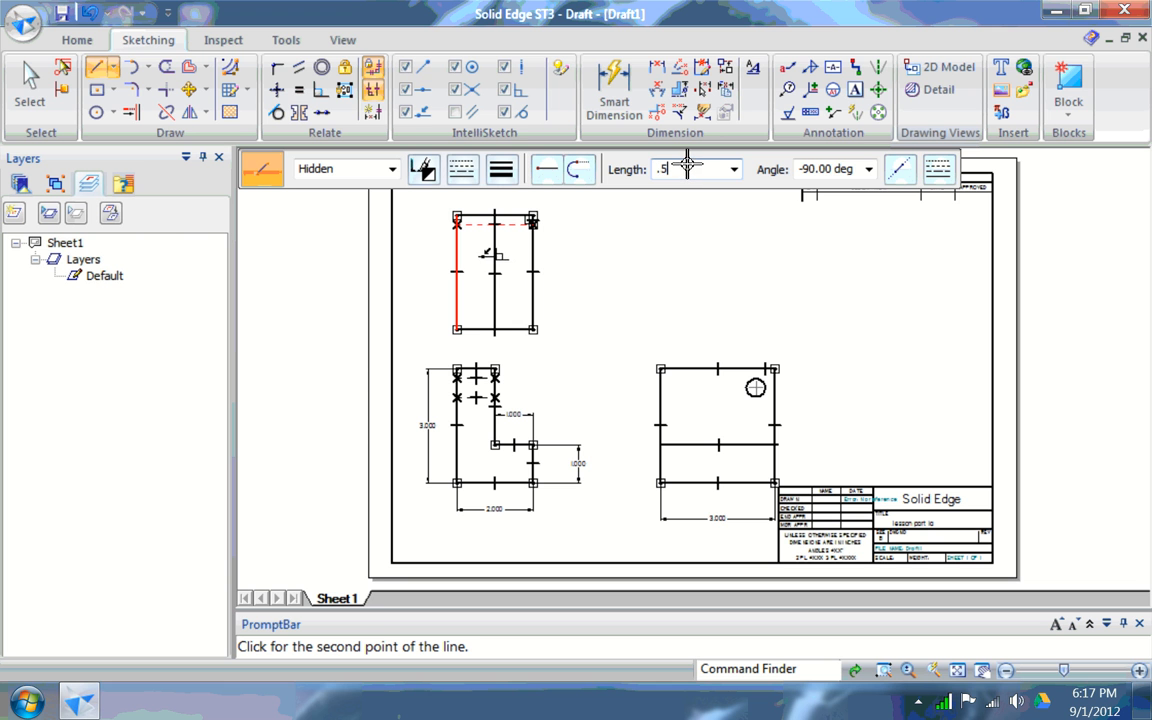
key("Tab")
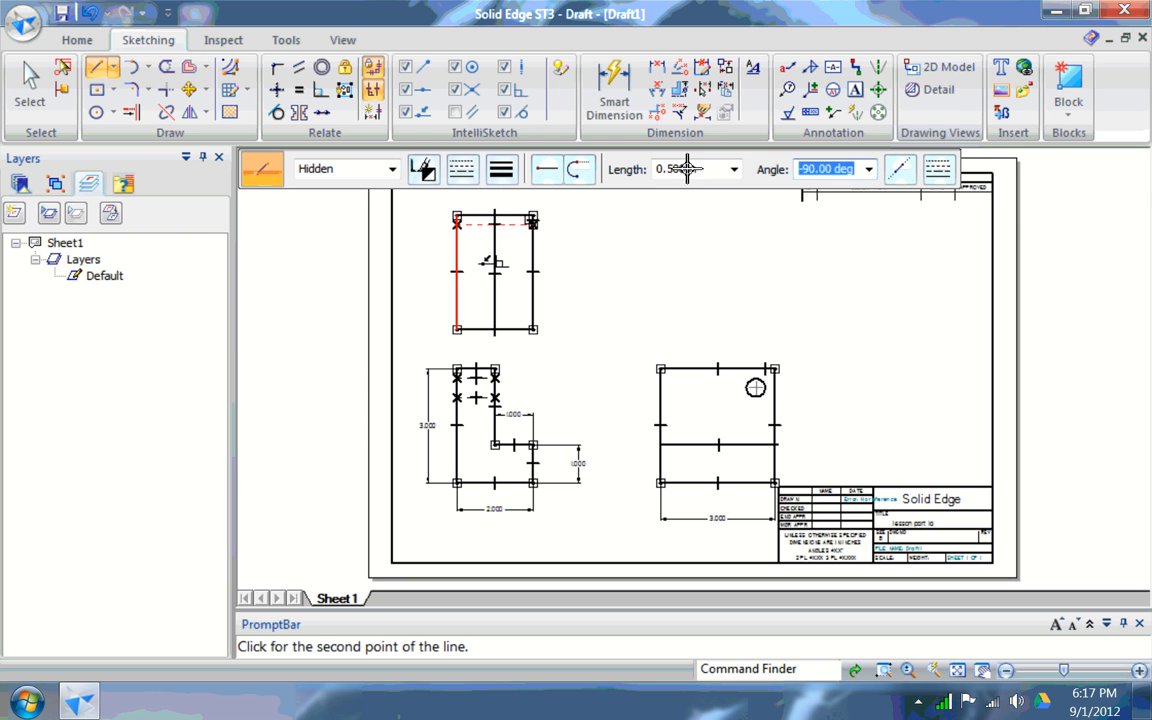
left_click(687, 169)
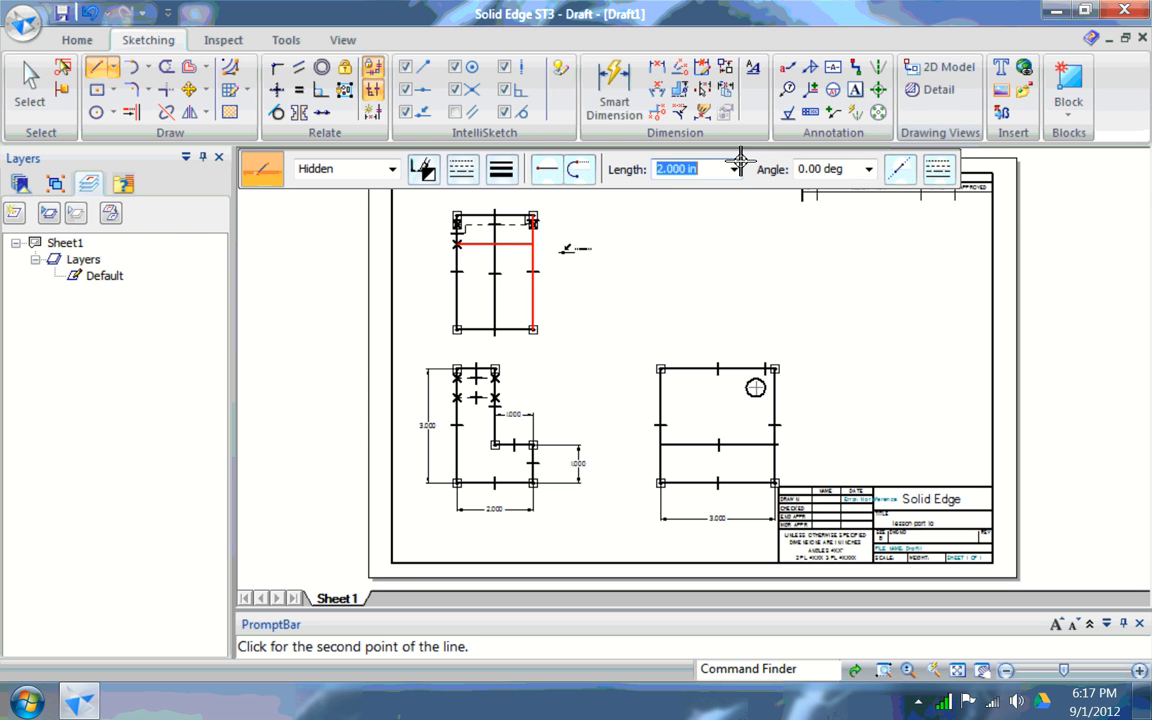
left_click(740, 160)
right_click(807, 153)
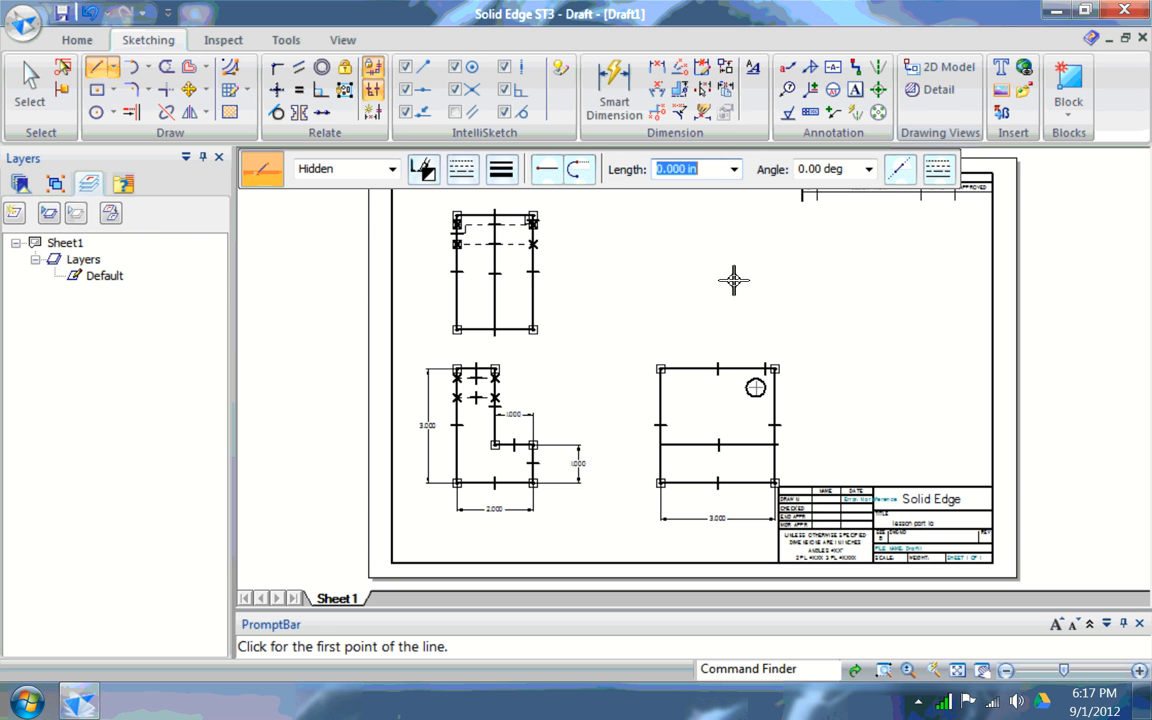
Dimension the circle's diameter in the right-hand view, placing the callout inside the view beside the circle
left_click(614, 88)
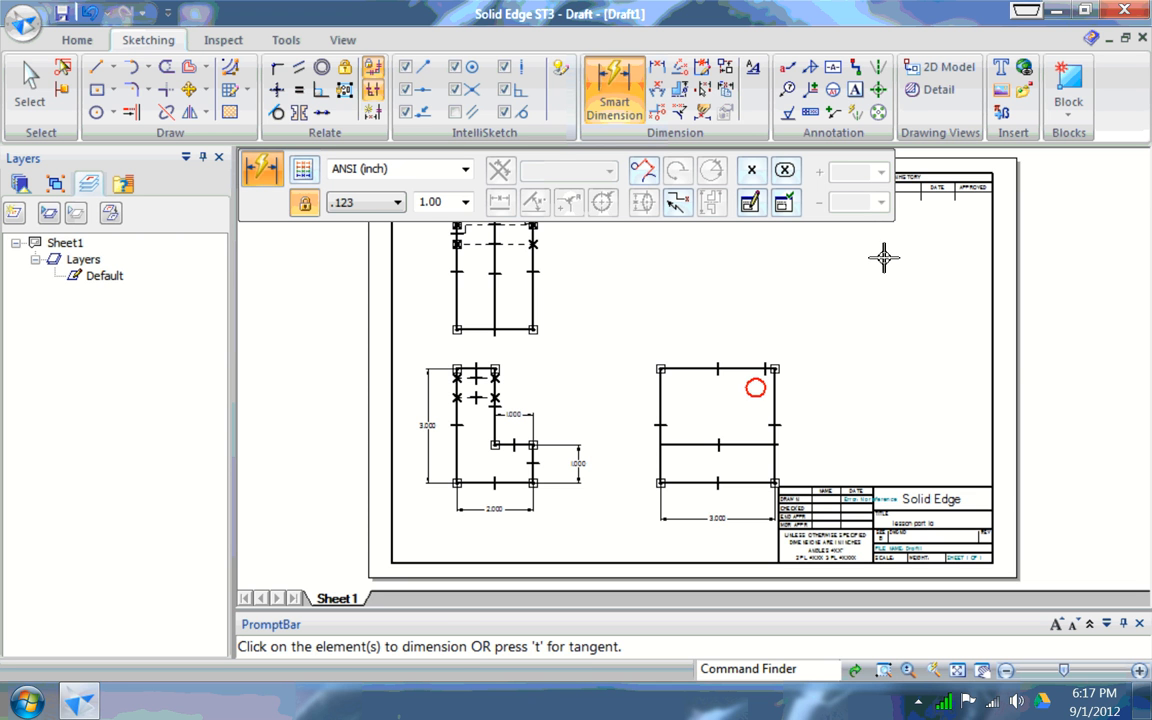
left_click(764, 382)
left_click(851, 263)
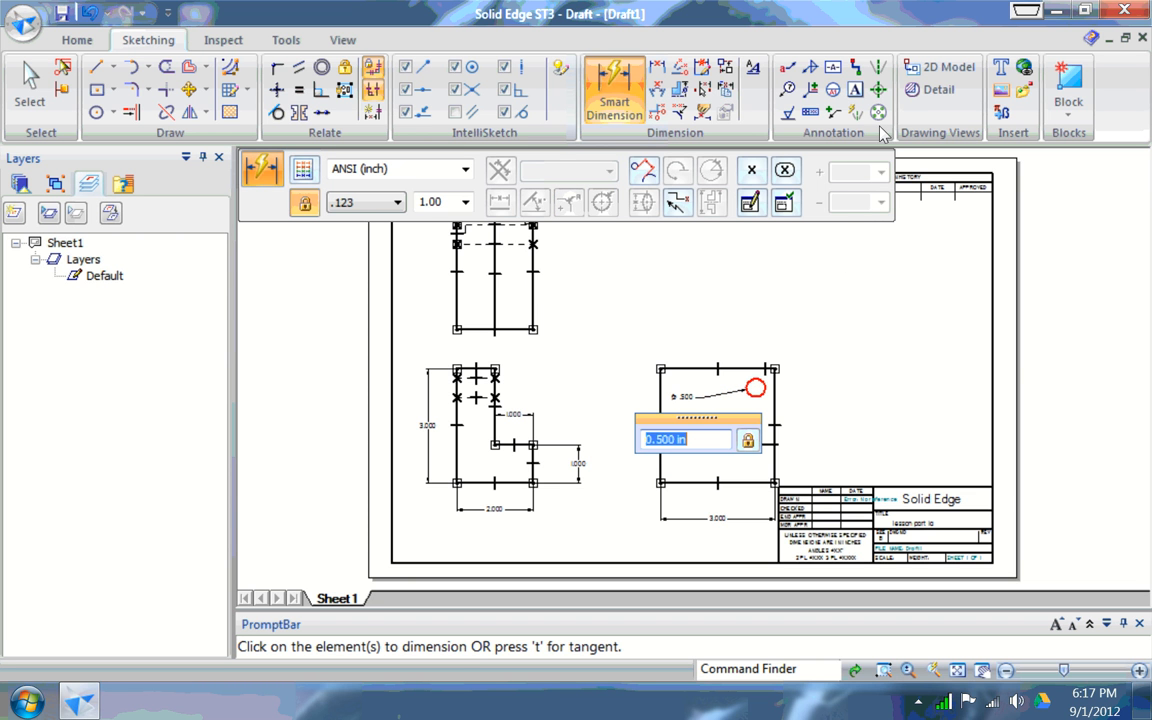
Dimension the vertical distance between the right-hand view's top edge and the upper tangent of the circle
left_click(656, 66)
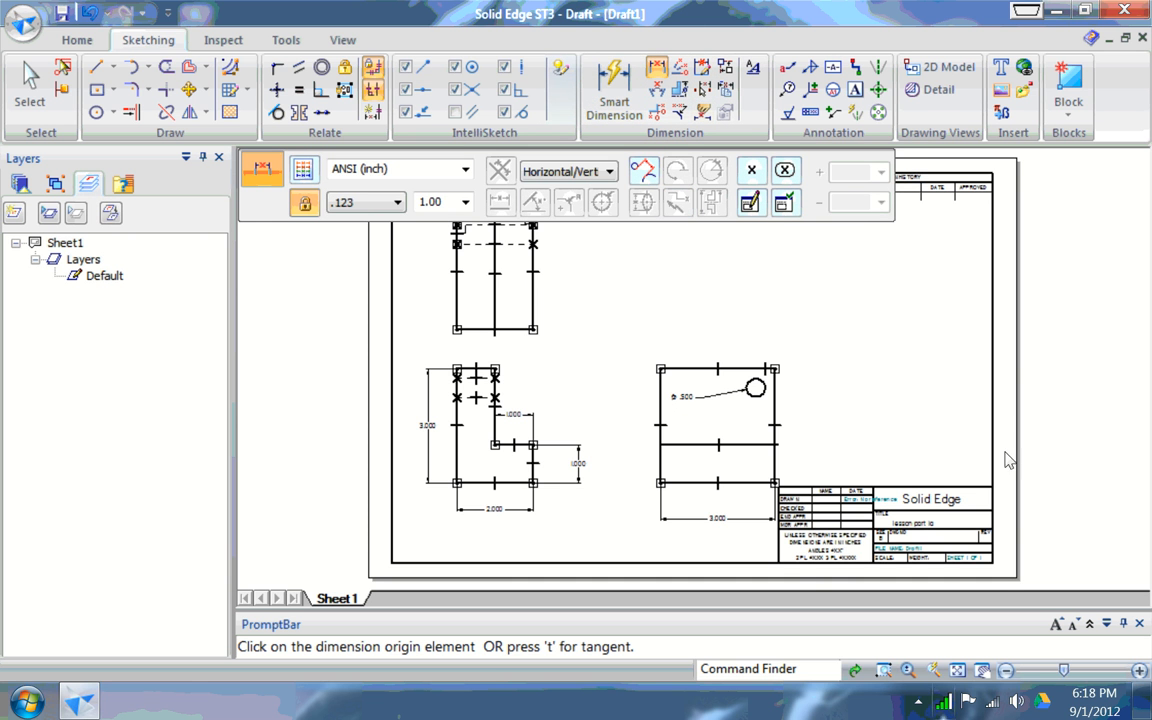
left_click(884, 670)
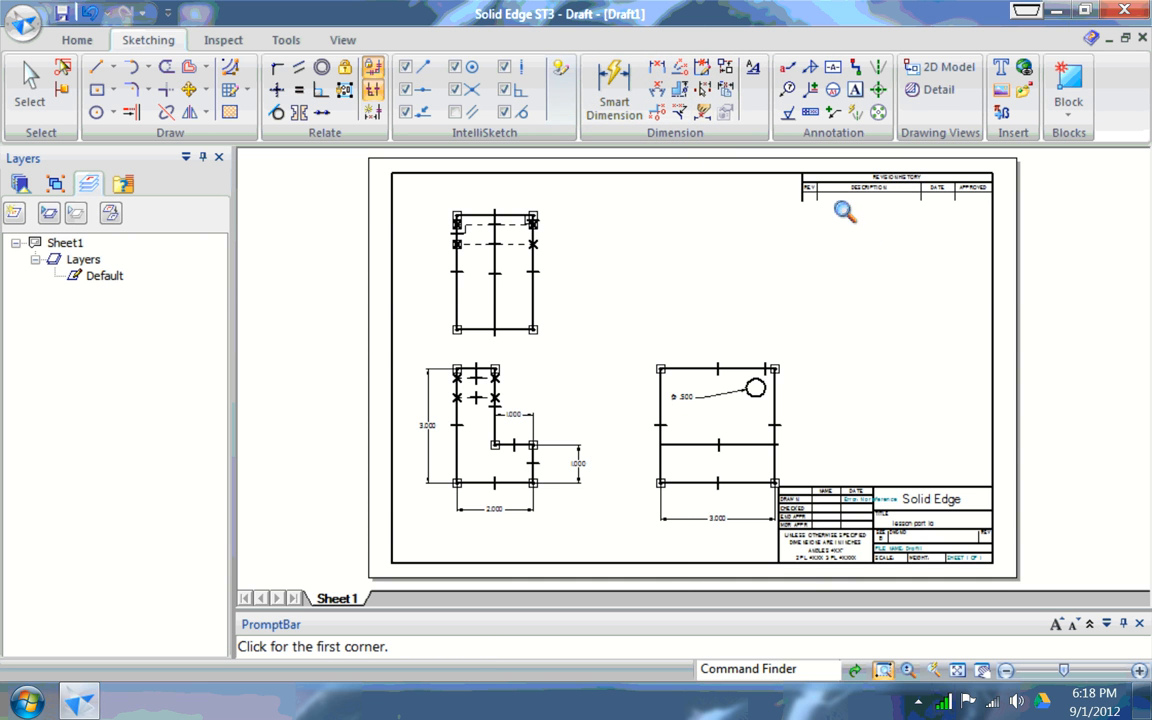
left_click_drag(845, 212, 952, 308)
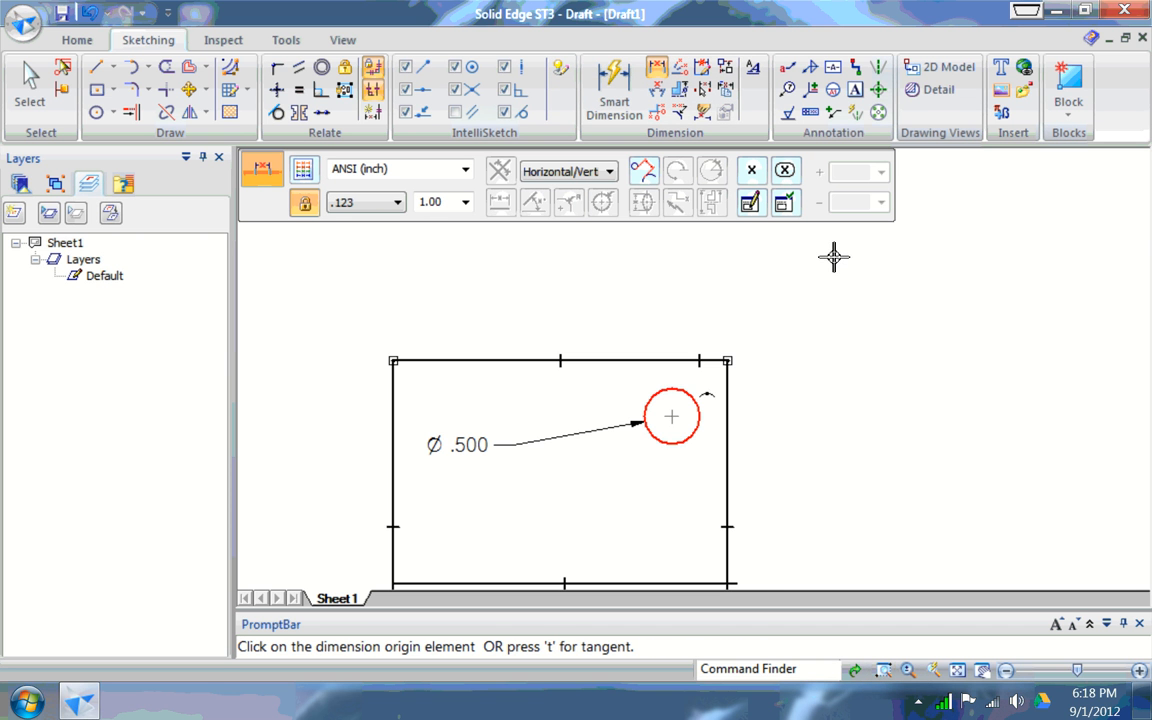
key("t")
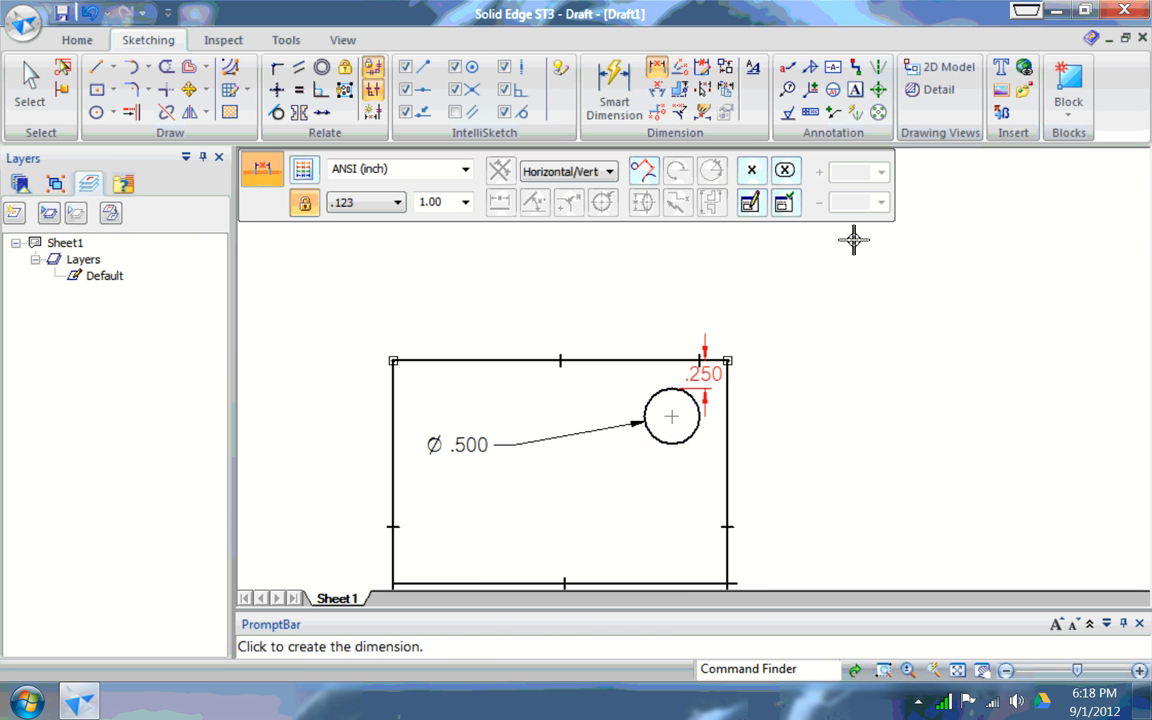
left_click(917, 245)
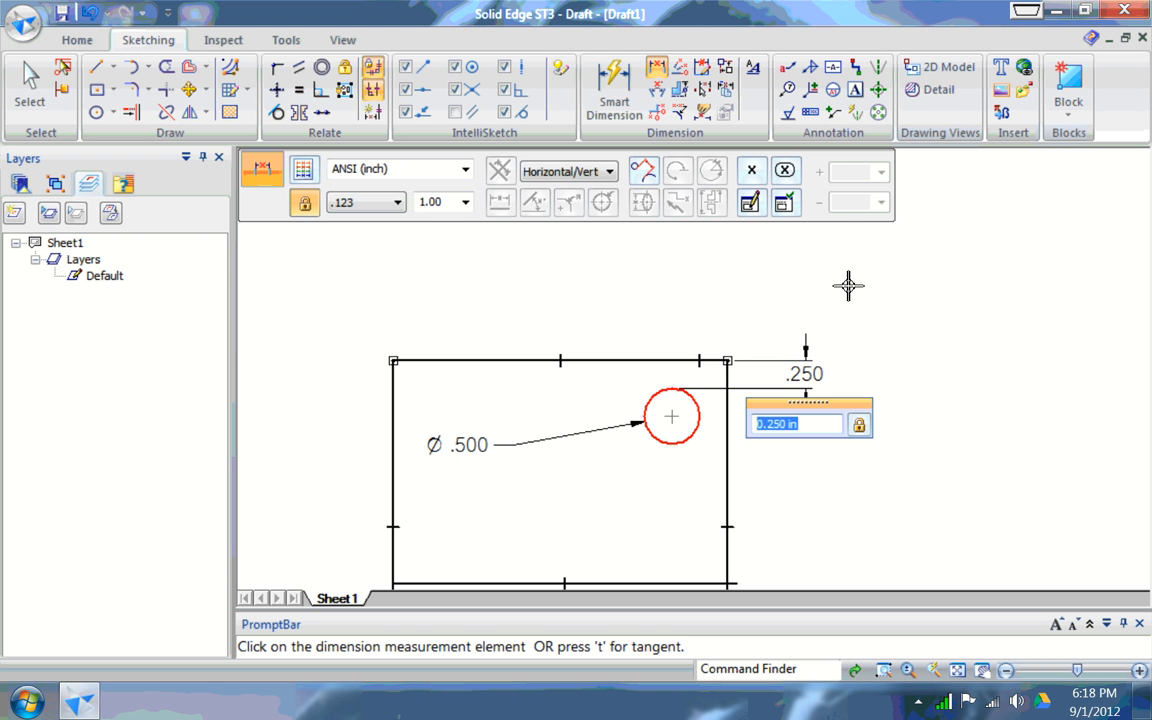
key("Return")
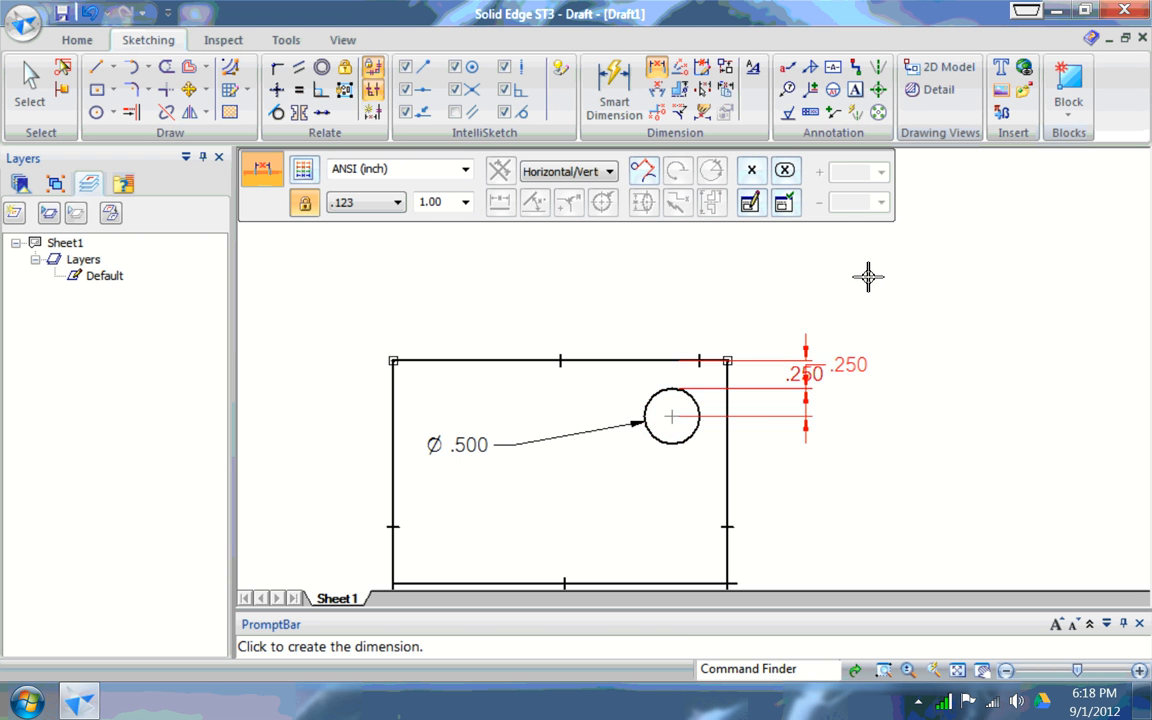
Dimension the horizontal distance from the circle's centre to the right-hand view's right edge, placing it below the circle
left_click(815, 293)
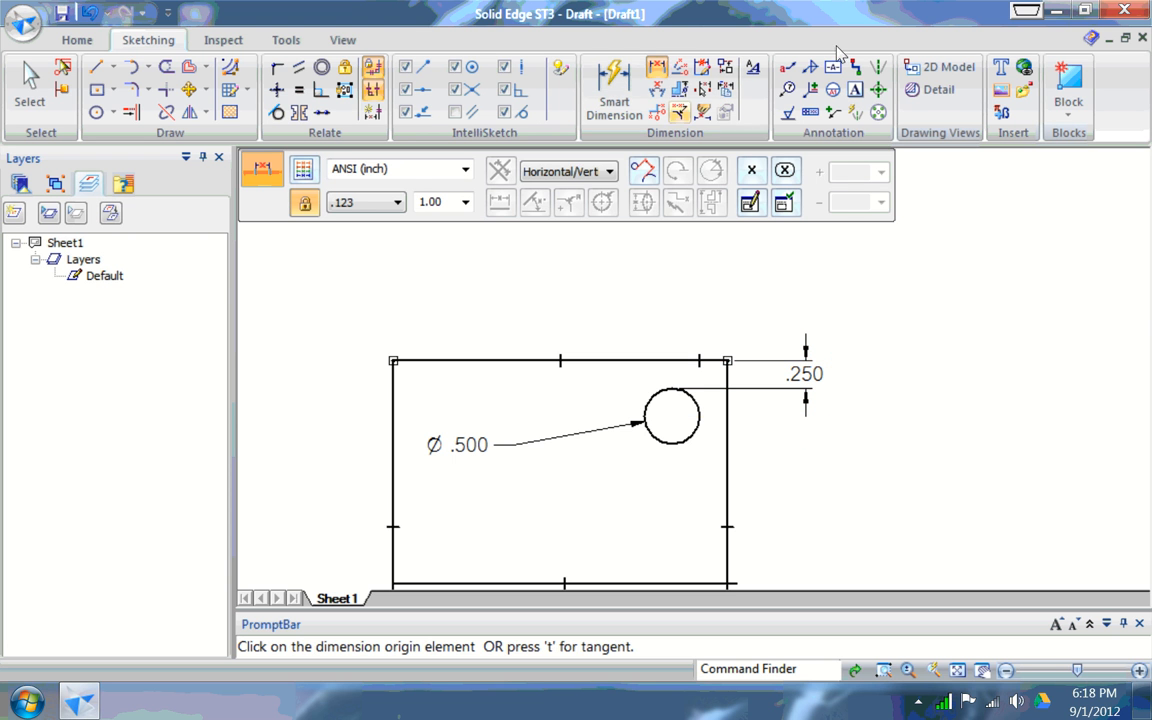
left_click(831, 279)
left_click(865, 281)
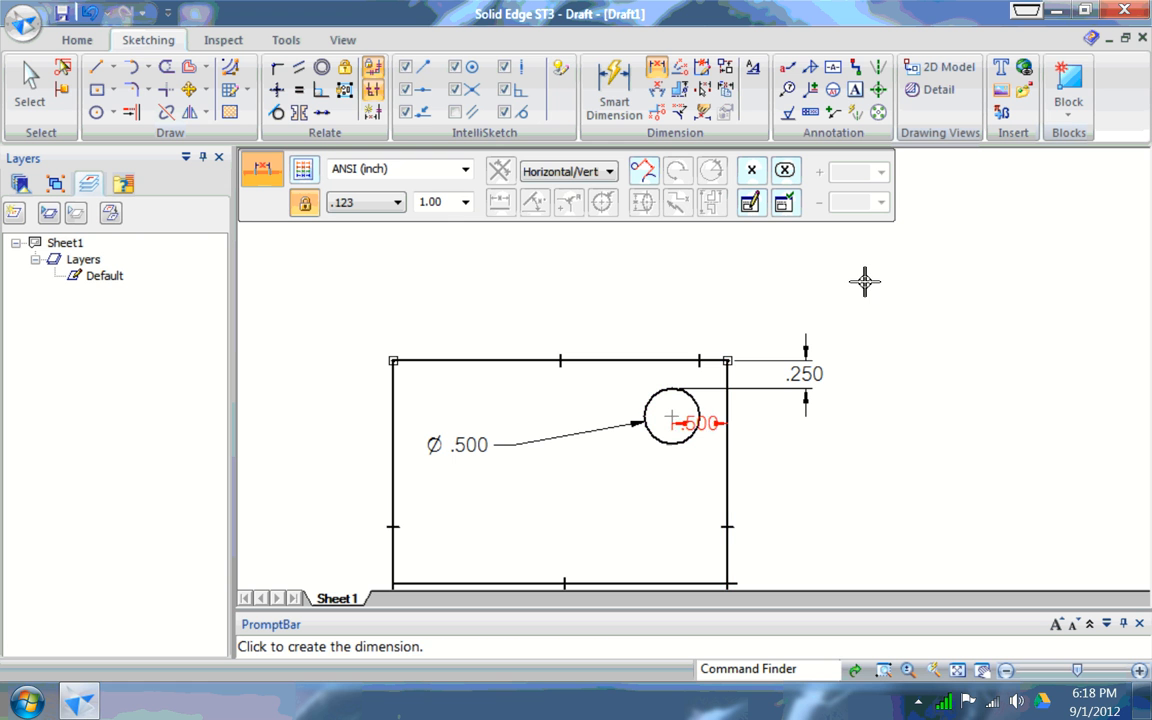
left_click(864, 324)
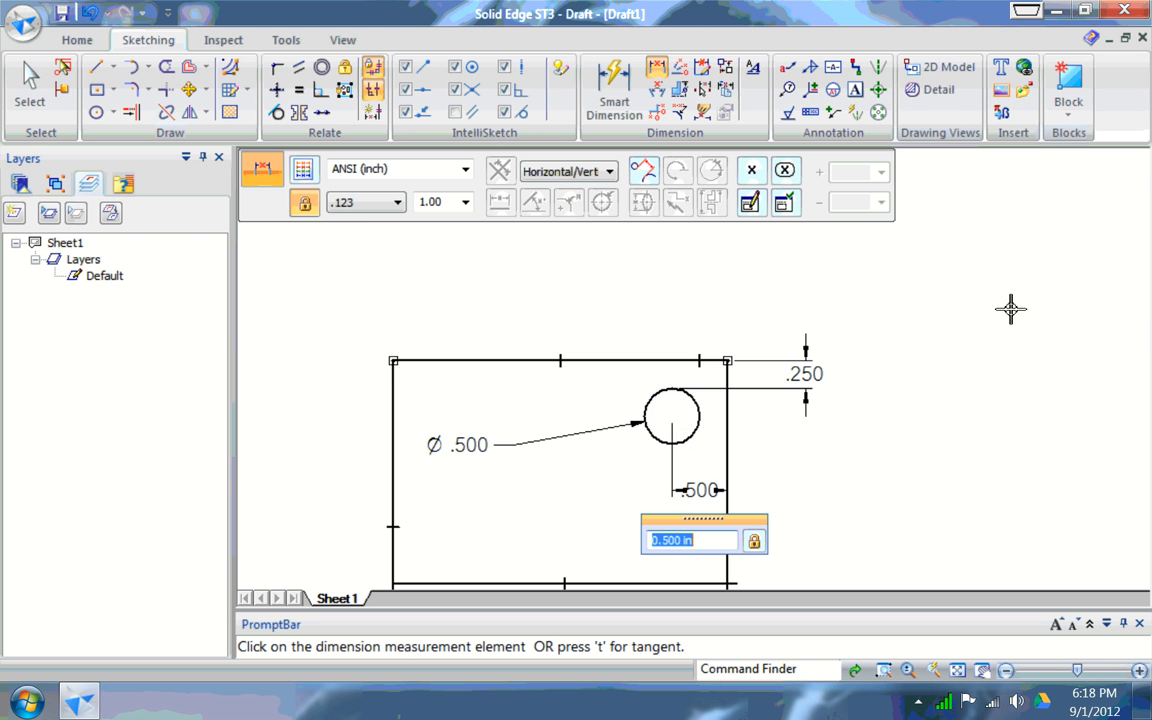
key("Return")
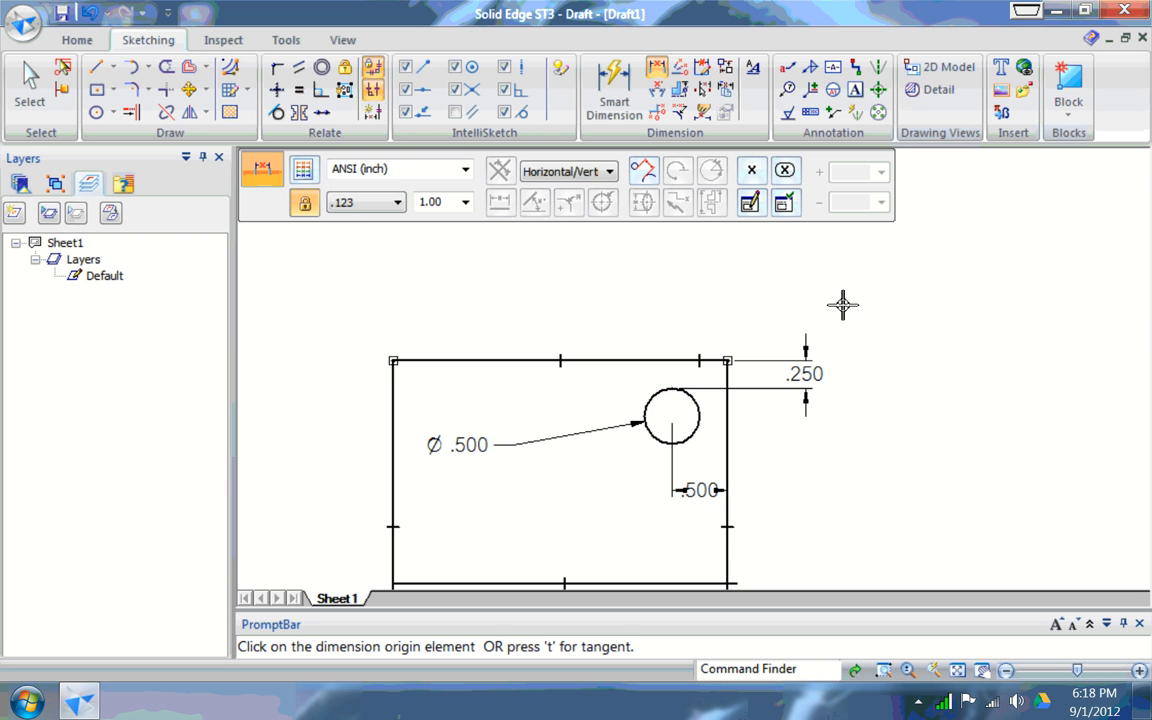
Start Create 3D from the draft with a new file based on the ansi part.par template
left_click(957, 669)
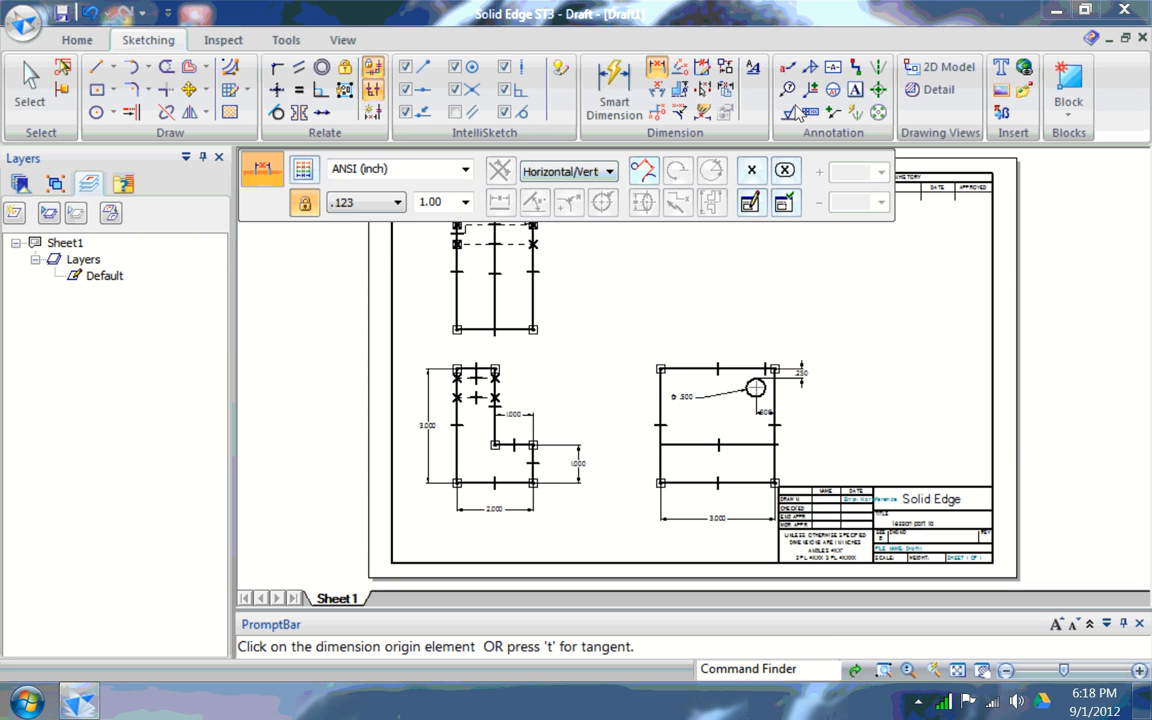
mouse_move(799, 104)
left_mouse_down()
mouse_move(771, 356)
mouse_move(771, 178)
mouse_move(810, 83)
mouse_move(905, 108)
mouse_move(1065, 108)
mouse_move(780, 108)
mouse_move(760, 150)
left_mouse_up()
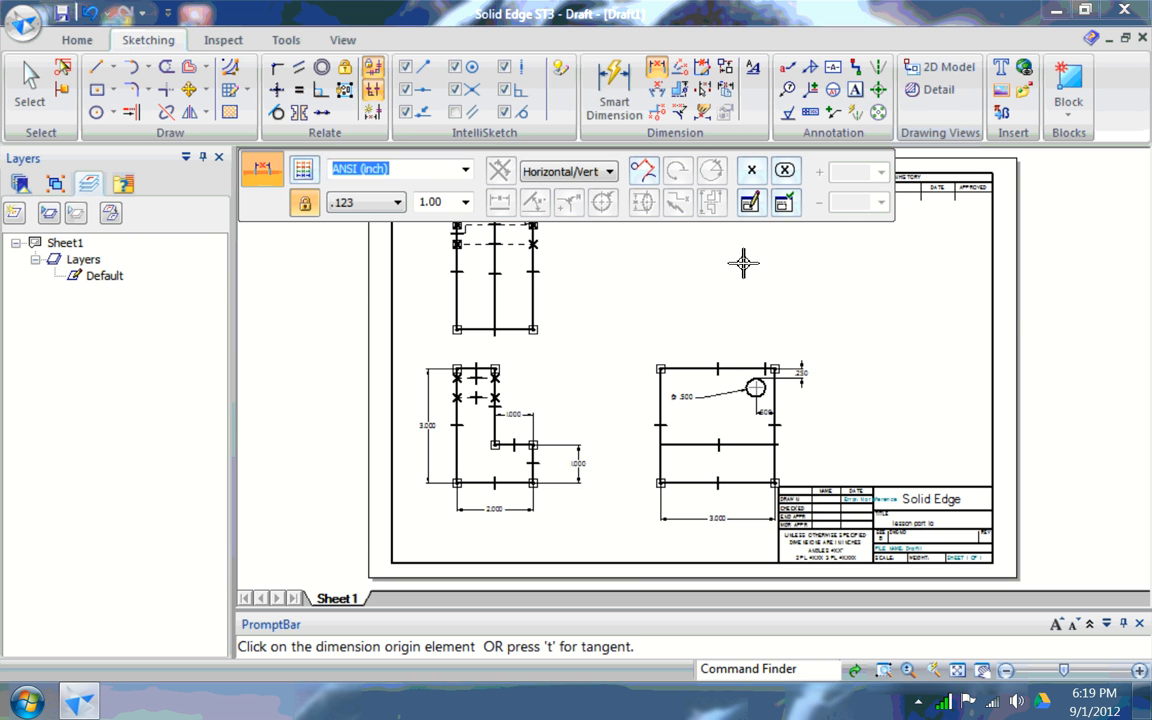
left_click(286, 40)
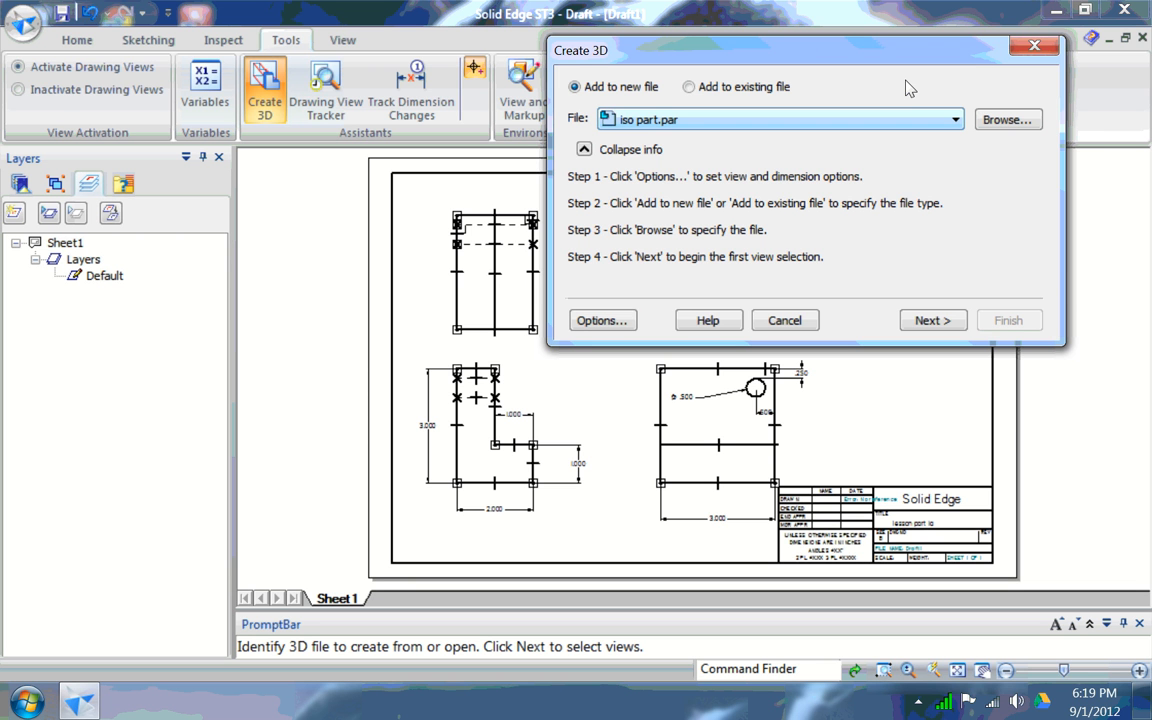
key("alt+Down")
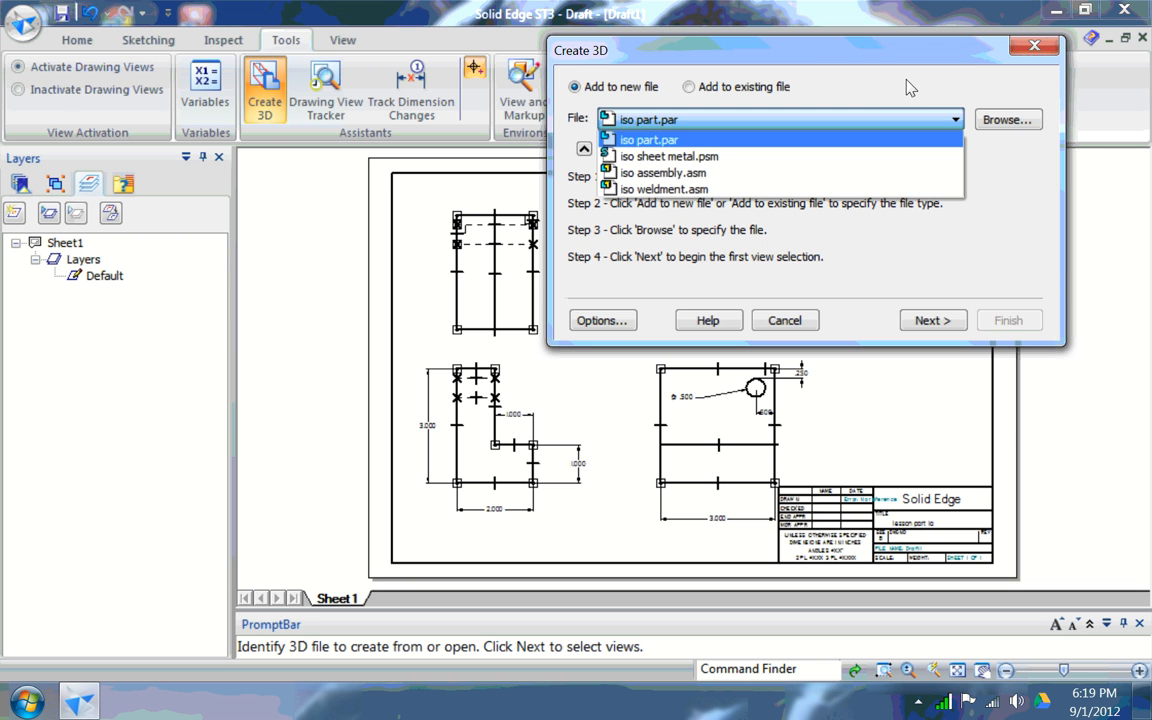
left_click(997, 83)
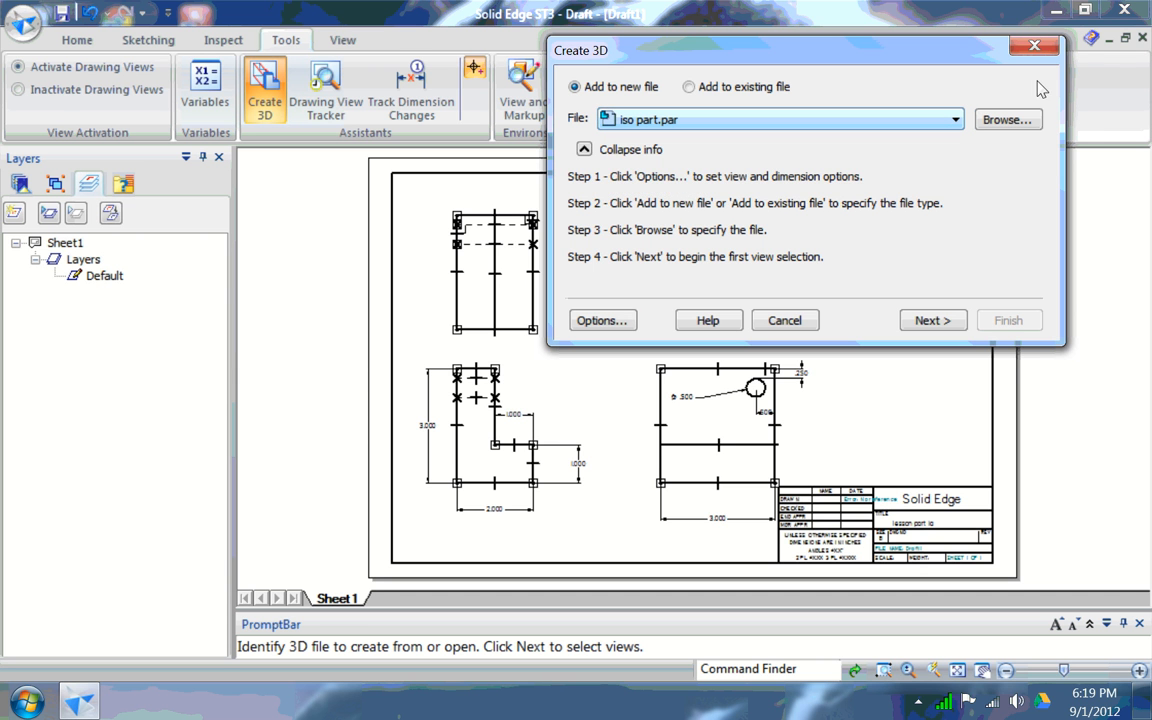
key("Tab")
key("Return")
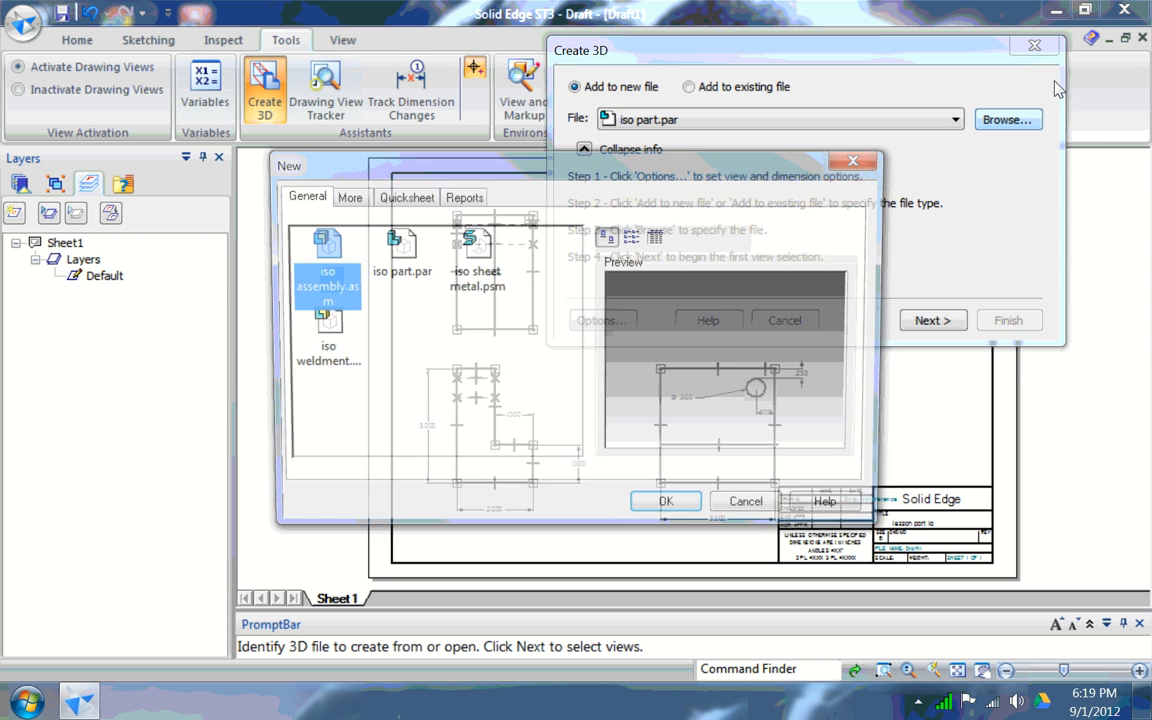
left_click(345, 196)
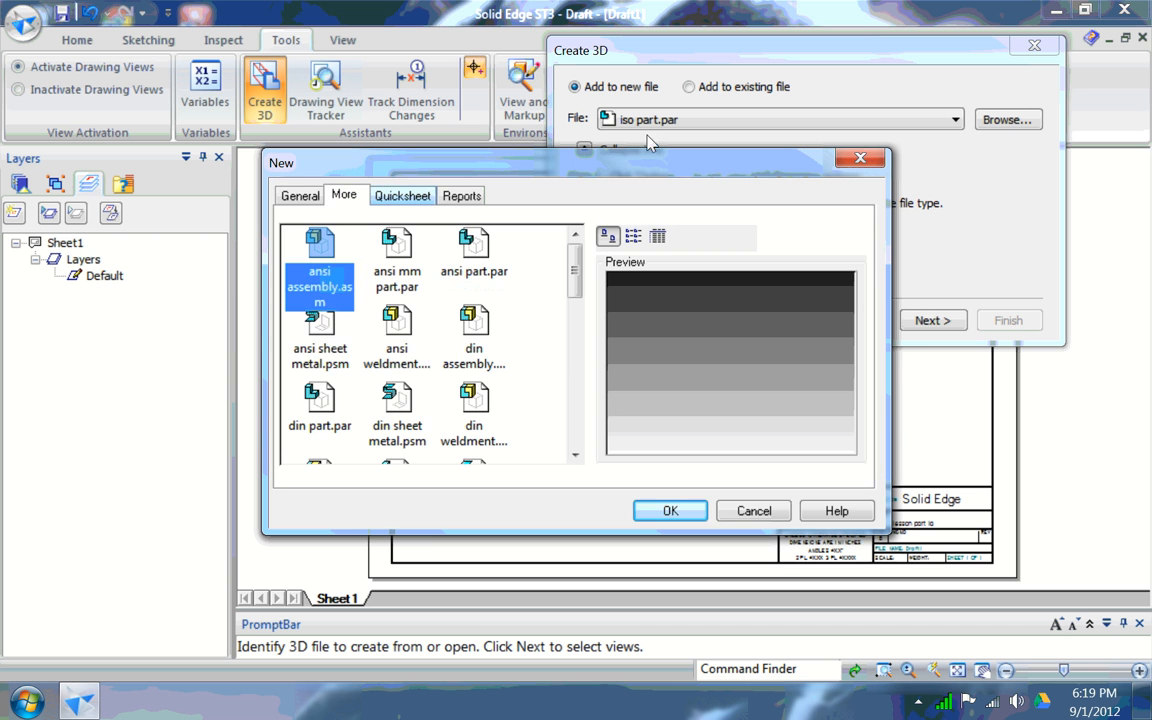
left_click(477, 250)
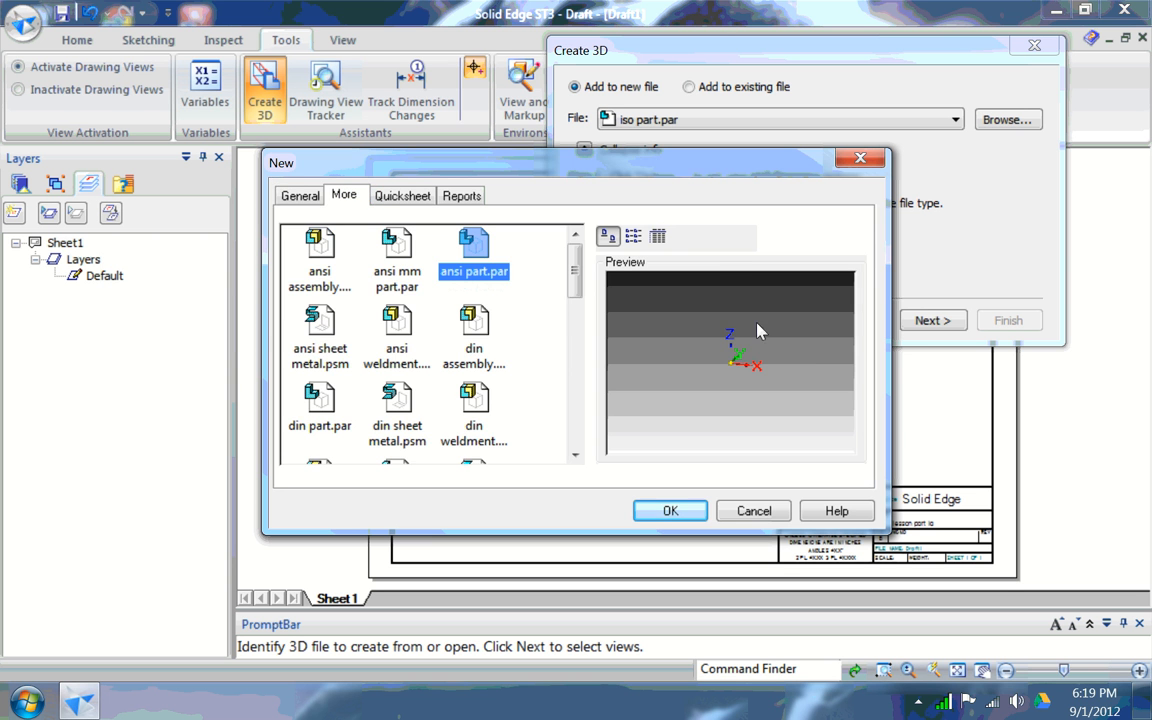
key("Return")
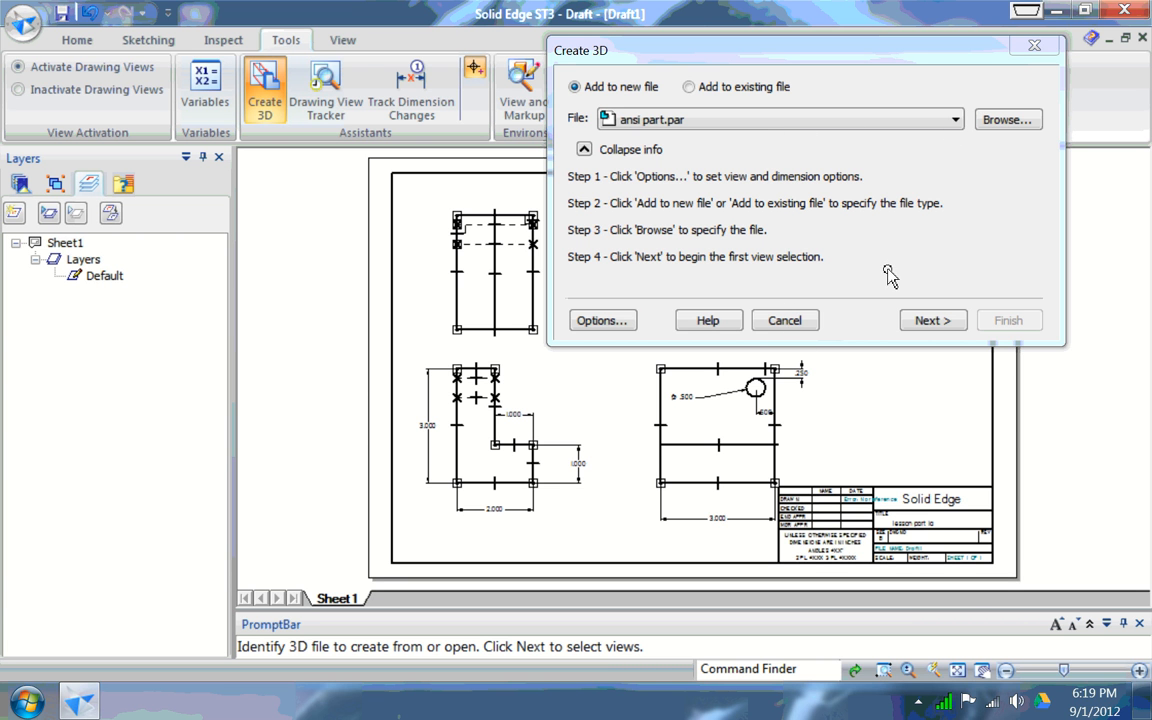
Set the L-shaped view as the Front View at scale 1.00, add the other two as folded principal views, and generate the part
key("Return")
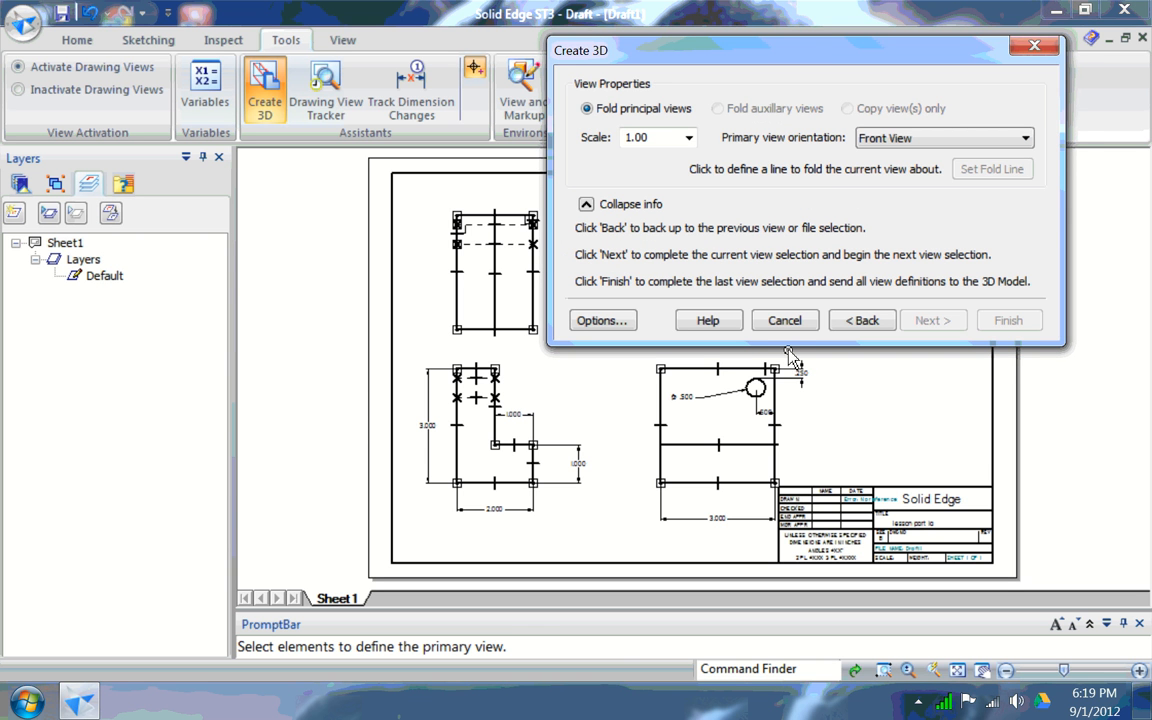
left_click_drag(428, 367, 389, 349)
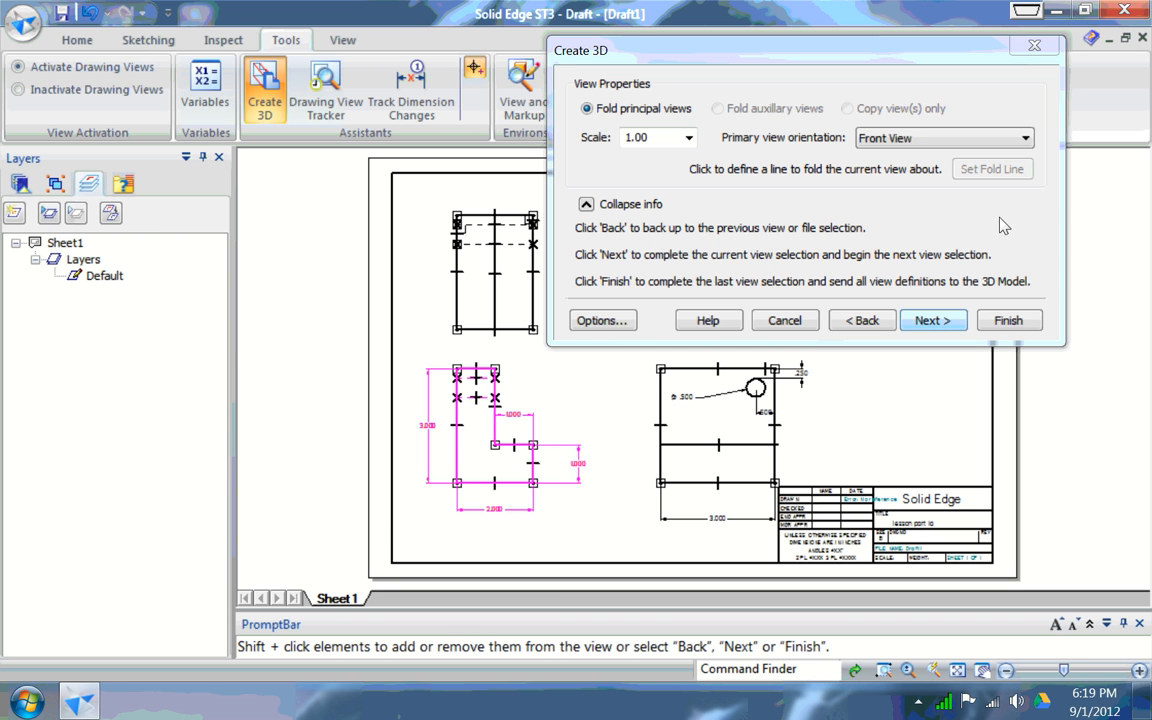
left_click(932, 320)
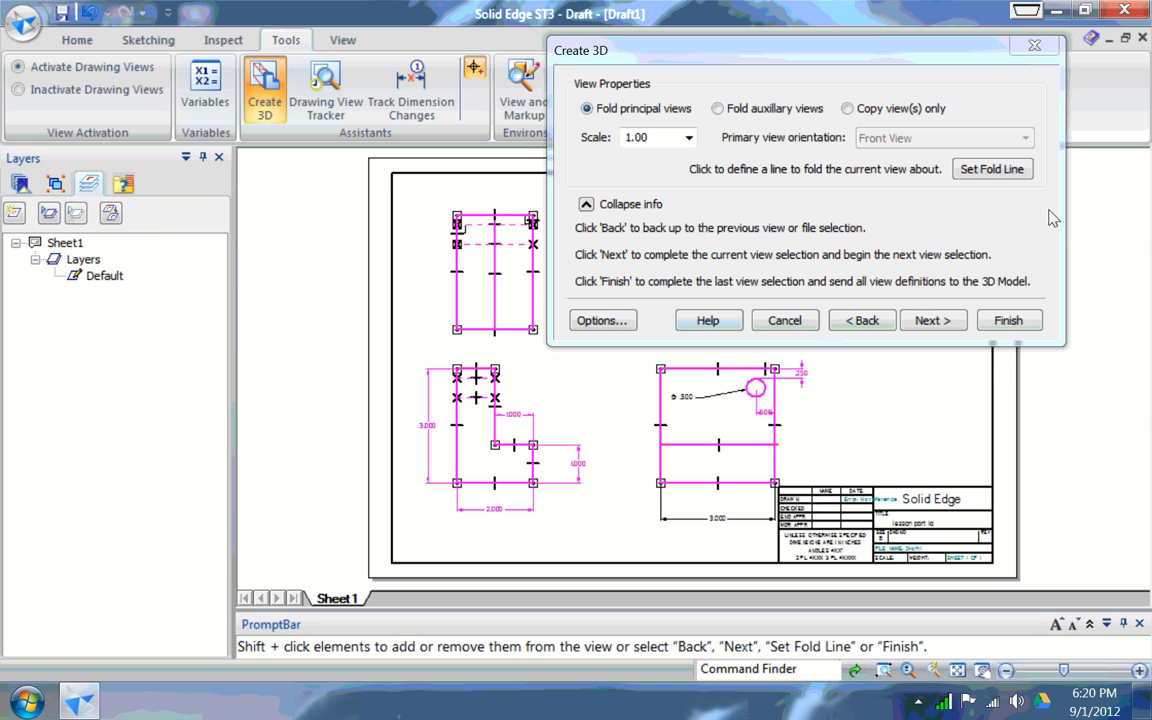
left_click(1009, 320)
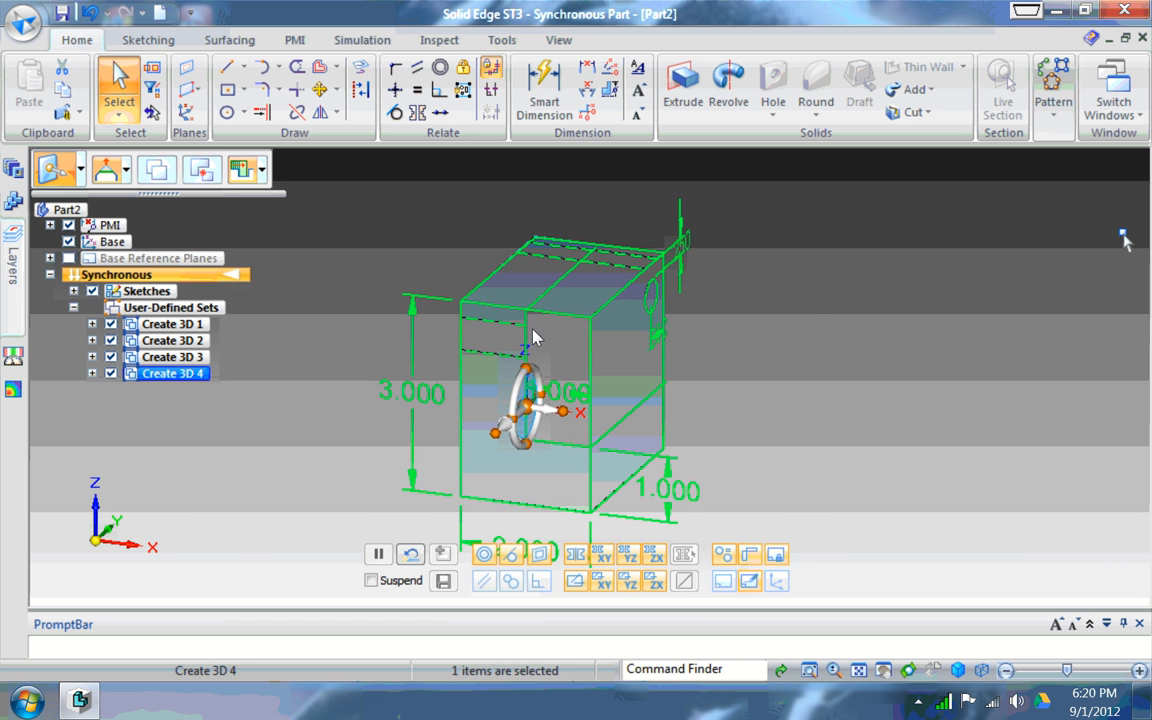
Extrude the L-shaped front sketch region 3 in along the part's depth
left_click(860, 340)
left_click_drag(860, 340, 926, 147)
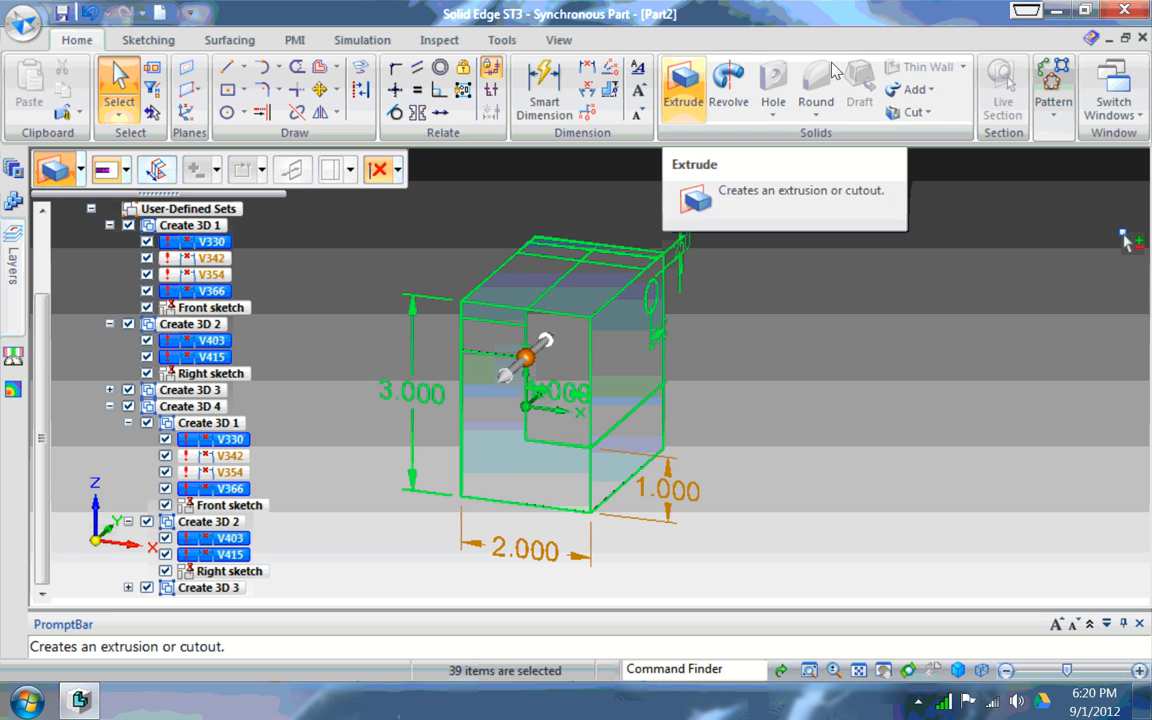
left_click(683, 88)
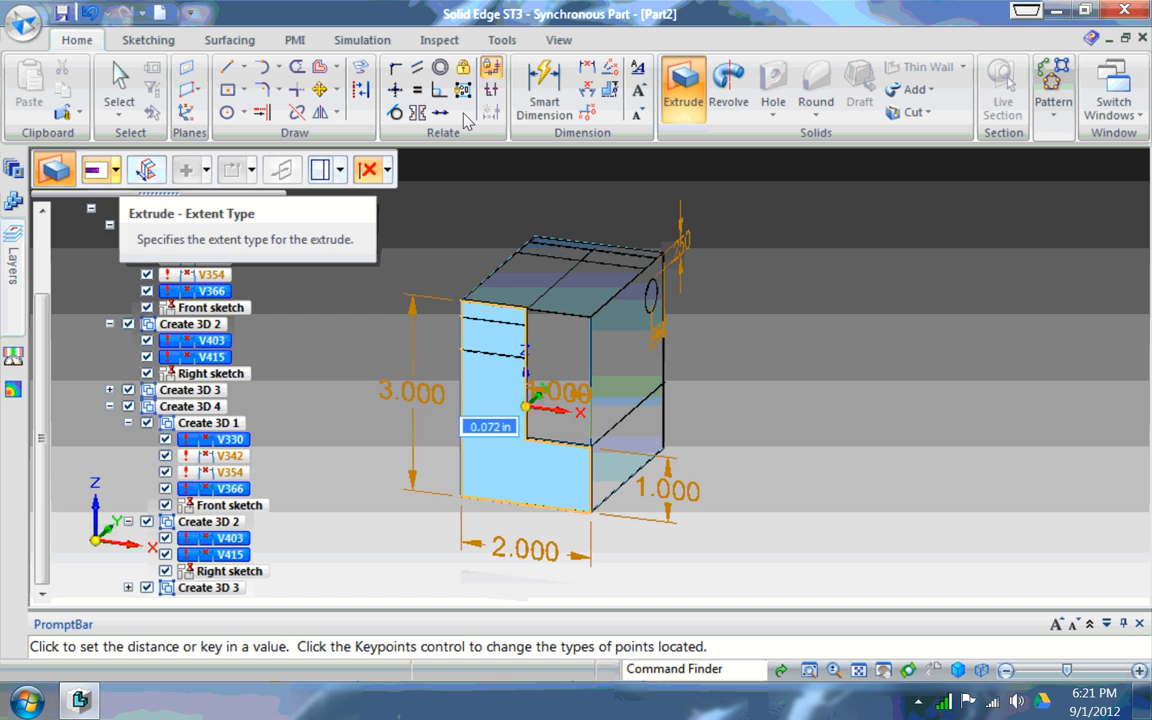
left_click(116, 170)
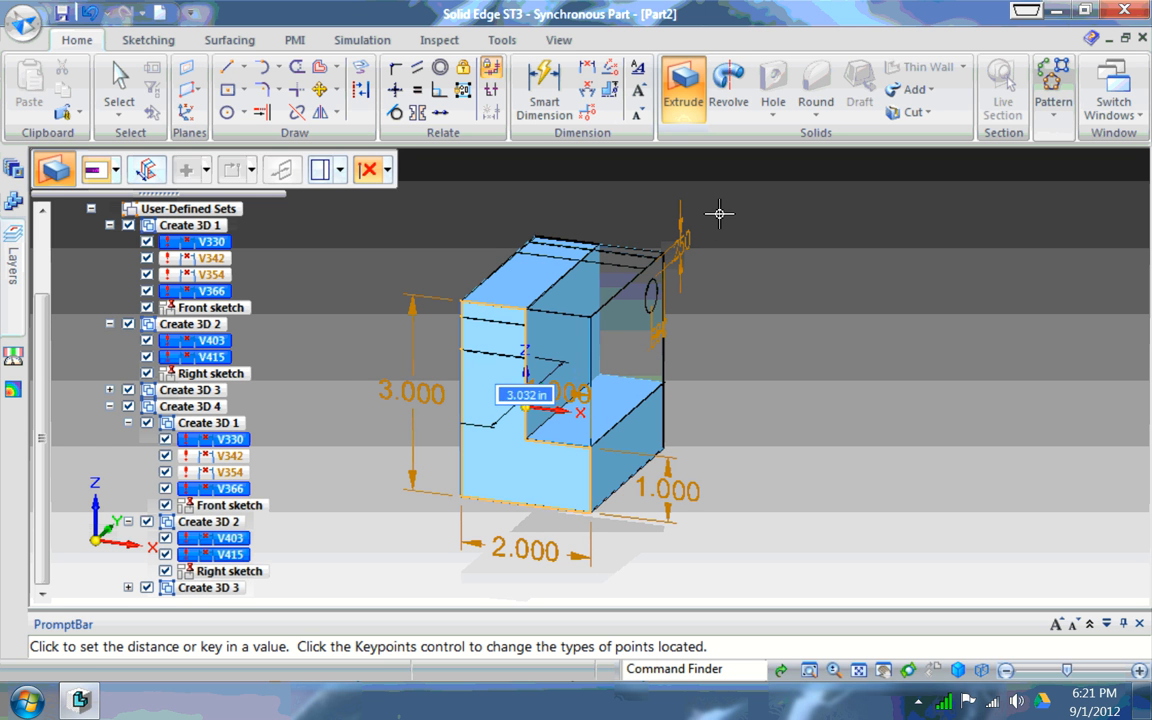
type("3")
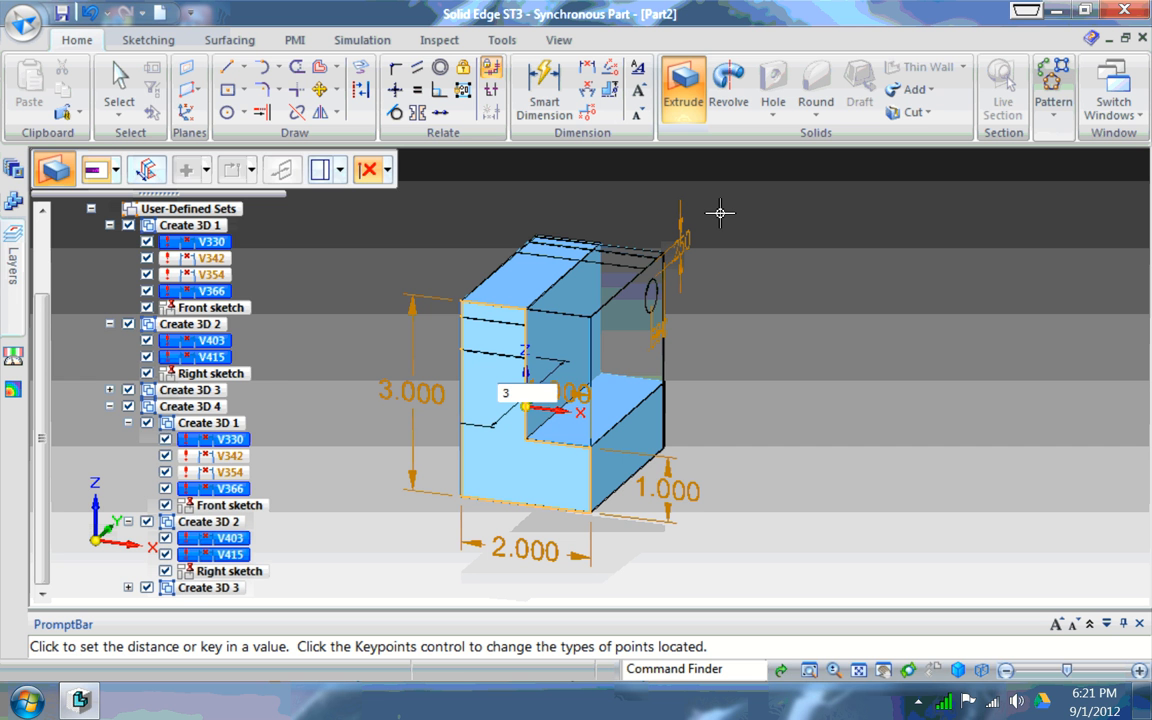
key("Return")
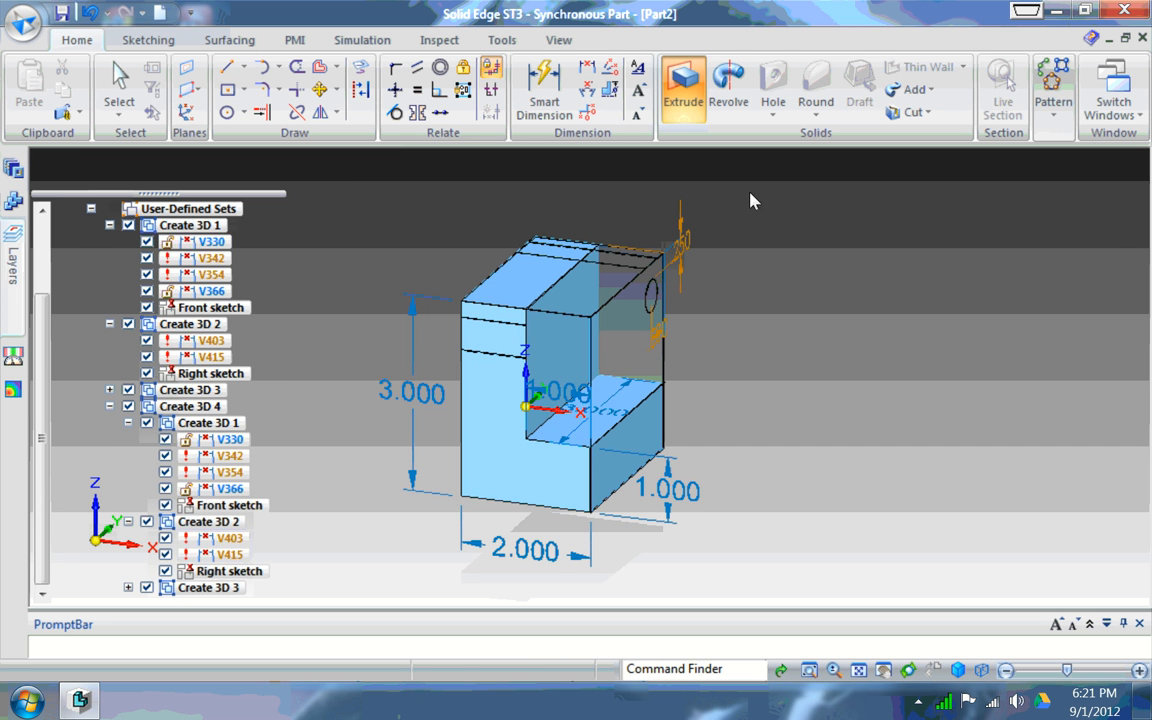
middle_click_drag(984, 270, 891, 263)
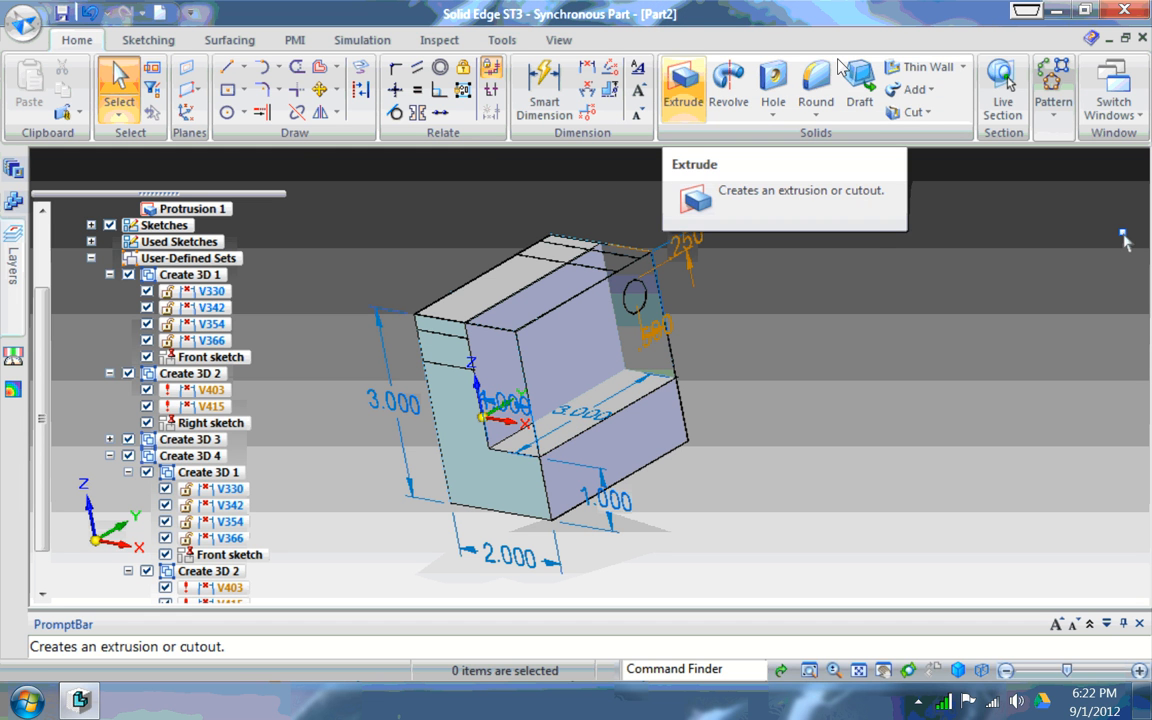
left_click(683, 86)
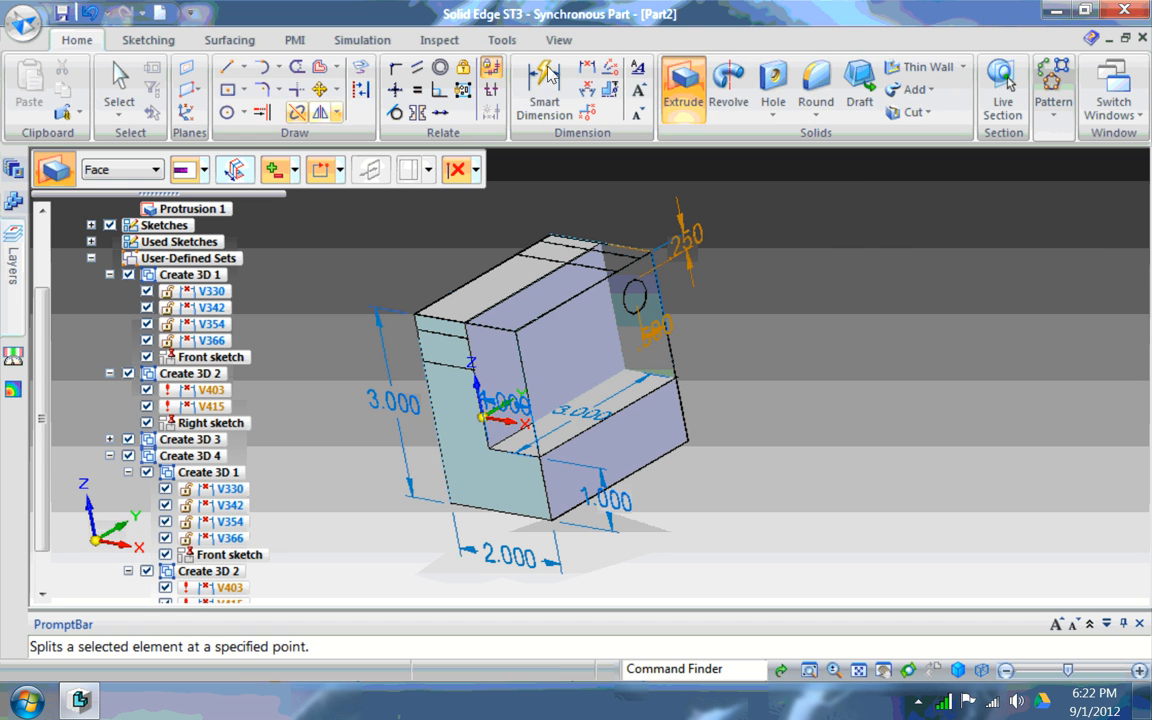
left_click(119, 108)
left_click(119, 108)
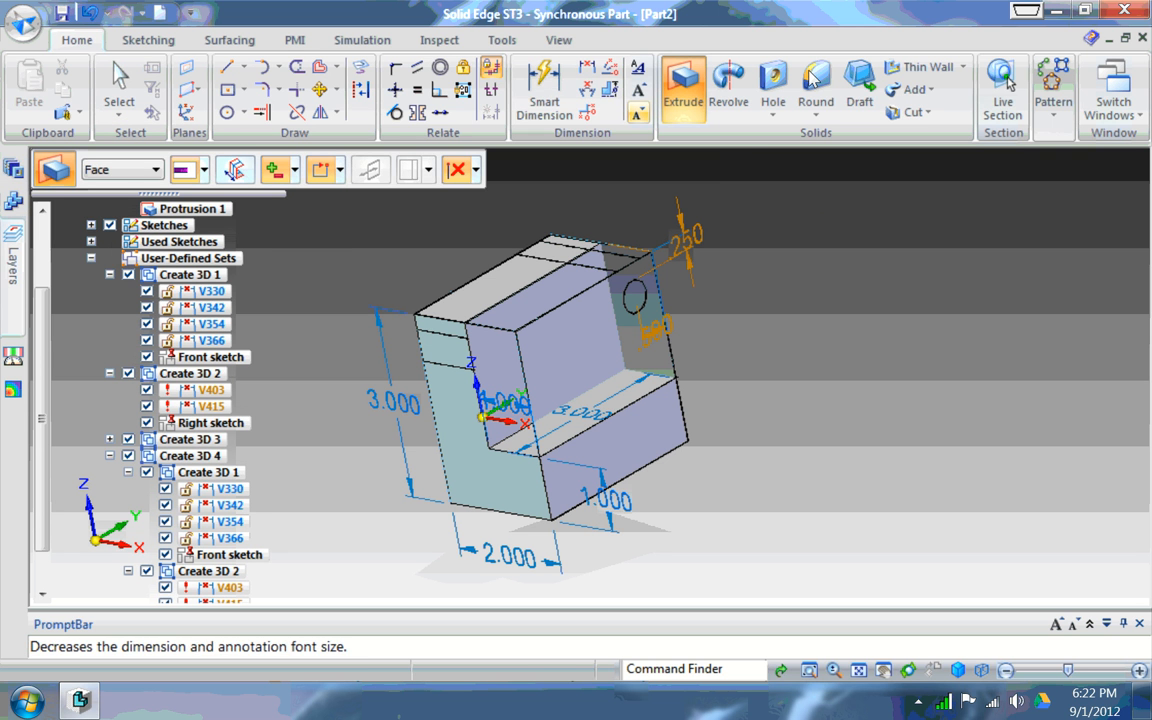
key("Escape")
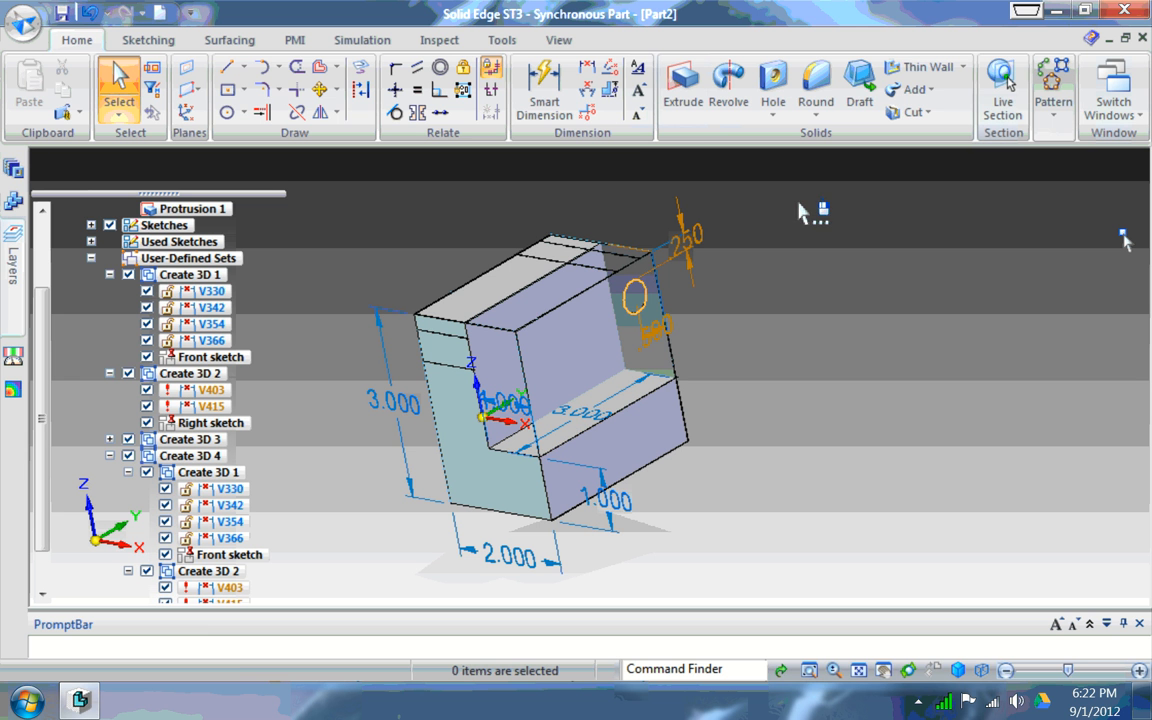
Extrude the 0.5 in circle as a material-removing cut 2 in deep, making the hole in the upright wall
left_click(640, 297)
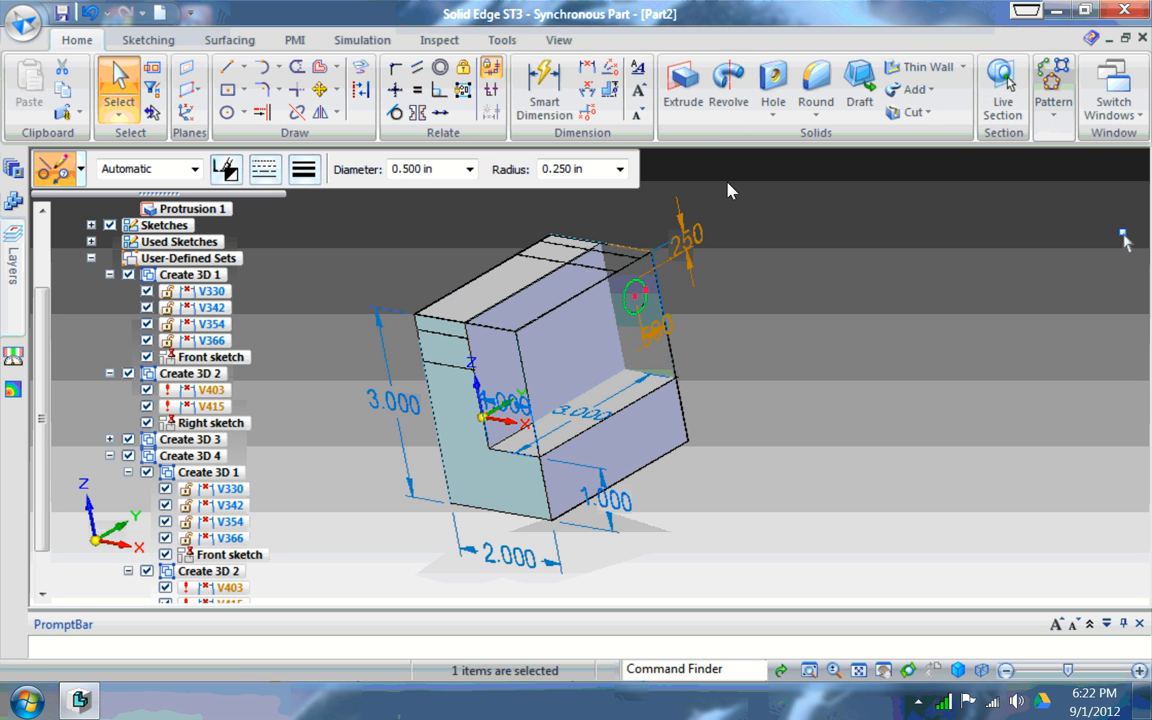
left_click(683, 90)
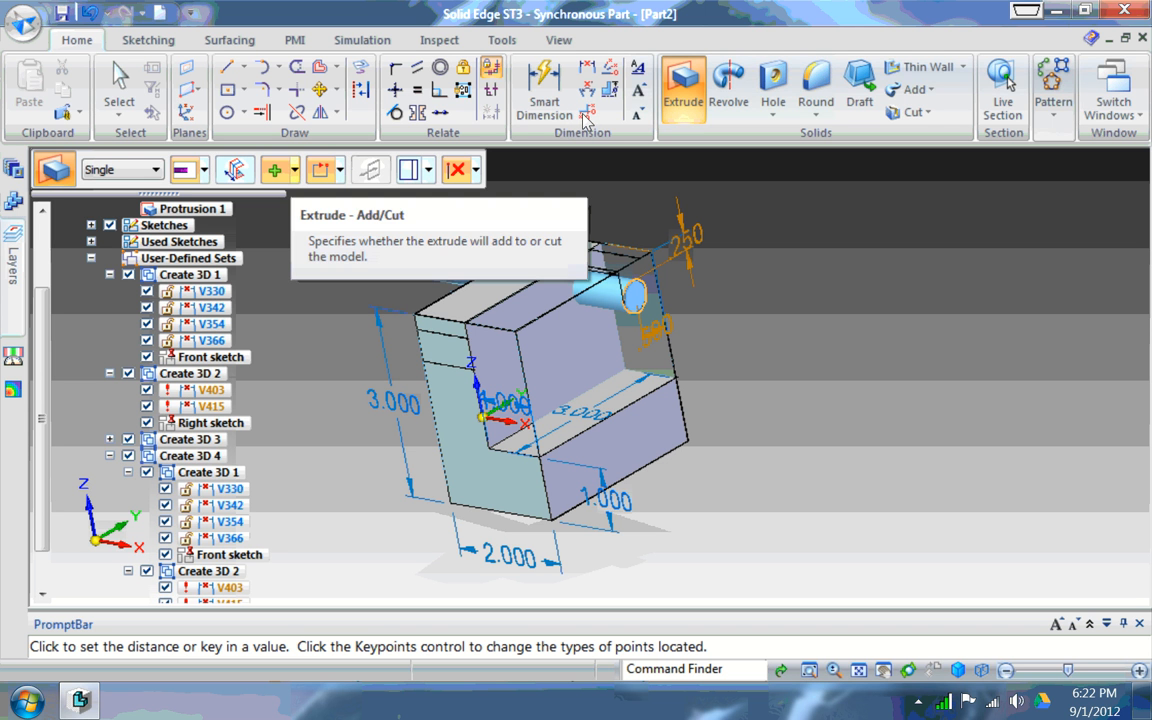
left_click(293, 171)
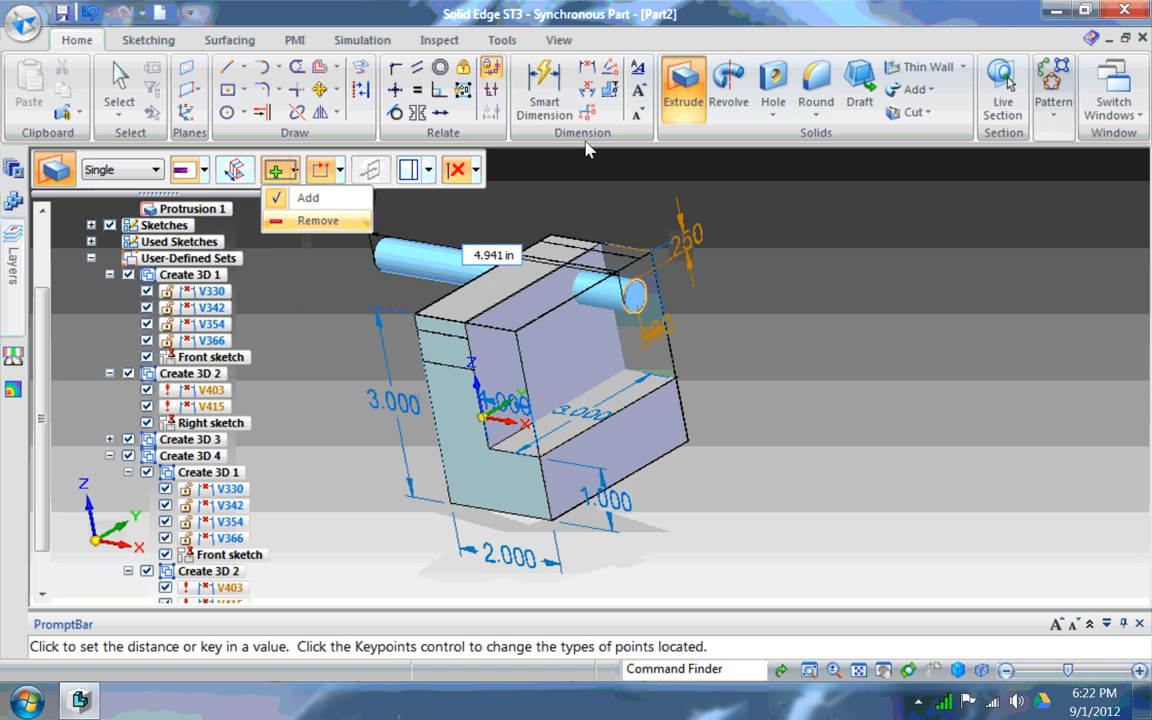
left_click(318, 221)
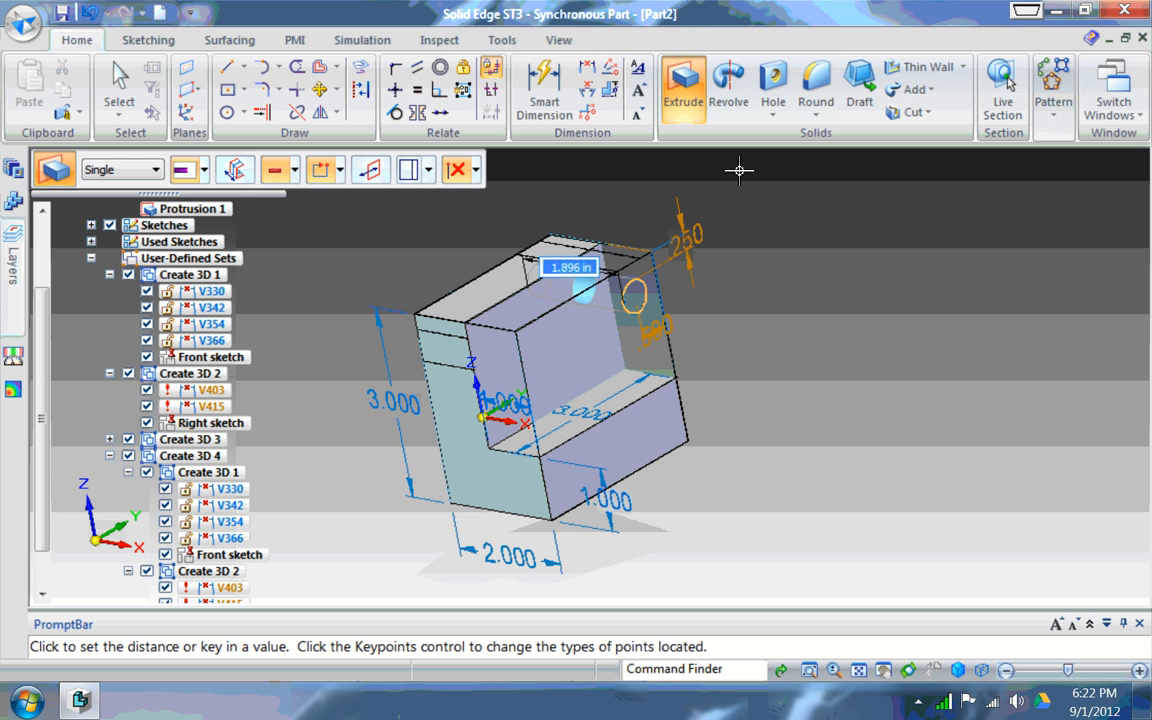
type("2")
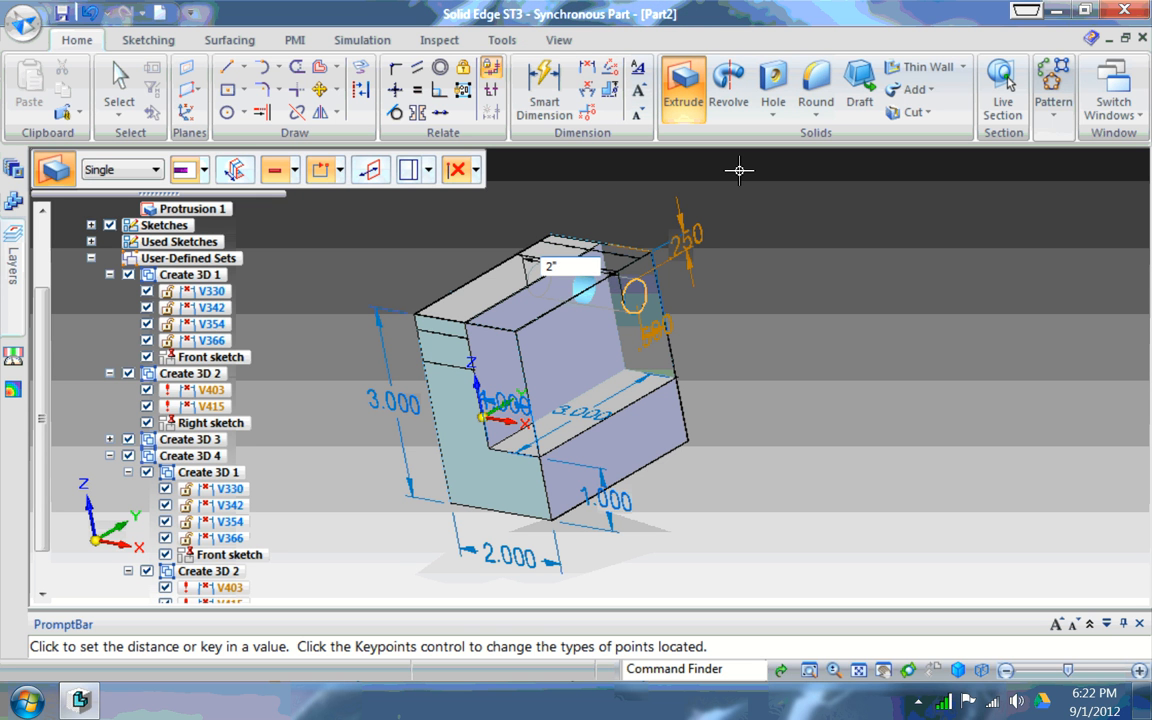
key("Return")
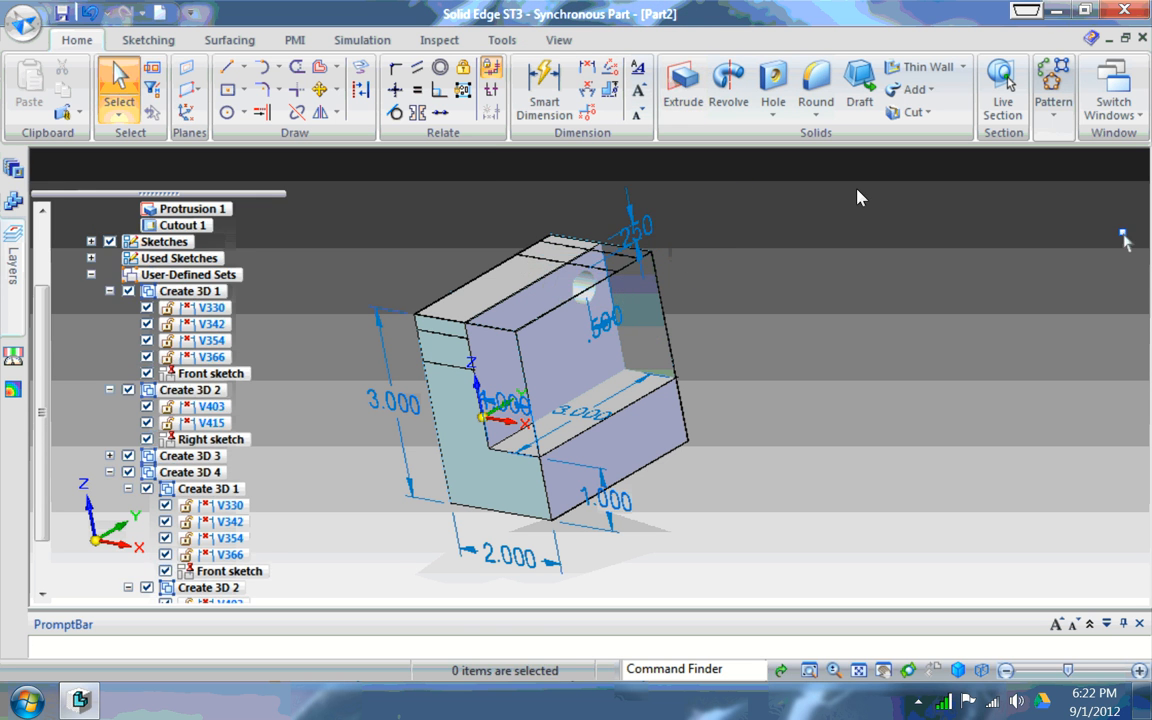
Inspect the hole and the L-shaped body from several angles, and return the model to the dimetric view
middle_click_drag(735, 232, 798, 206)
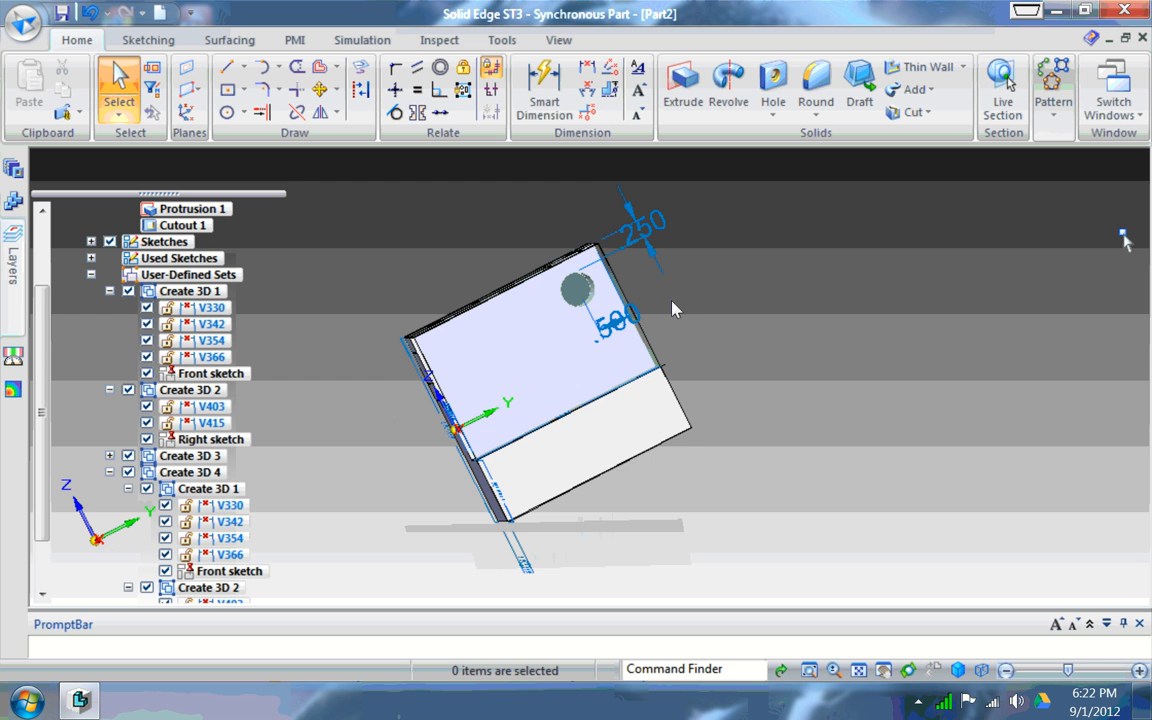
middle_click_drag(673, 309, 802, 265)
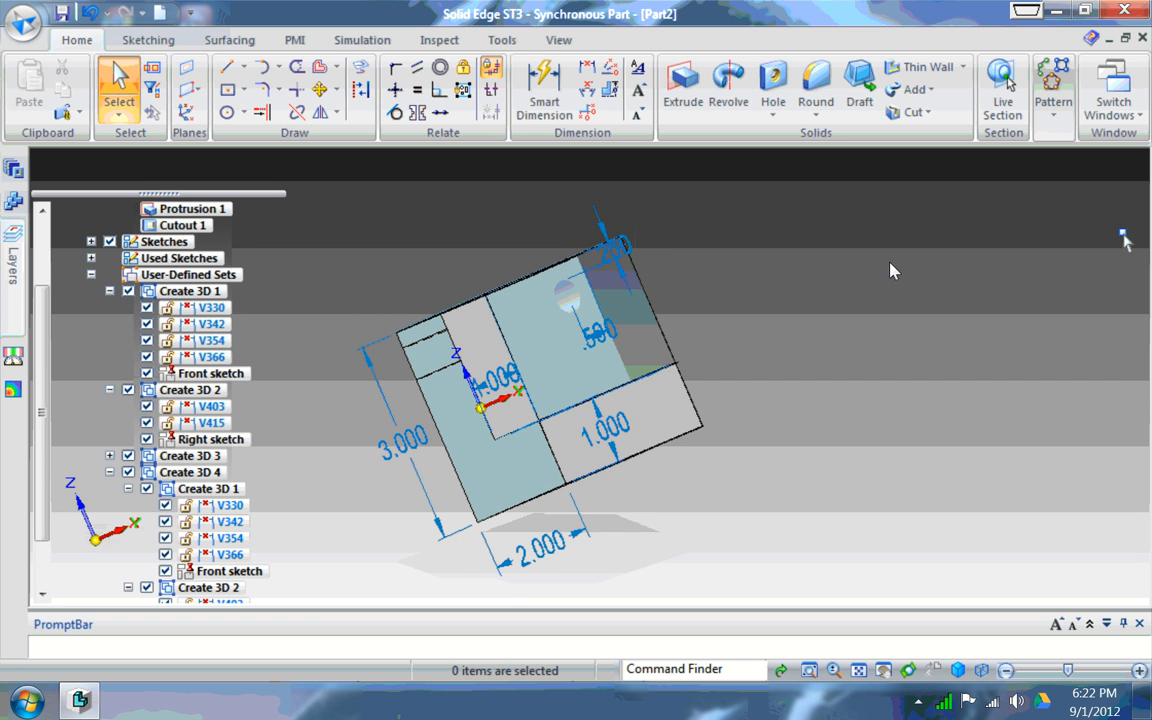
middle_click_drag(905, 253, 875, 262)
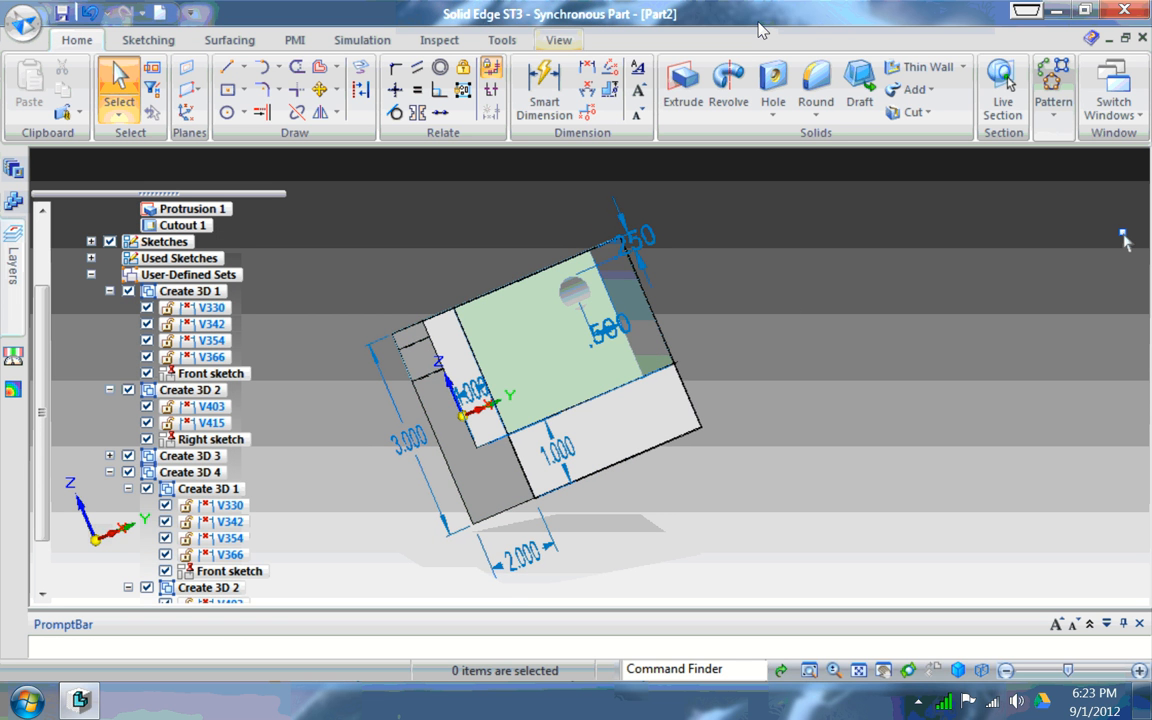
left_click(558, 40)
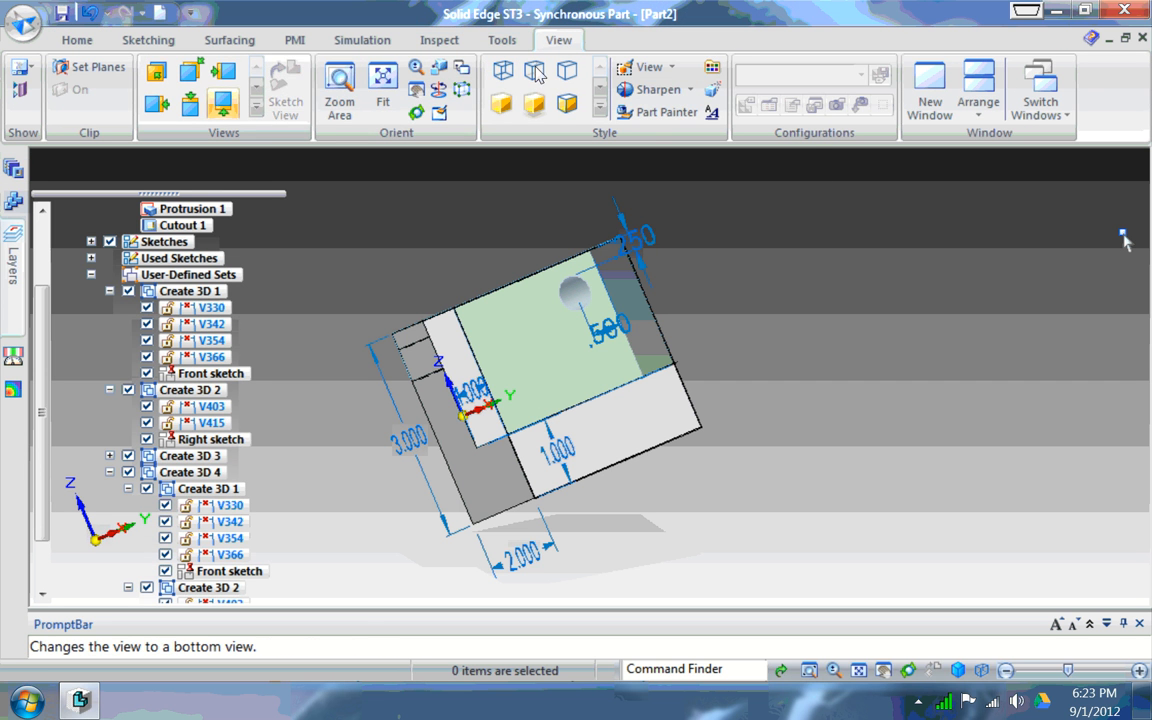
left_click(256, 110)
left_click(222, 131)
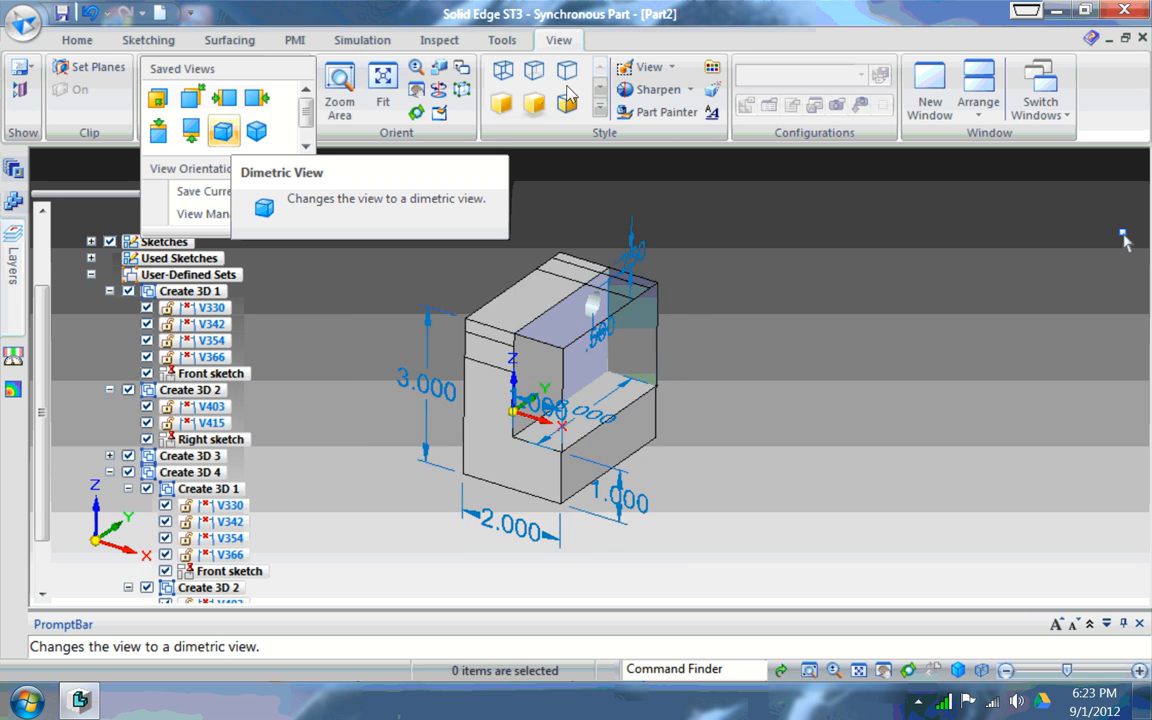
left_click(223, 131)
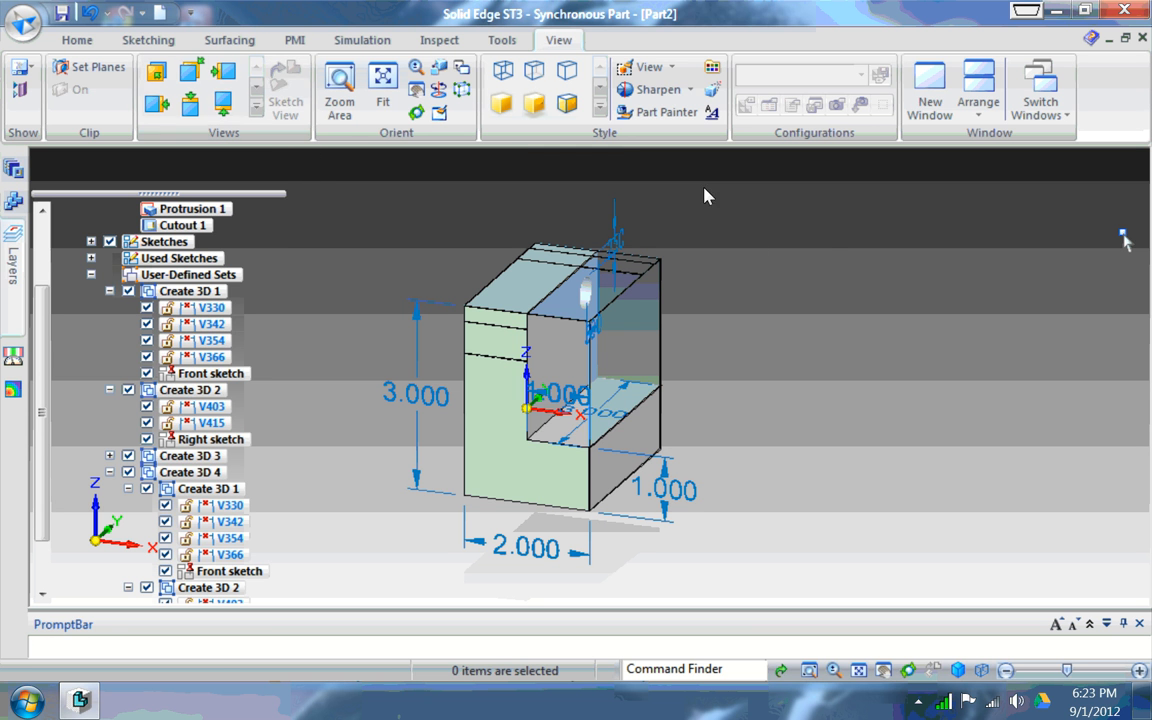
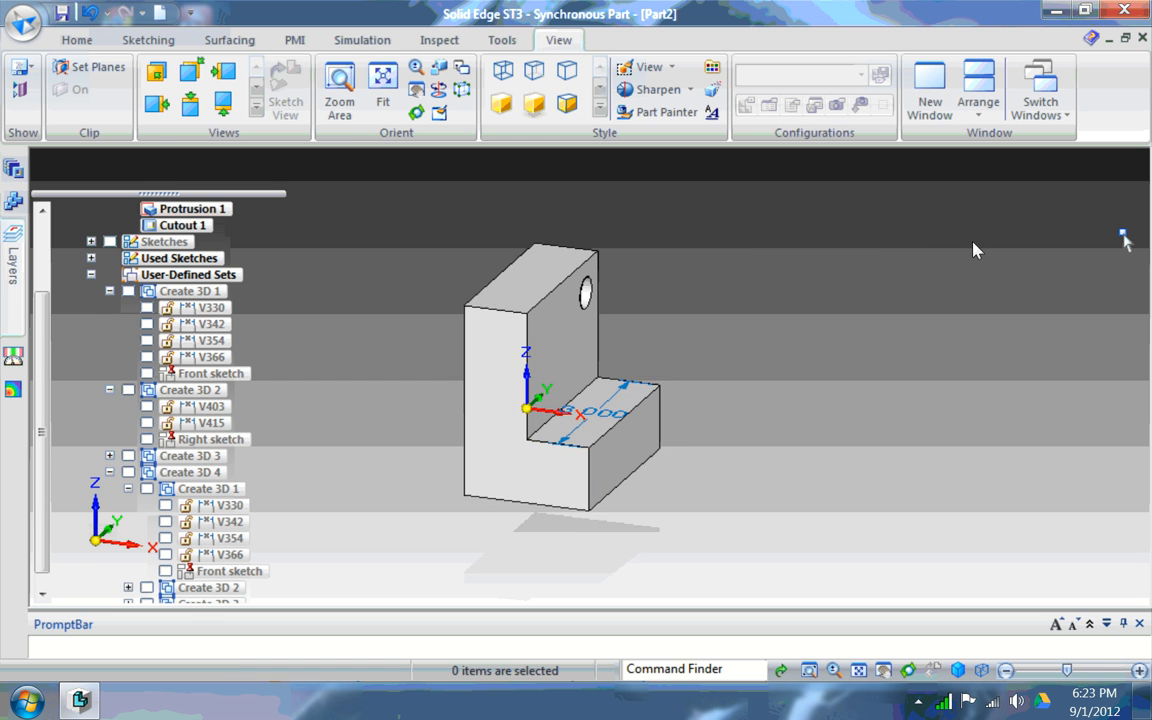
Save the model as a part document named "lesson part 1a iso" in the solid edge intro lessson folder
middle_click_drag(974, 245, 903, 227)
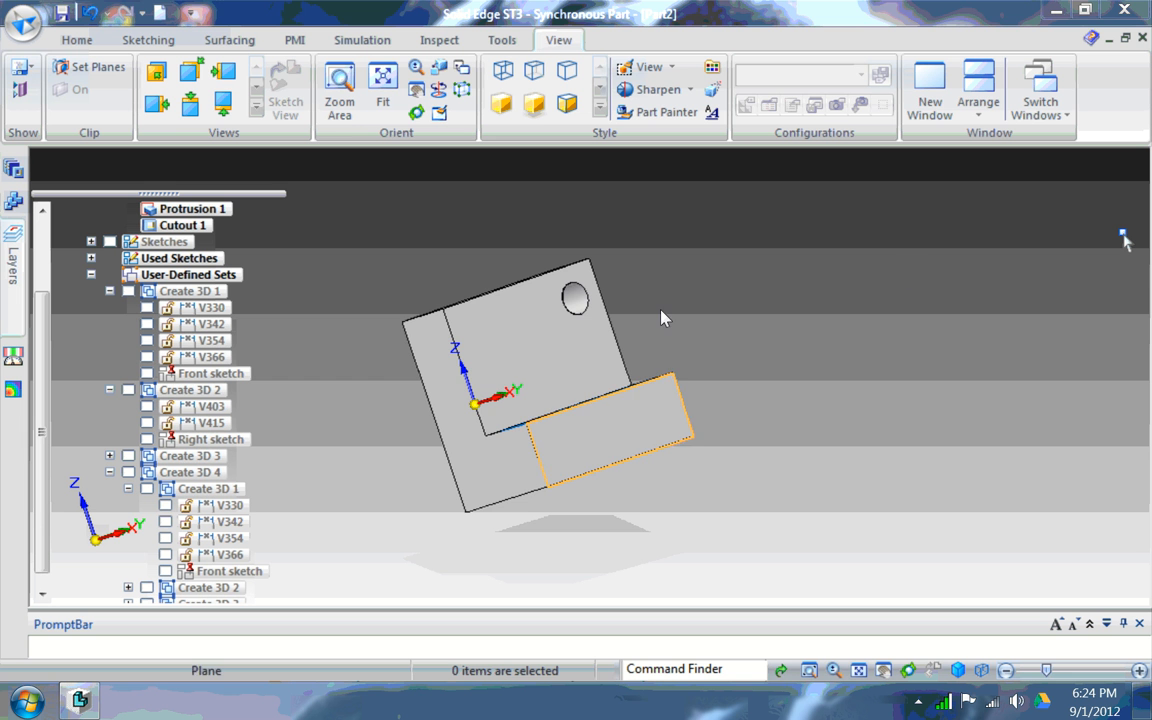
mouse_move(620, 309)
middle_mouse_down()
mouse_move(663, 311)
mouse_move(700, 344)
mouse_move(609, 329)
middle_mouse_up()
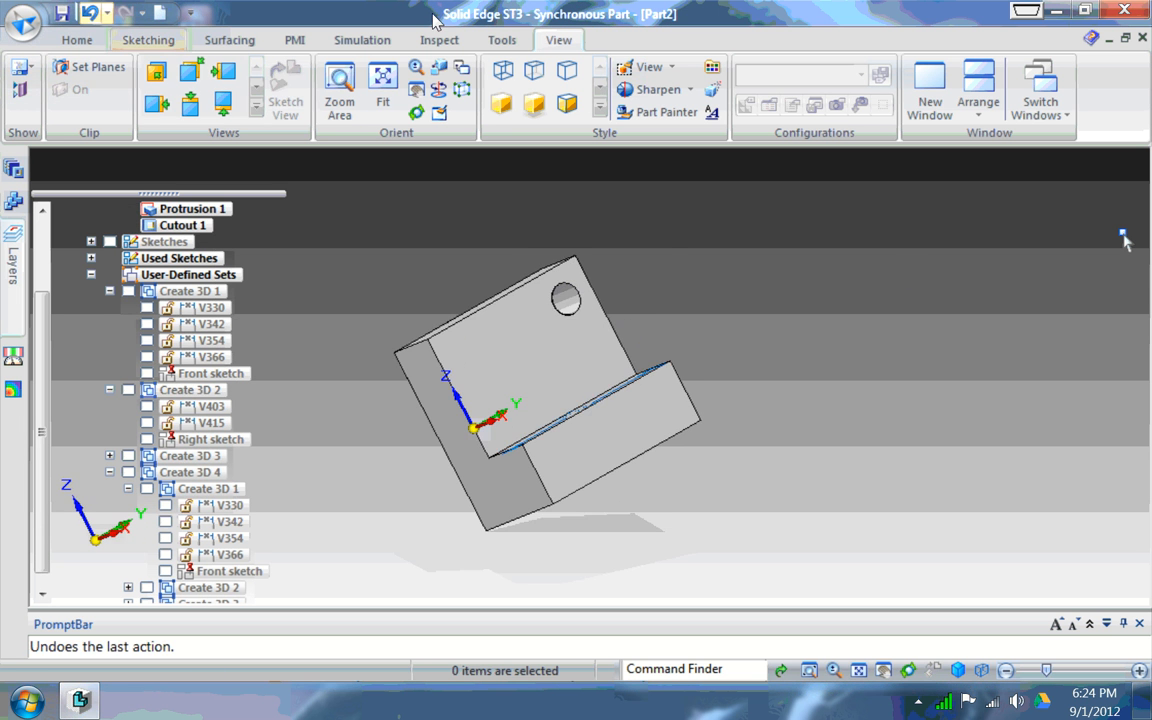
left_click(22, 22)
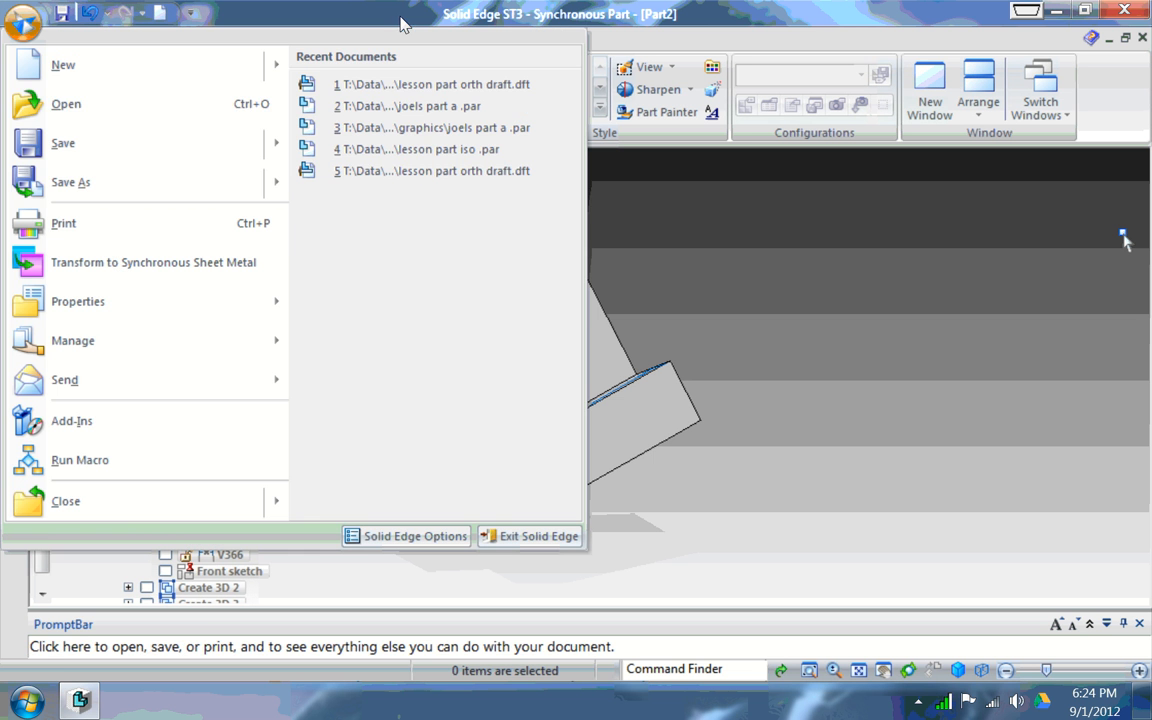
left_click(72, 183)
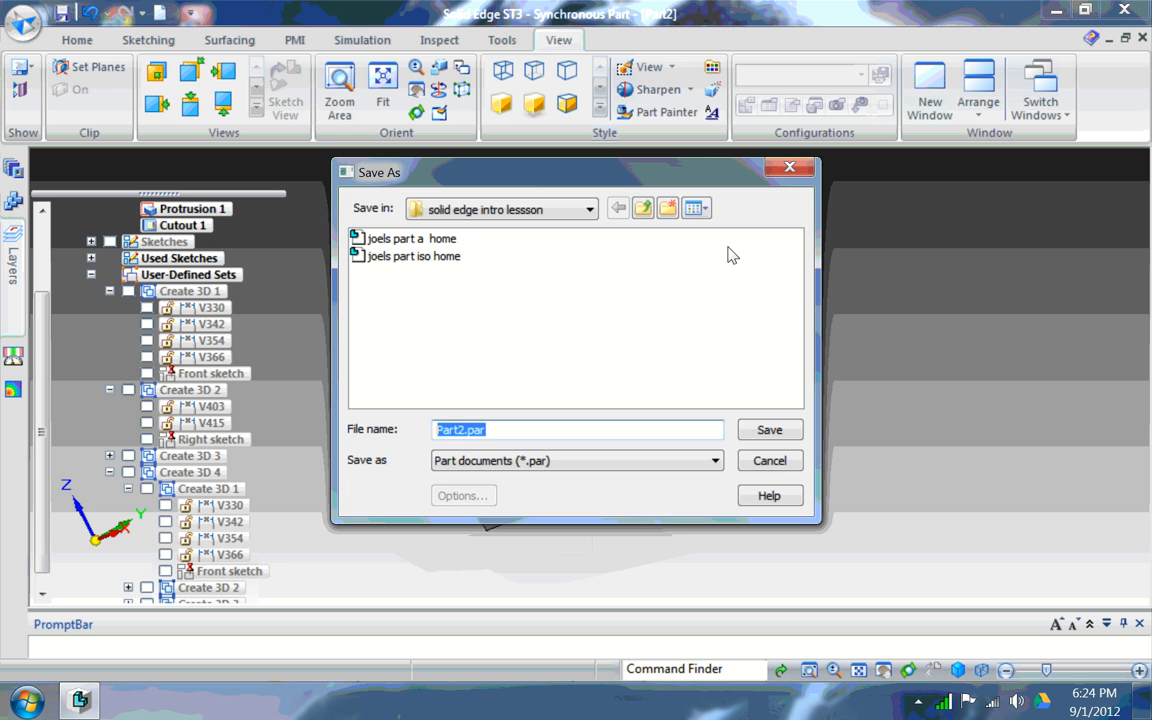
key("BackSpace")
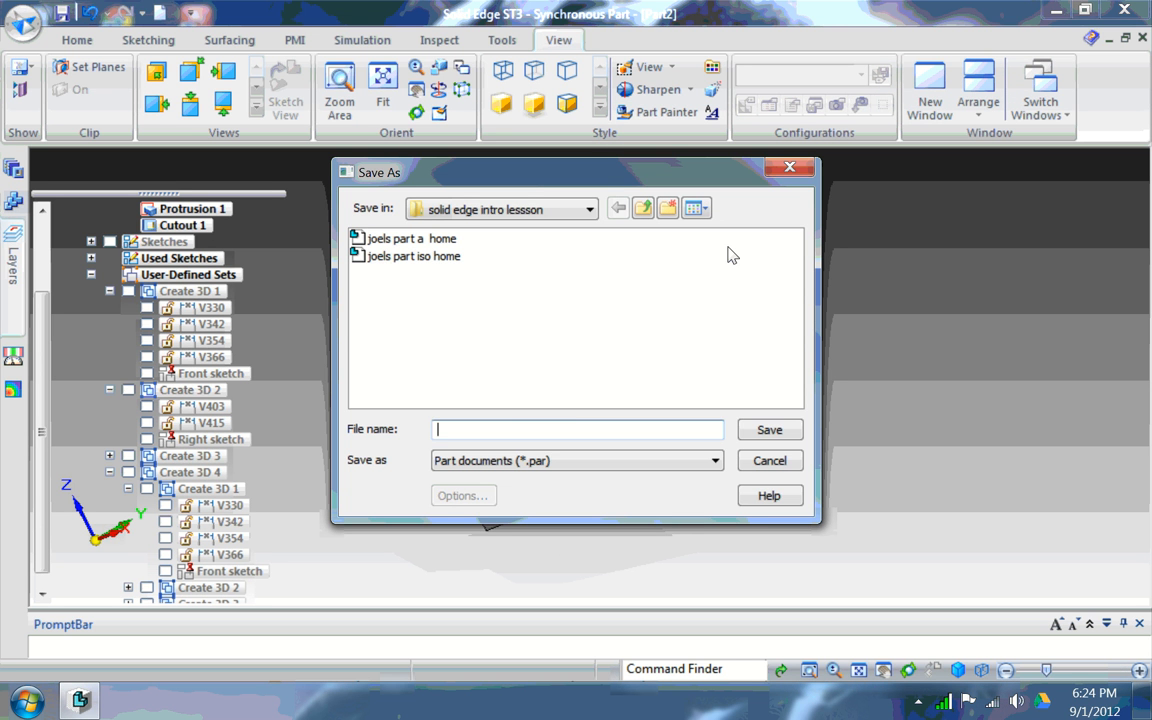
type("less")
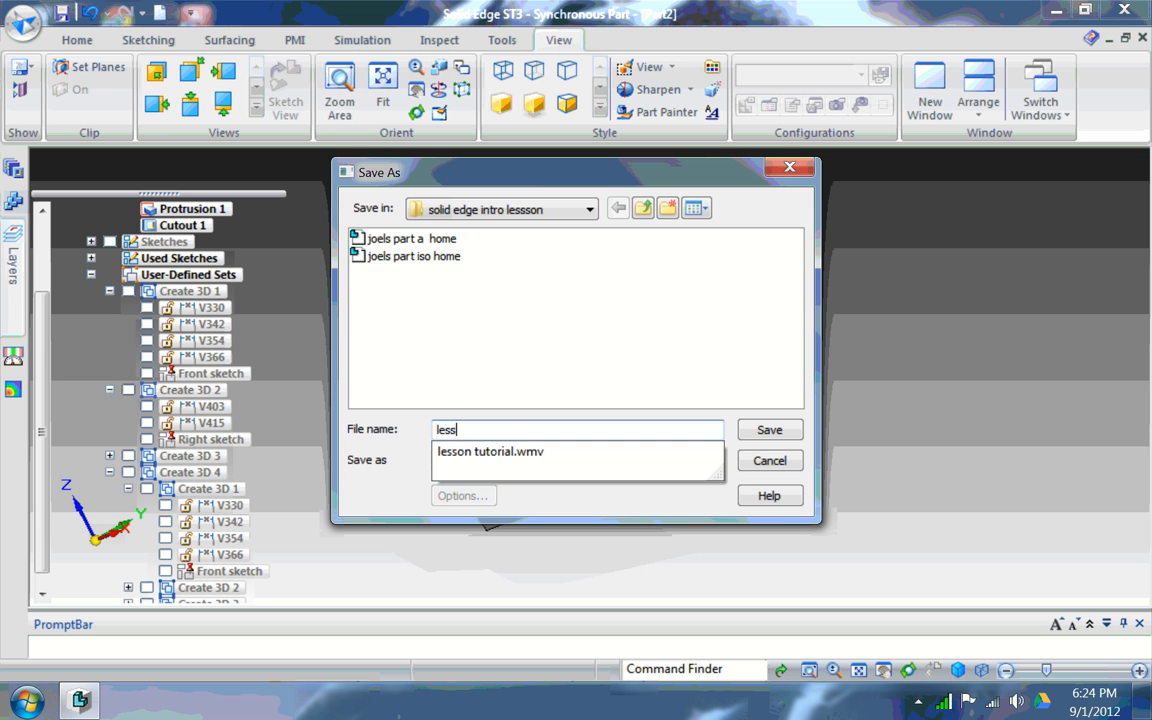
type("pn")
key("BackSpace")
key("BackSpace")
key("BackSpace")
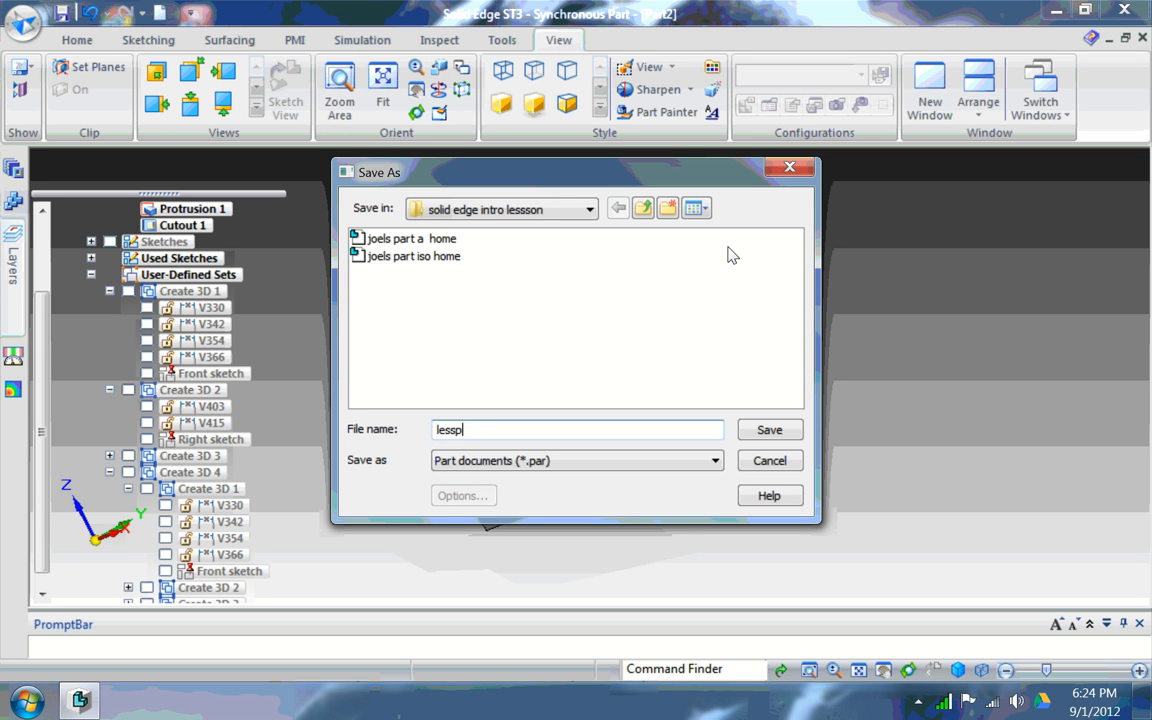
type("on part 1a iso")
key("Return")
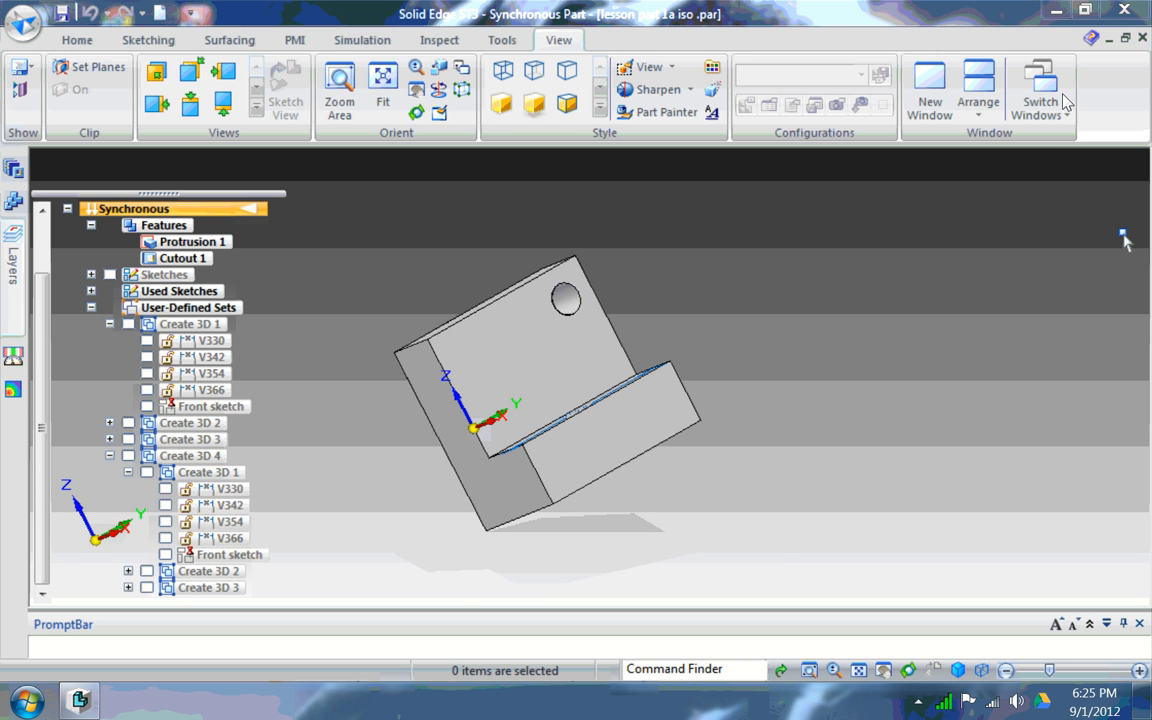
Close the saved part and open the sheet setup of a new draft
left_click(1125, 34)
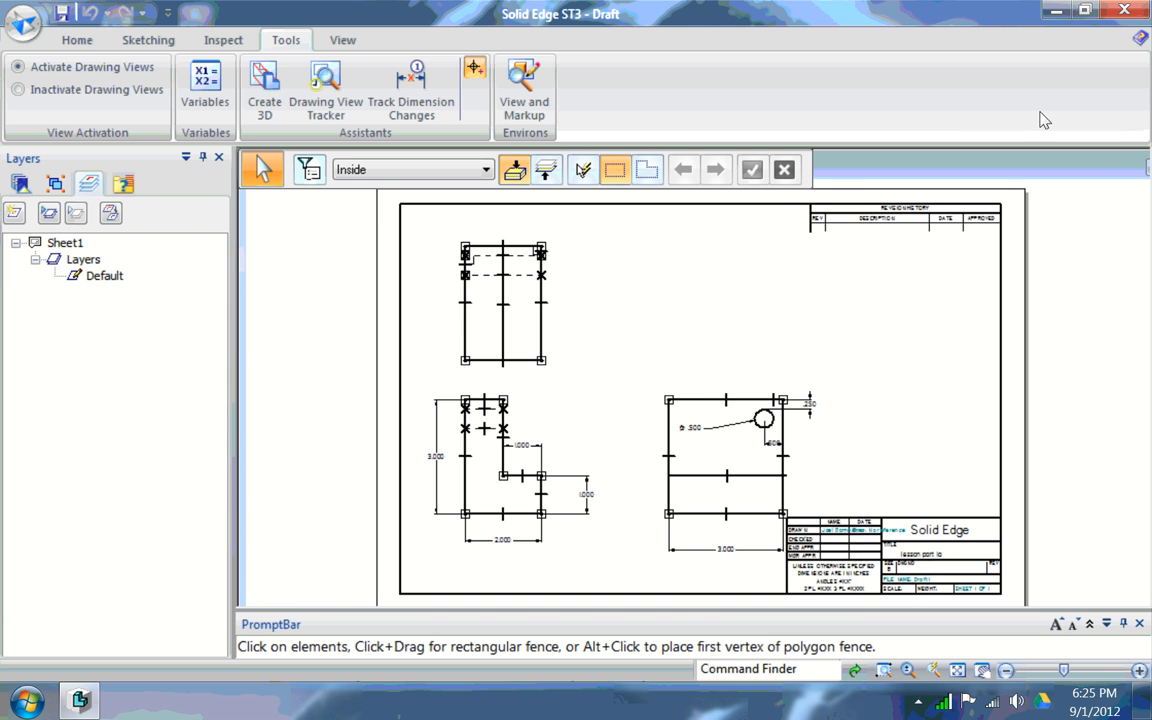
left_click_drag(1041, 110, 877, 129)
left_click(996, 188)
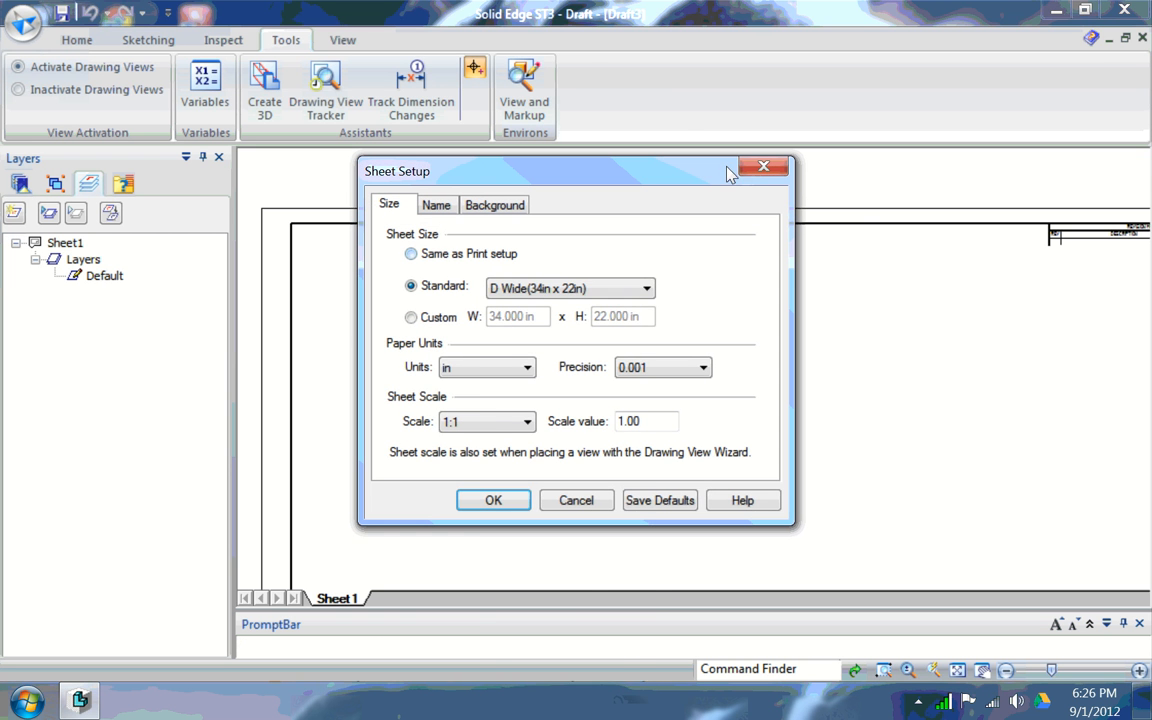
Set the draft's standard sheet size to A Wide (11in x 8.5in)
left_click(571, 288)
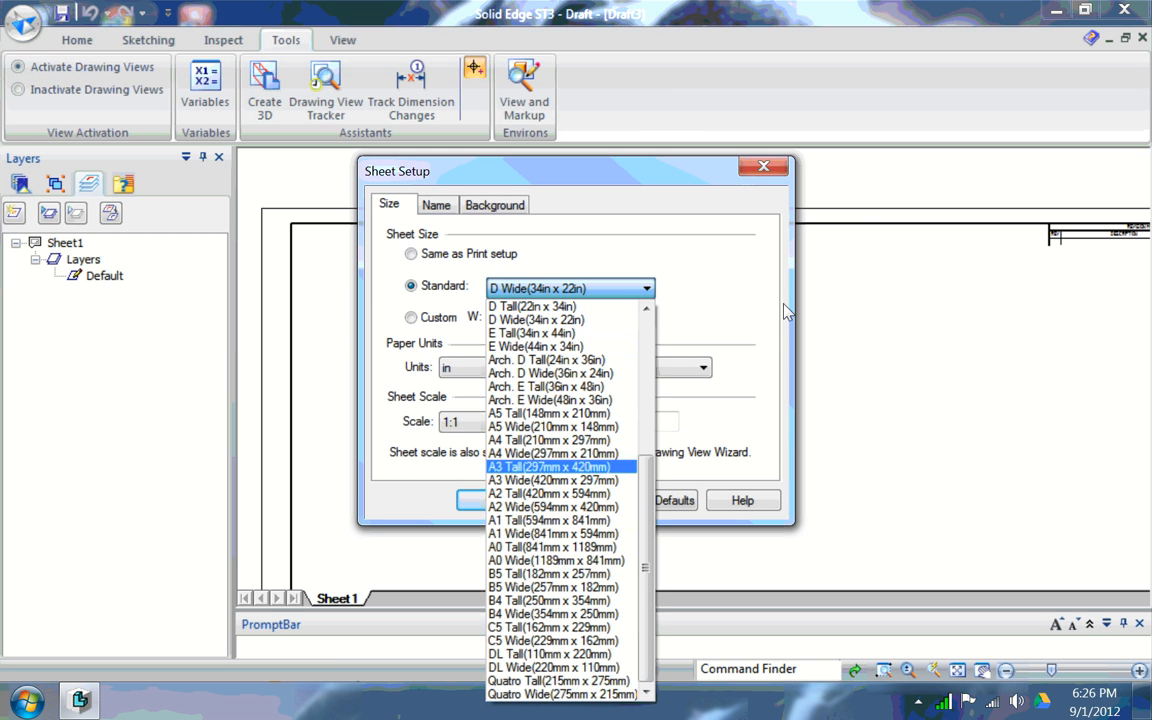
scroll(562, 441, "up", 1)
scroll(597, 443, "up", 5)
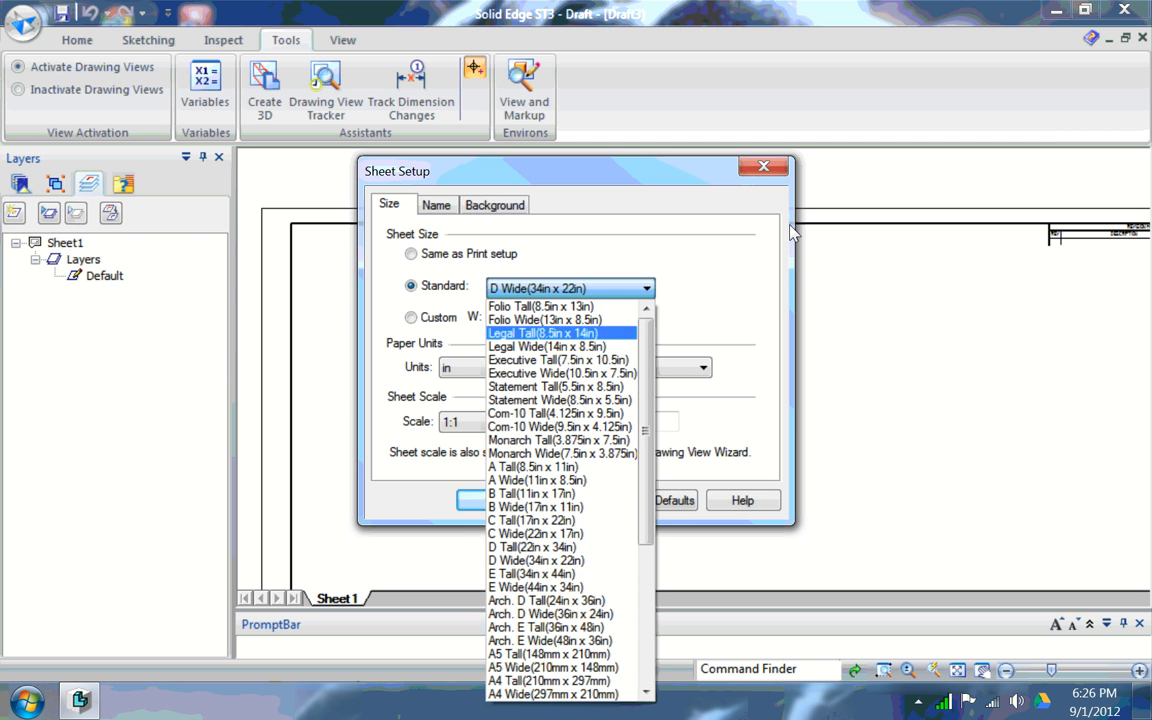
key("Down")
key("Down")
key("Down")
key("Down")
key("Down")
key("Down")
key("Down")
key("Down")
key("Down")
key("Down")
key("Down")
key("Down")
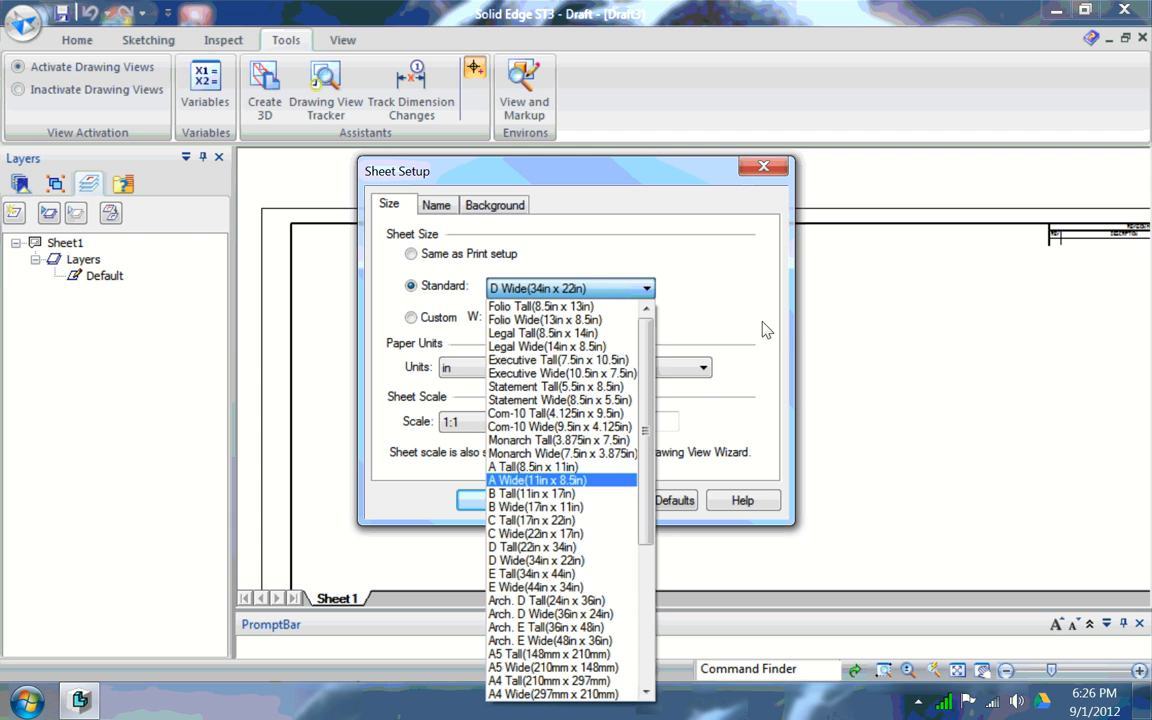
key("Return")
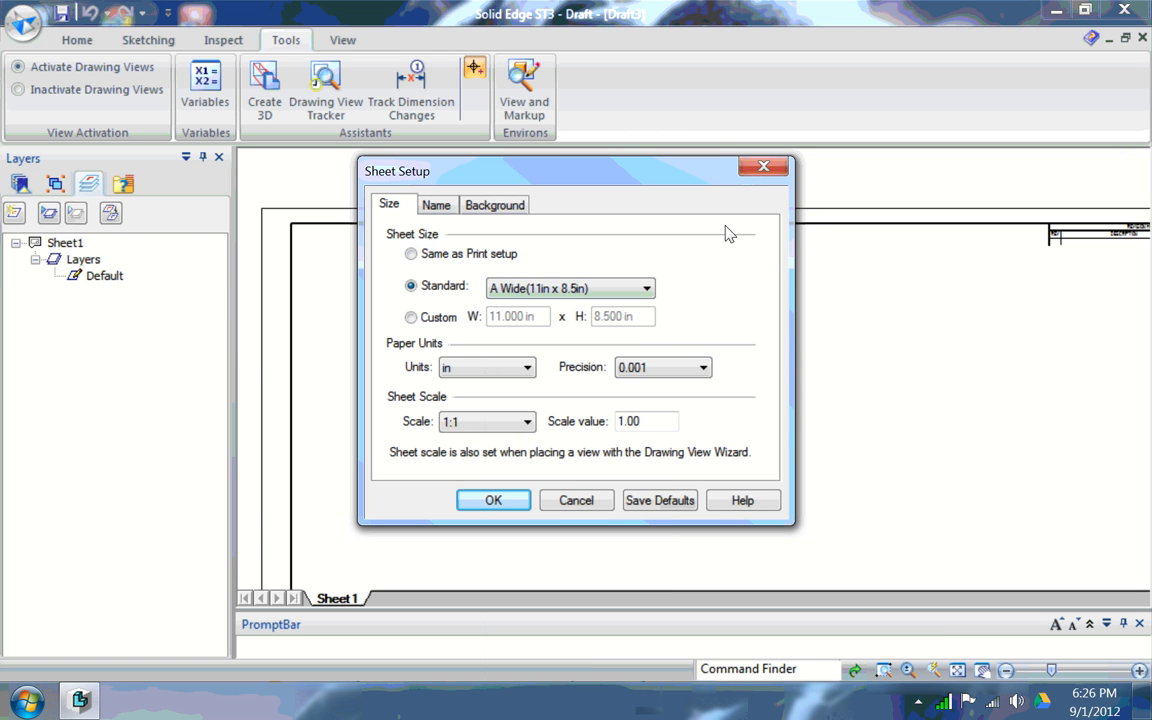
Assign the B-Sheet background with its B Wide (17in x 11in) size, keep a 1:1 sheet scale, and apply the sheet setup
left_click(495, 205)
left_click(607, 261)
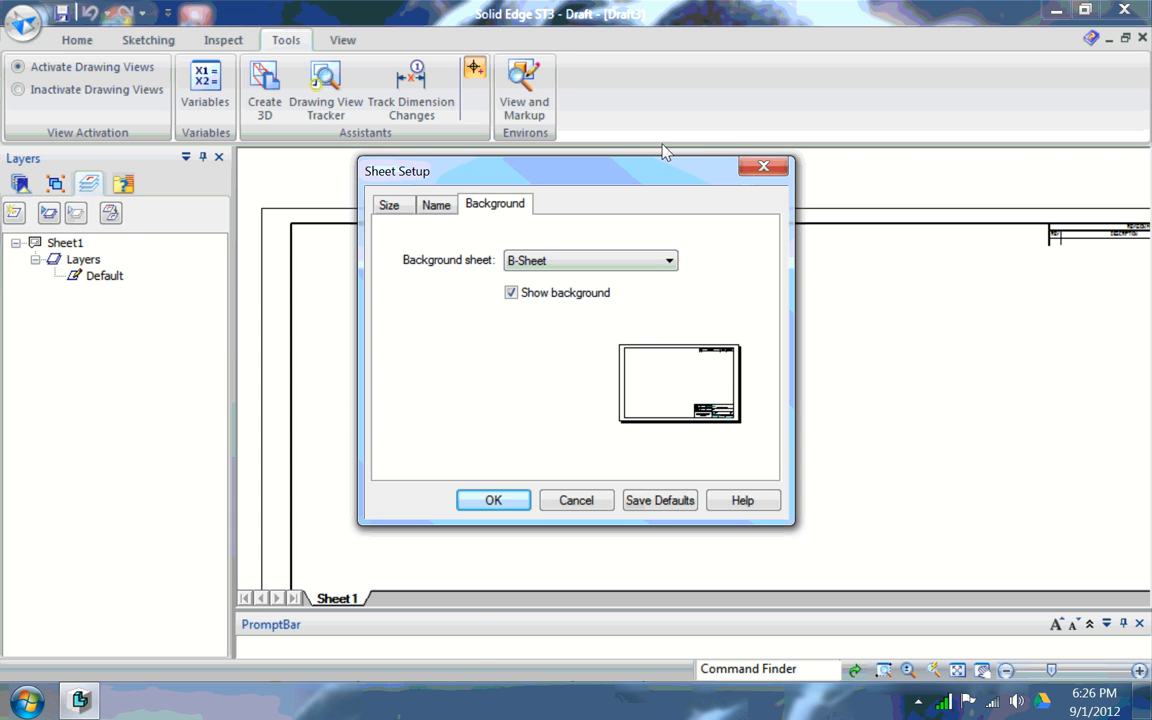
left_click(390, 205)
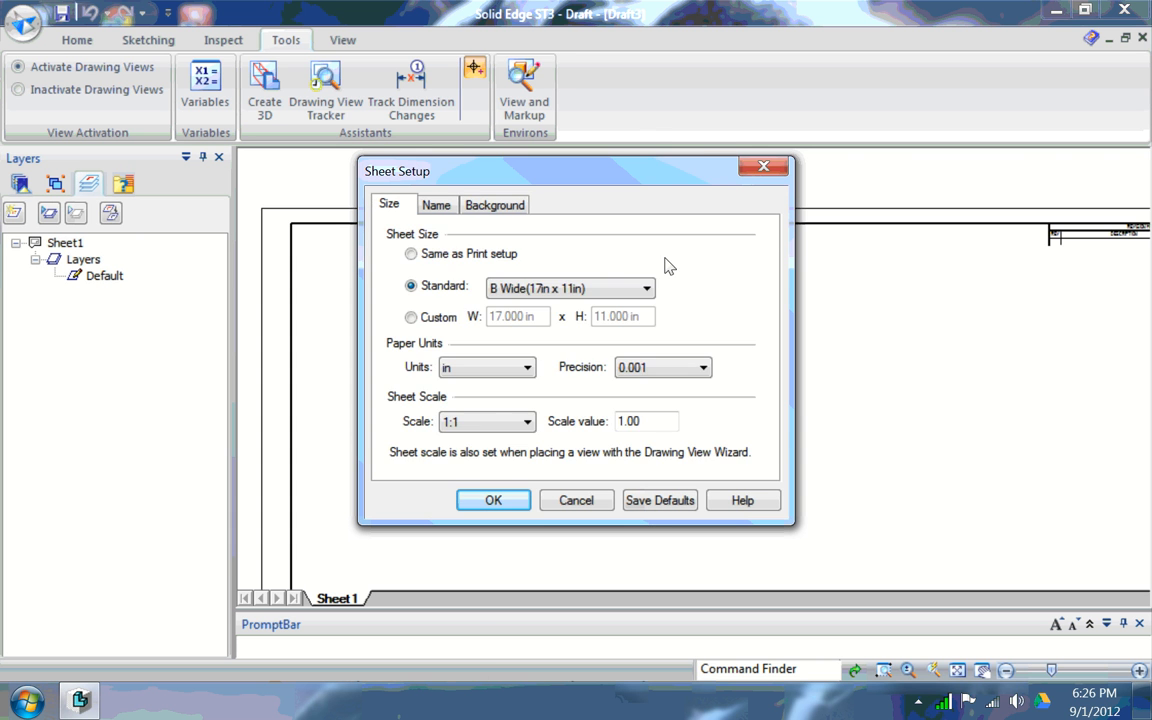
left_click(487, 422)
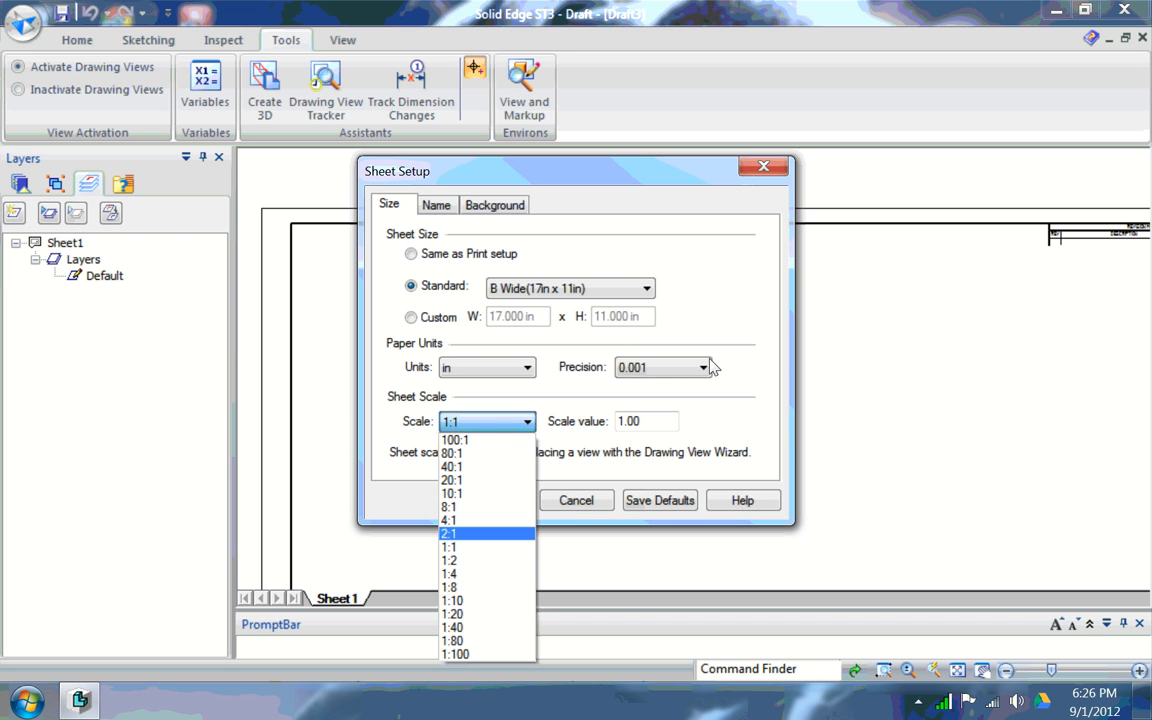
left_click(480, 547)
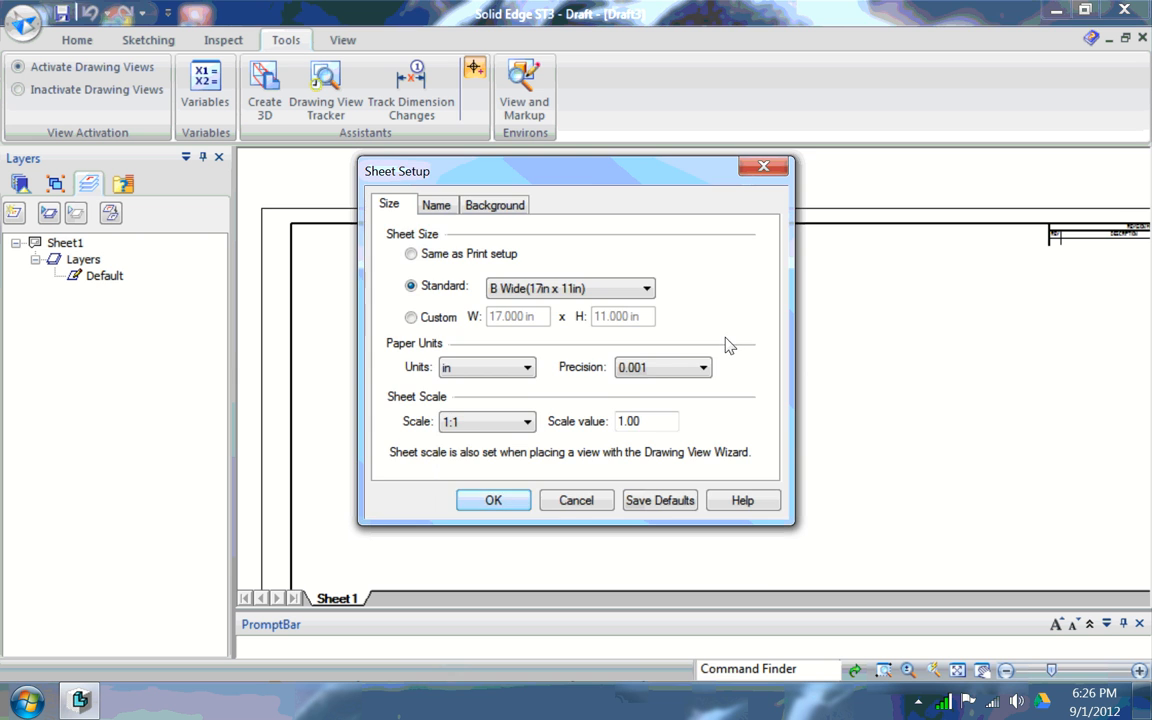
key("Return")
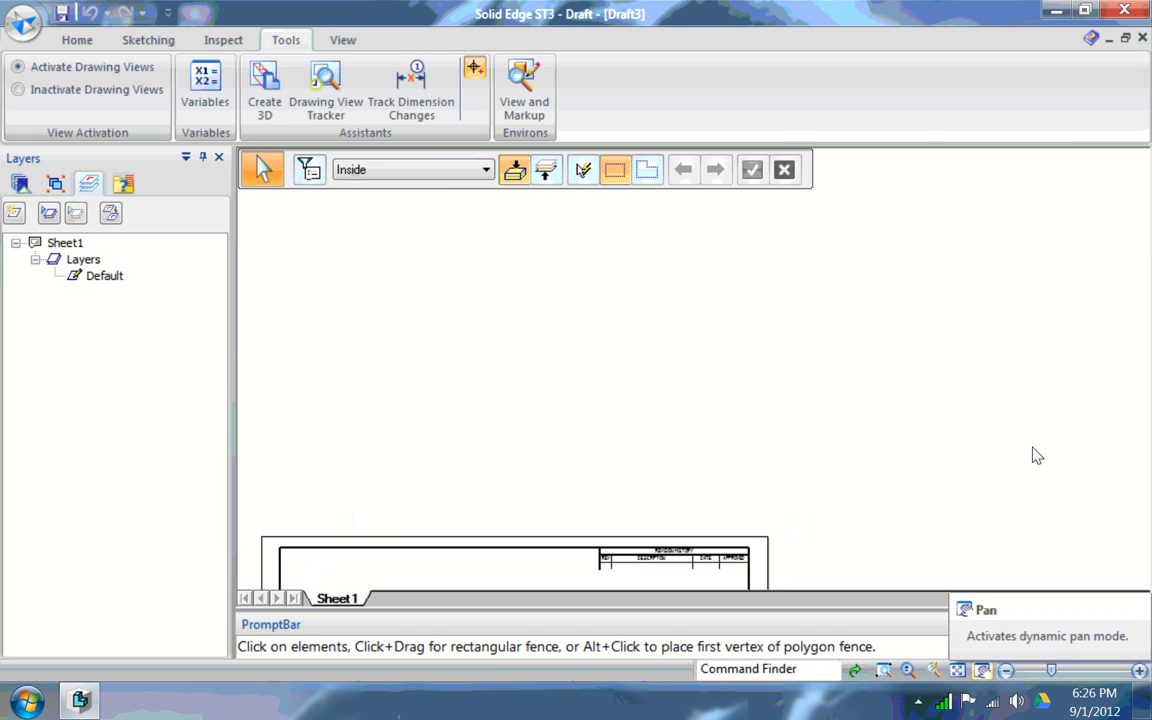
left_click(957, 670)
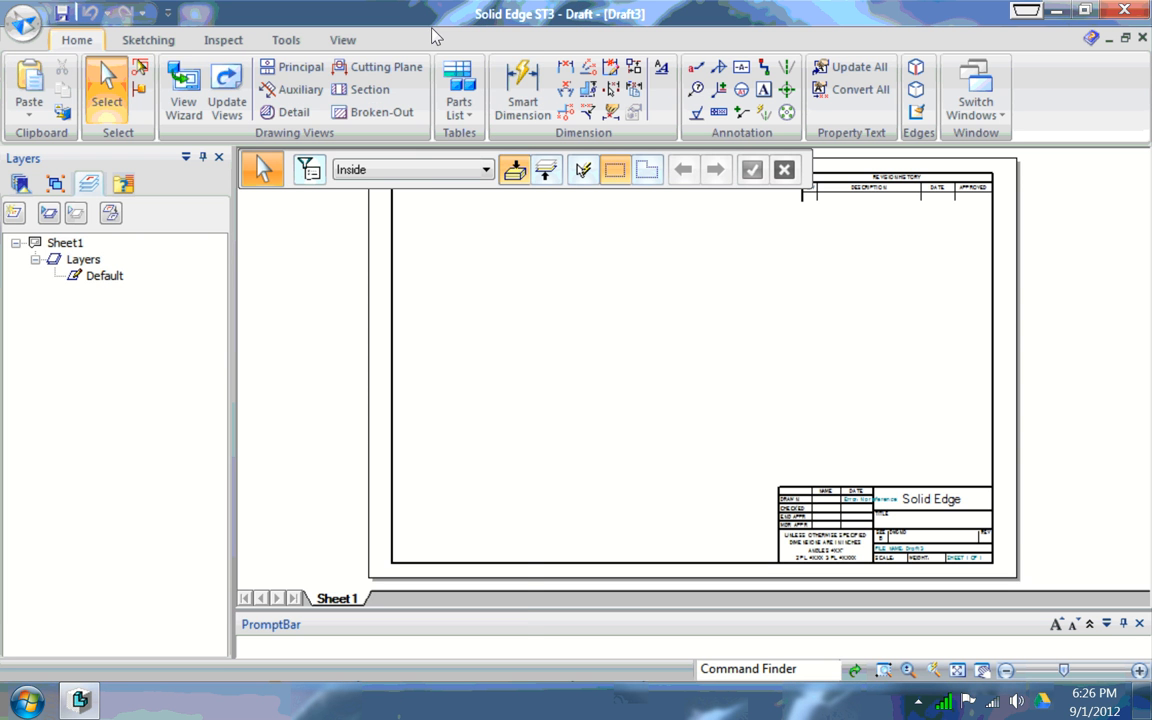
Review the Drawing Standards options, including the projection angle, and accept them
left_click(24, 22)
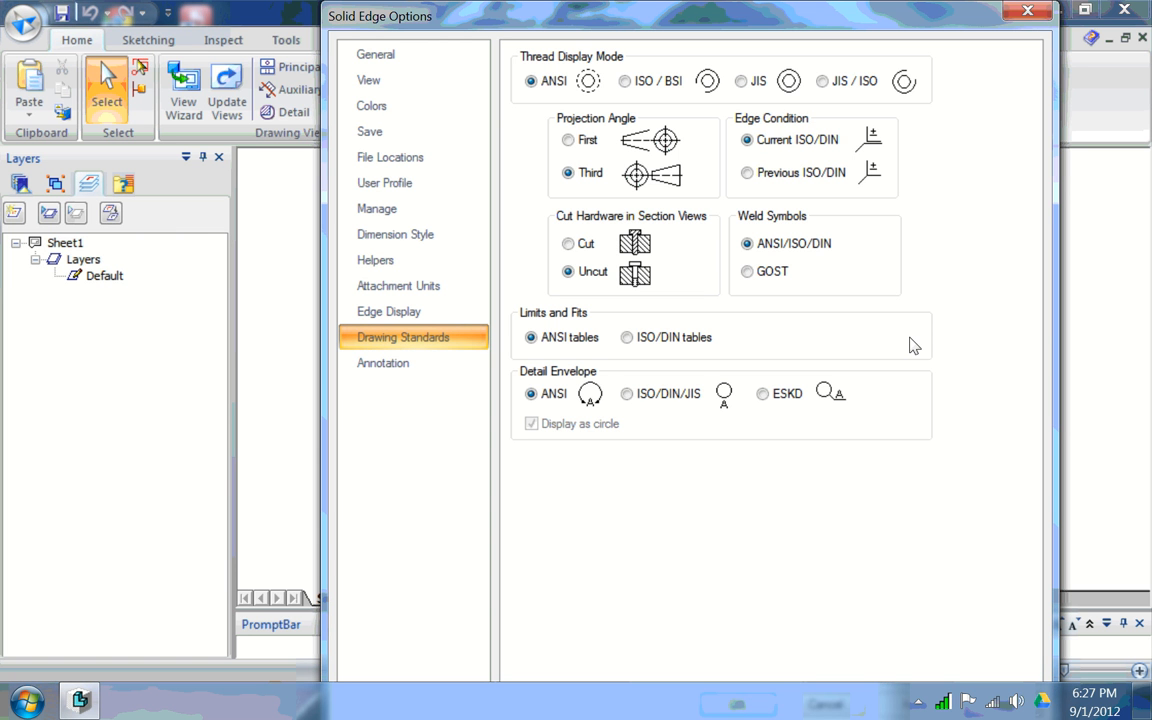
key("Return")
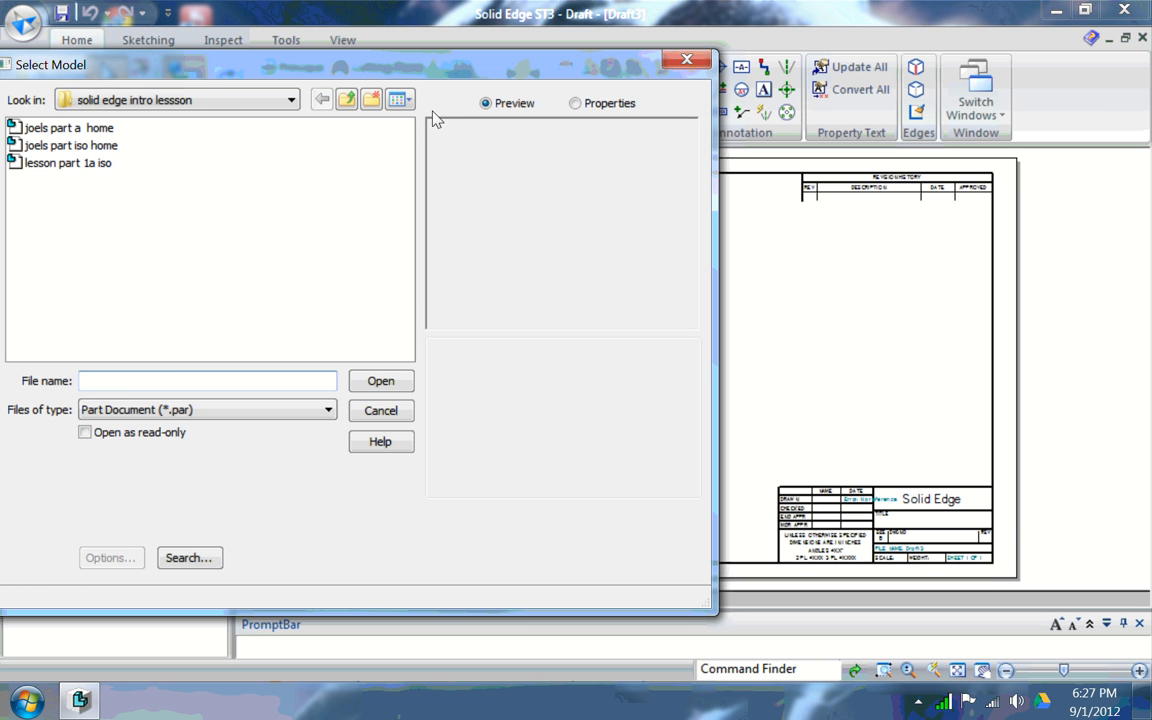
Load the part "lesson part 1a iso" into the View Wizard as a designed part with front as the primary view
left_click(68, 163)
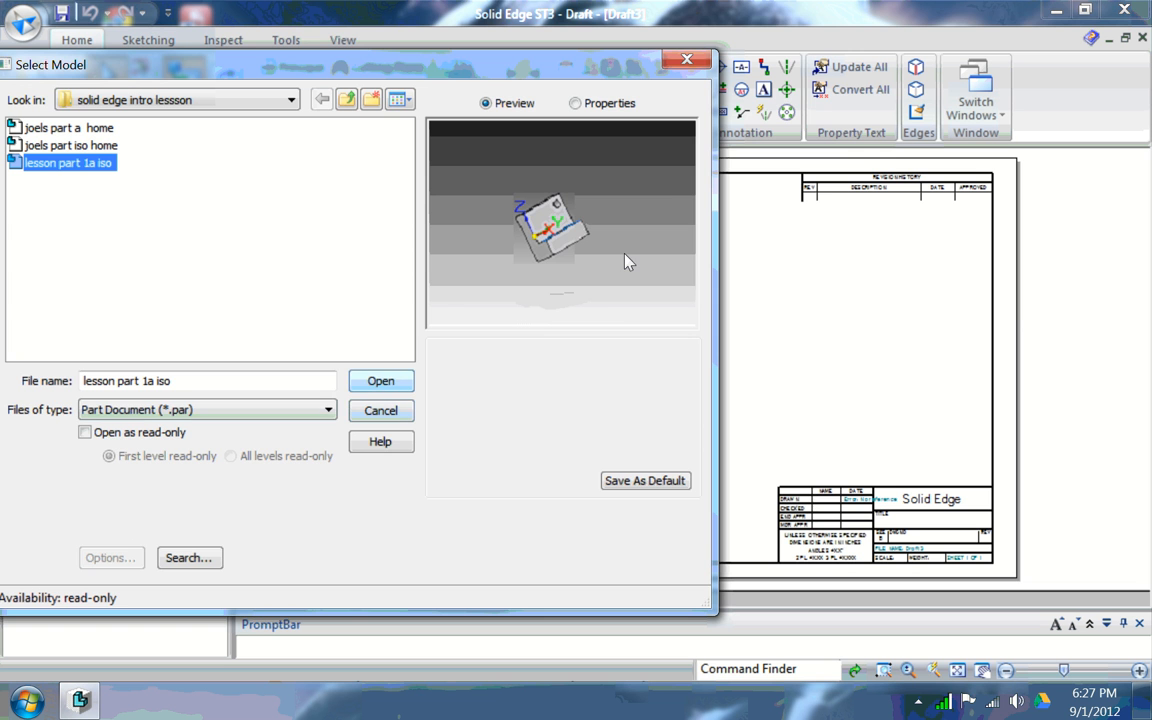
key("Return")
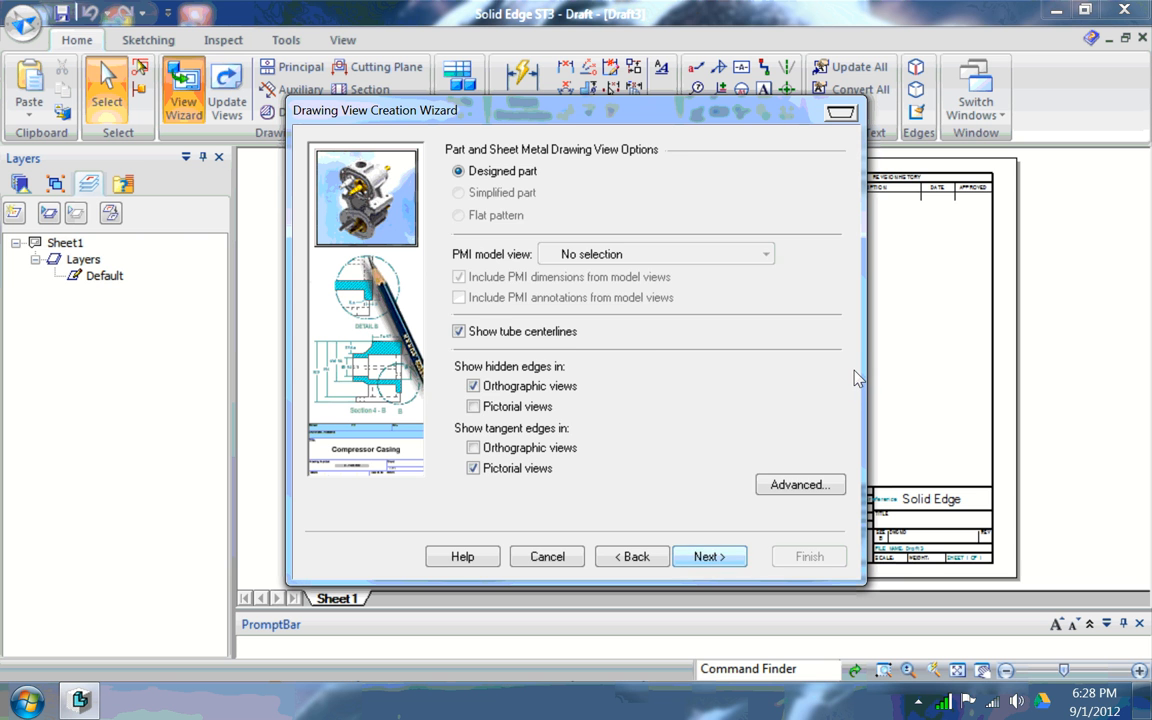
key("Return")
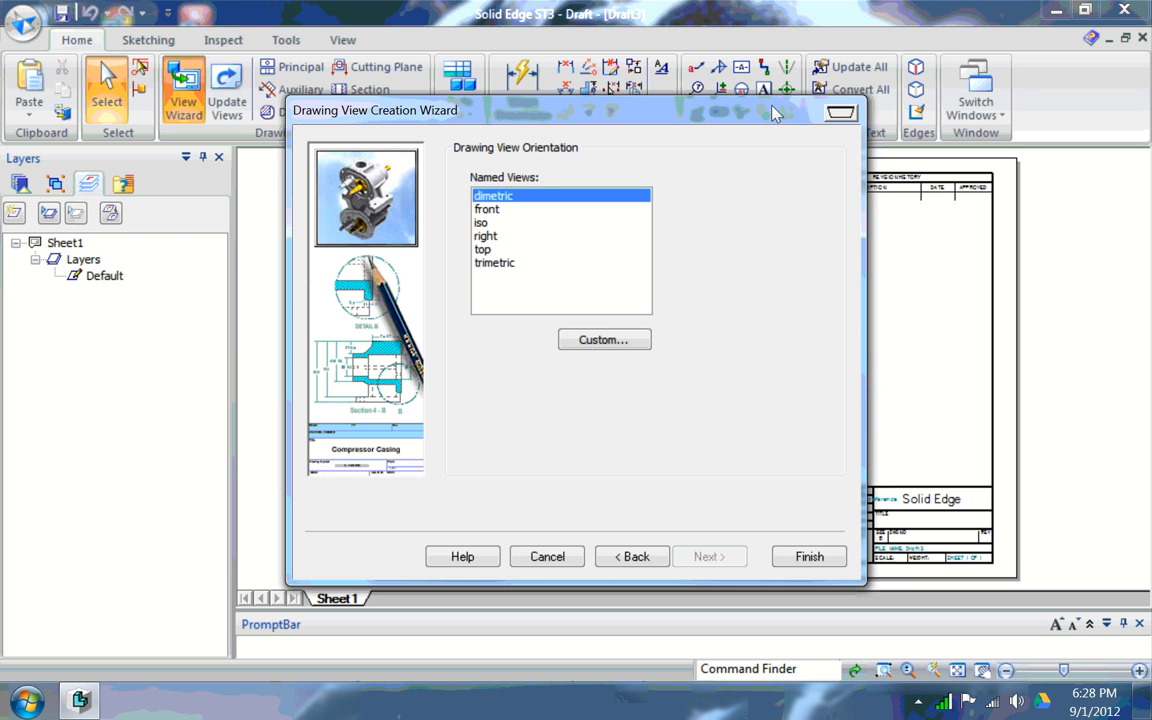
key("Down")
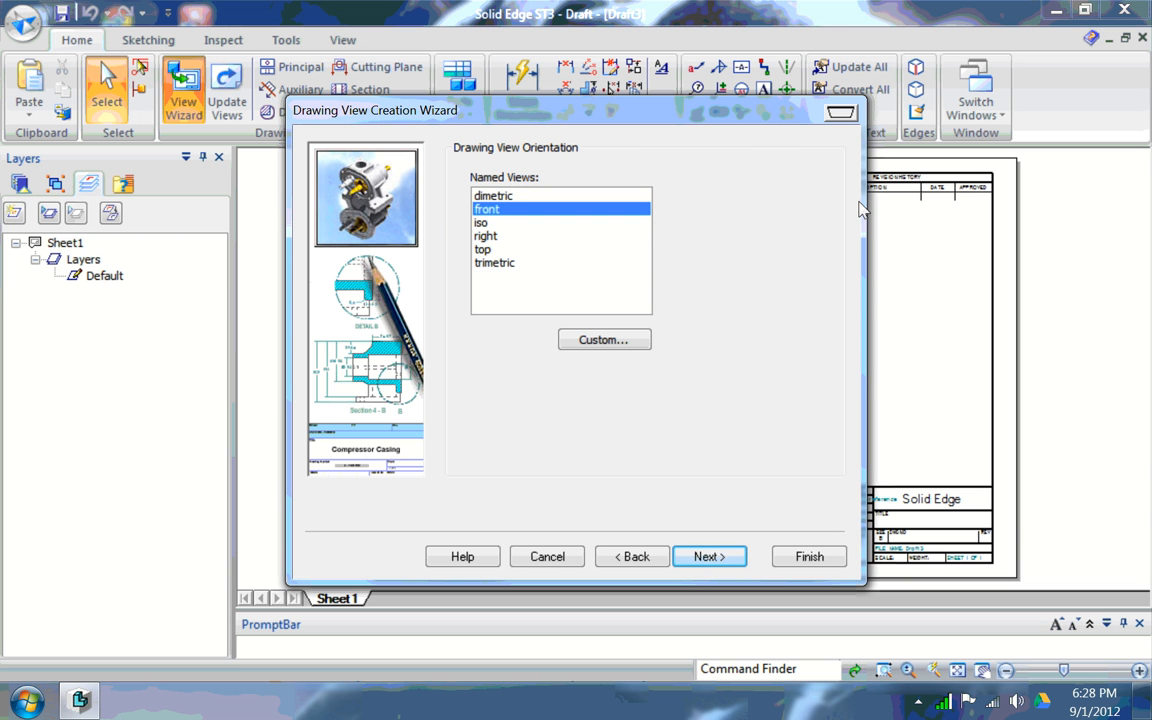
key("Return")
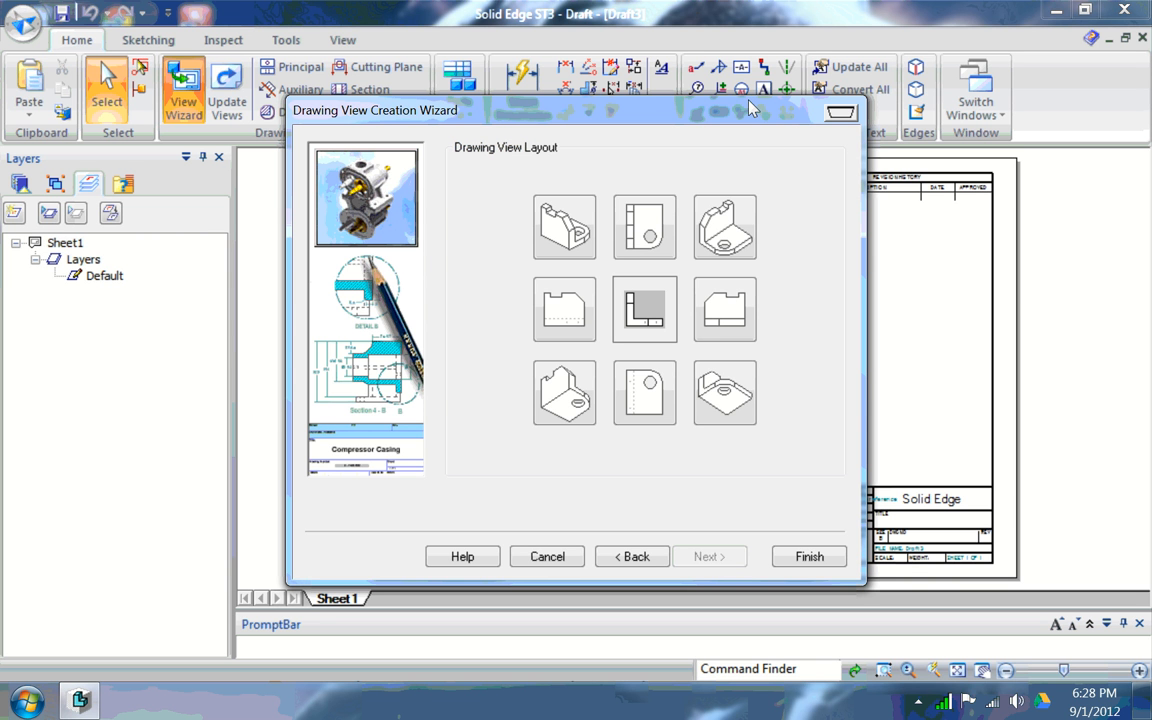
Add the top and right views to the layout and place the three views on the sheet at 1:1 scale
left_click(645, 222)
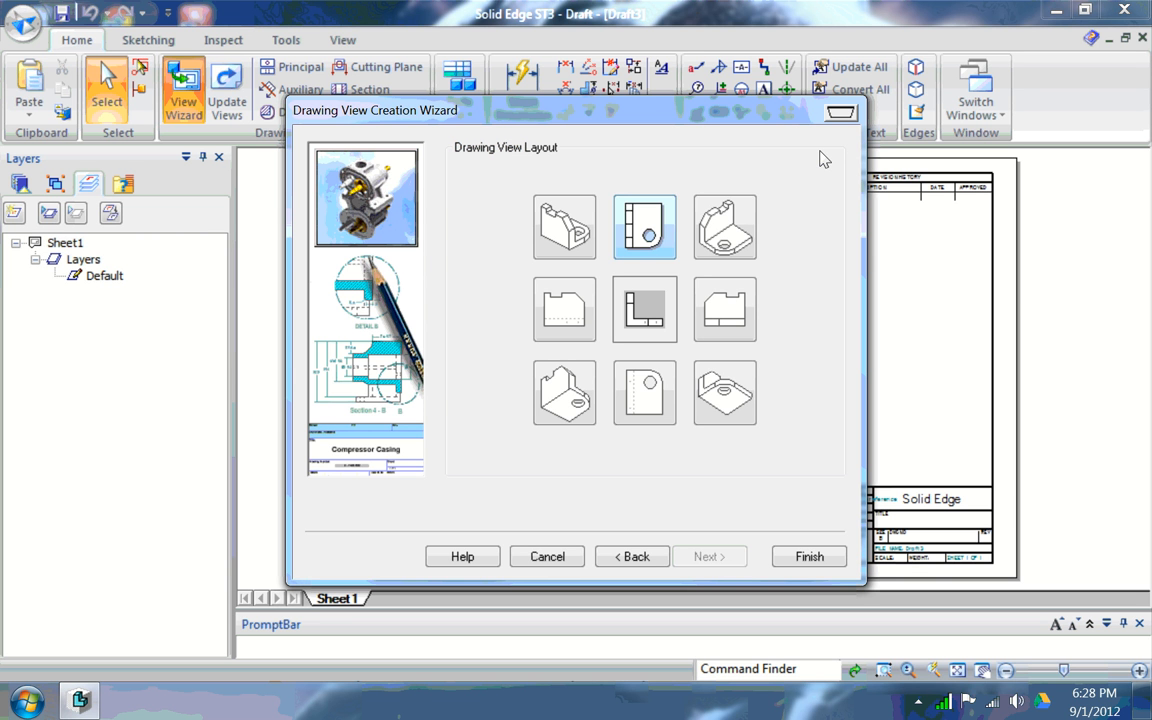
left_click(645, 227)
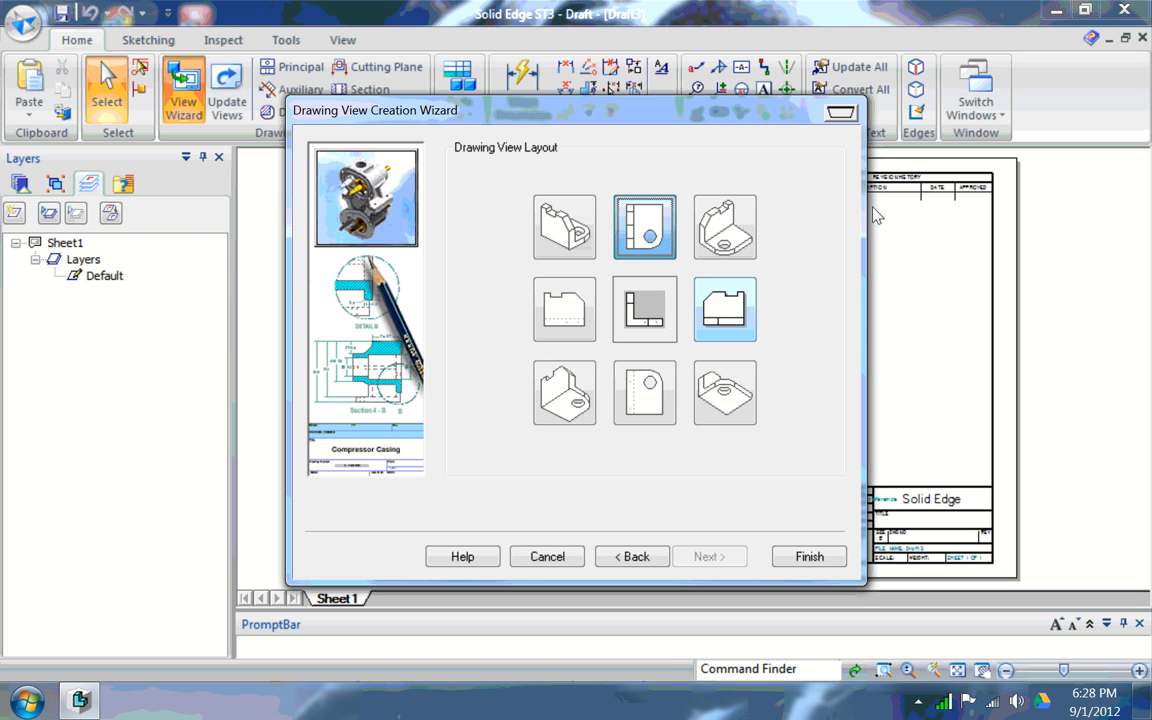
left_click(725, 310)
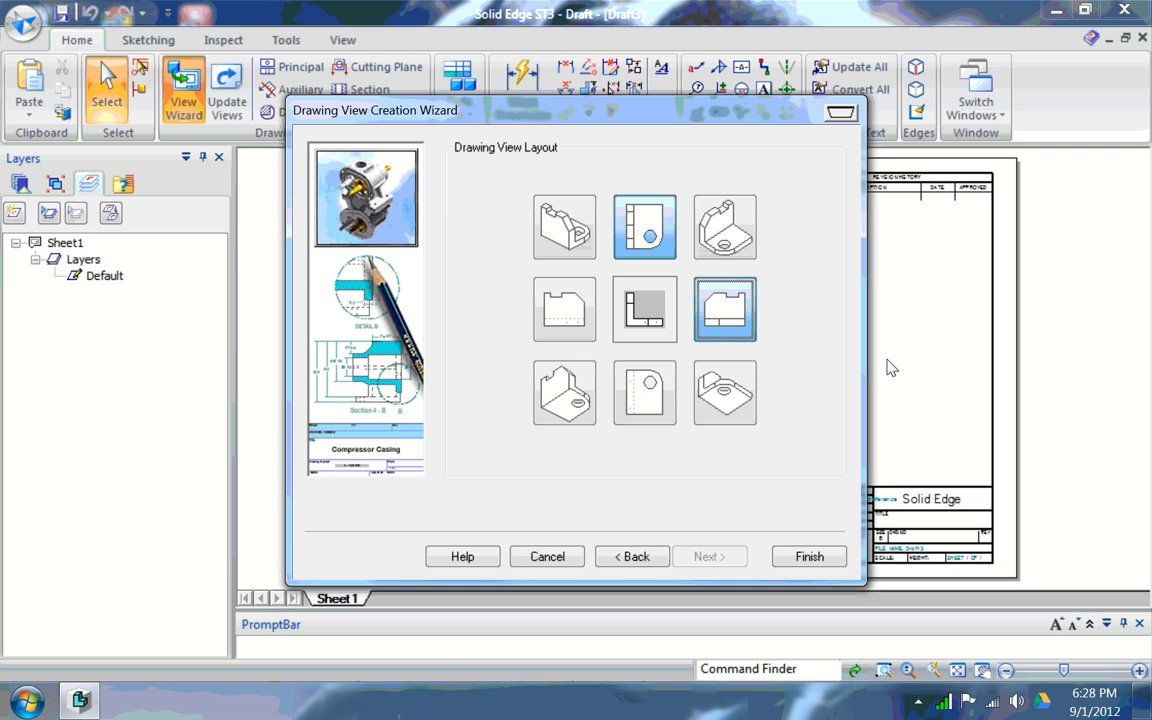
key("Return")
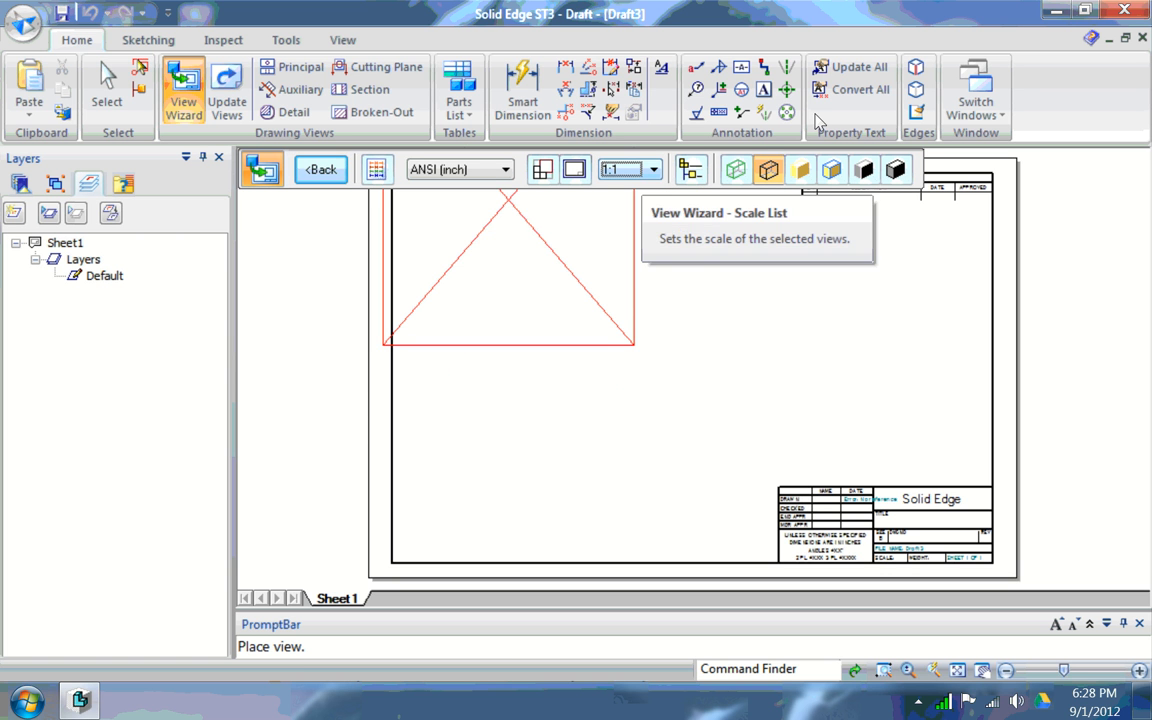
left_click(640, 169)
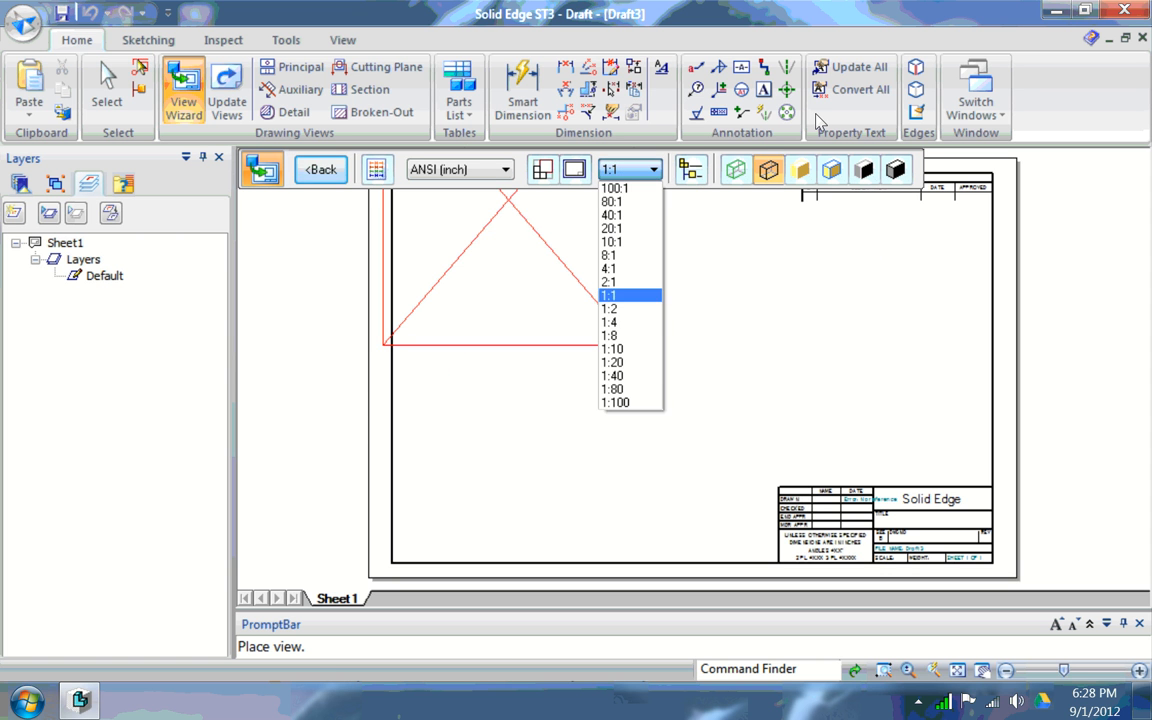
left_click(806, 206)
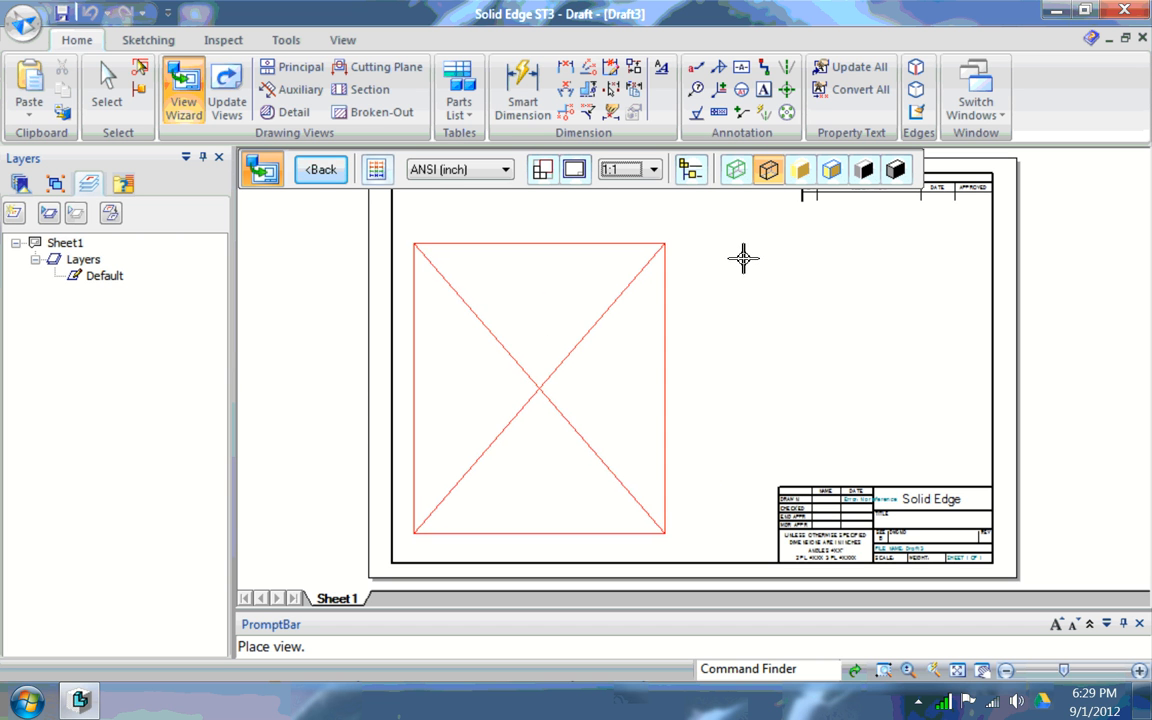
left_click(743, 259)
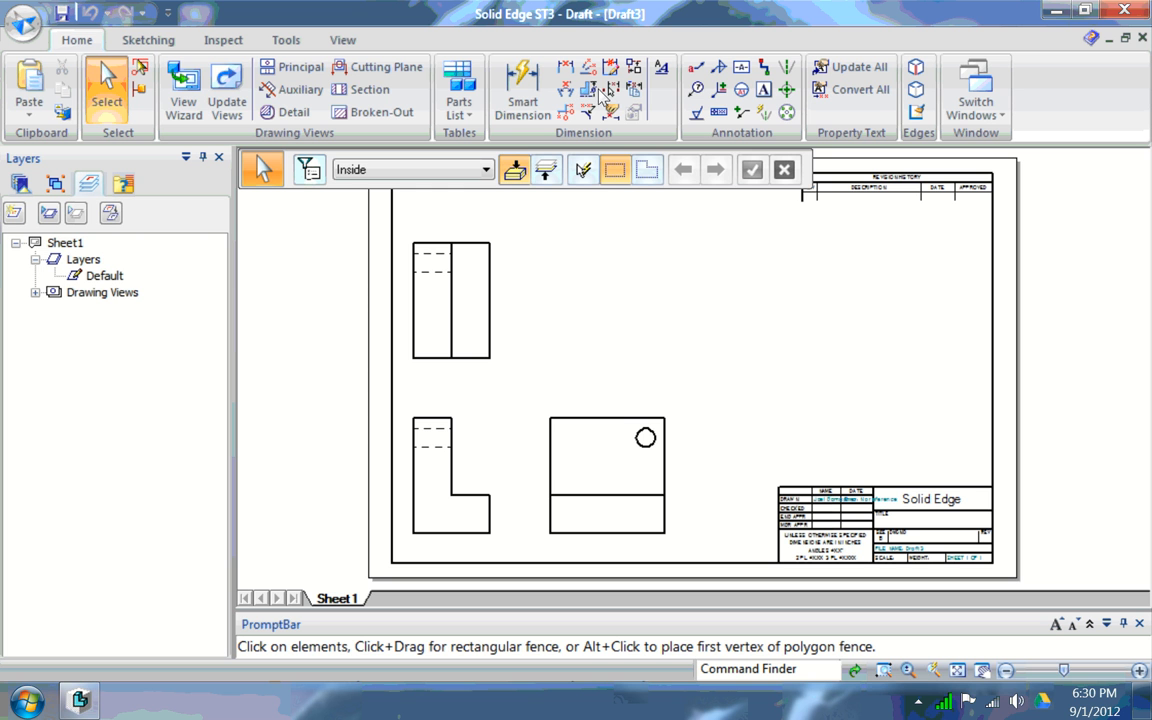
Create a pictorial view projected from the front view and place it diagonally above the right view
left_click(293, 67)
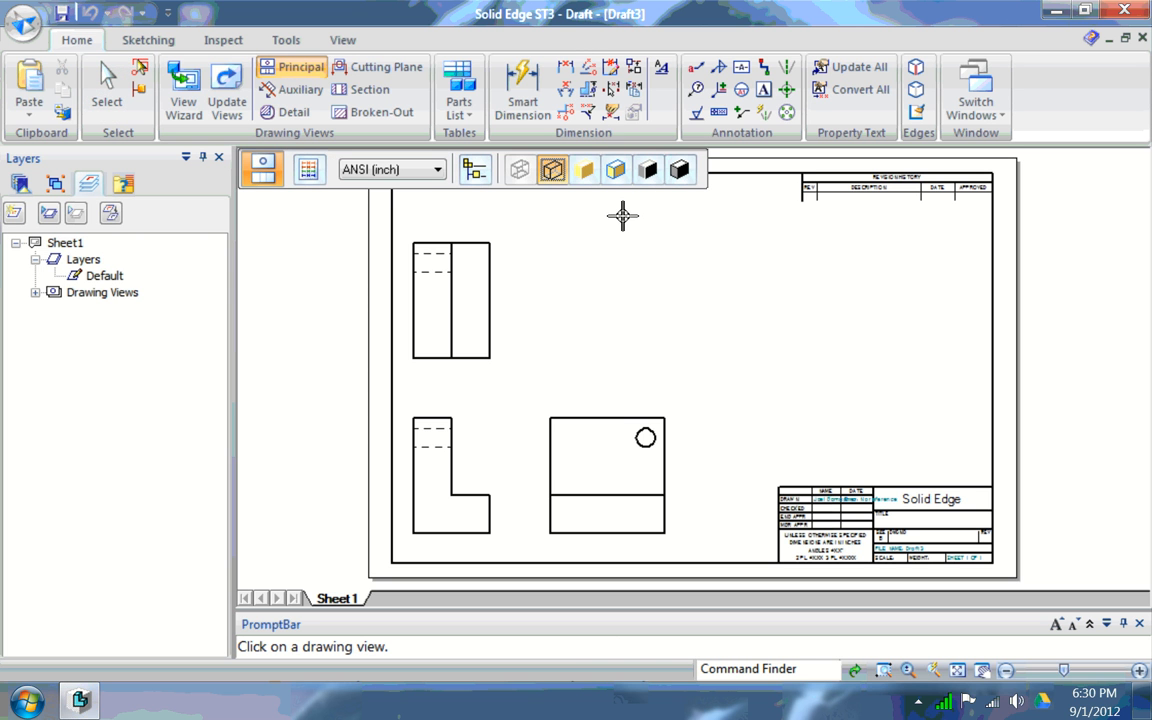
left_click(662, 350)
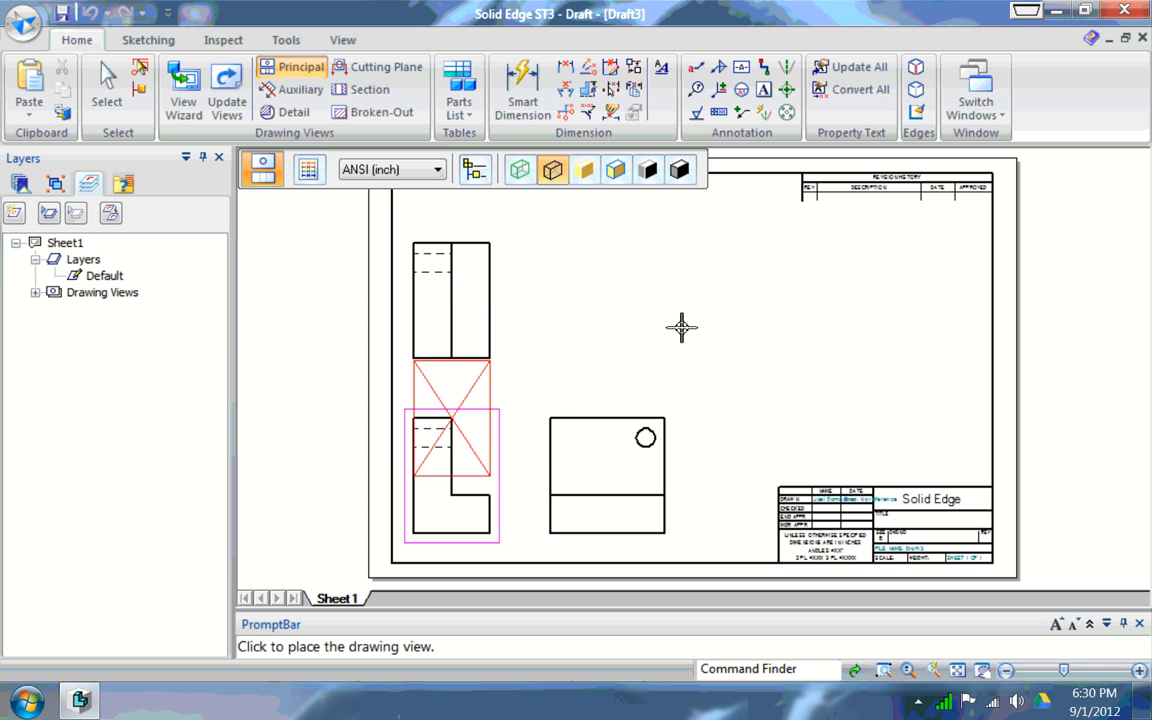
left_click(790, 226)
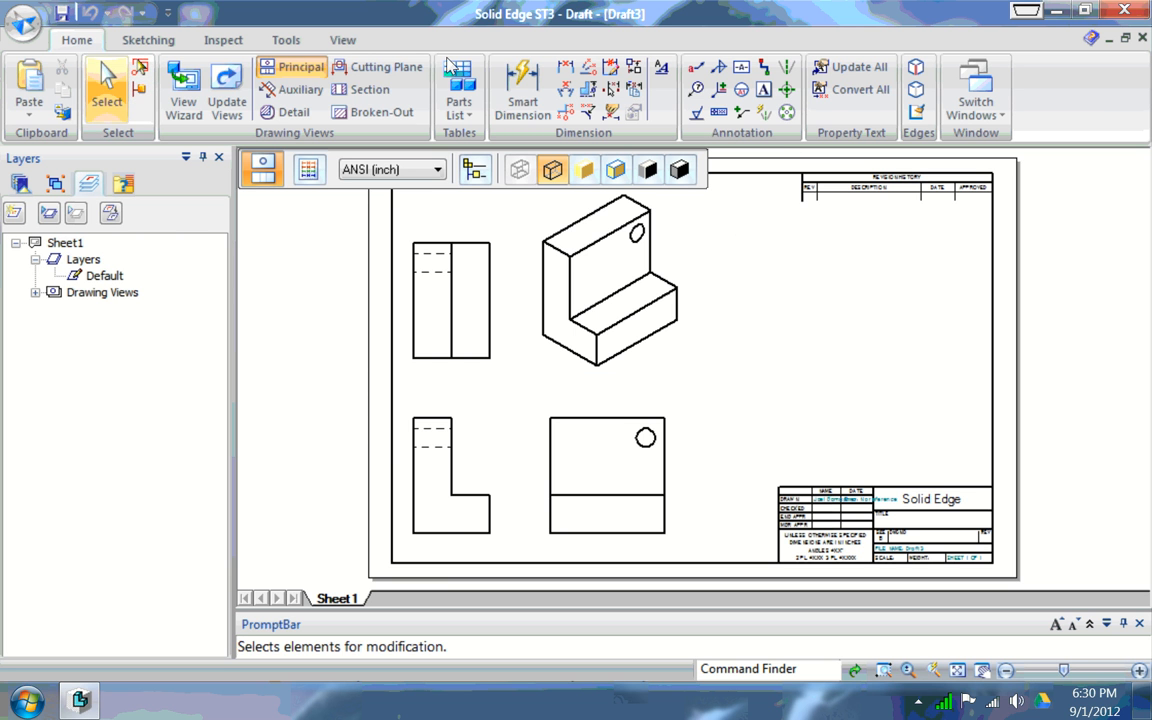
Move the pictorial view to the sheet's upper-right corner, just below the revision history table
left_click(107, 88)
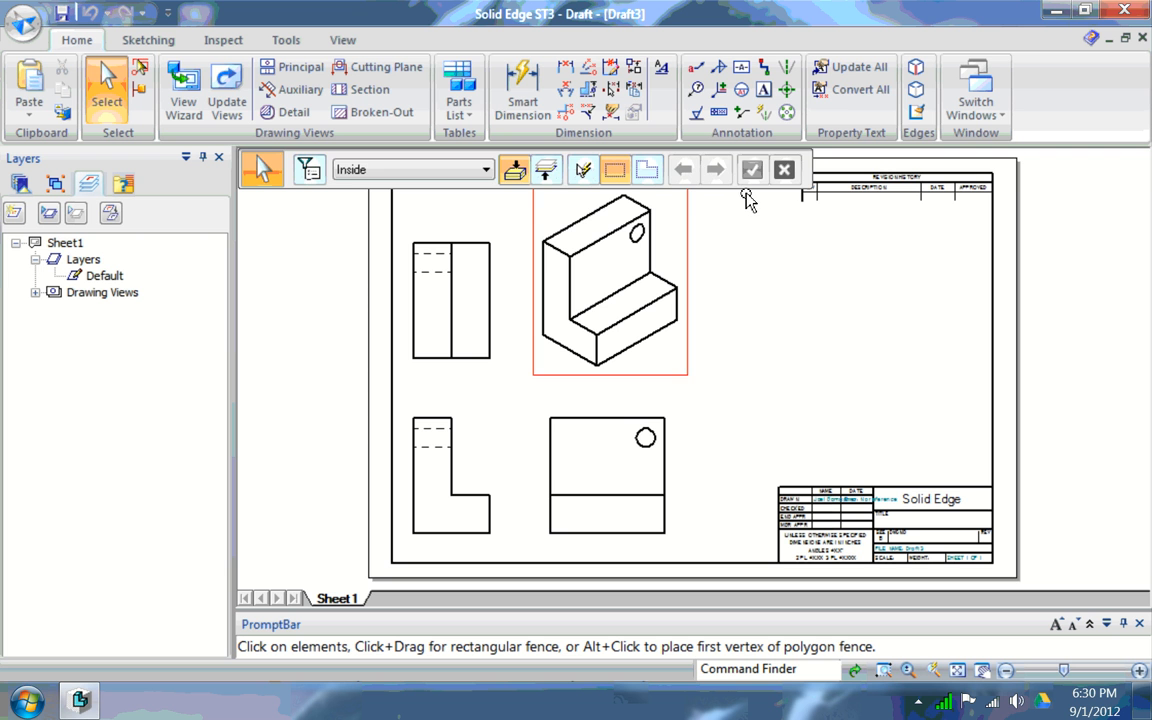
left_click(750, 196)
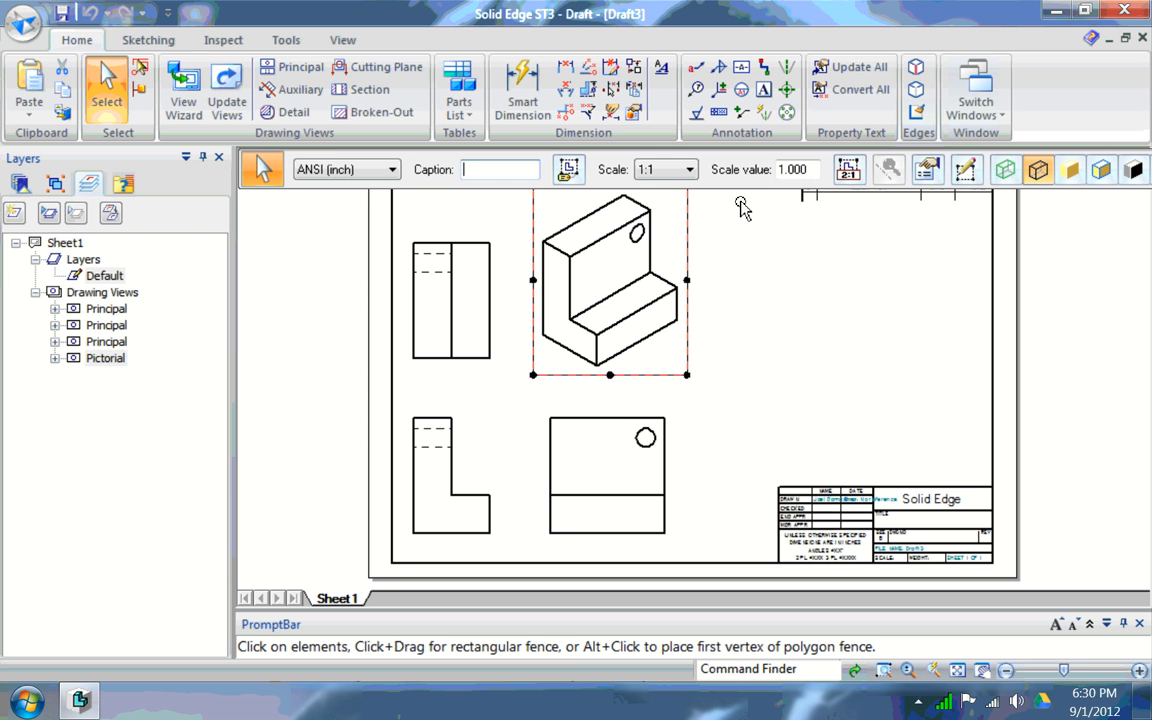
left_click_drag(761, 200, 965, 220)
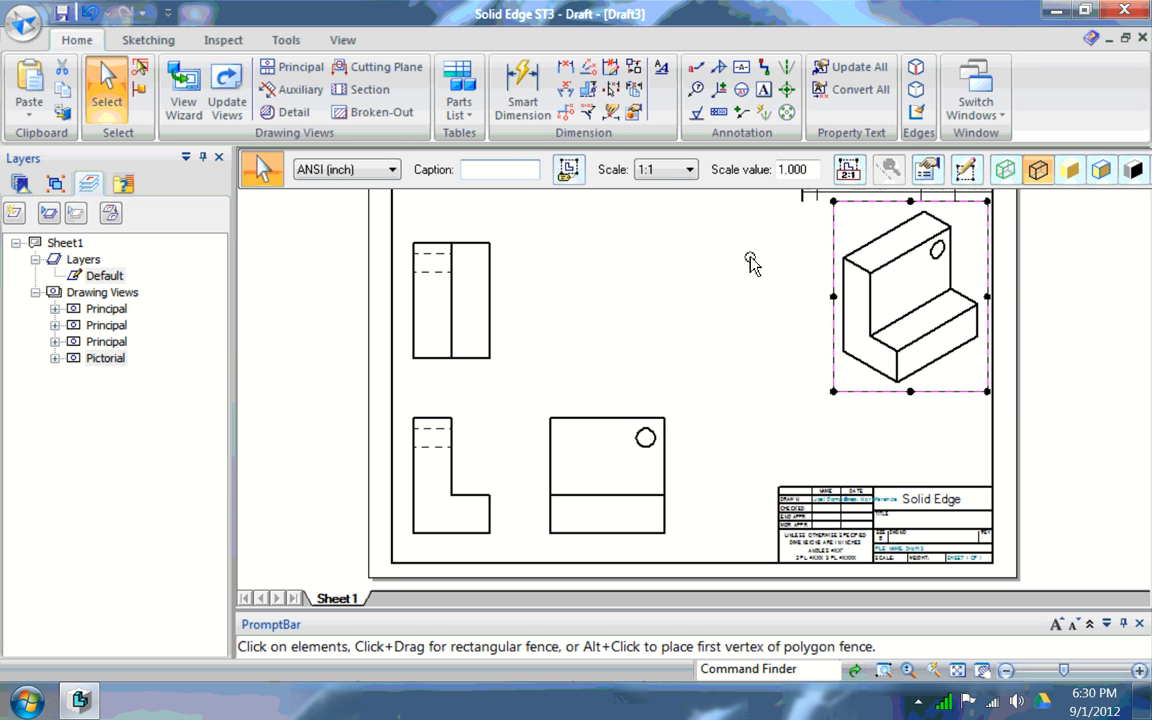
Spread out the orthographic views: shift the right view toward the title block, the front and right views down, and the top view up
left_click(752, 312)
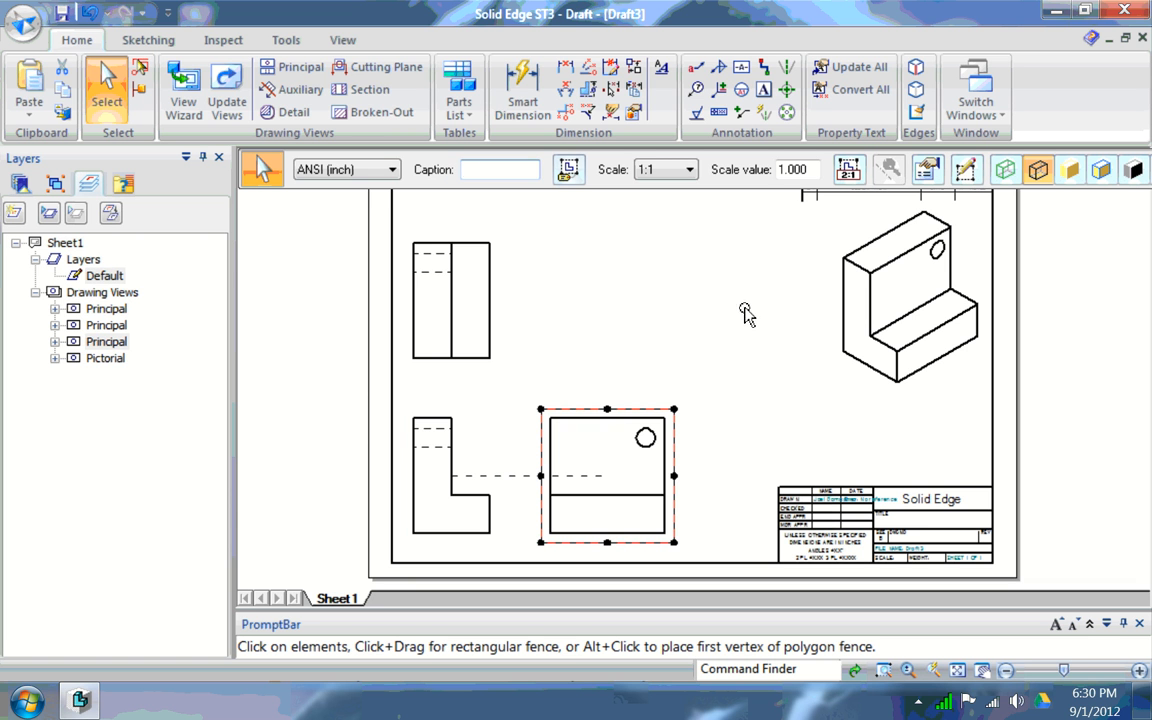
left_click_drag(745, 305, 813, 321)
left_click_drag(685, 221, 711, 50)
left_click(782, 198)
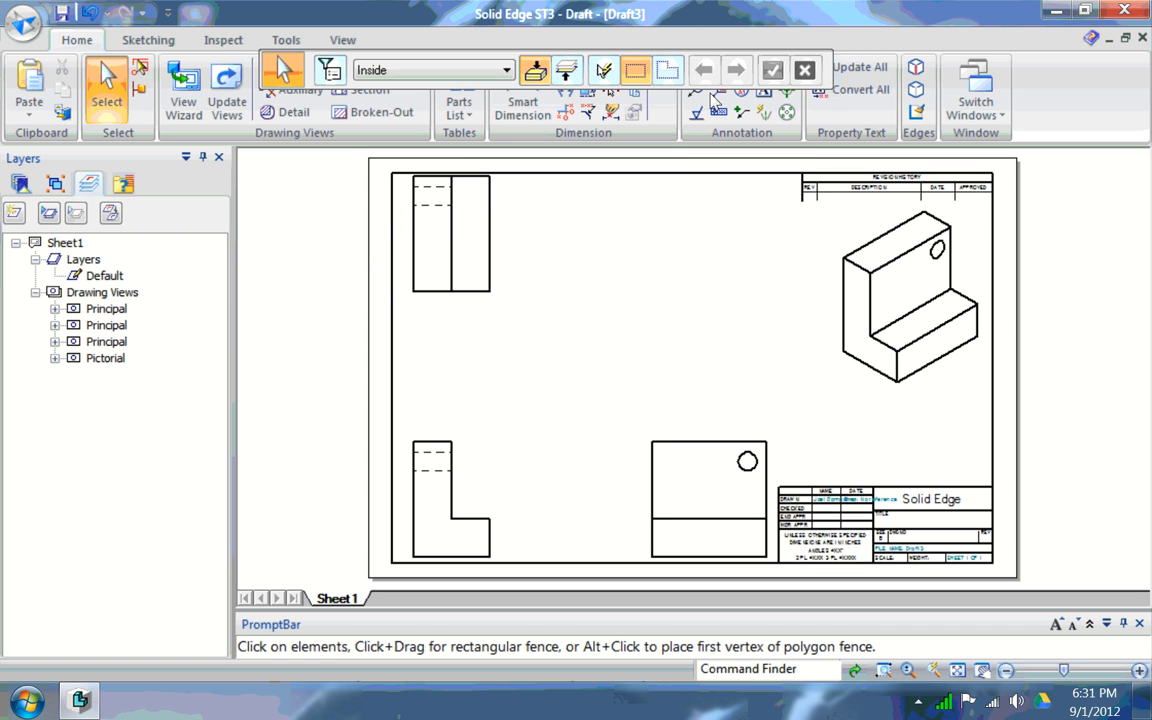
left_click_drag(685, 142, 687, 157)
left_click(770, 174)
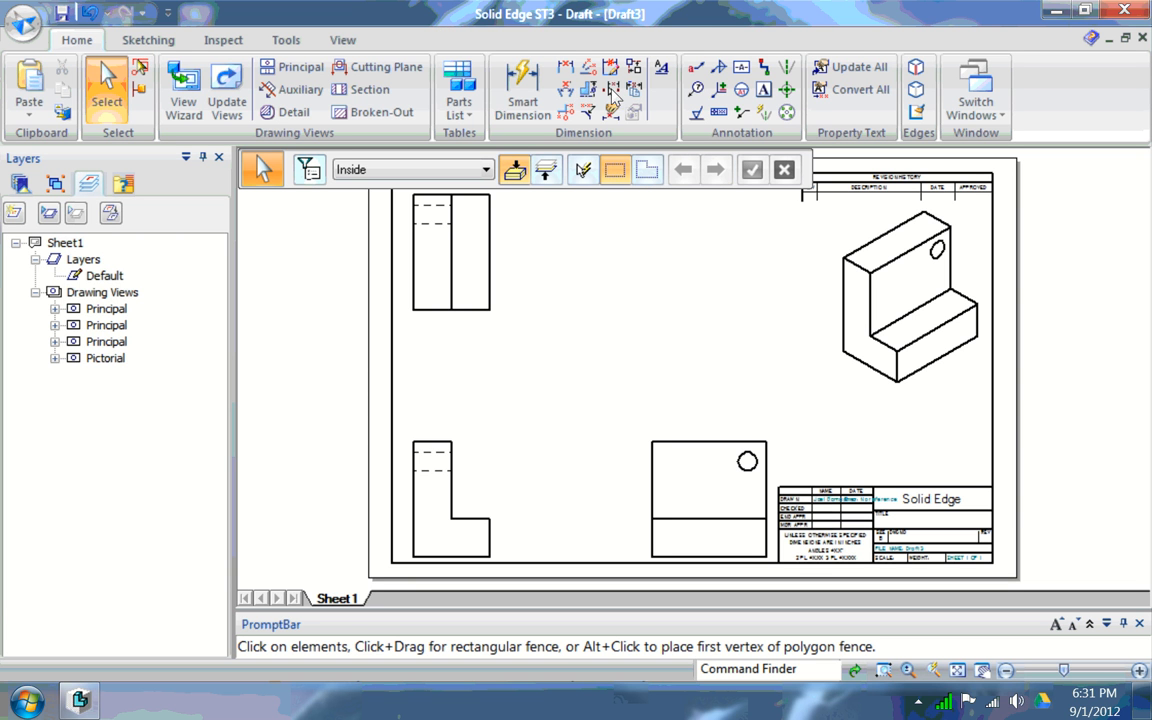
Create a cutting plane across the top view with a horizontal line through its mid-height, extending past both sides and viewing toward the front view
left_click(378, 67)
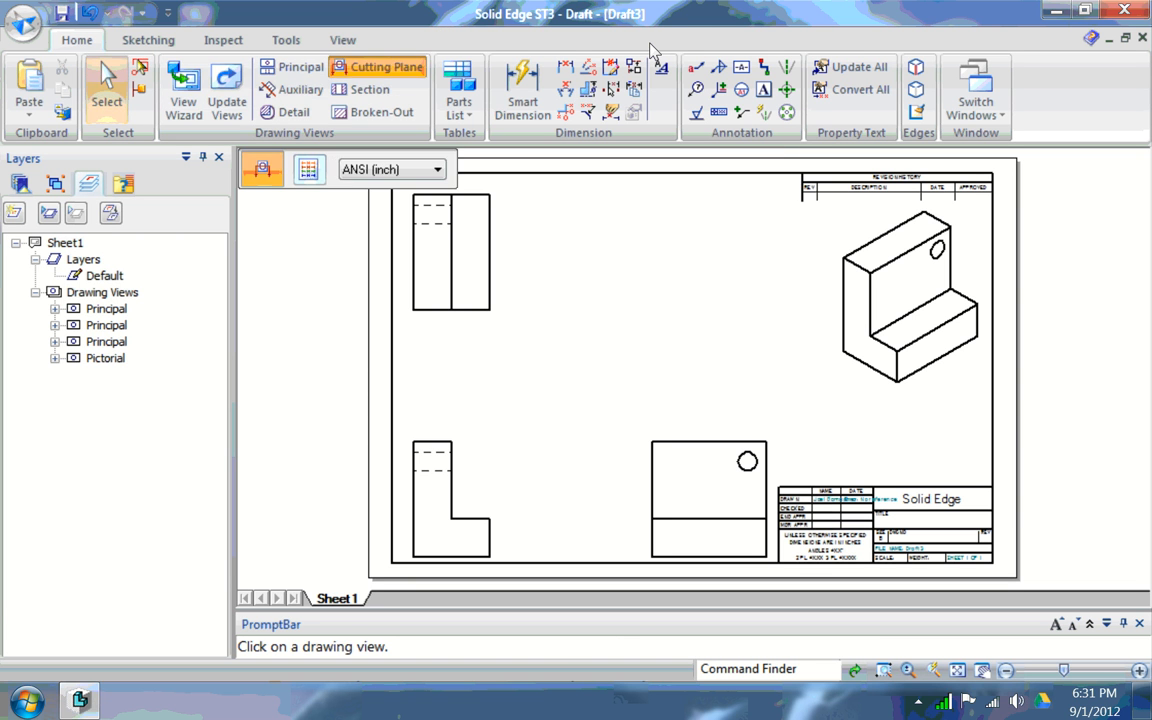
left_click(663, 183)
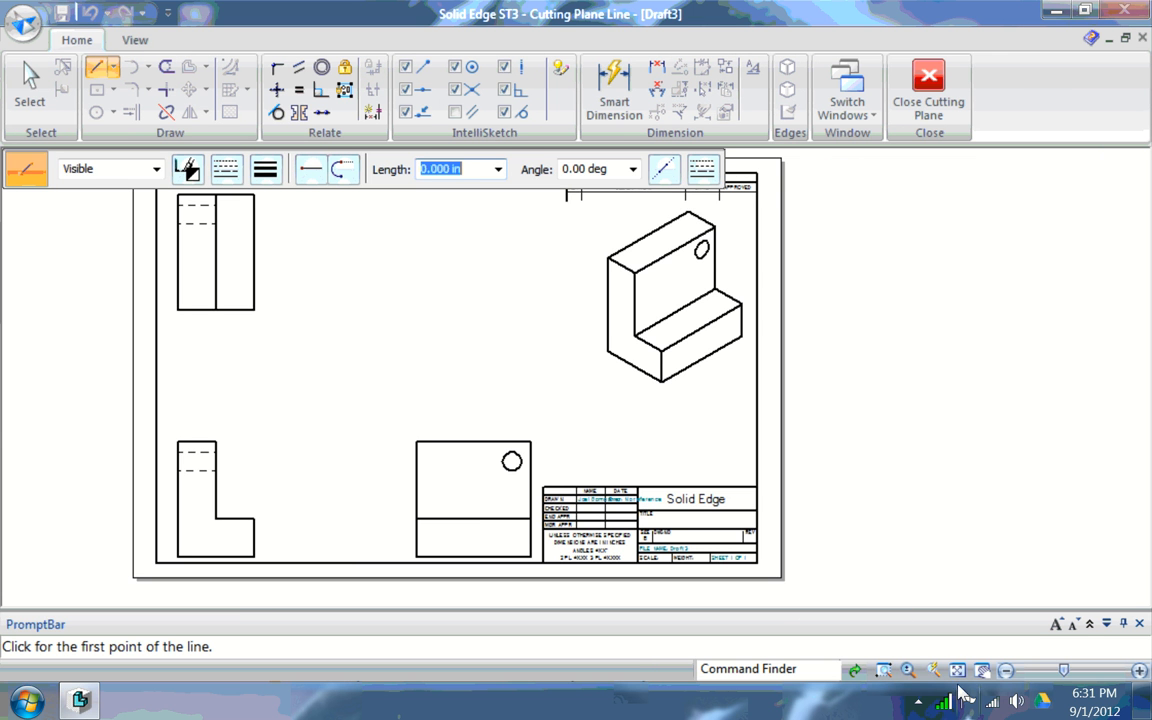
left_click(883, 670)
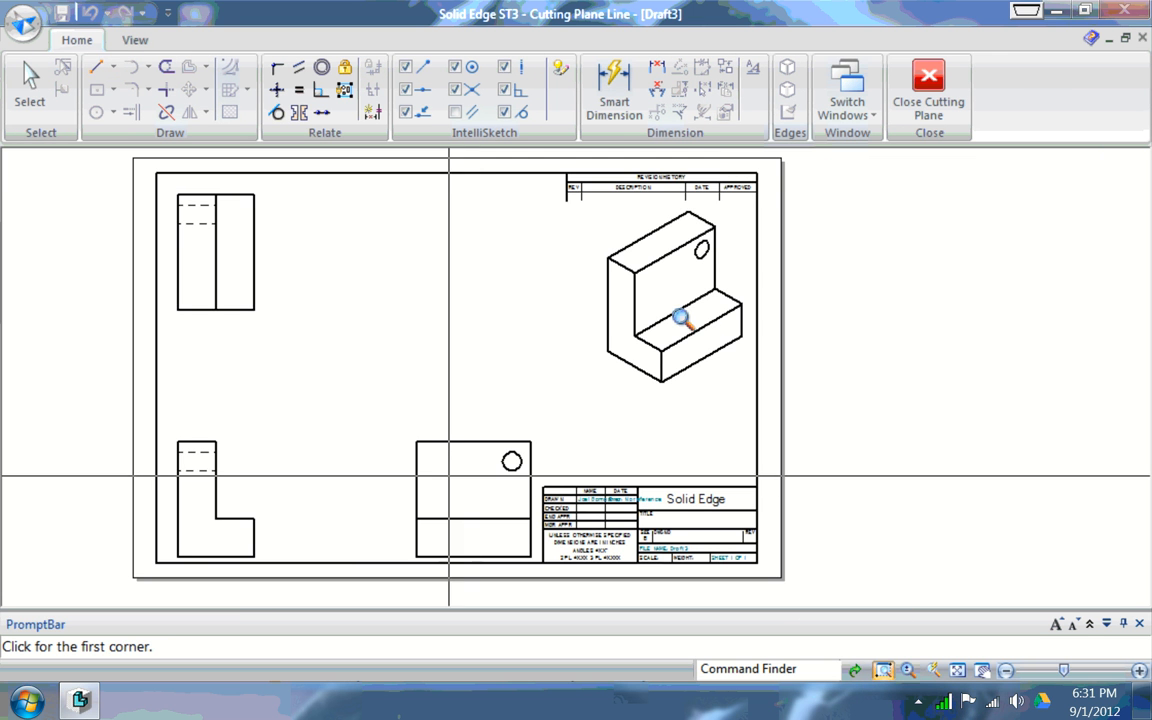
mouse_move(355, 372)
left_mouse_down()
mouse_move(184, 228)
mouse_move(118, 149)
mouse_move(82, 150)
left_mouse_up()
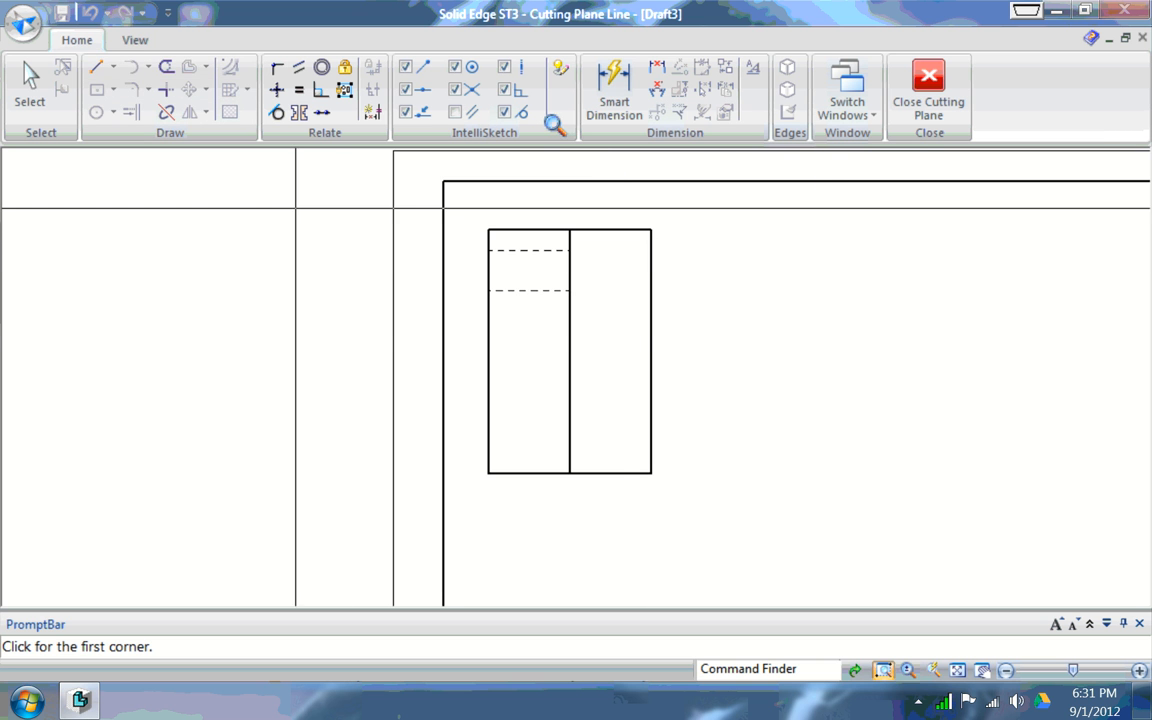
left_click(95, 66)
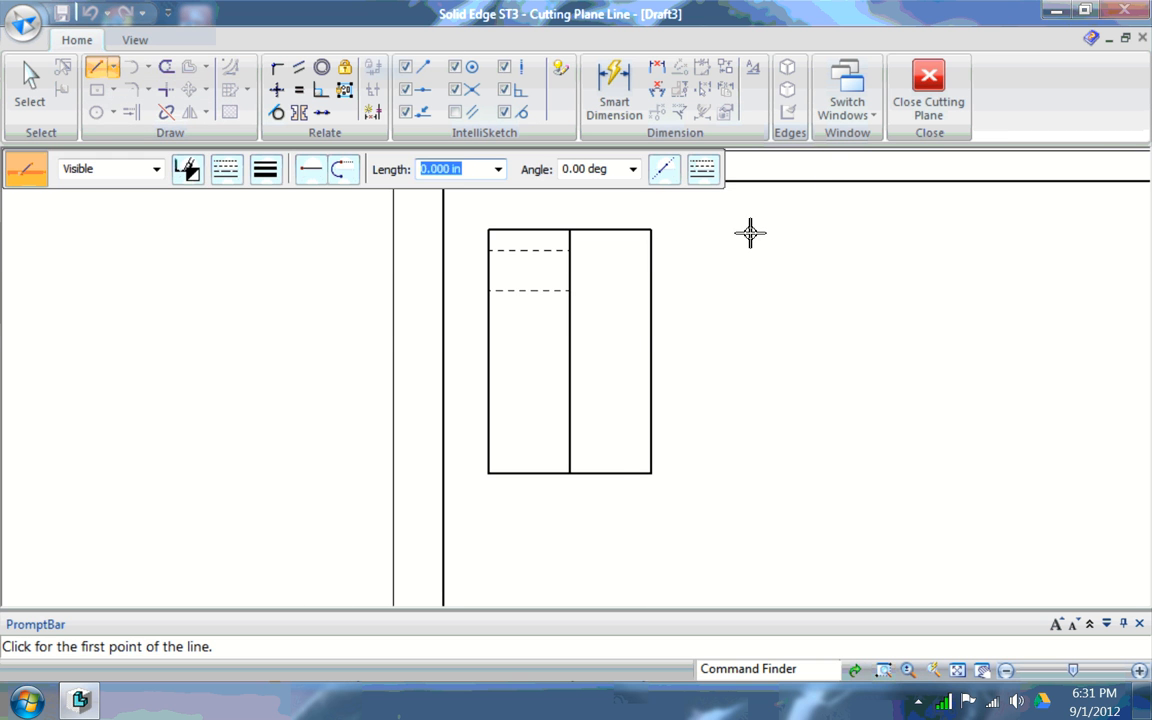
left_click(693, 233)
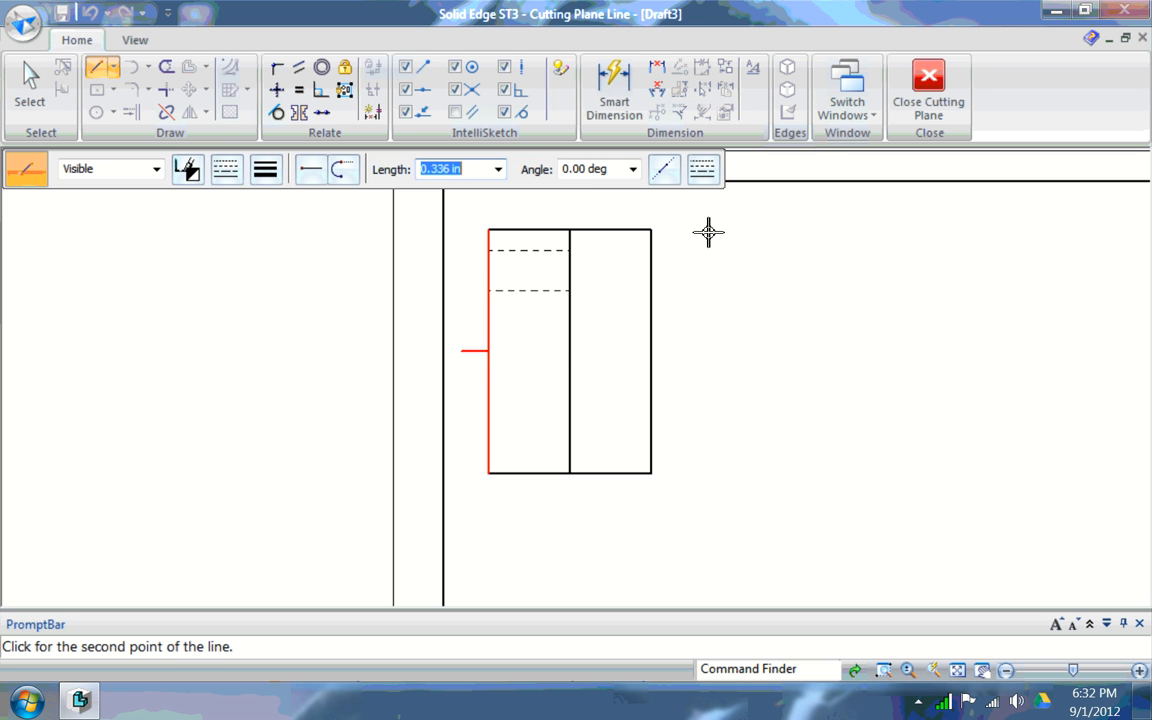
left_click(844, 235)
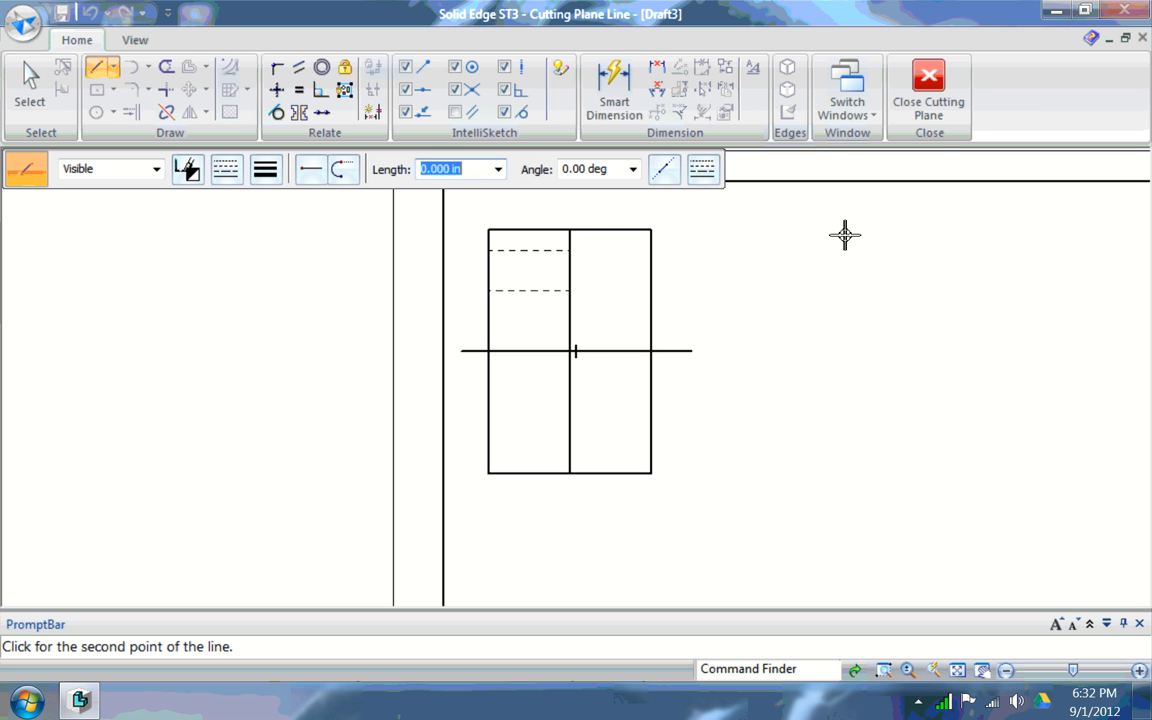
right_click(931, 197)
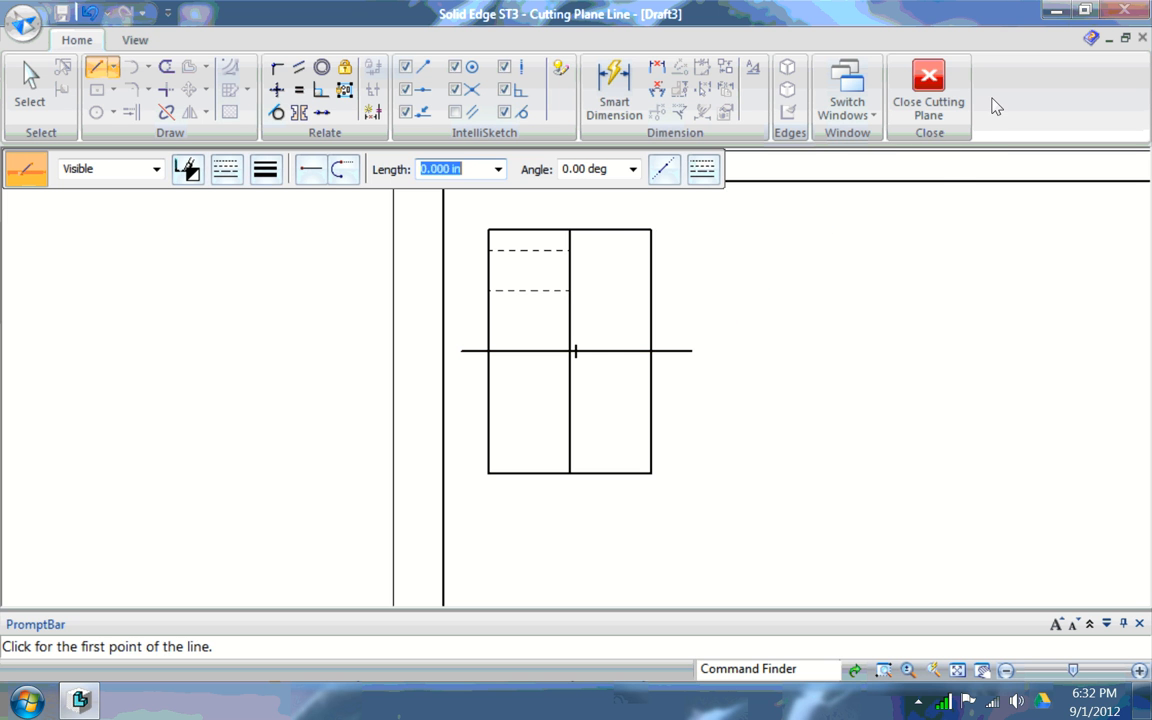
left_click(930, 92)
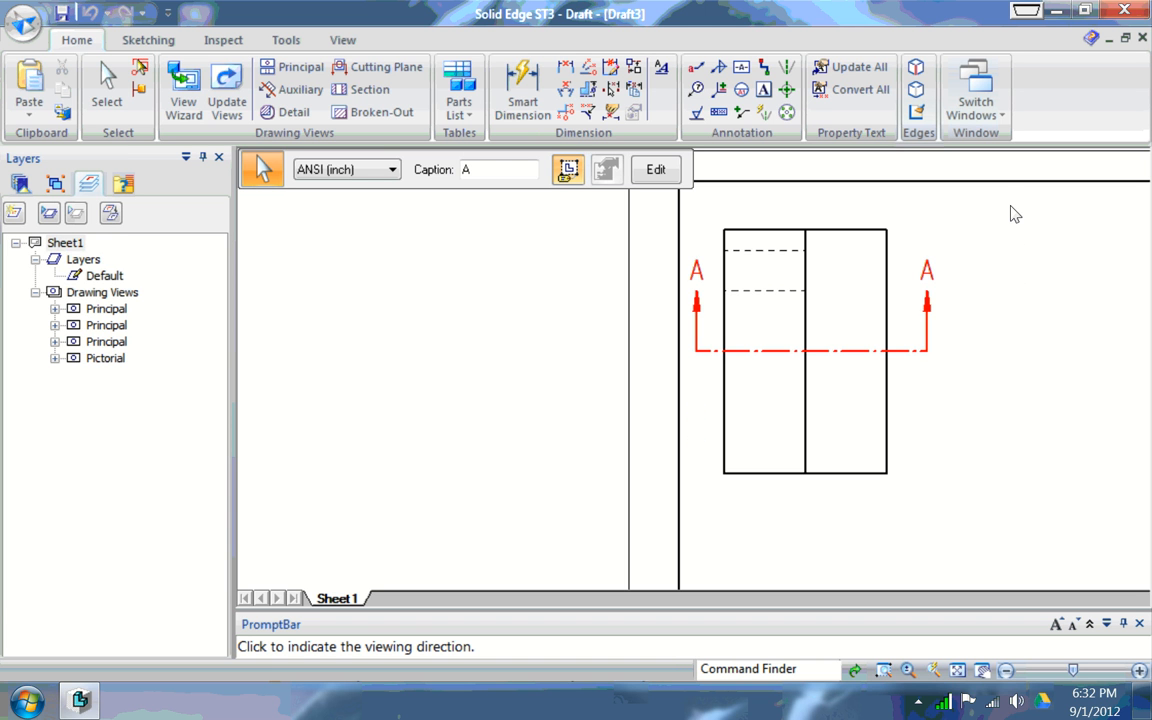
left_click(1020, 296)
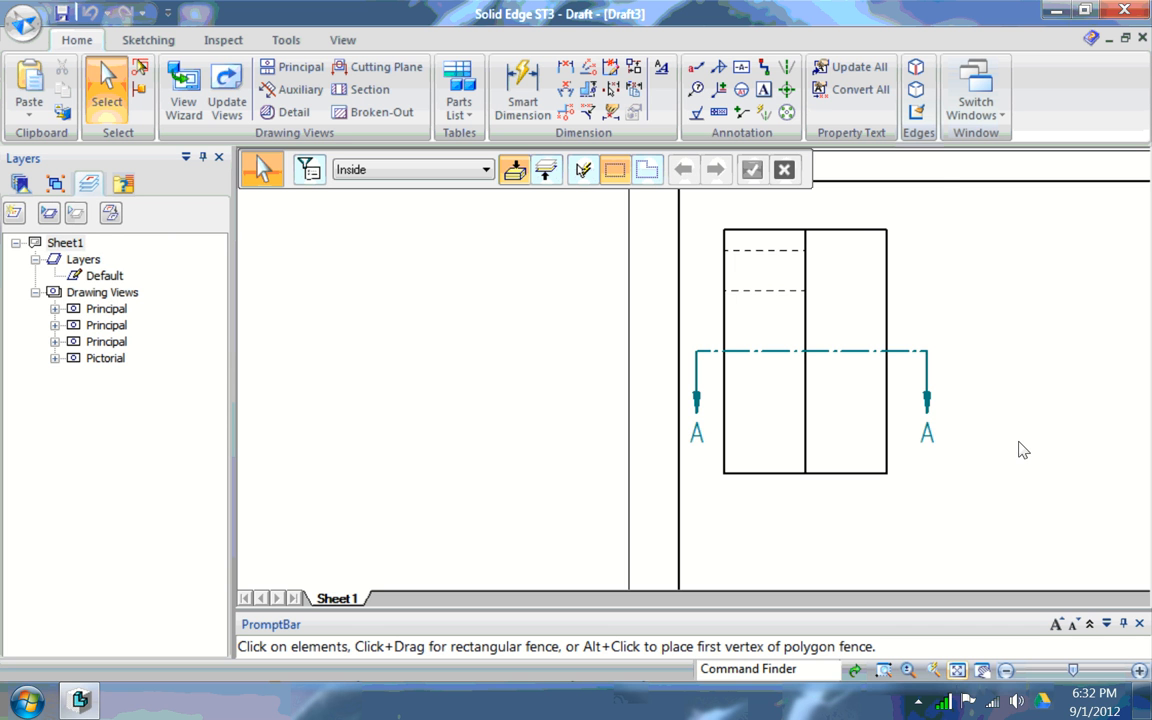
Create a section view from cutting plane A-A and place it between the top and front views
key("ctrl+shift+f")
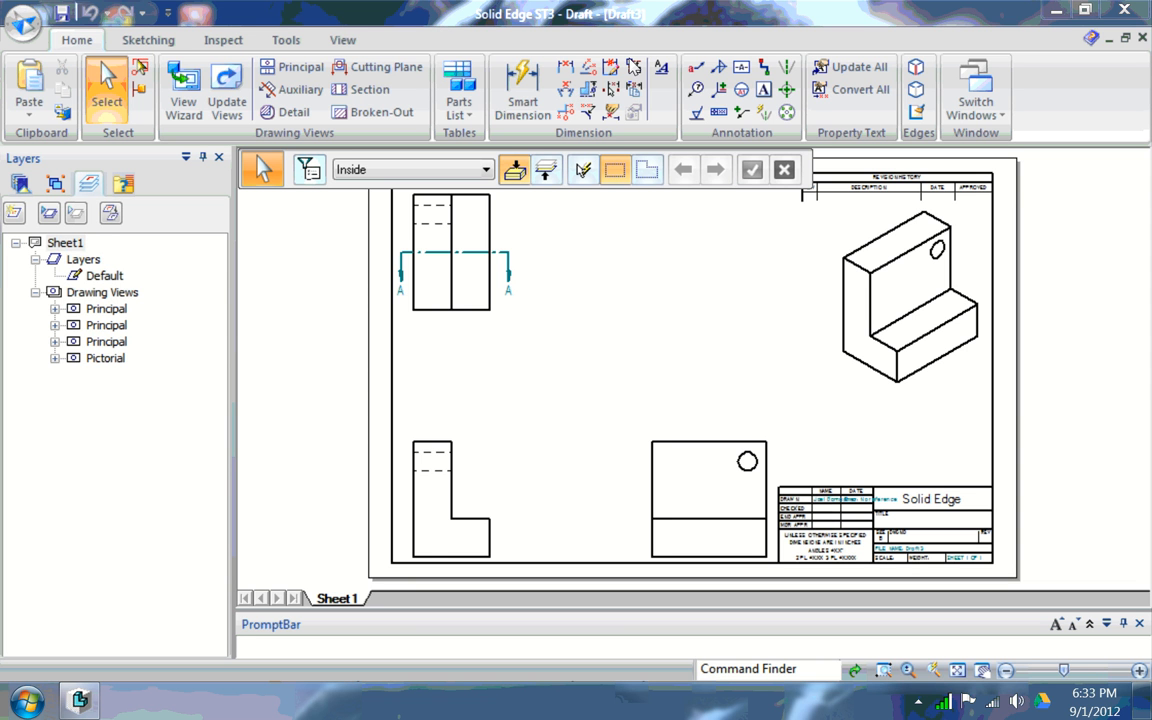
left_click(363, 89)
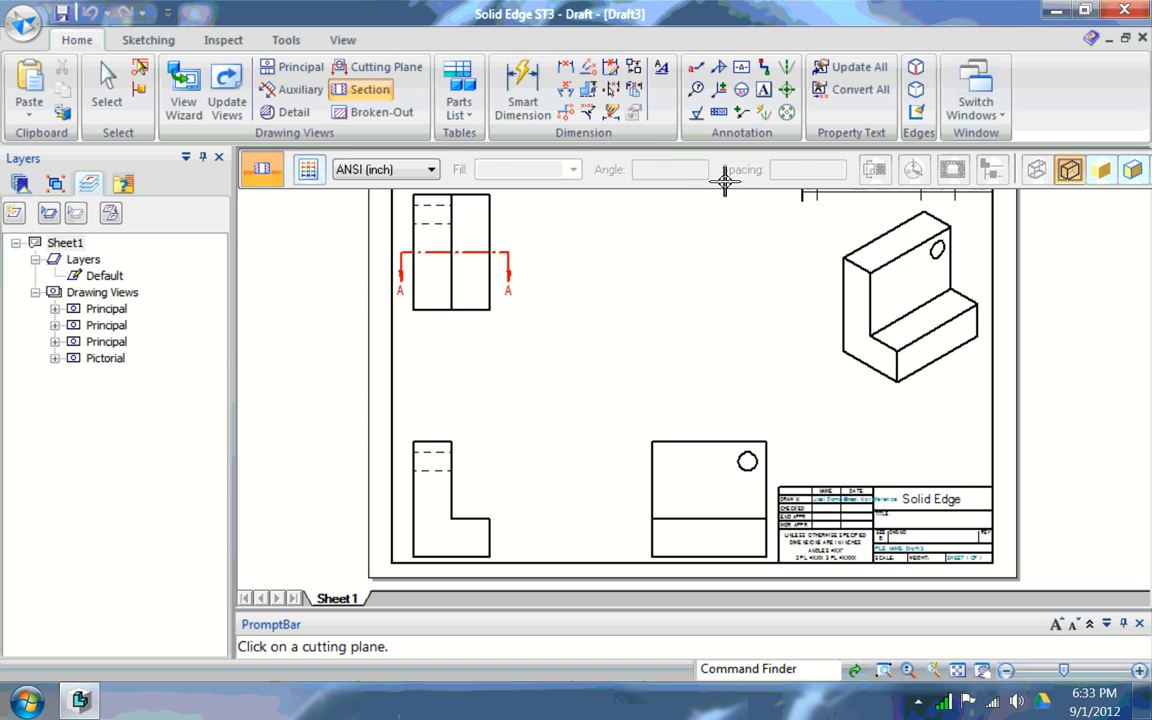
left_click(508, 271)
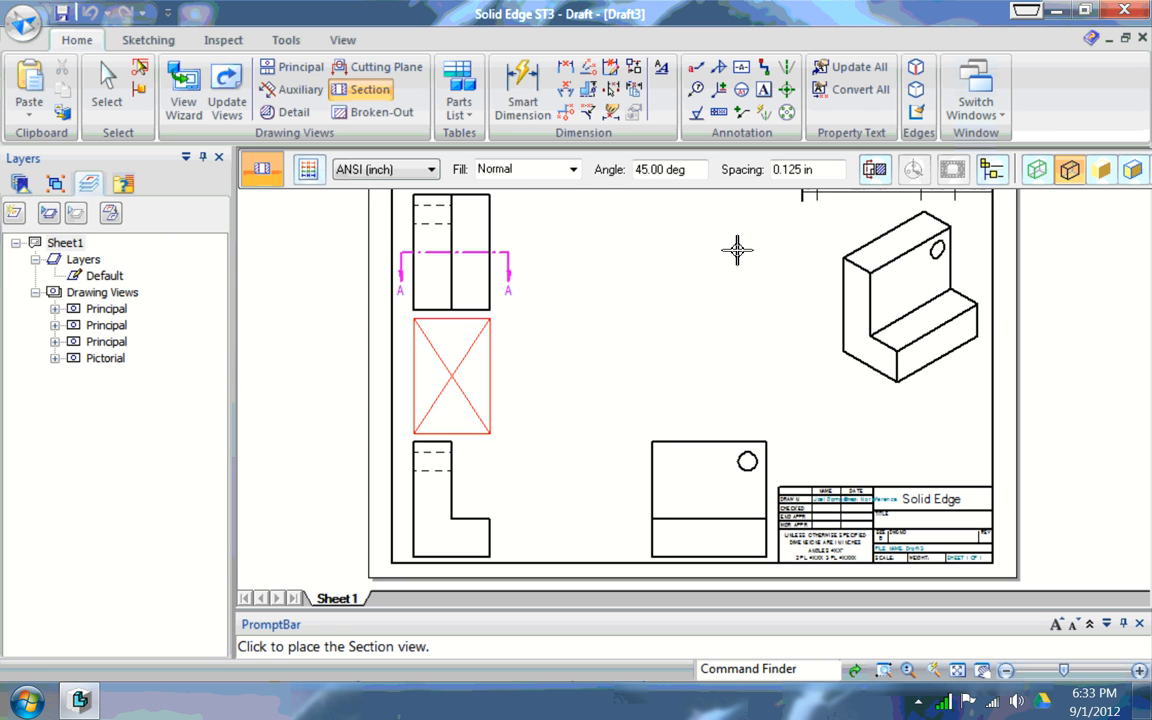
left_click(530, 375)
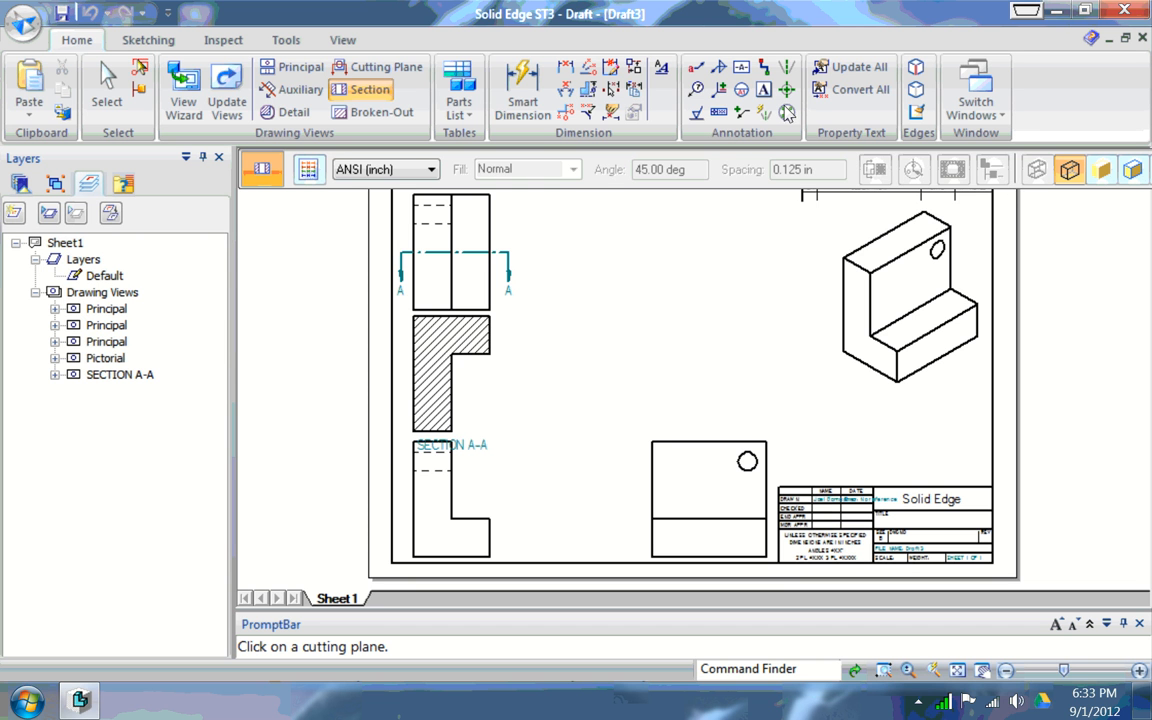
Move the top view and the section view up slightly so the section caption clears the front view
left_click_drag(784, 156, 685, 594)
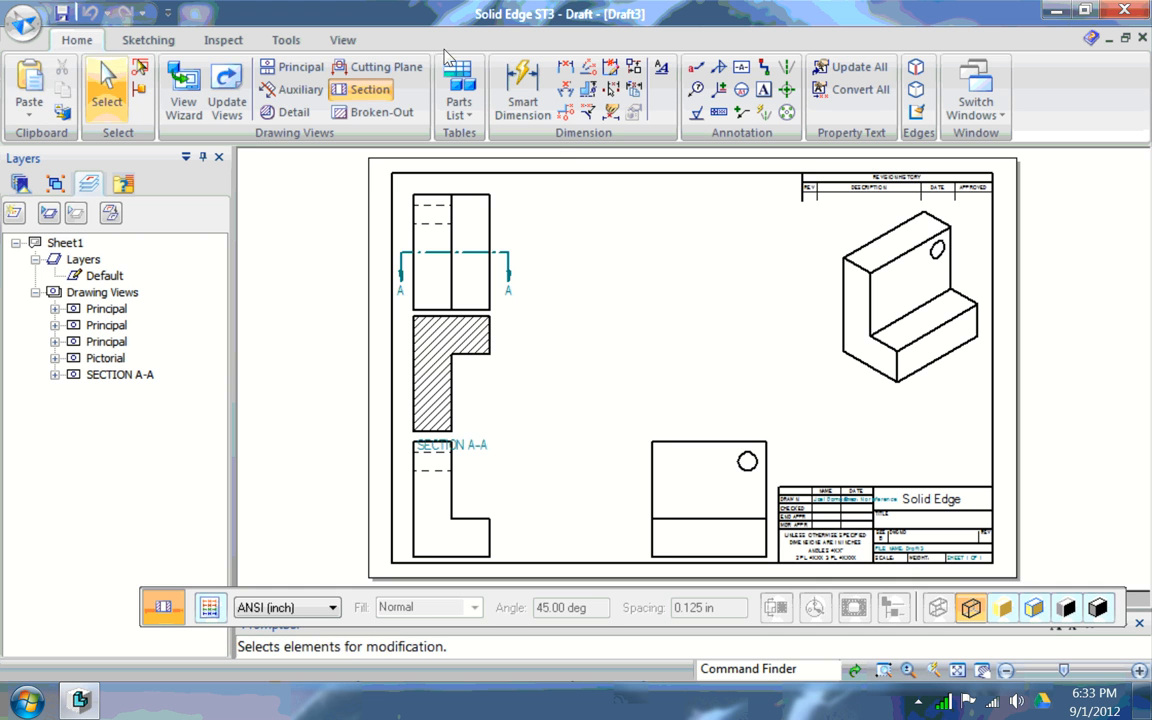
left_click(107, 88)
left_click(660, 170)
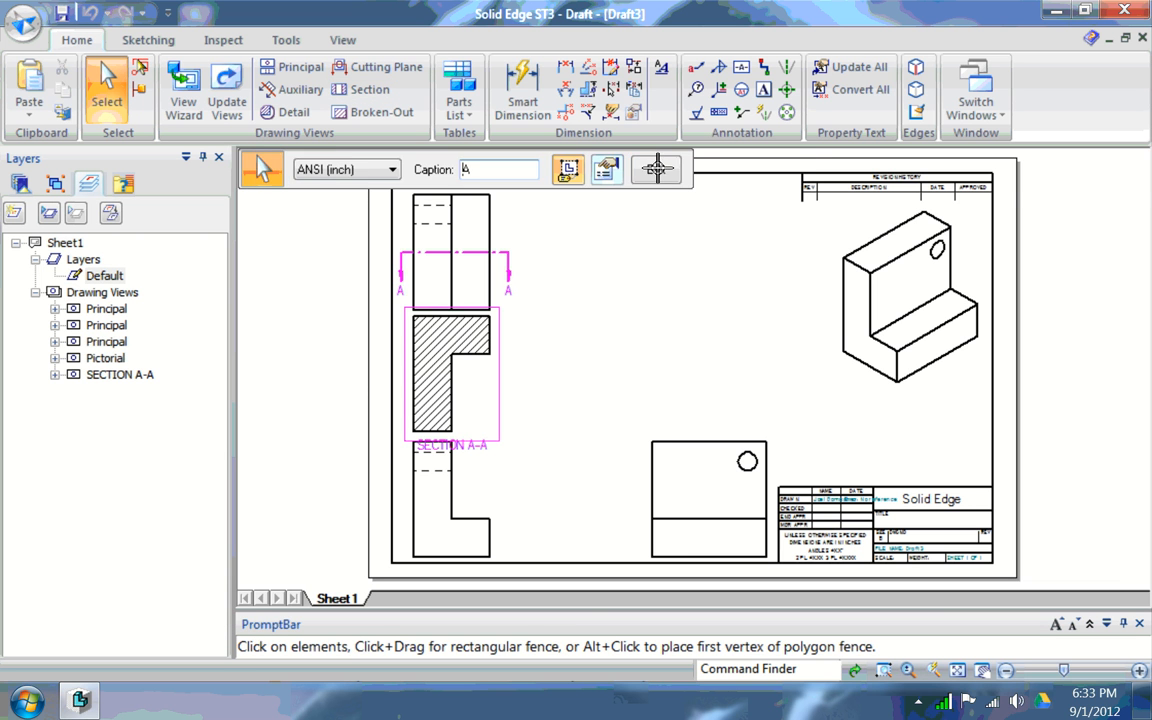
left_click_drag(661, 163, 661, 150)
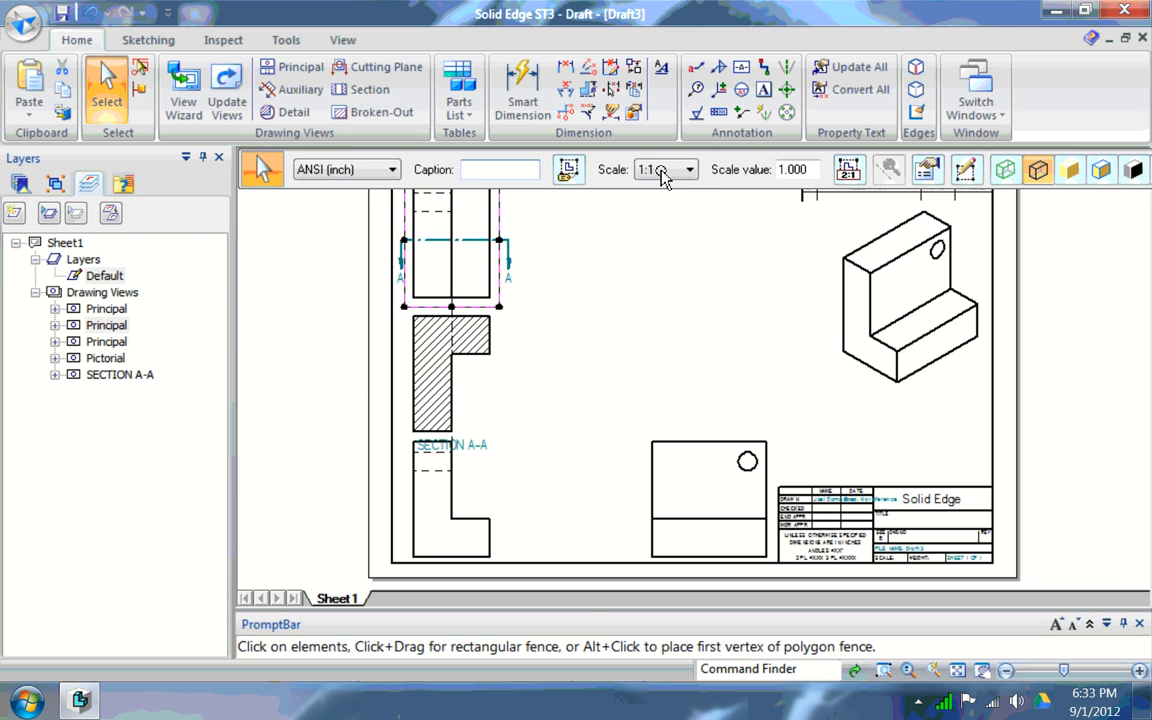
left_click_drag(681, 260, 681, 248)
left_click(748, 260)
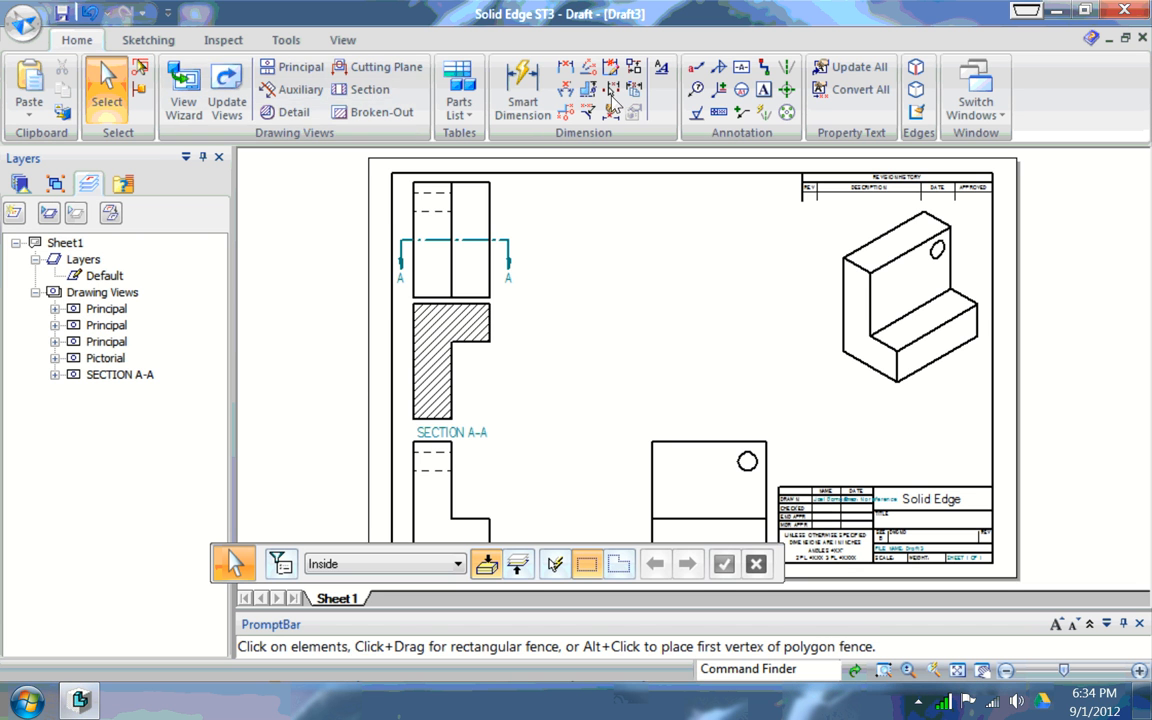
Define a circular detail view centered on the hole in the right view, with the circle extending beyond the view's corner
left_click(290, 112)
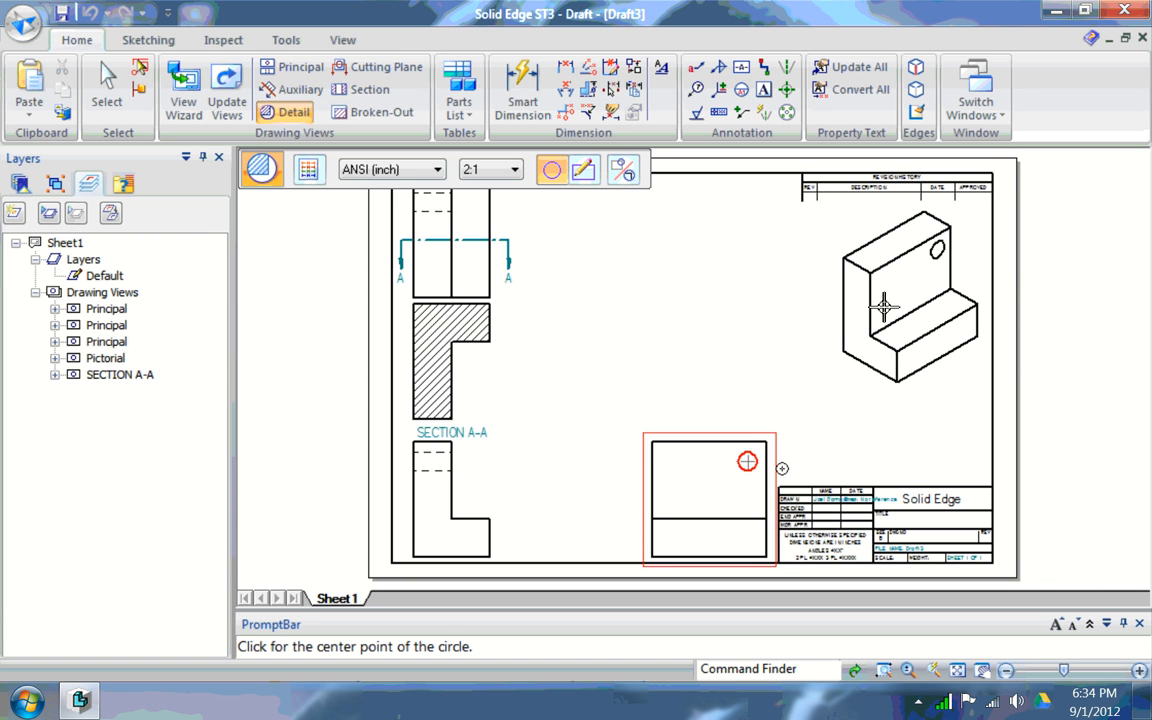
left_click(747, 461)
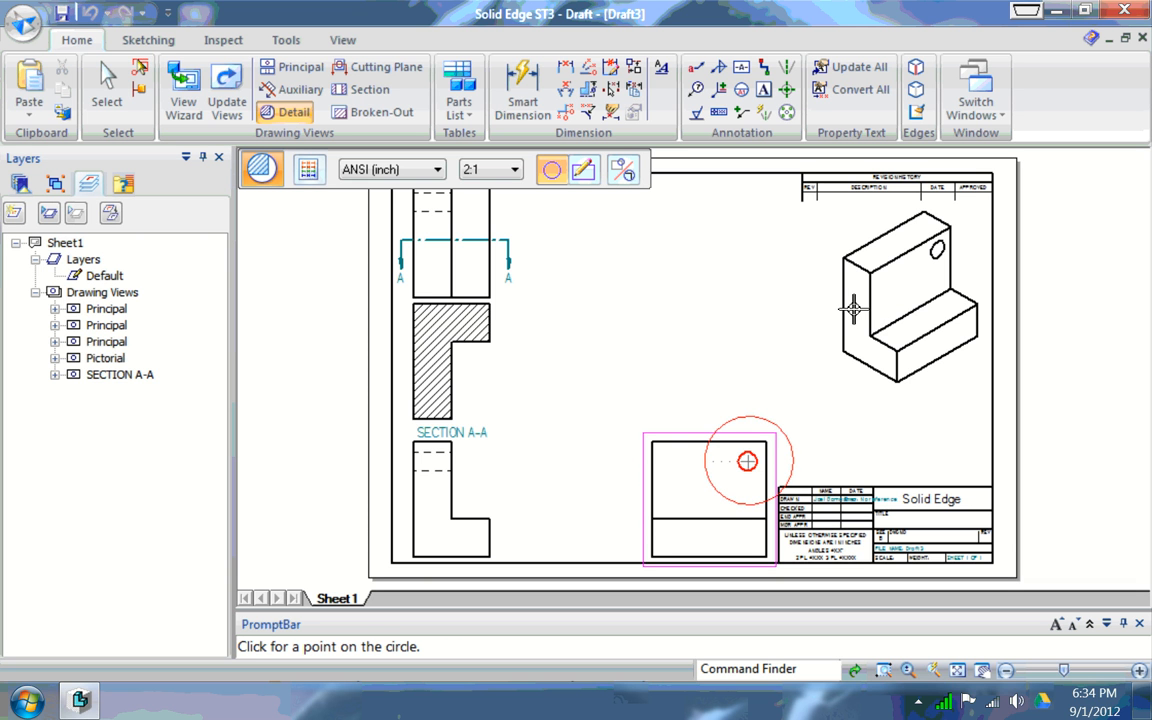
left_click(853, 311)
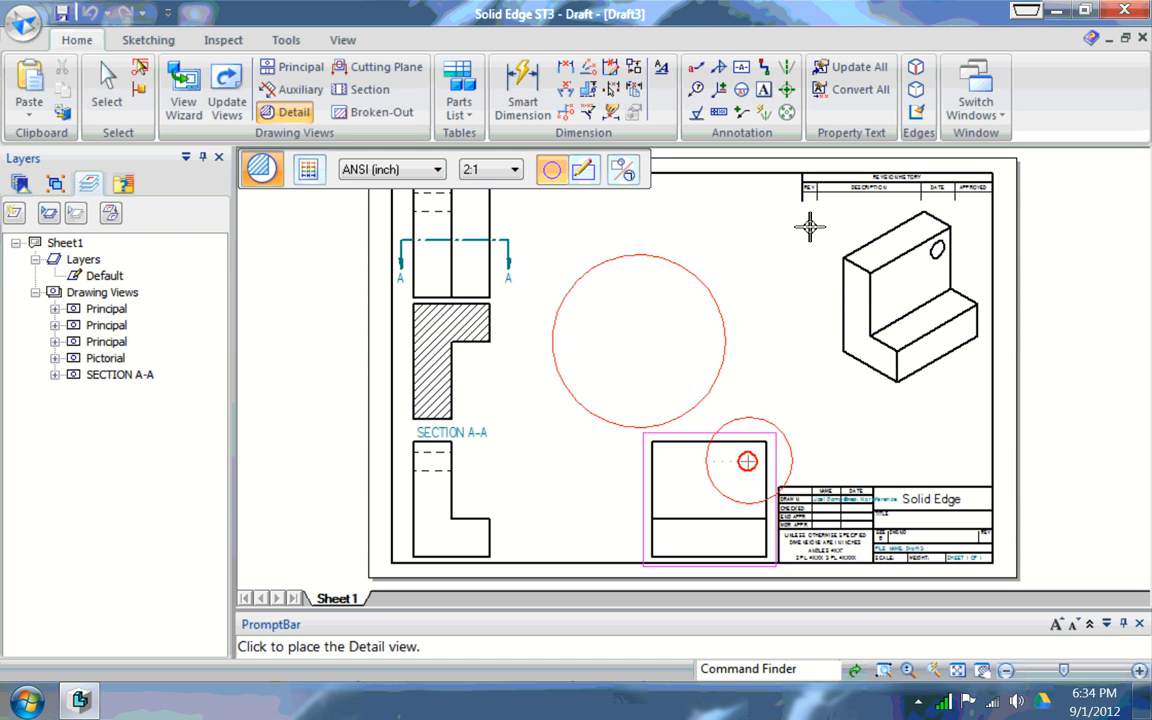
scroll(632, 337, "up", 3)
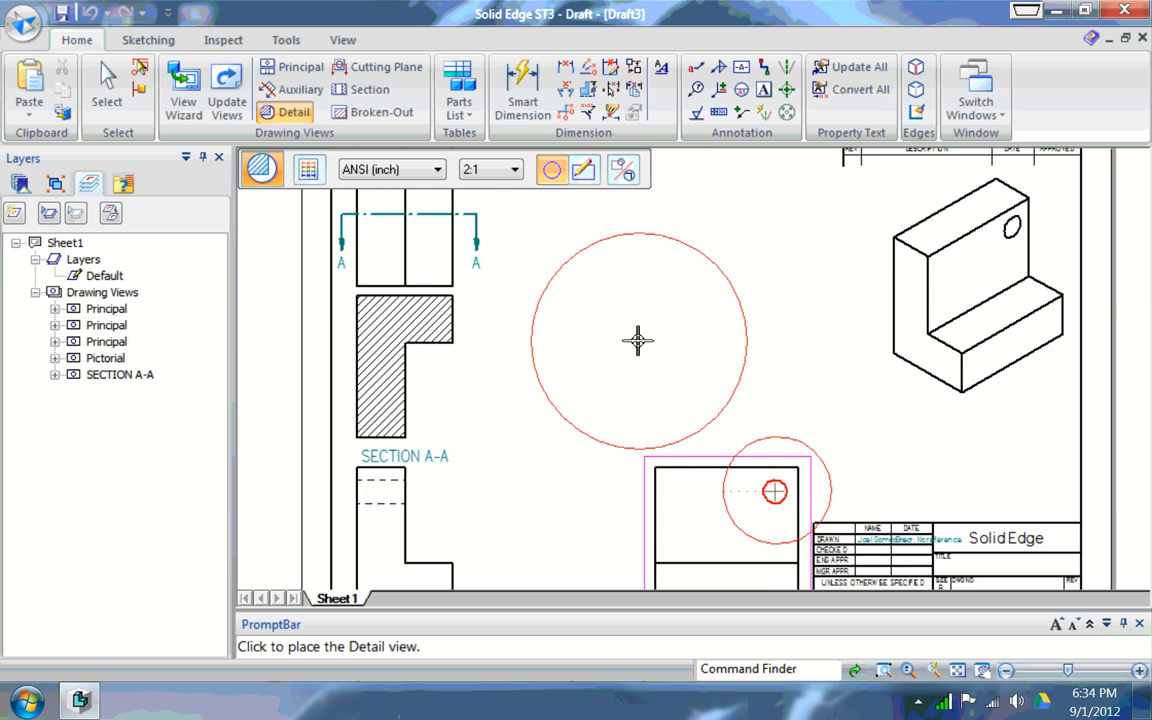
scroll(636, 339, "down", 4)
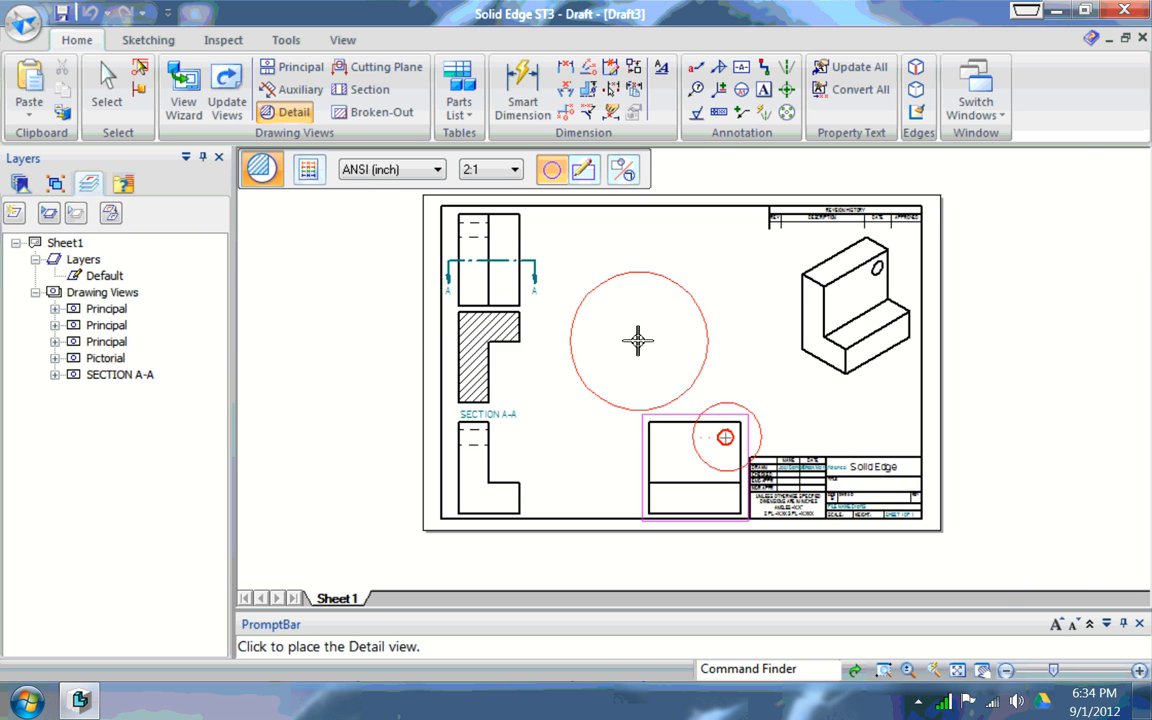
scroll(637, 341, "up", 1)
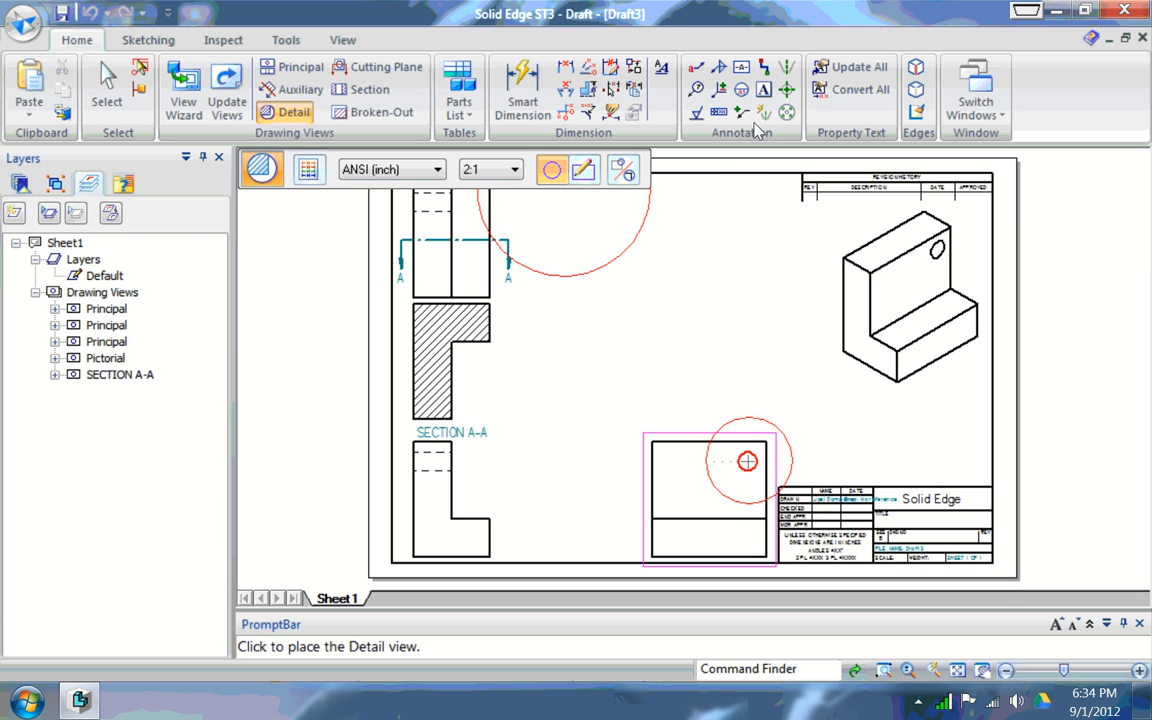
Try the detail view at scales of 1:1, 1:4 and 2:1
left_click(490, 169)
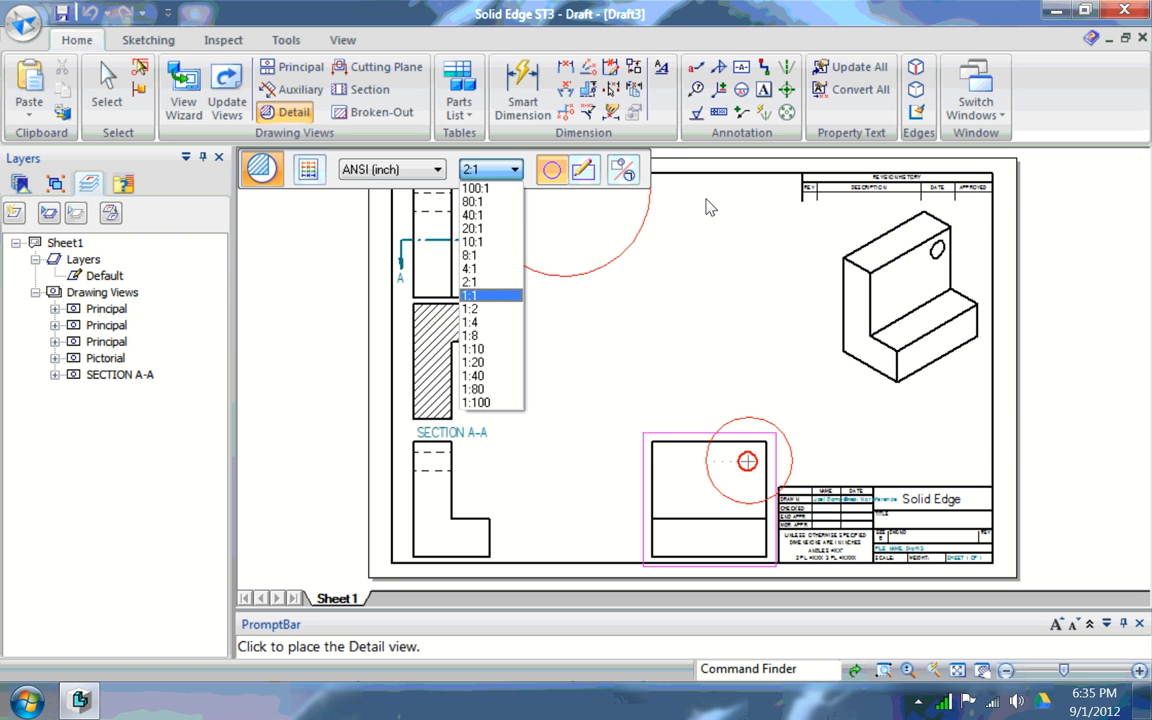
left_click(490, 295)
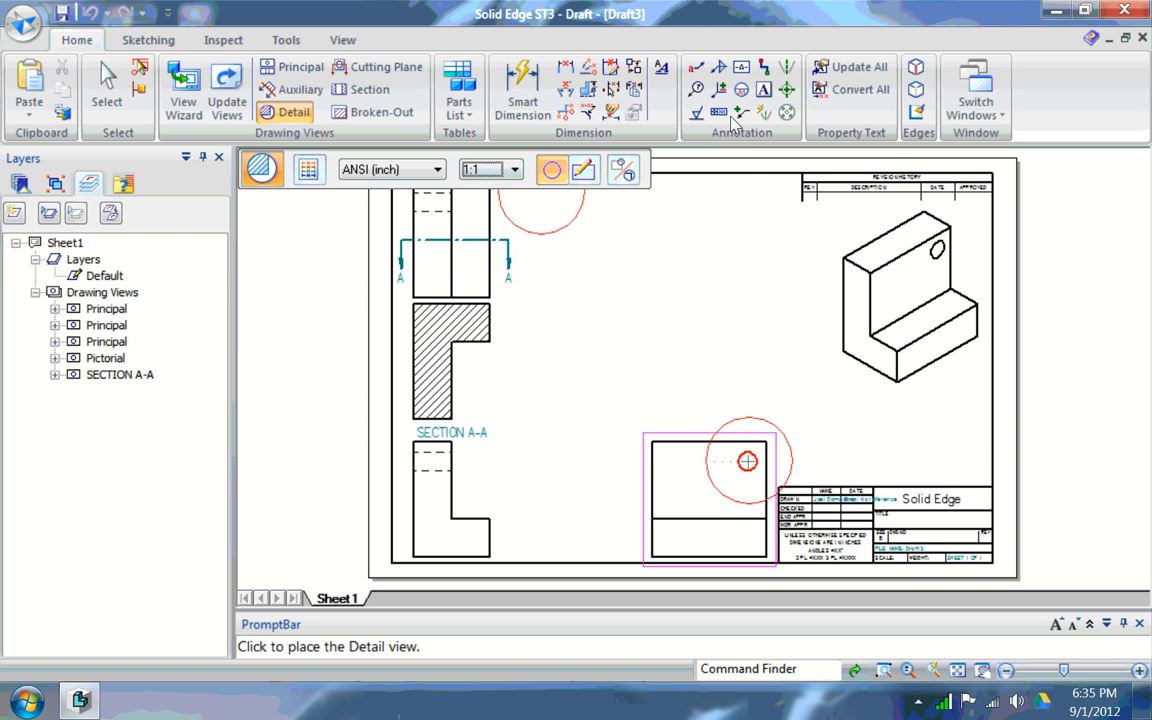
left_click(490, 169)
key("Down")
key("Down")
key("Down")
key("Down")
key("Return")
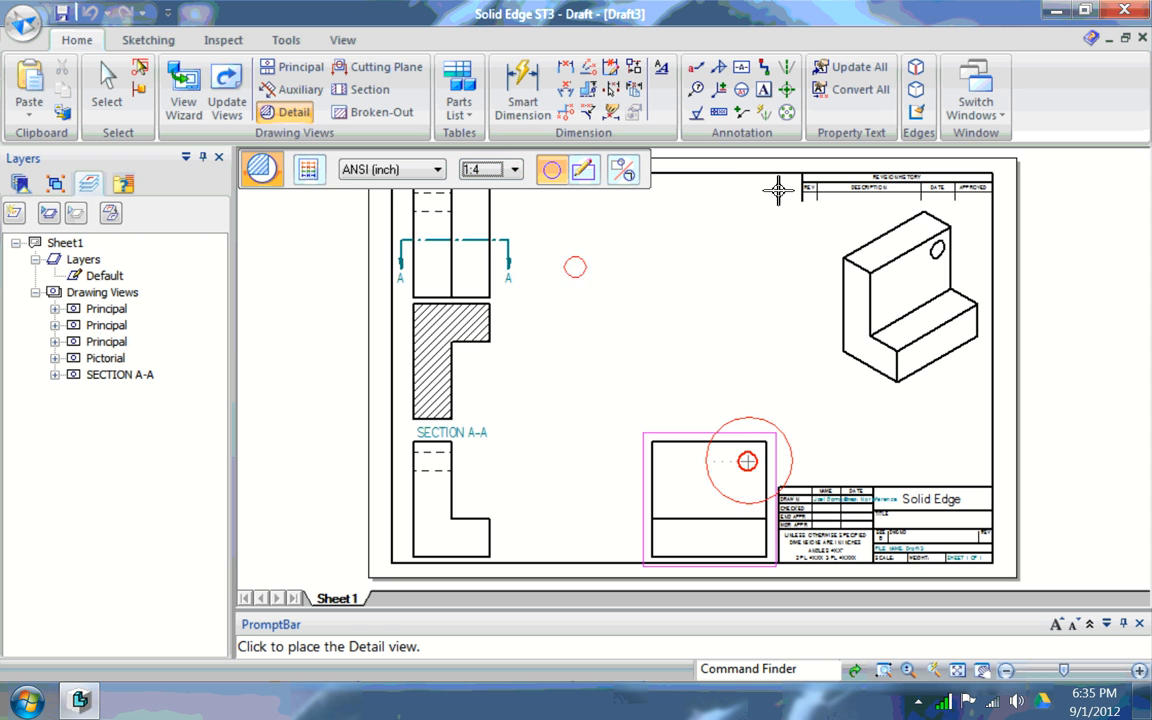
key("alt+Down")
key("Up")
key("Up")
key("Up")
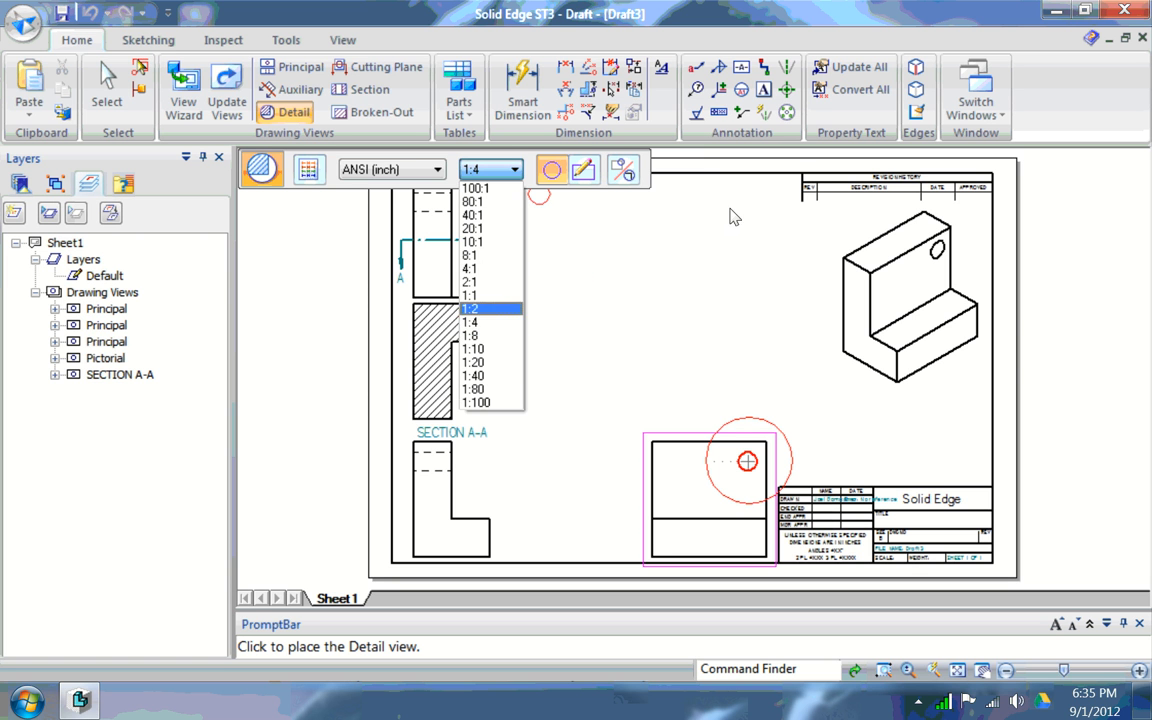
key("Return")
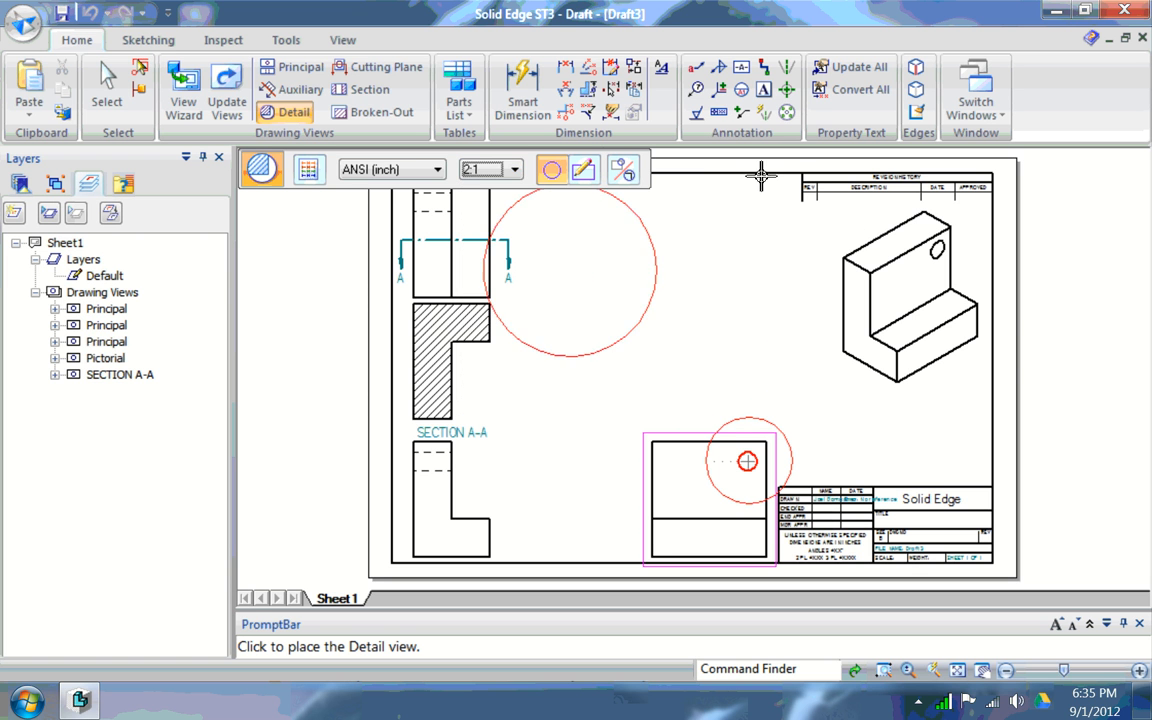
Set the detail view's scale to 1:1 and place it beside the section view, in the open middle of the sheet
key("alt+Down")
key("Up")
key("Up")
key("Down")
key("Down")
key("Down")
key("Return")
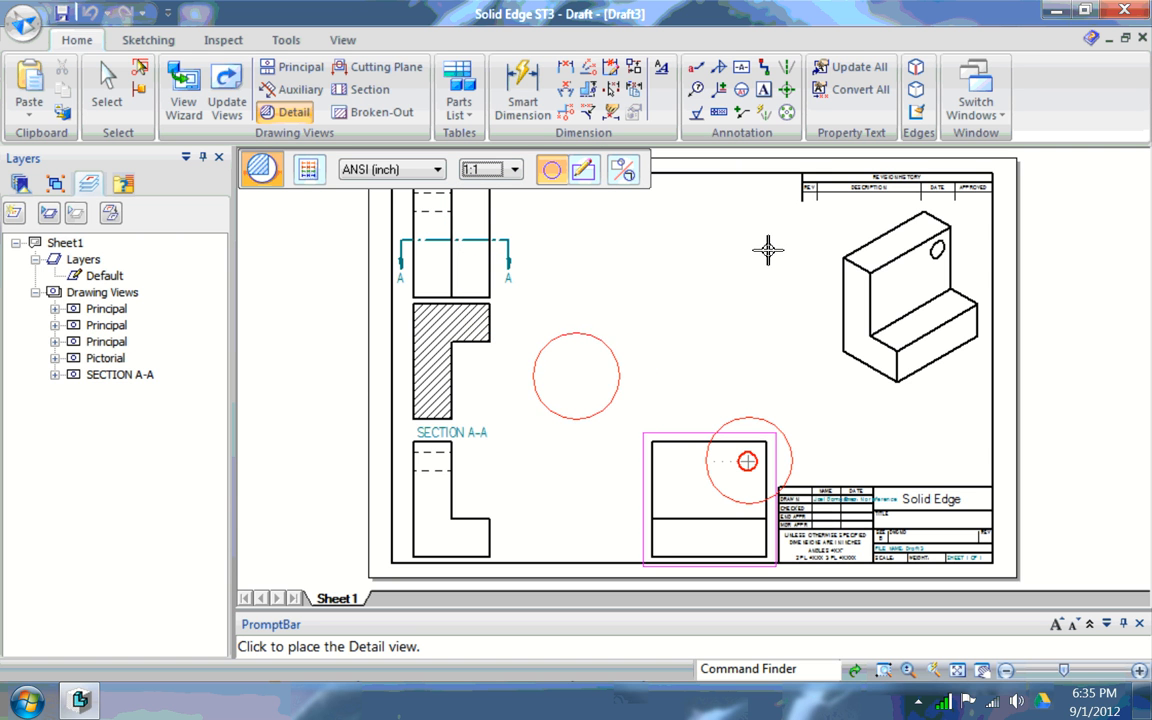
left_click(766, 246)
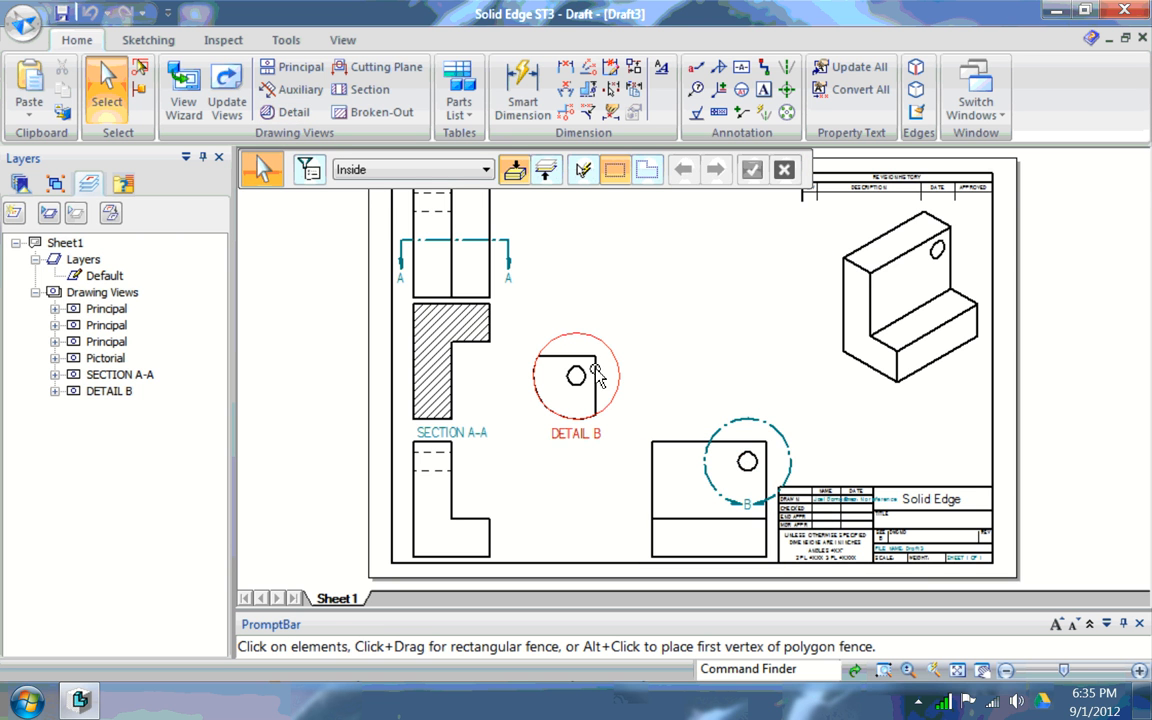
left_click(795, 249)
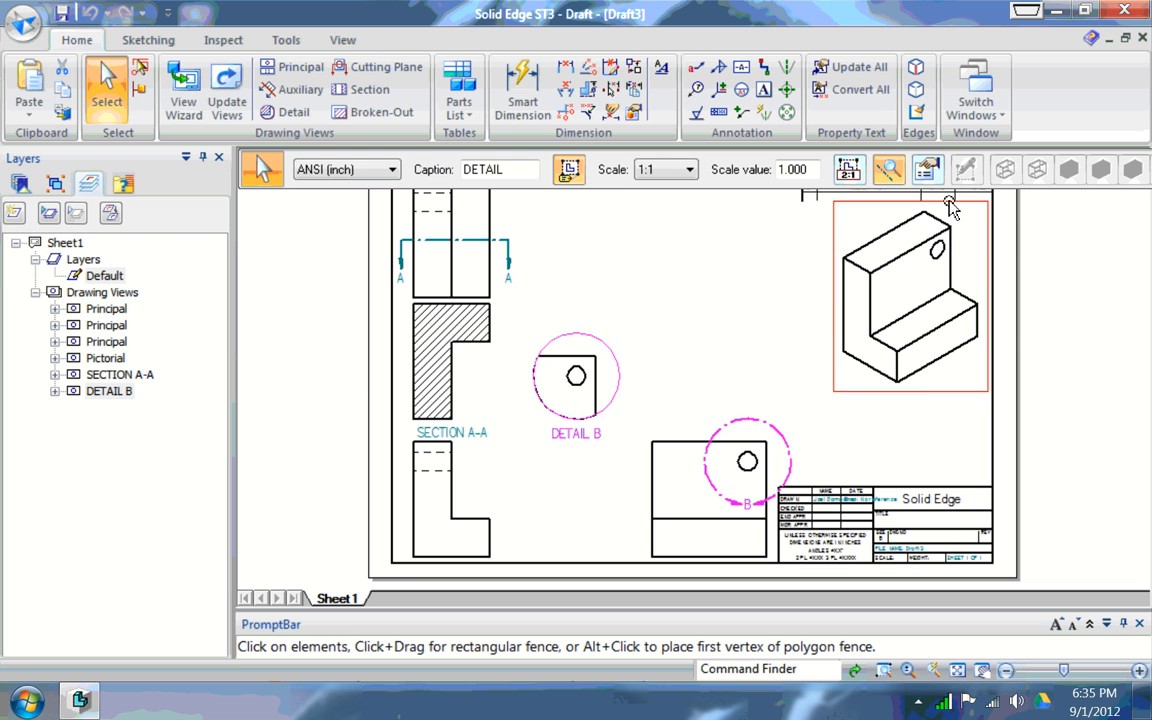
Set the pictorial view's display to Shaded with Visible Edges and update the views
left_click(950, 207)
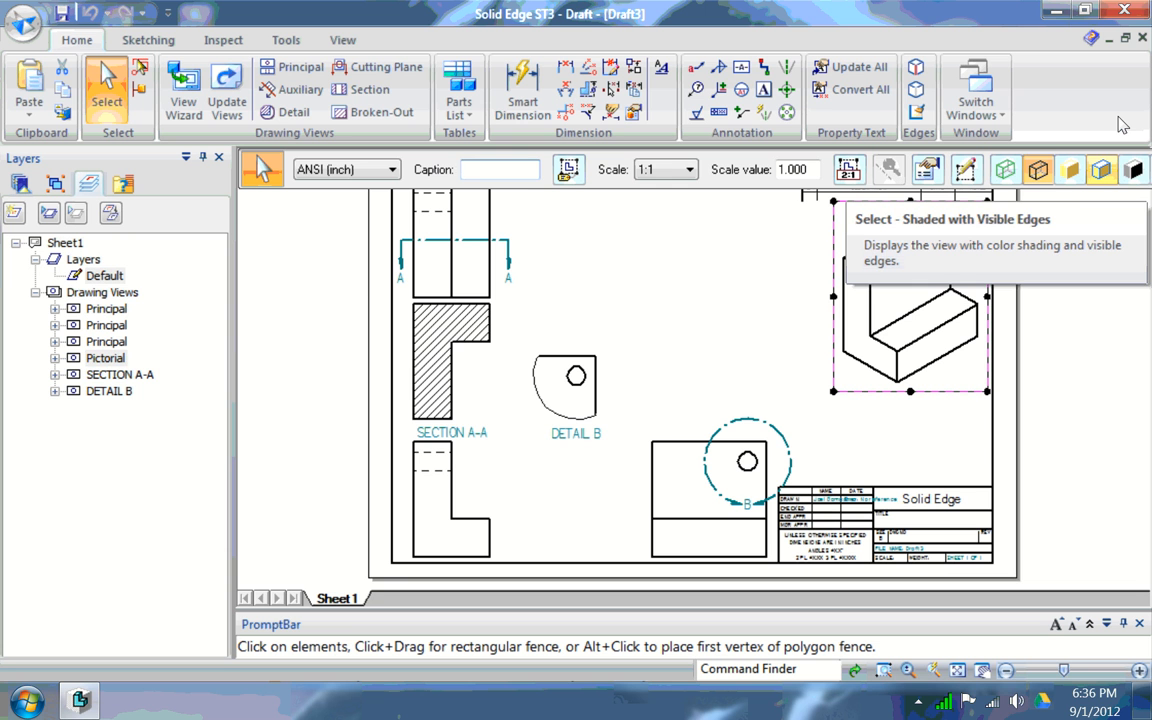
left_click(1101, 170)
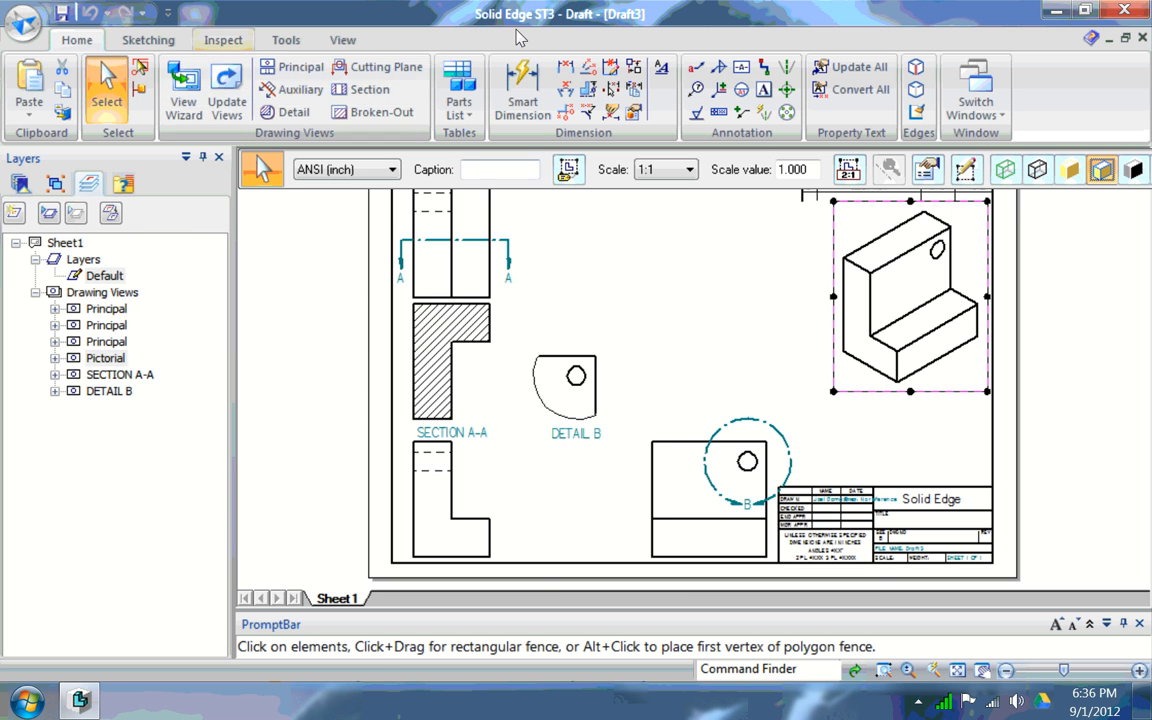
left_click(226, 100)
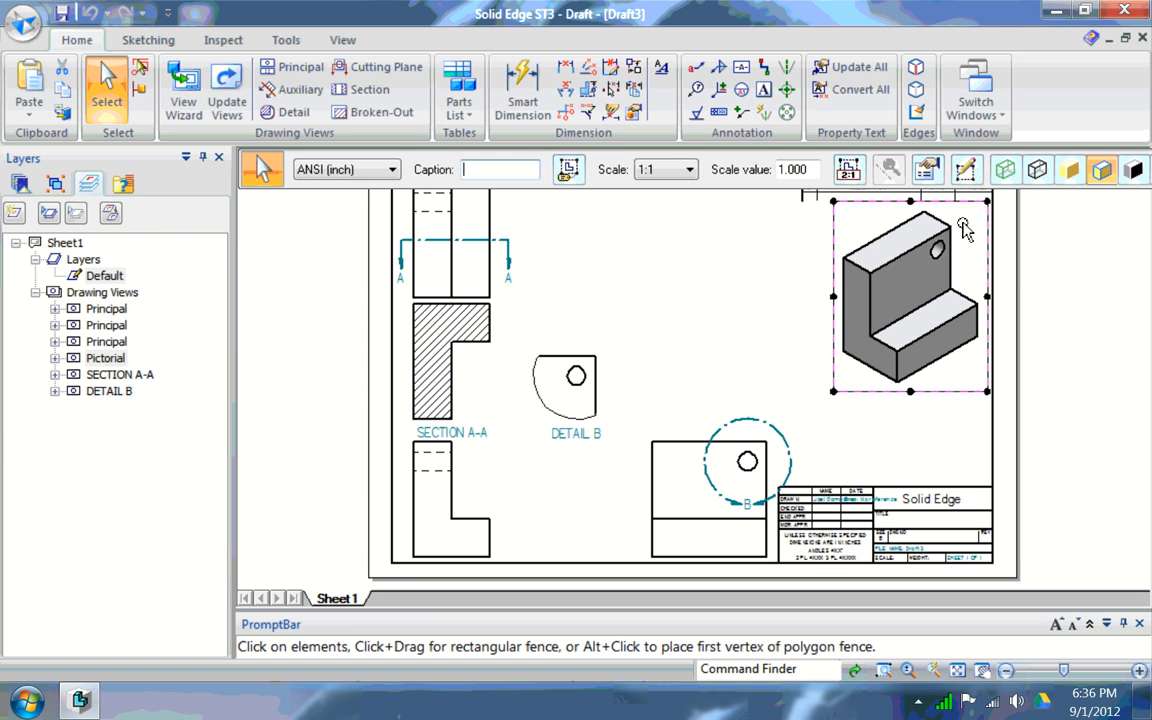
Move the shaded pictorial view away from the sheet's right border to make room around it, and deselect it
left_click_drag(940, 220, 880, 222)
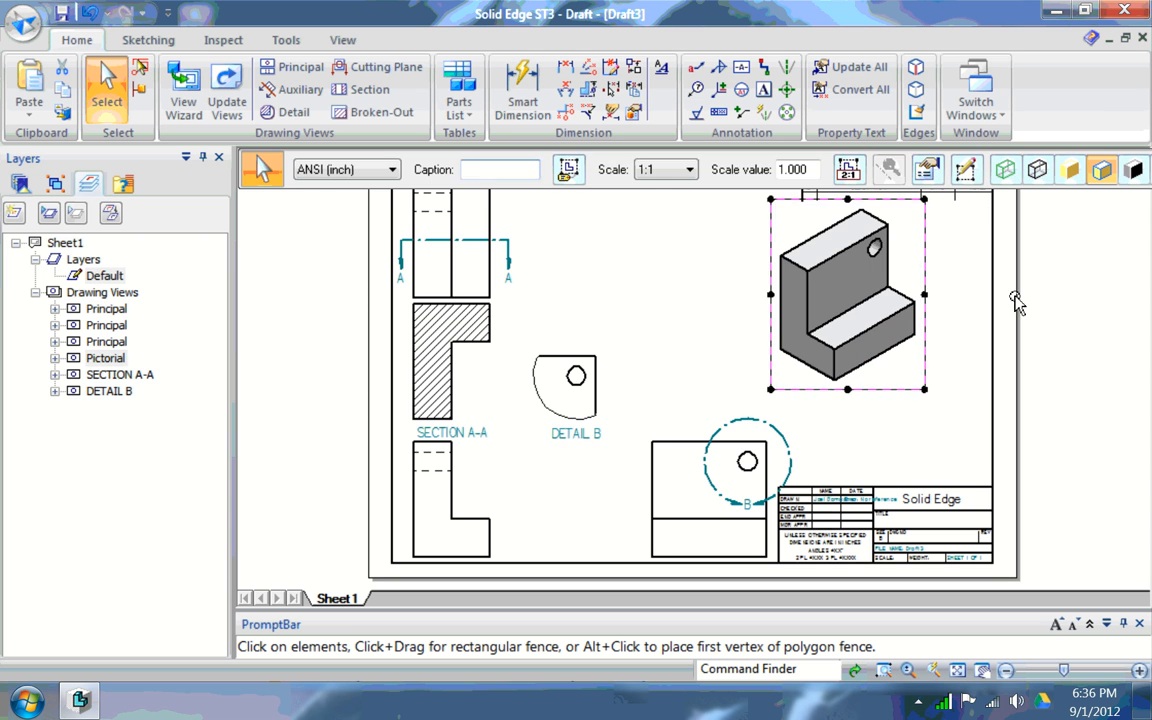
left_click(910, 265)
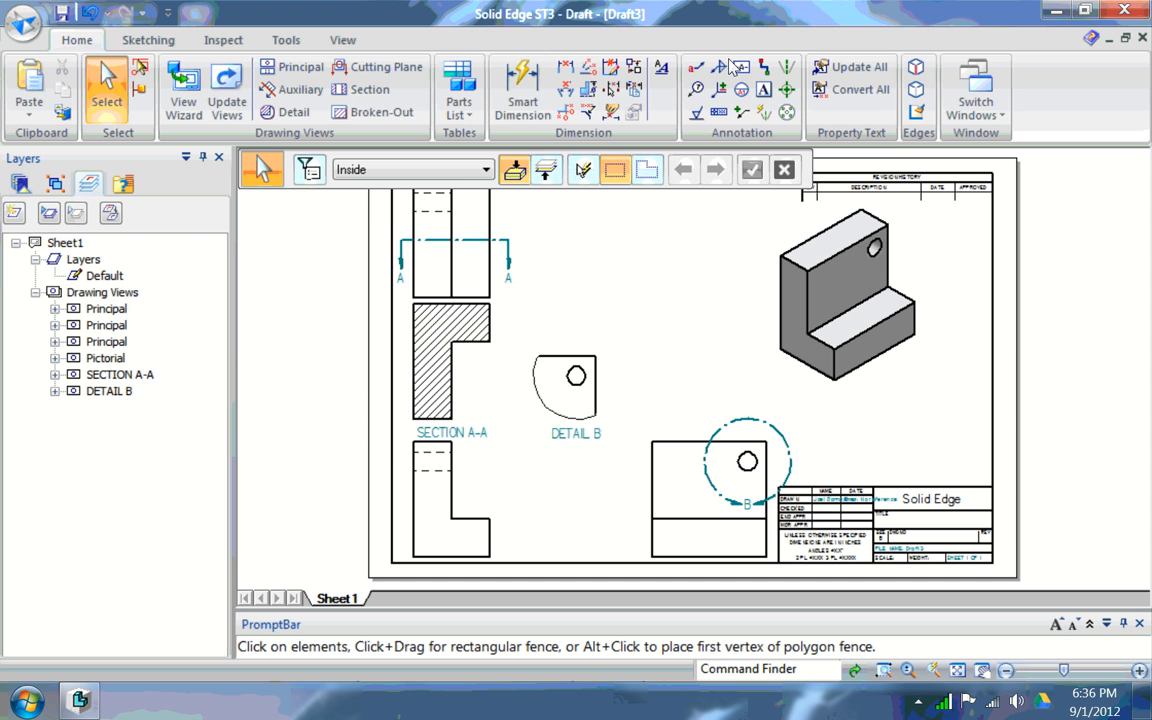
Add Smart Dimensions to the pictorial view for the upper block's thickness, the part's full height and the lower step's height
left_click(522, 90)
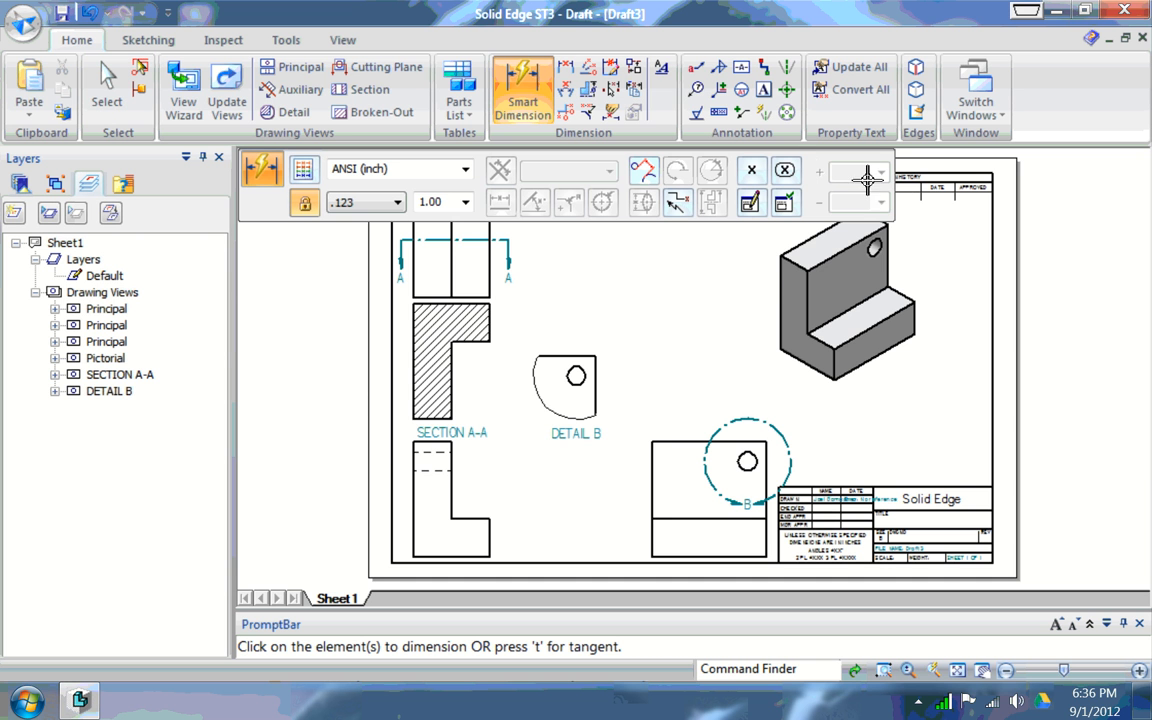
left_click(914, 178)
left_click(882, 182)
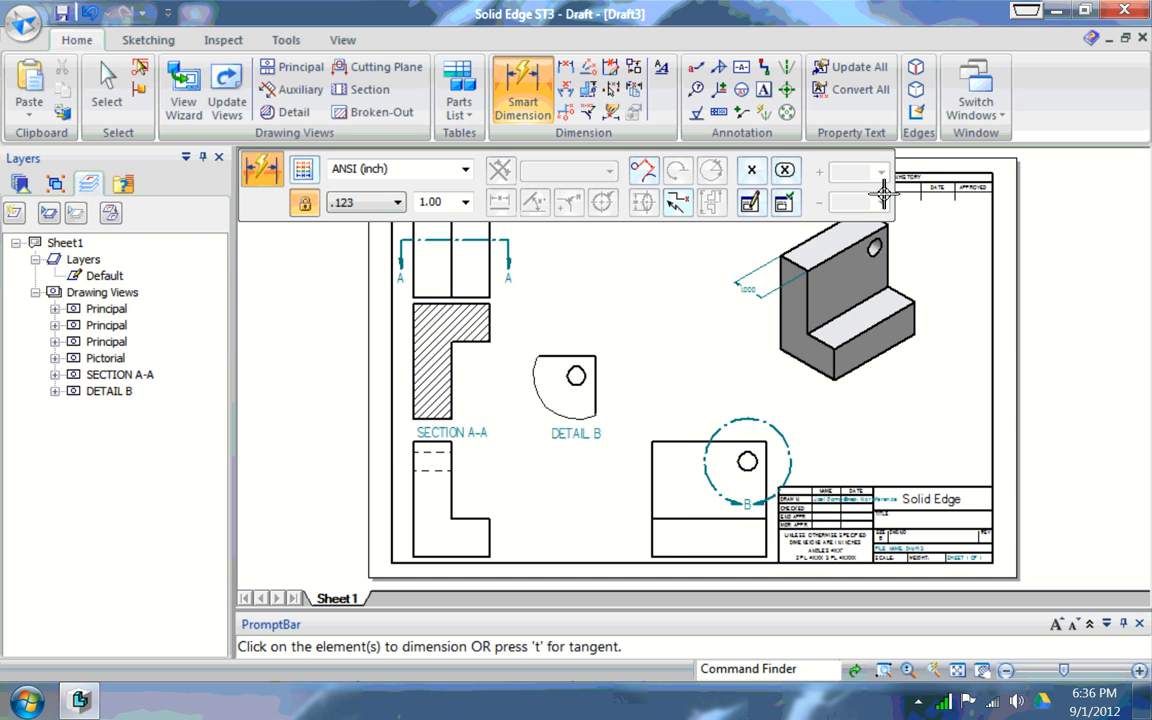
left_click(904, 206)
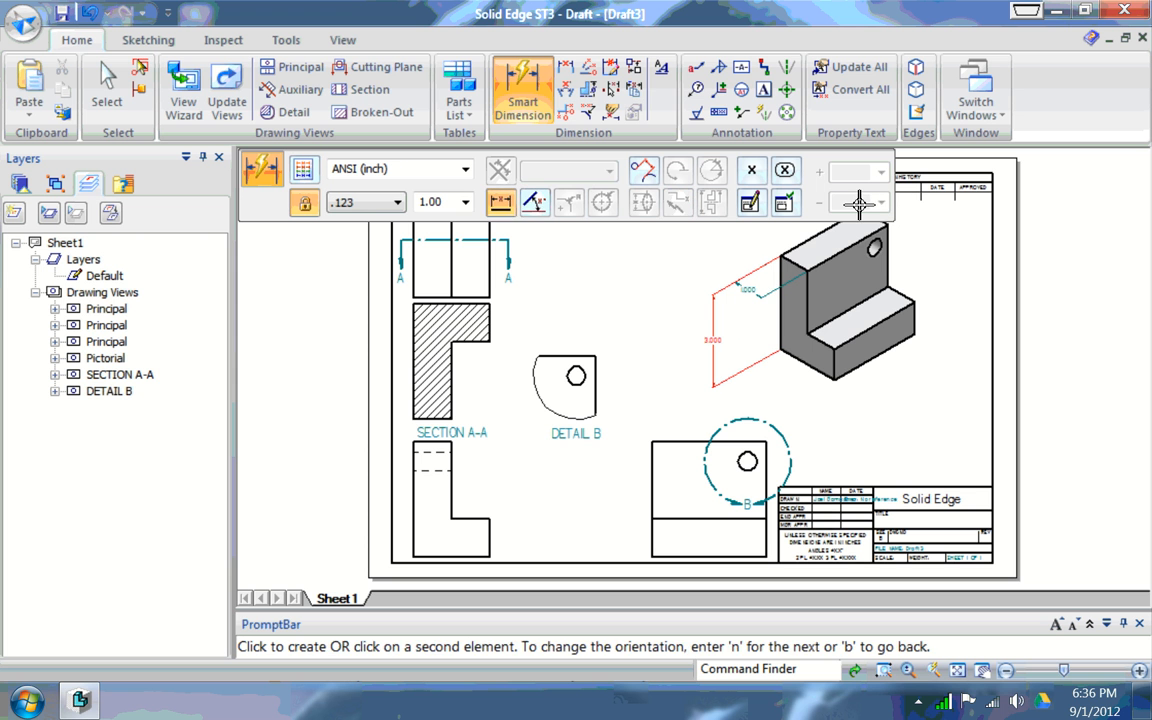
left_click(858, 206)
left_click(940, 241)
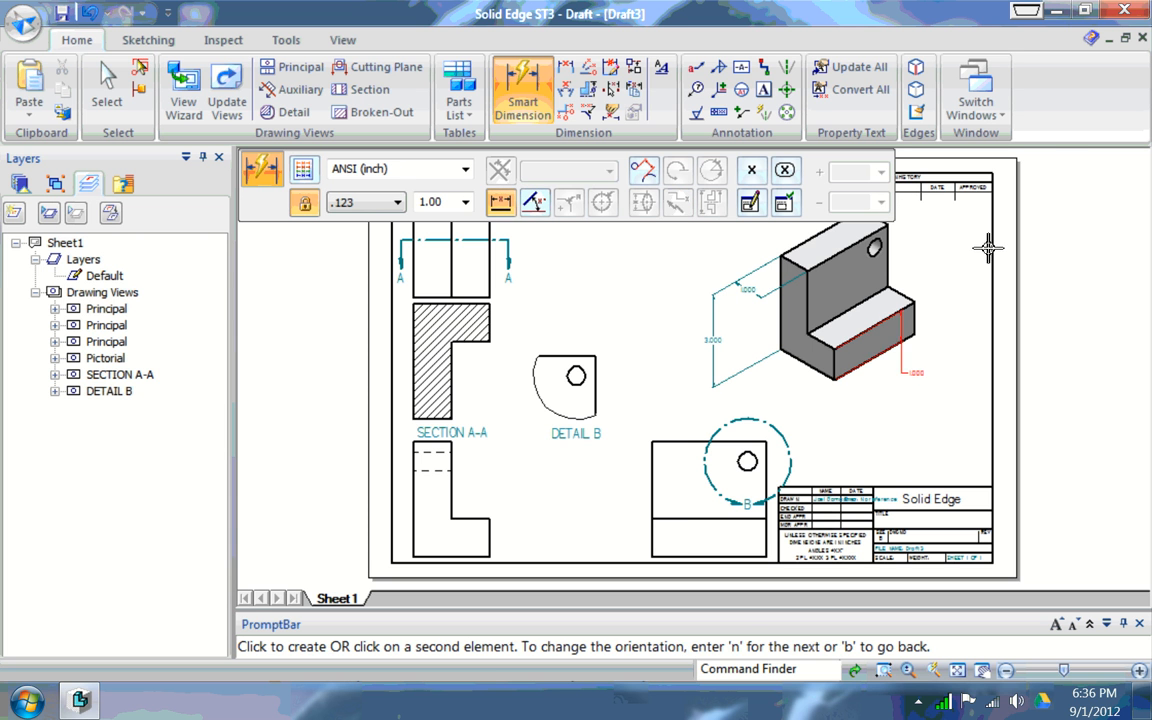
left_click(918, 273)
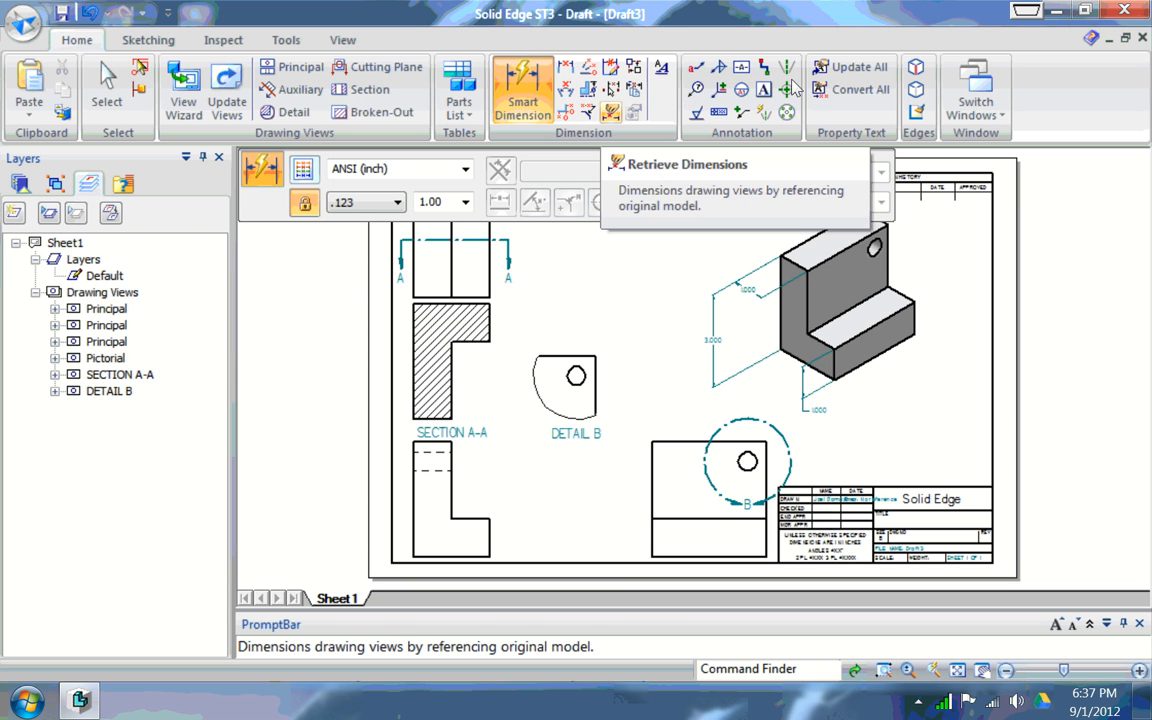
Retrieve the model dimensions into the front, right and top views
left_click(611, 112)
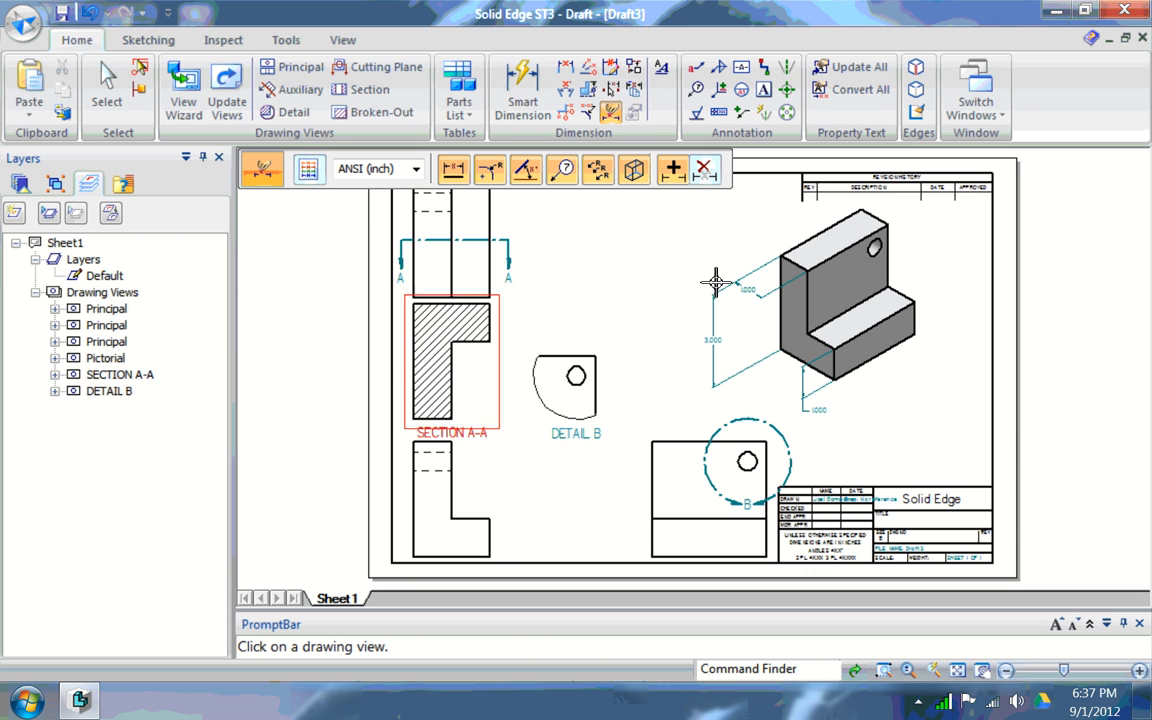
left_click(681, 327)
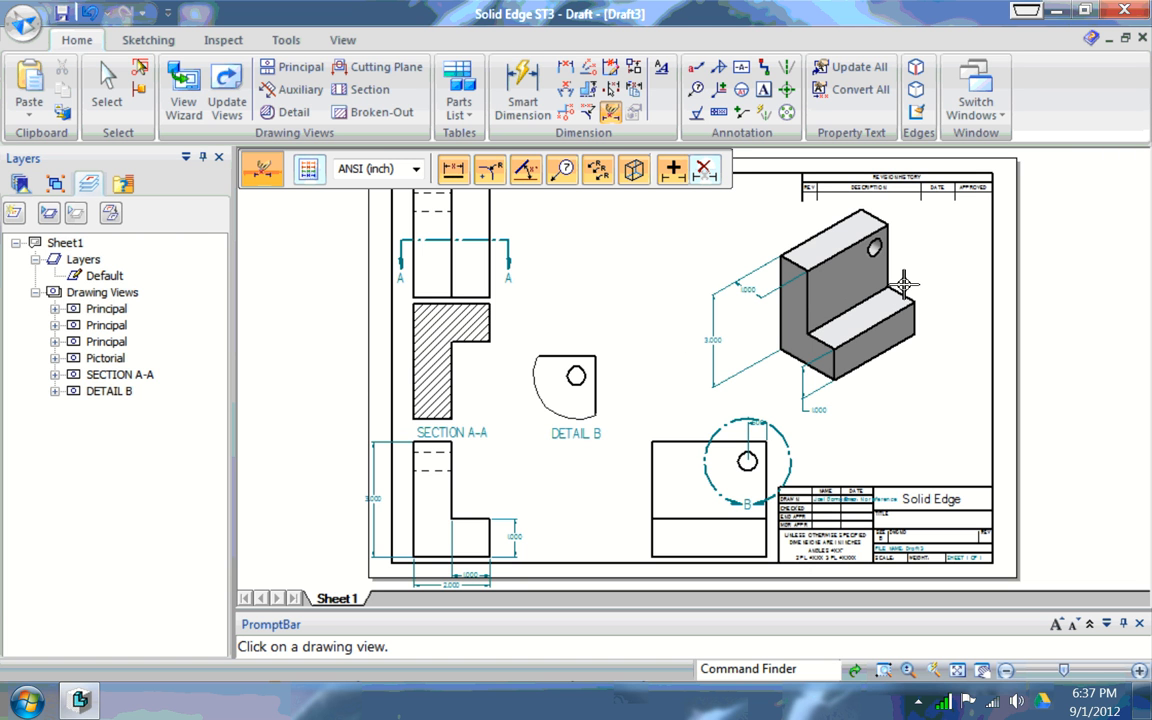
left_click(715, 171)
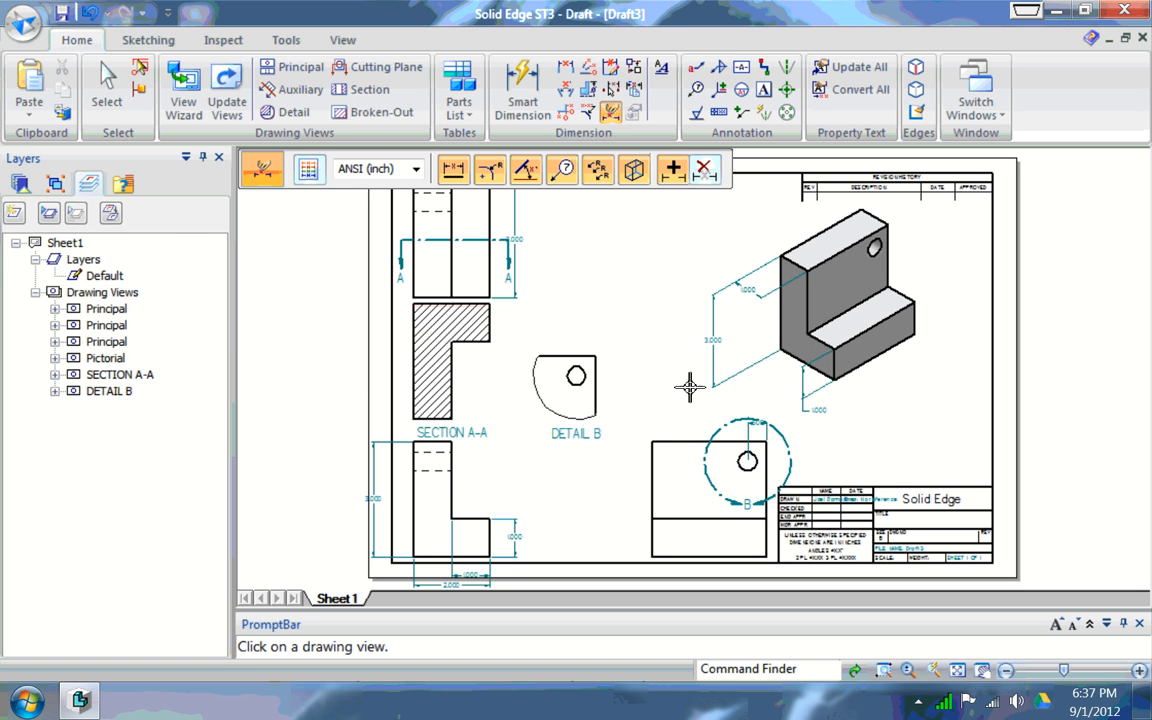
key("Escape")
left_click(107, 90)
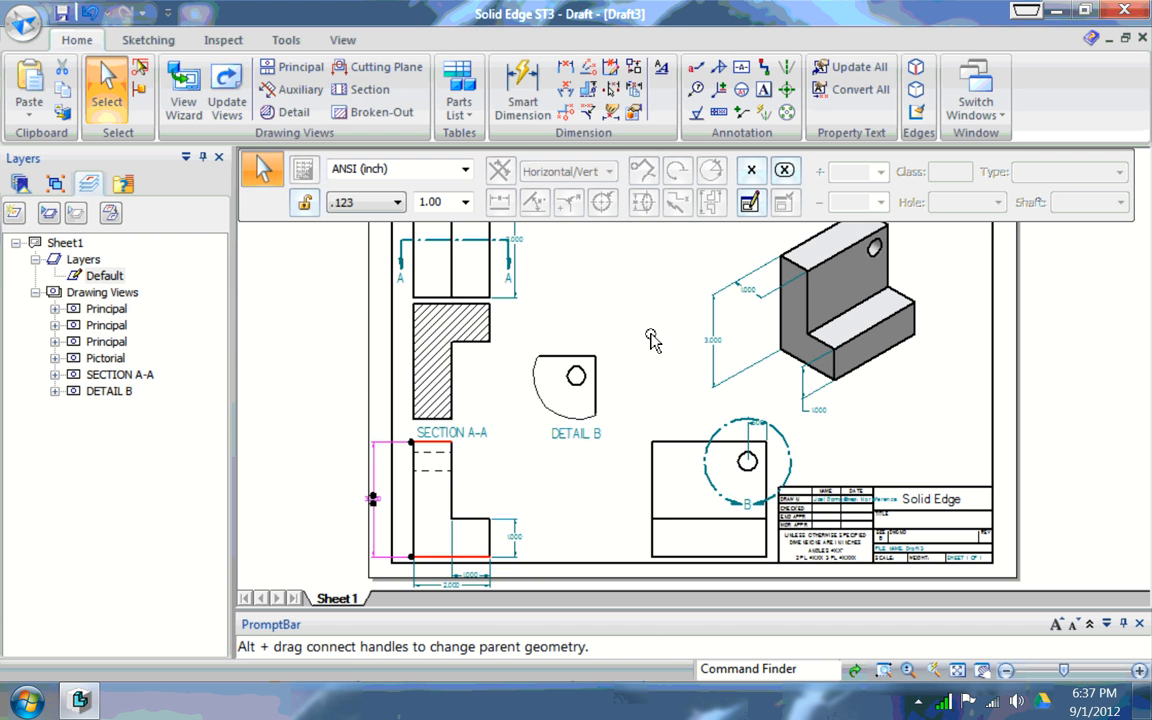
Dimension the lower step's horizontal length in the front view, placing the text outside the view beyond the step
mouse_move(651, 335)
left_mouse_down("alt")
mouse_move(632, 333)
mouse_move(688, 334)
left_mouse_up("alt")
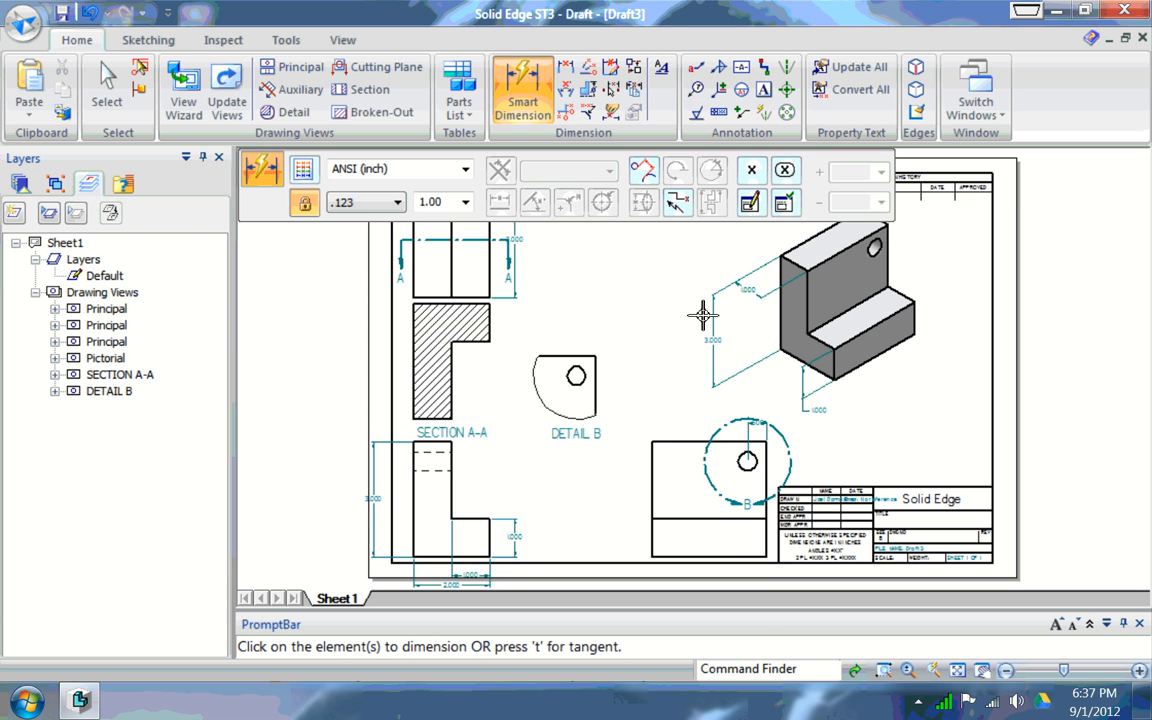
left_click(472, 518)
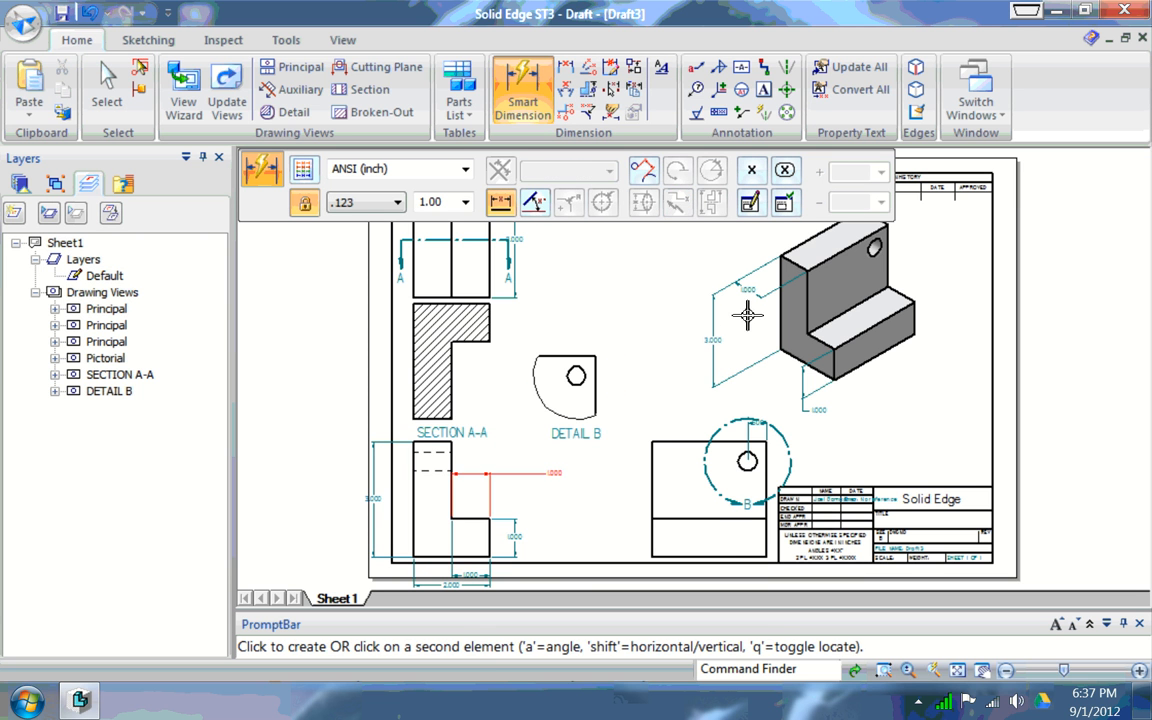
left_click(554, 473)
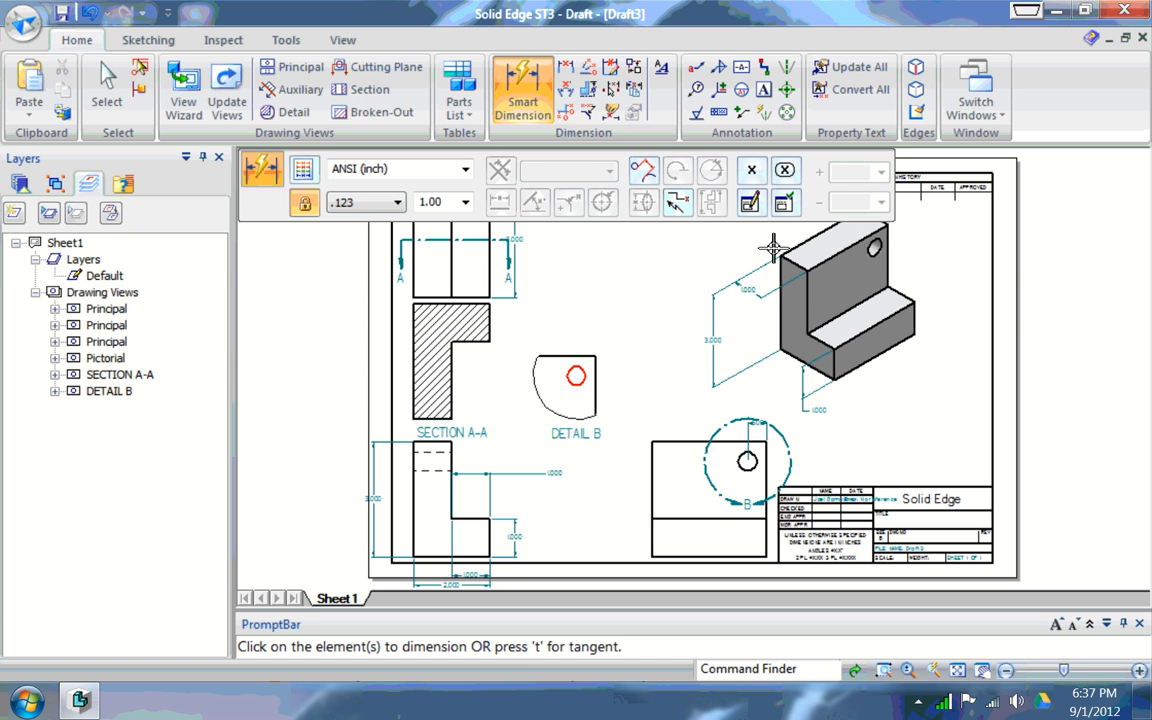
Dimension the horizontal distance from the hole's center to the straight vertical edge in detail view B, placing it above the view
left_click(884, 670)
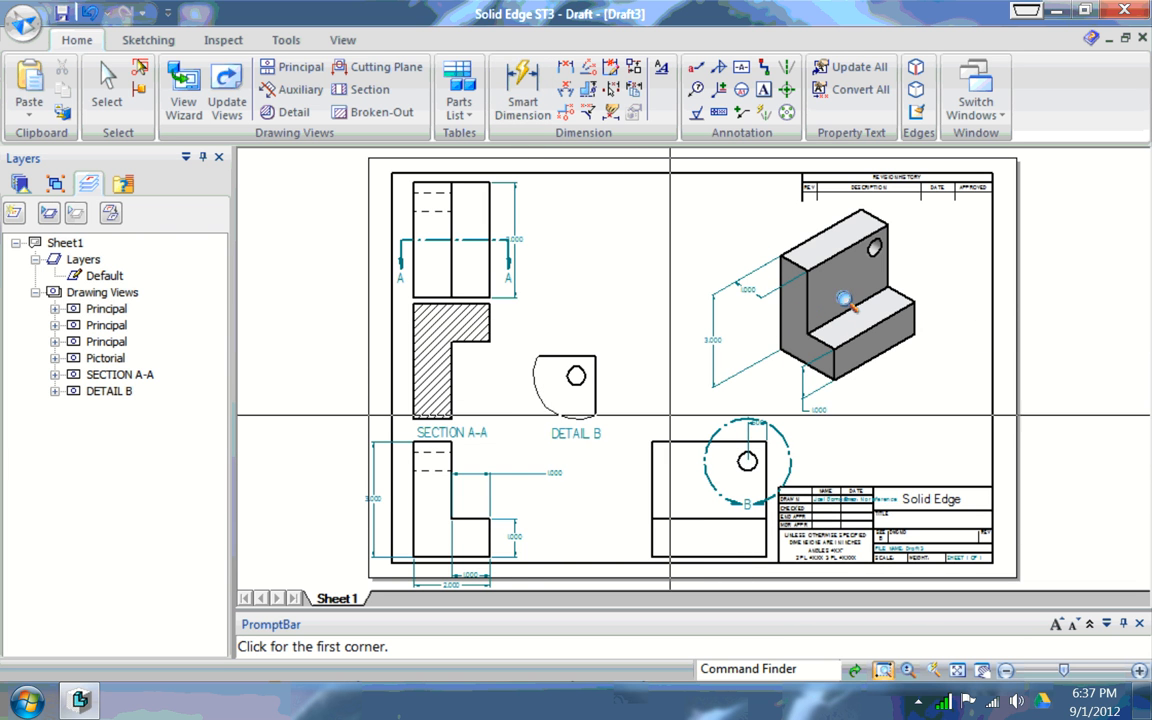
left_click_drag(523, 319, 616, 431)
left_click_drag(803, 297, 813, 319)
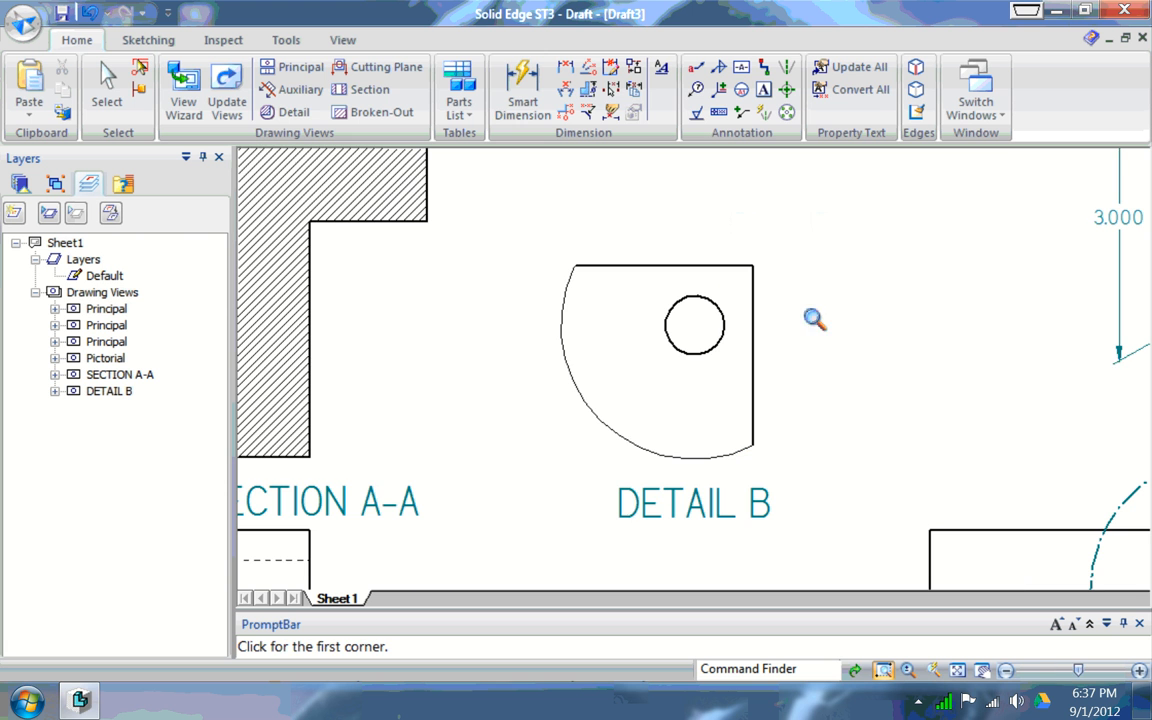
left_click(566, 67)
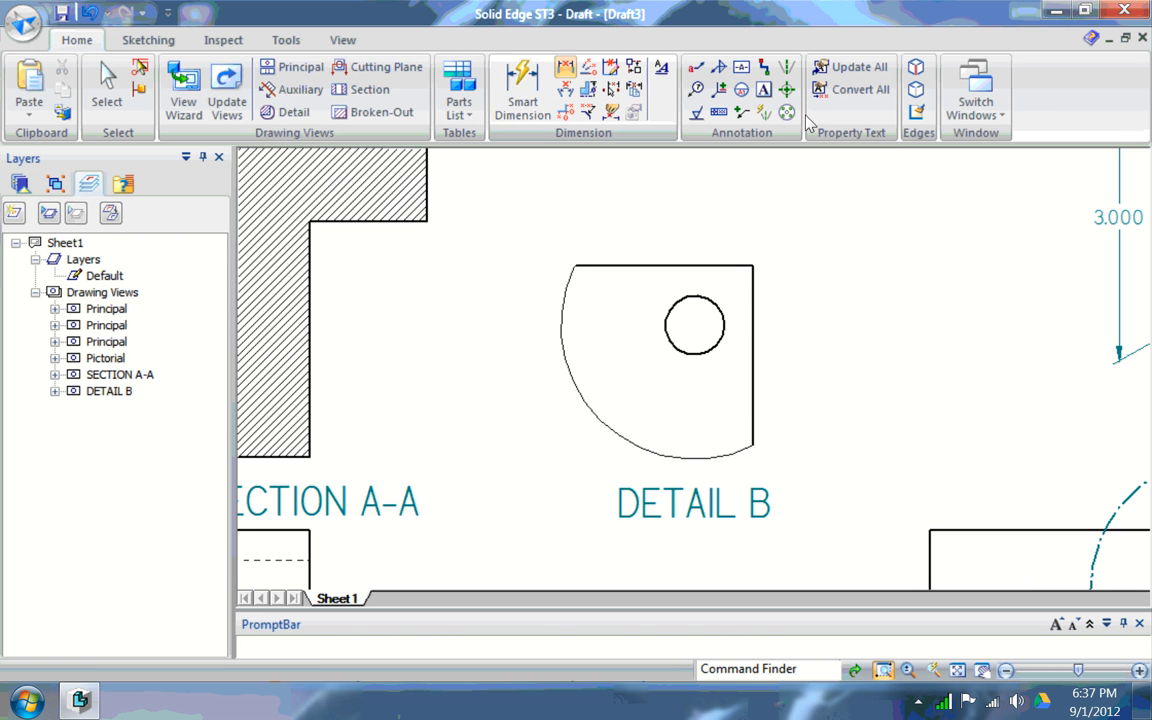
left_click(710, 300)
left_click(746, 264)
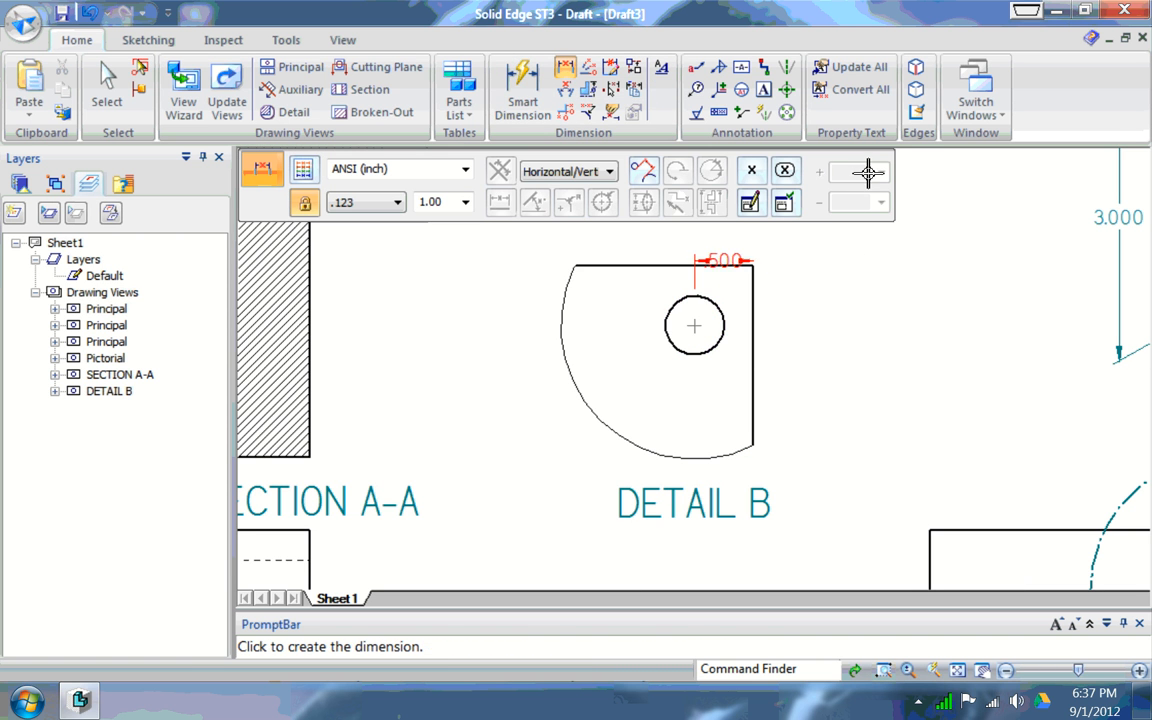
left_click(887, 157)
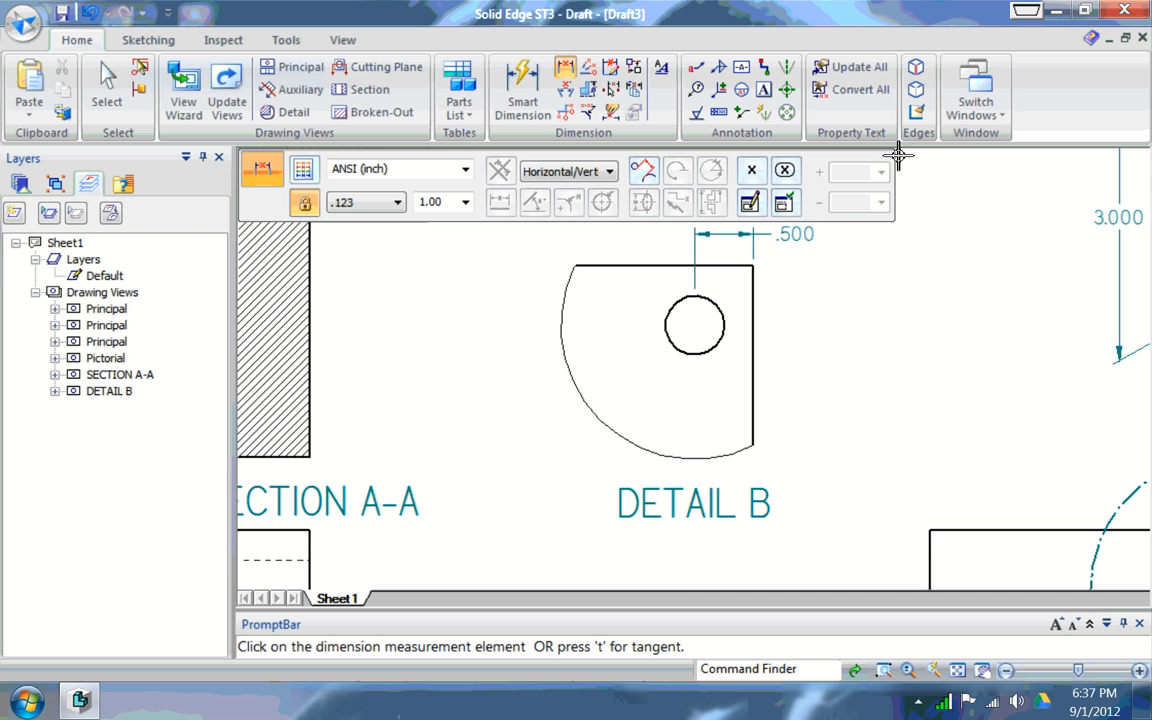
Dimension the hole's diameter in detail view B, placing the text beside the hole inside the view
left_click(522, 95)
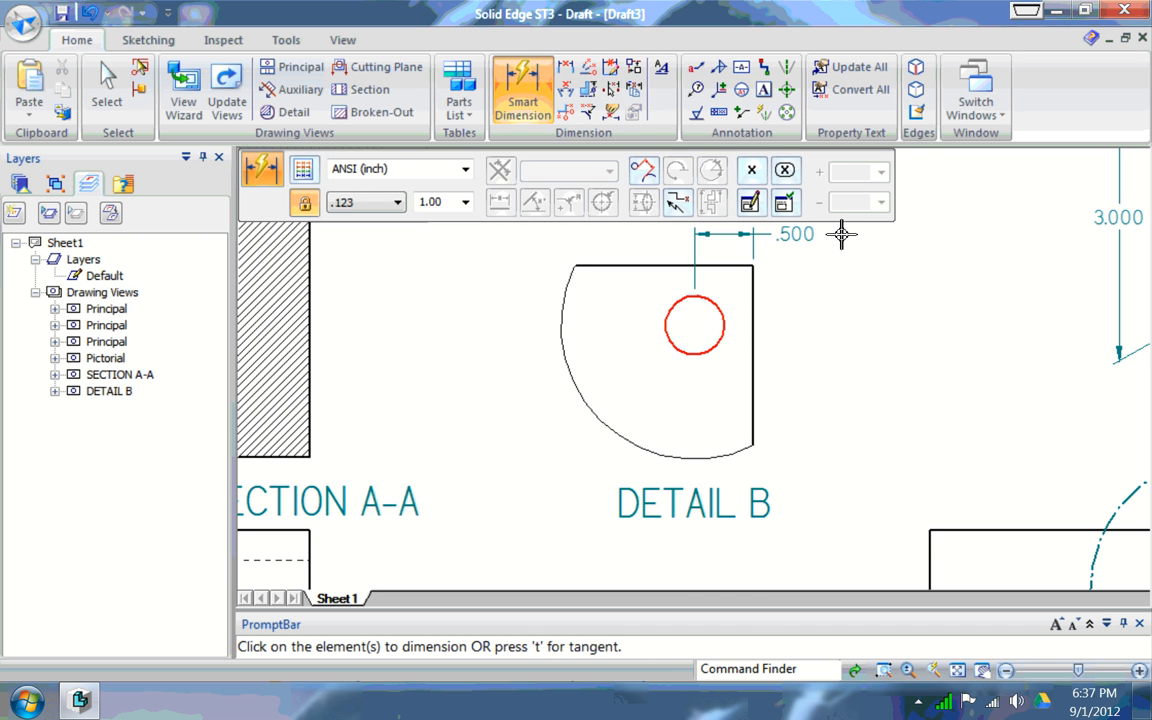
left_click(669, 338)
left_click(629, 326, "shift")
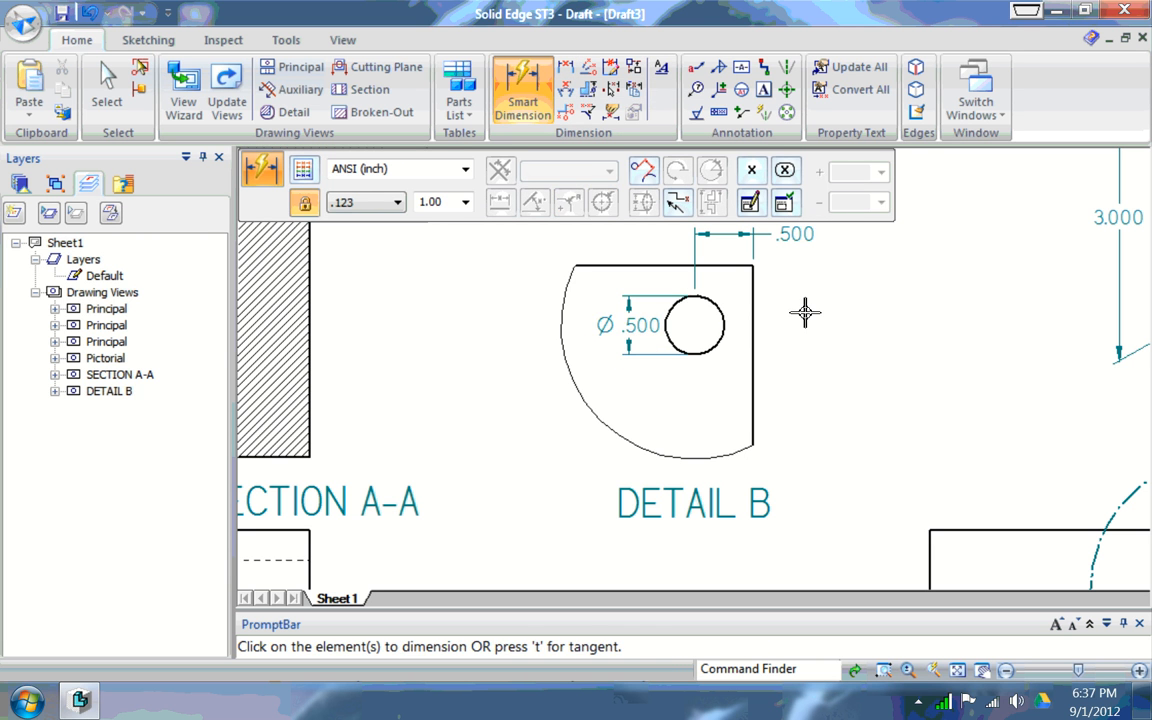
left_click(565, 67)
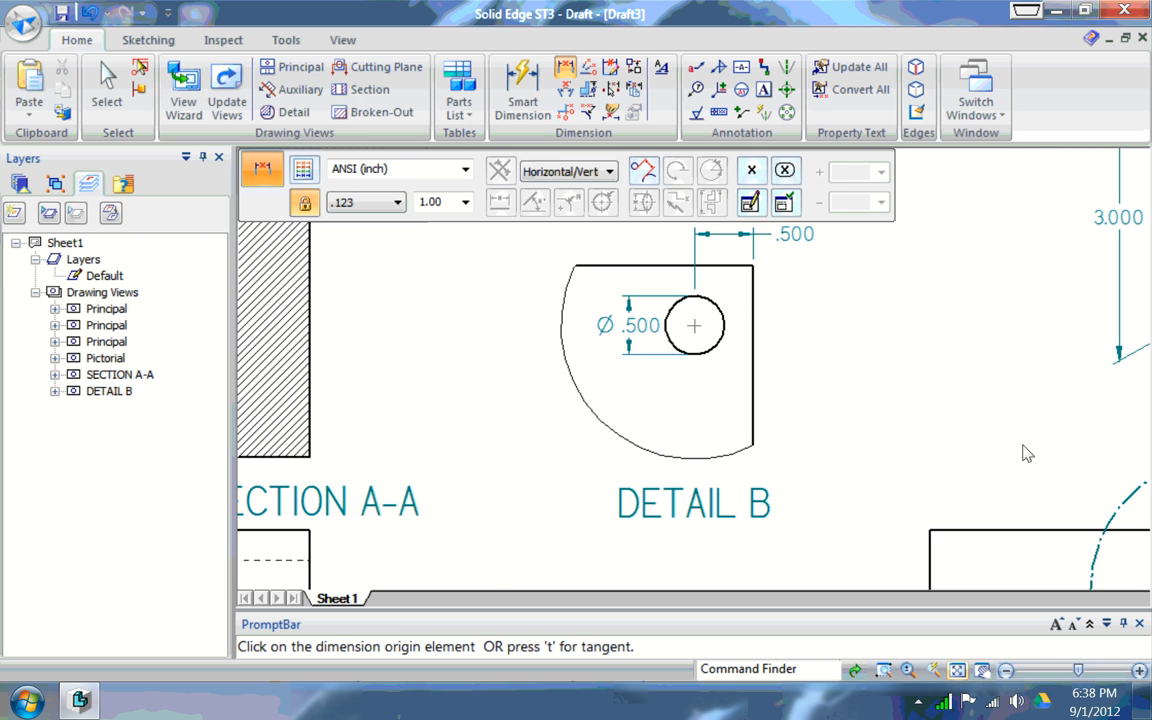
key("ctrl+f")
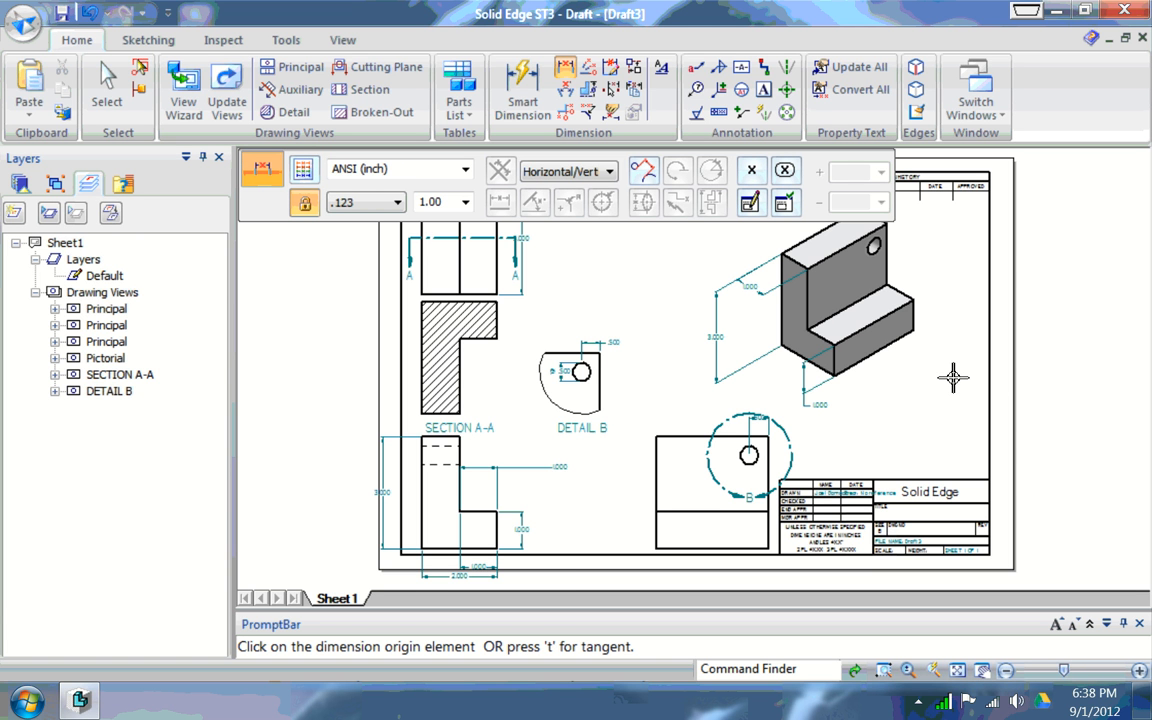
Save the draft in the solid edge intro lessson folder as "lesson part 1a iso with orth done.dft"
left_click(24, 23)
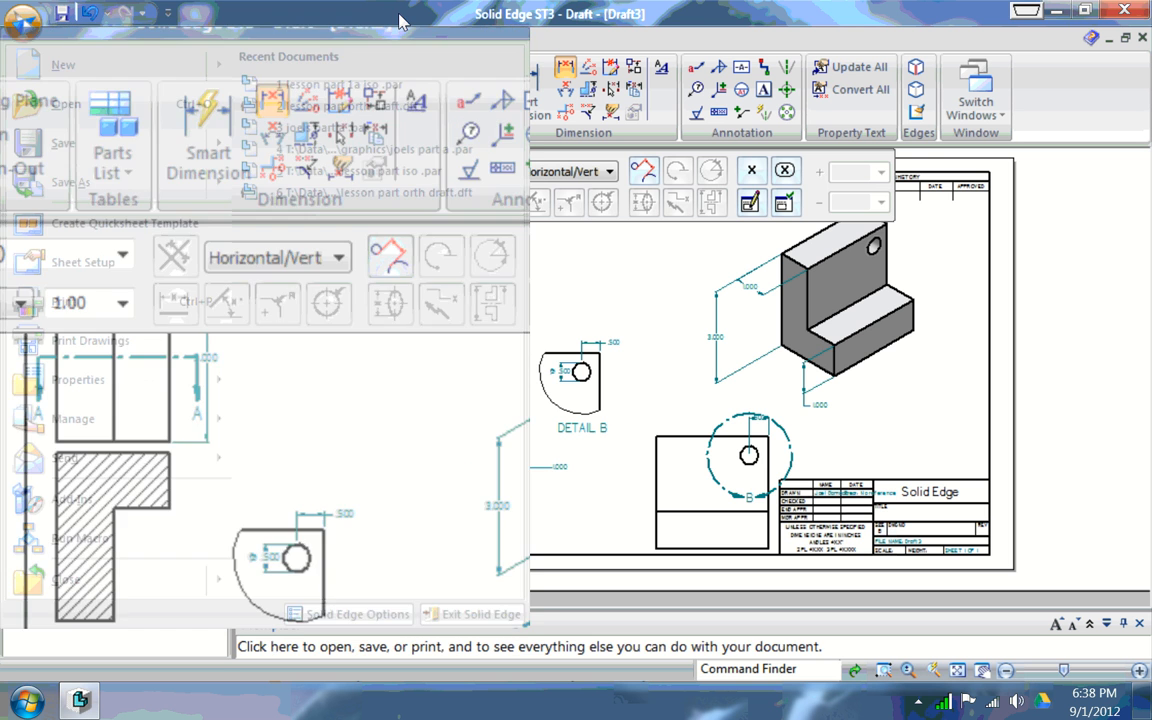
left_click(71, 182)
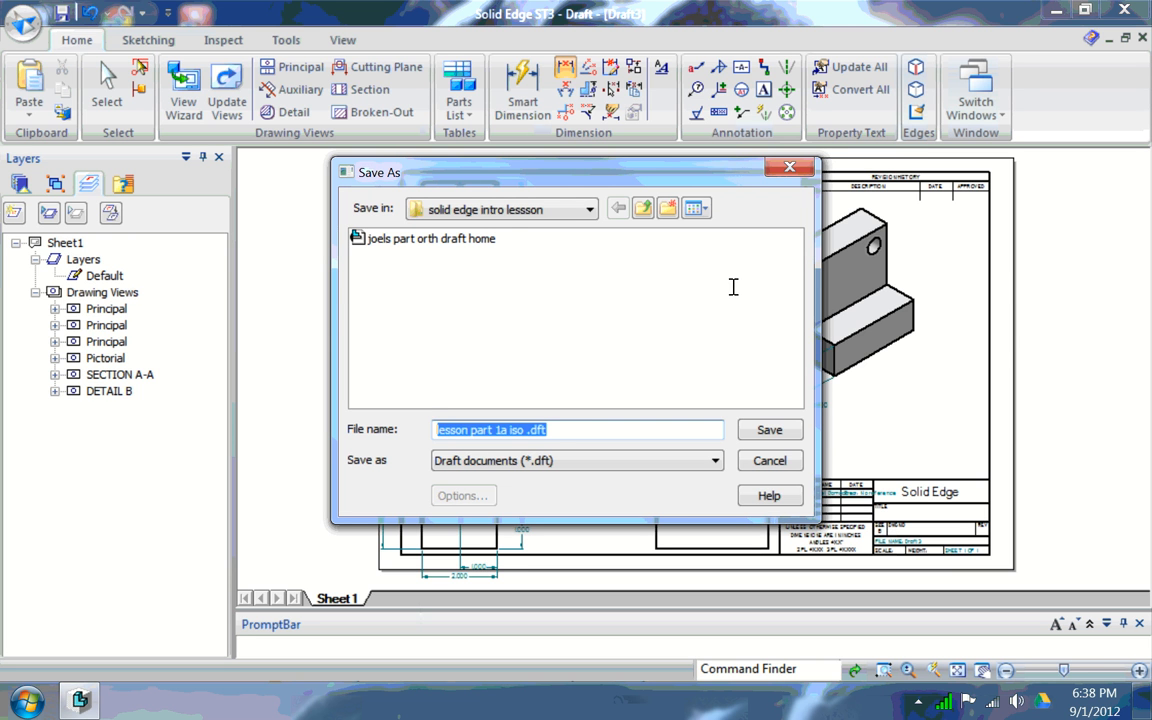
left_click(524, 430)
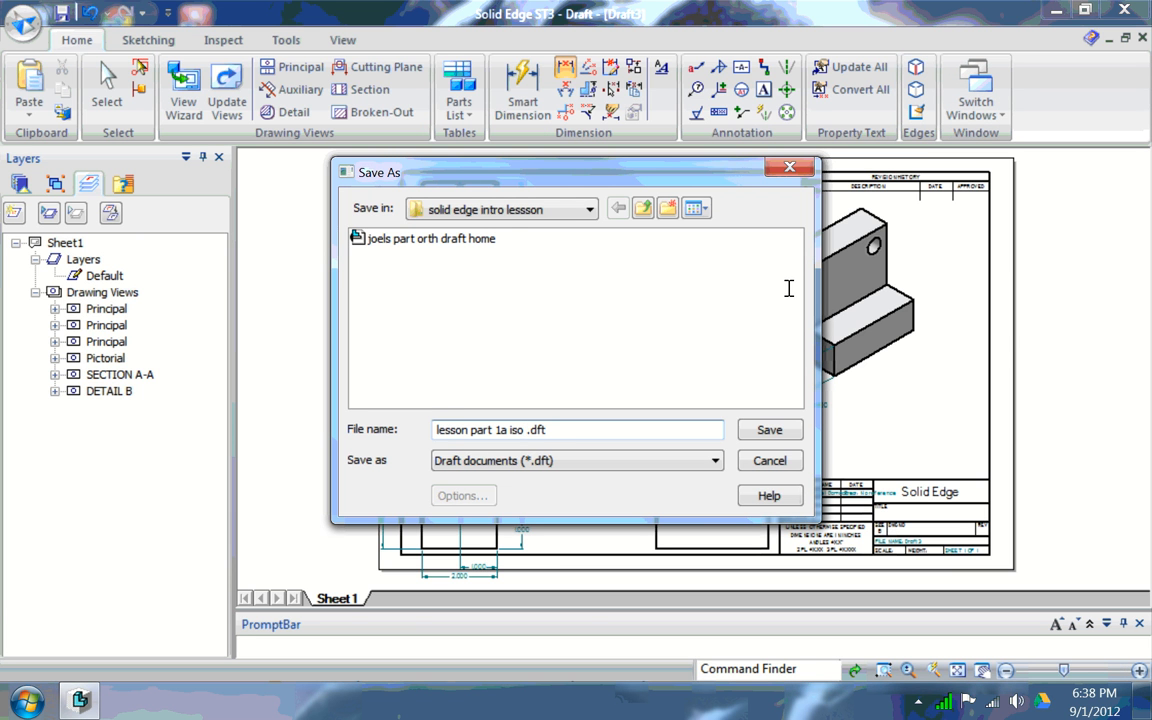
type("with orth done")
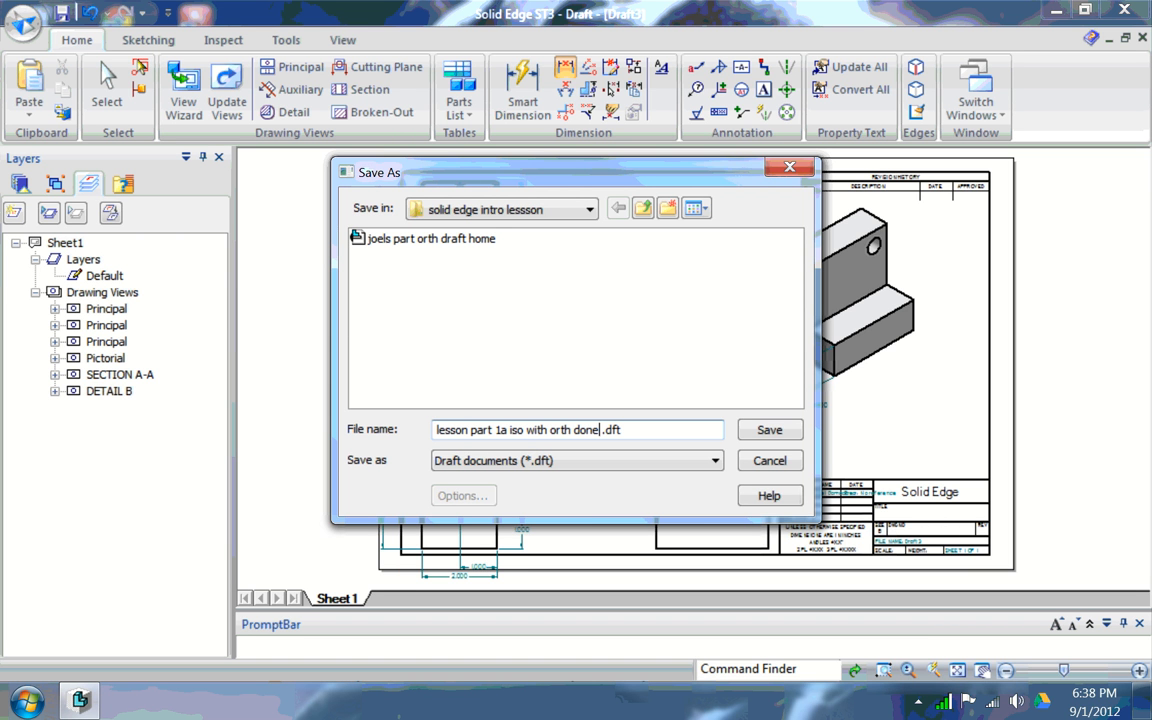
key("Return")
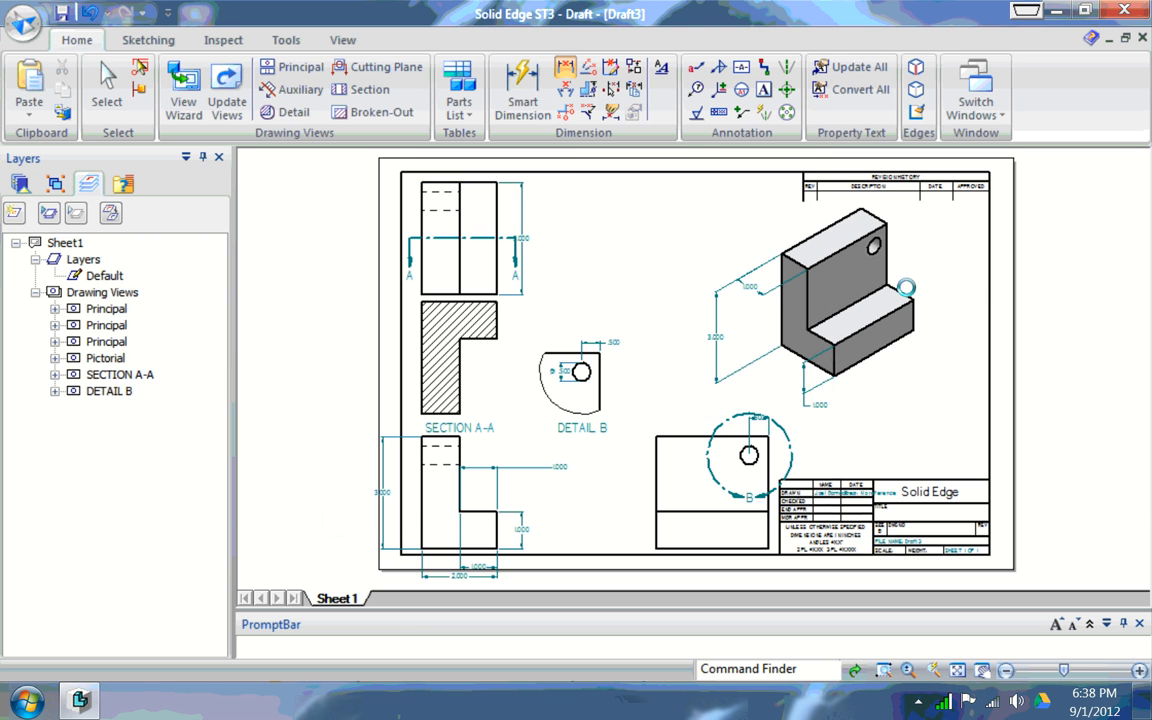